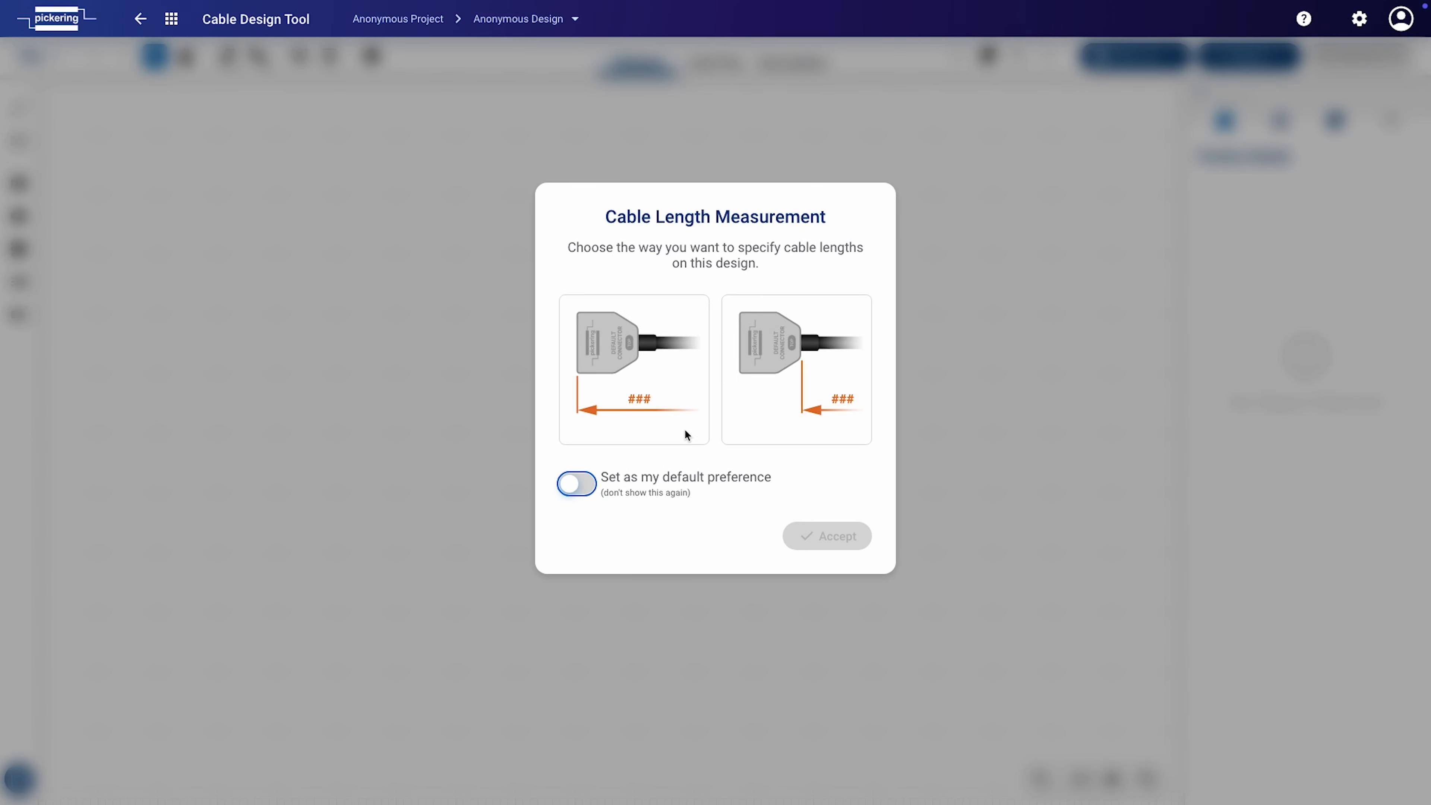
Set the design's cable lengths to be measured from the front face of the connector
click(660, 389)
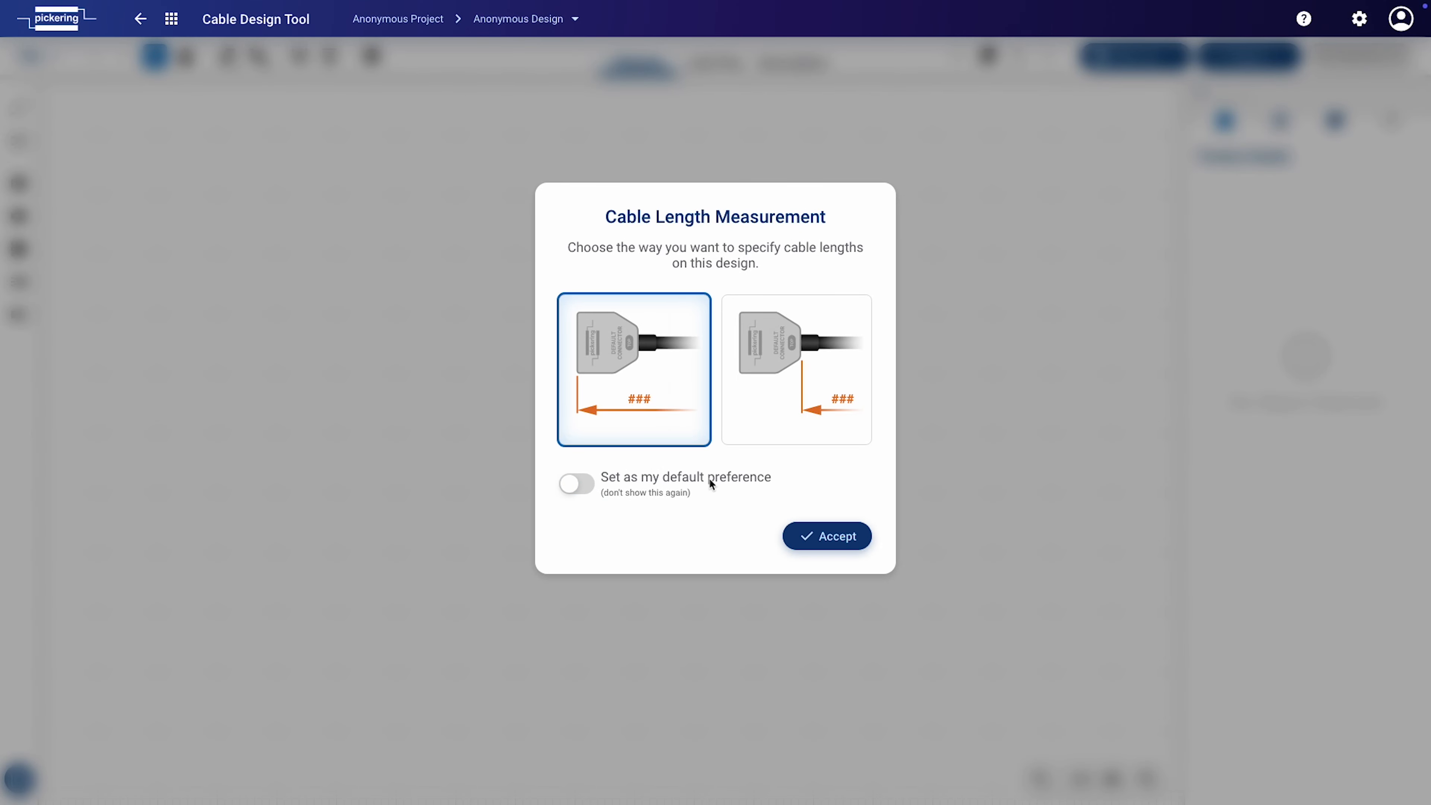
click(821, 540)
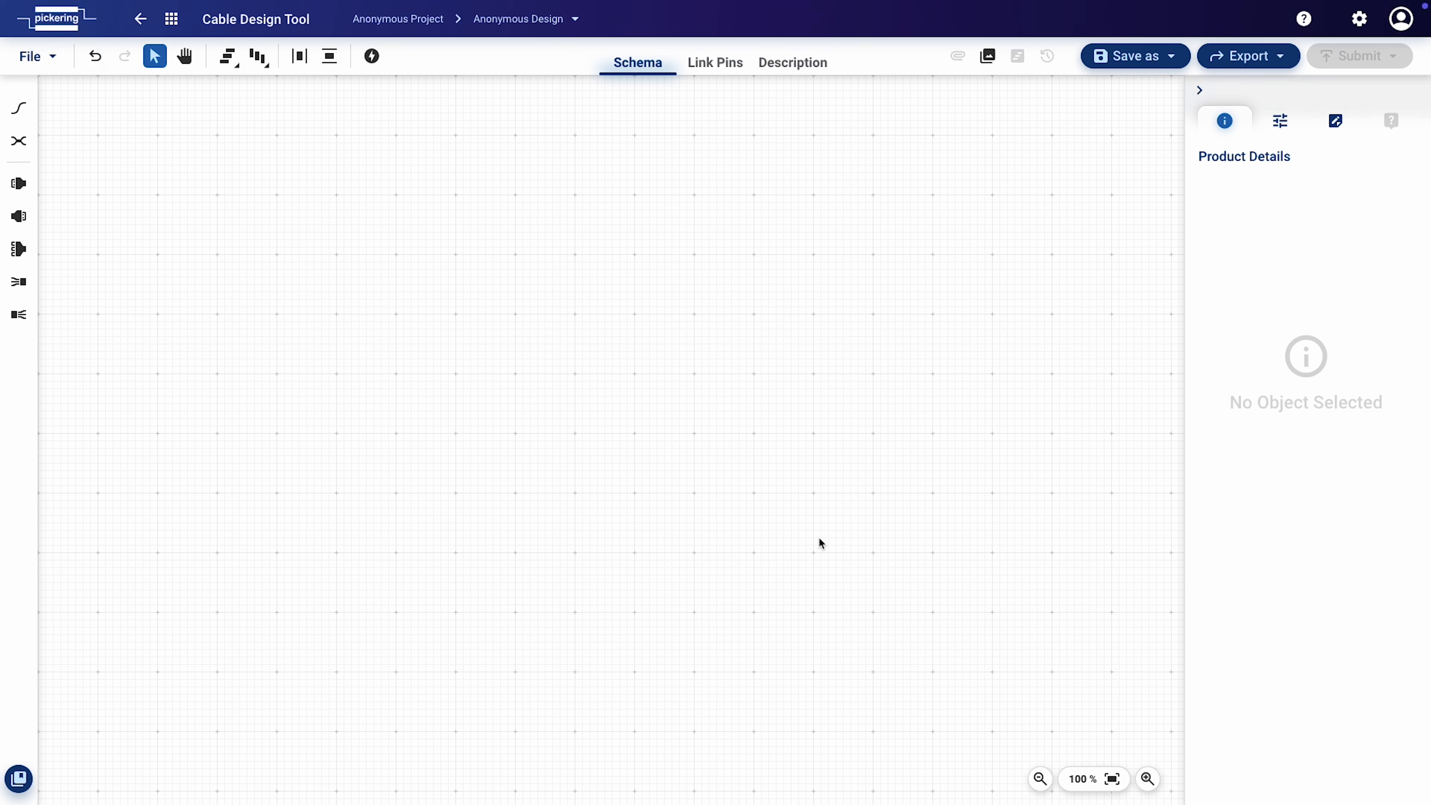
Place a right-end connector in the lower right area of the empty schema
click(819, 539)
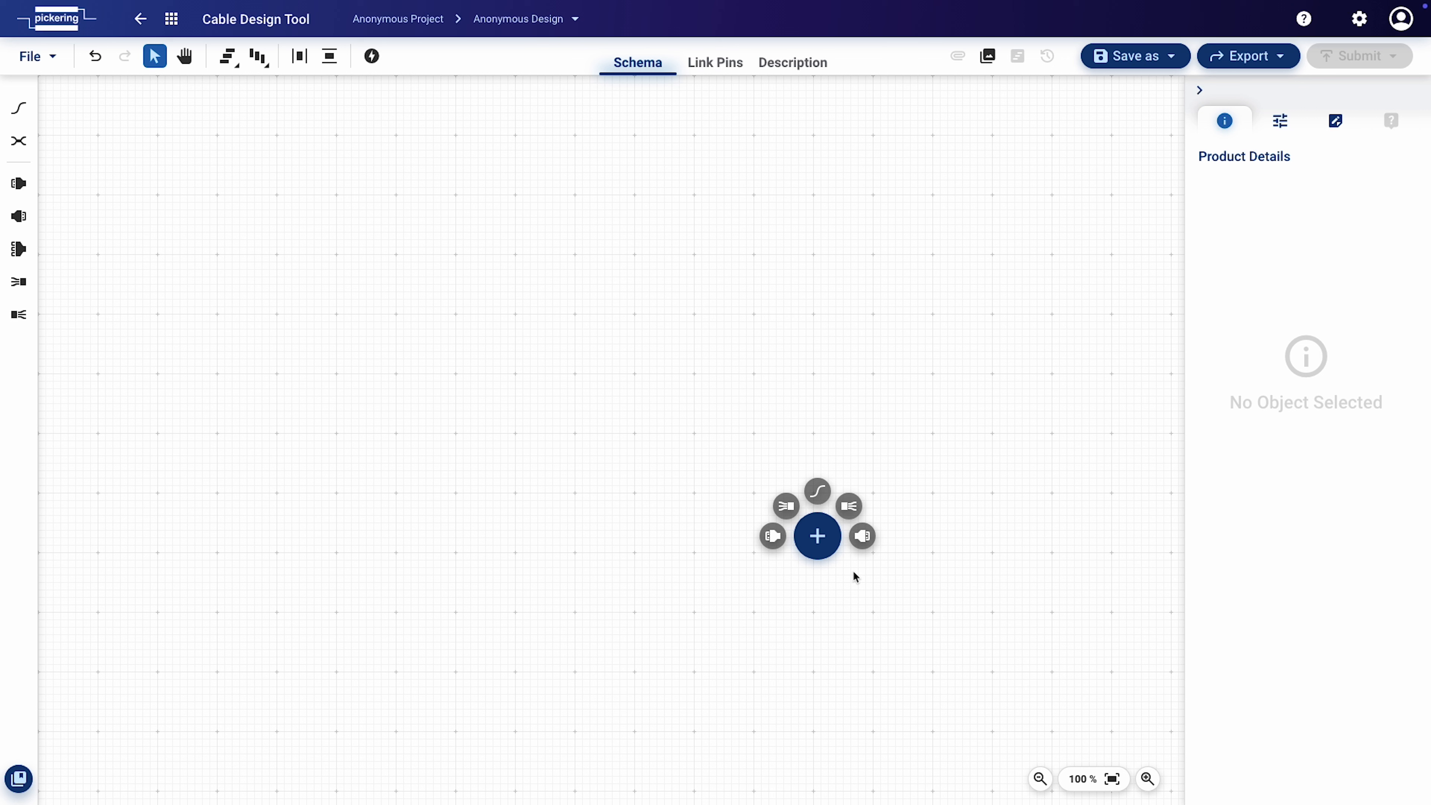
click(863, 535)
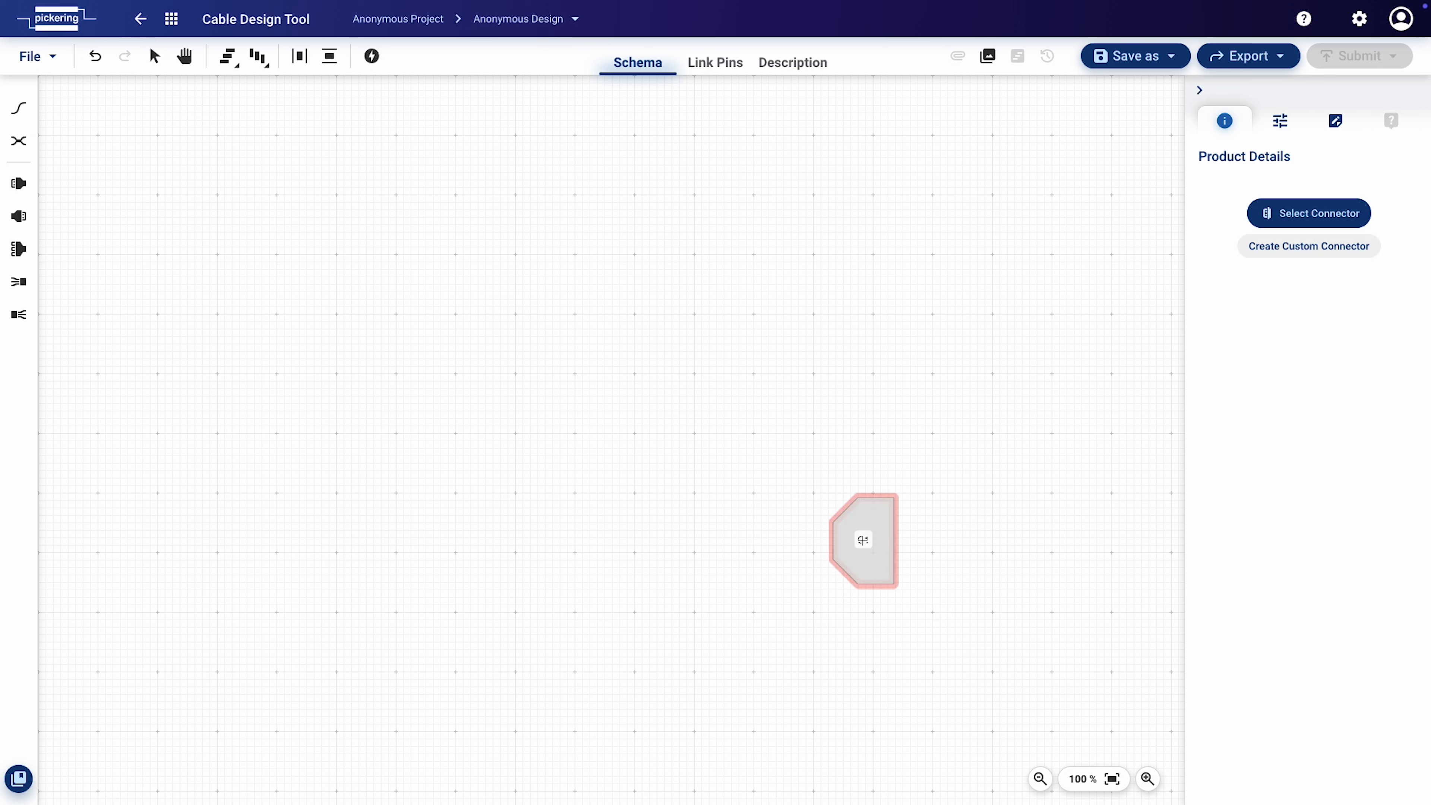
click(870, 540)
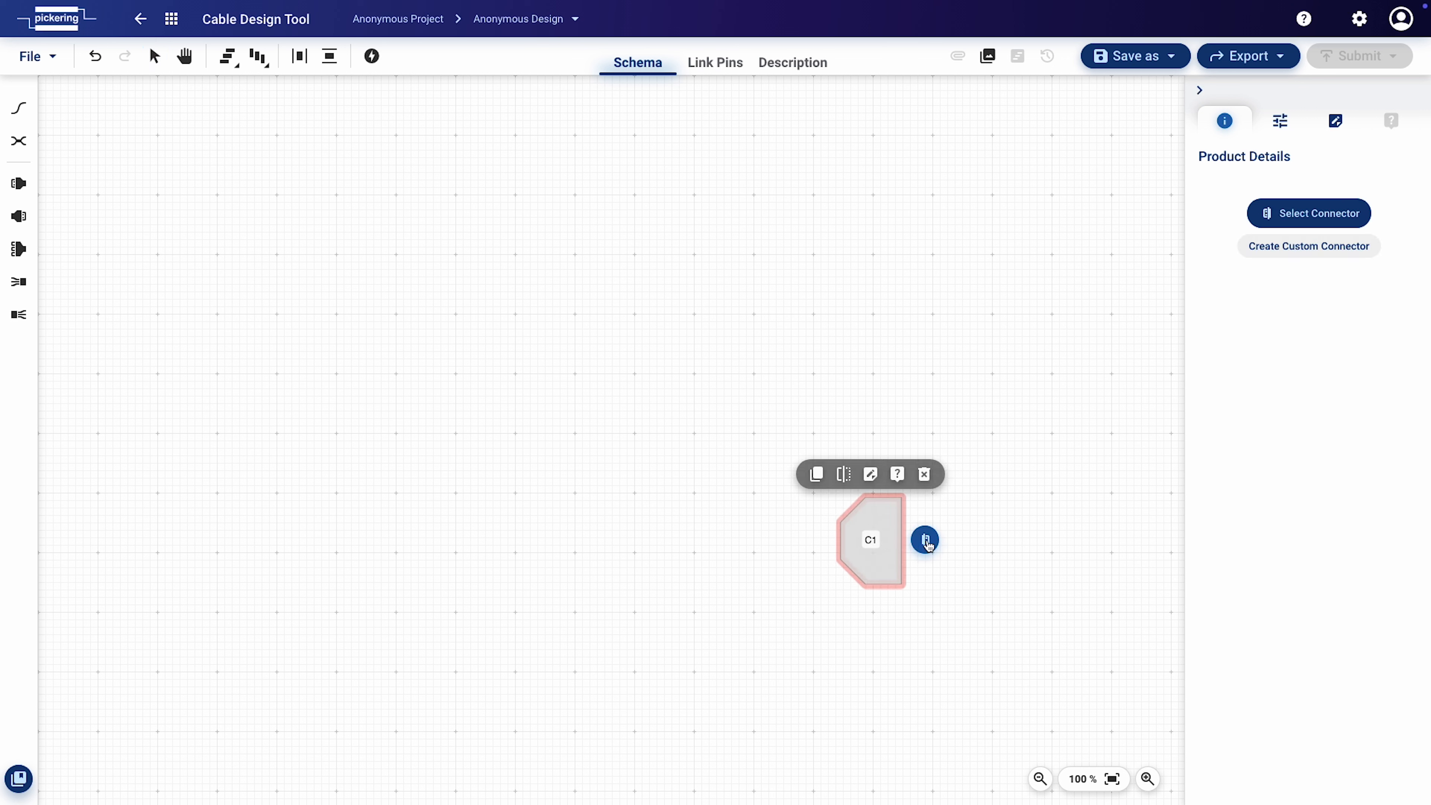
Assign the 50 Pin Dtype M Shell M24308Z (TE Connectivity) to connector C1, filtering for pin count 50 and the name "dtype"
click(926, 541)
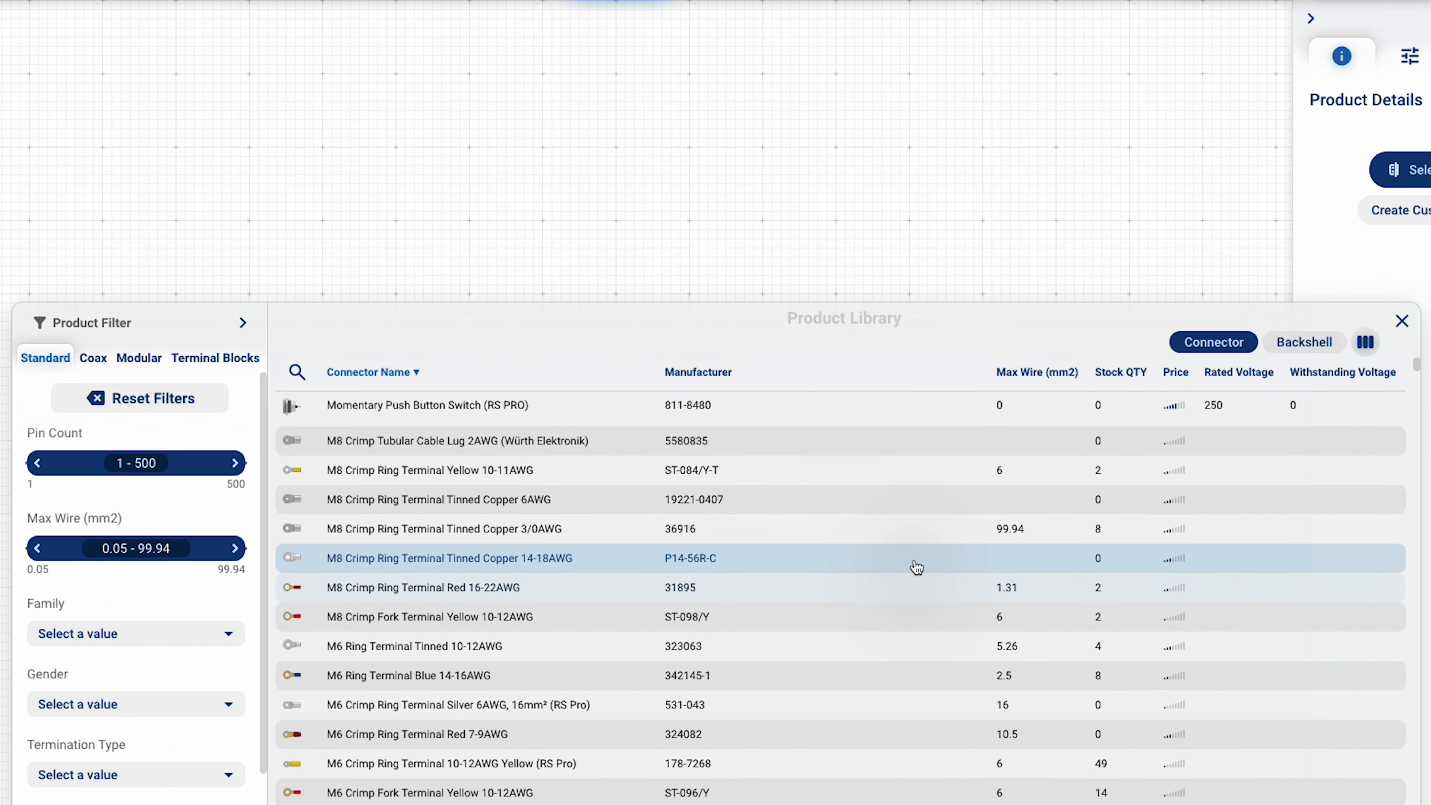
click(151, 463)
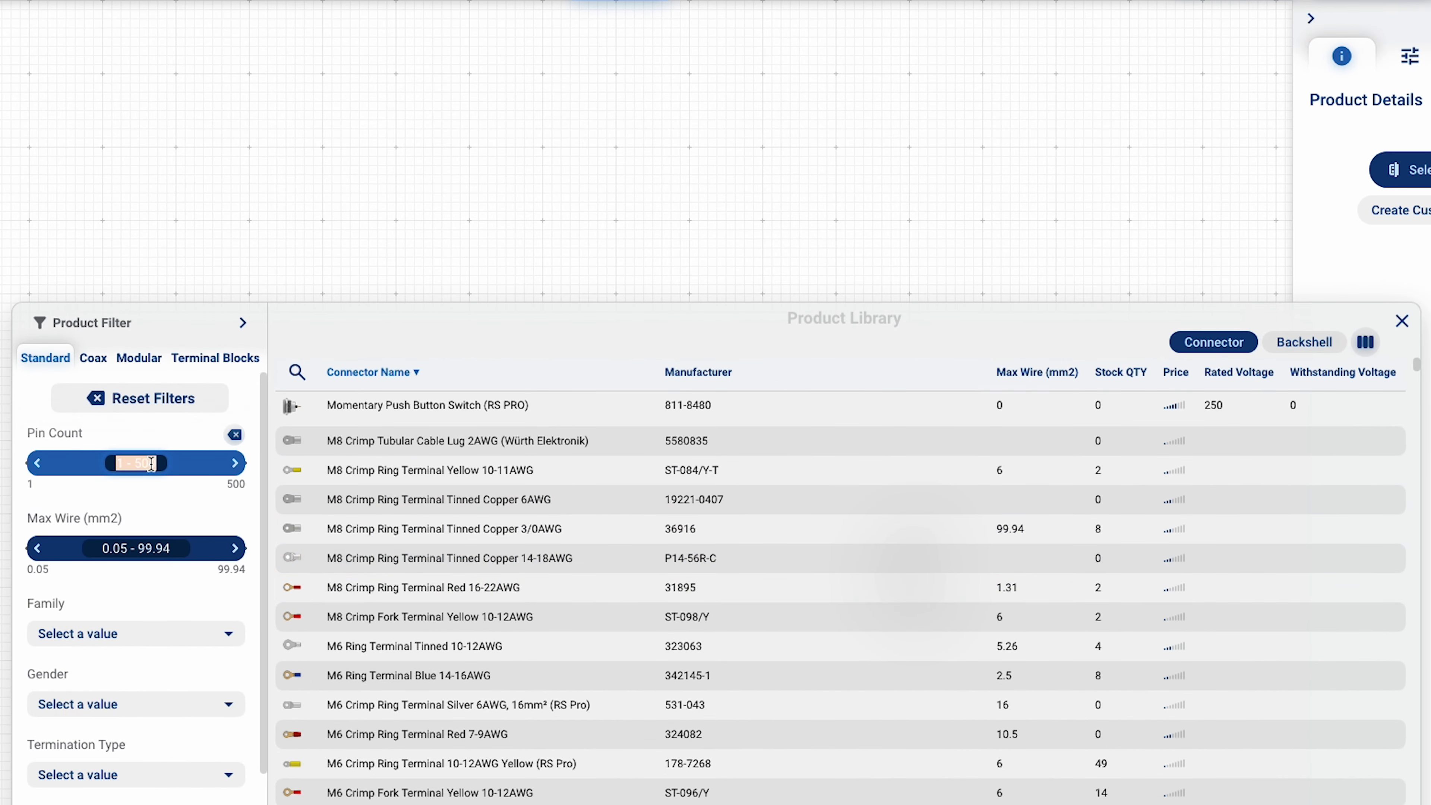
text(50)
key(Return)
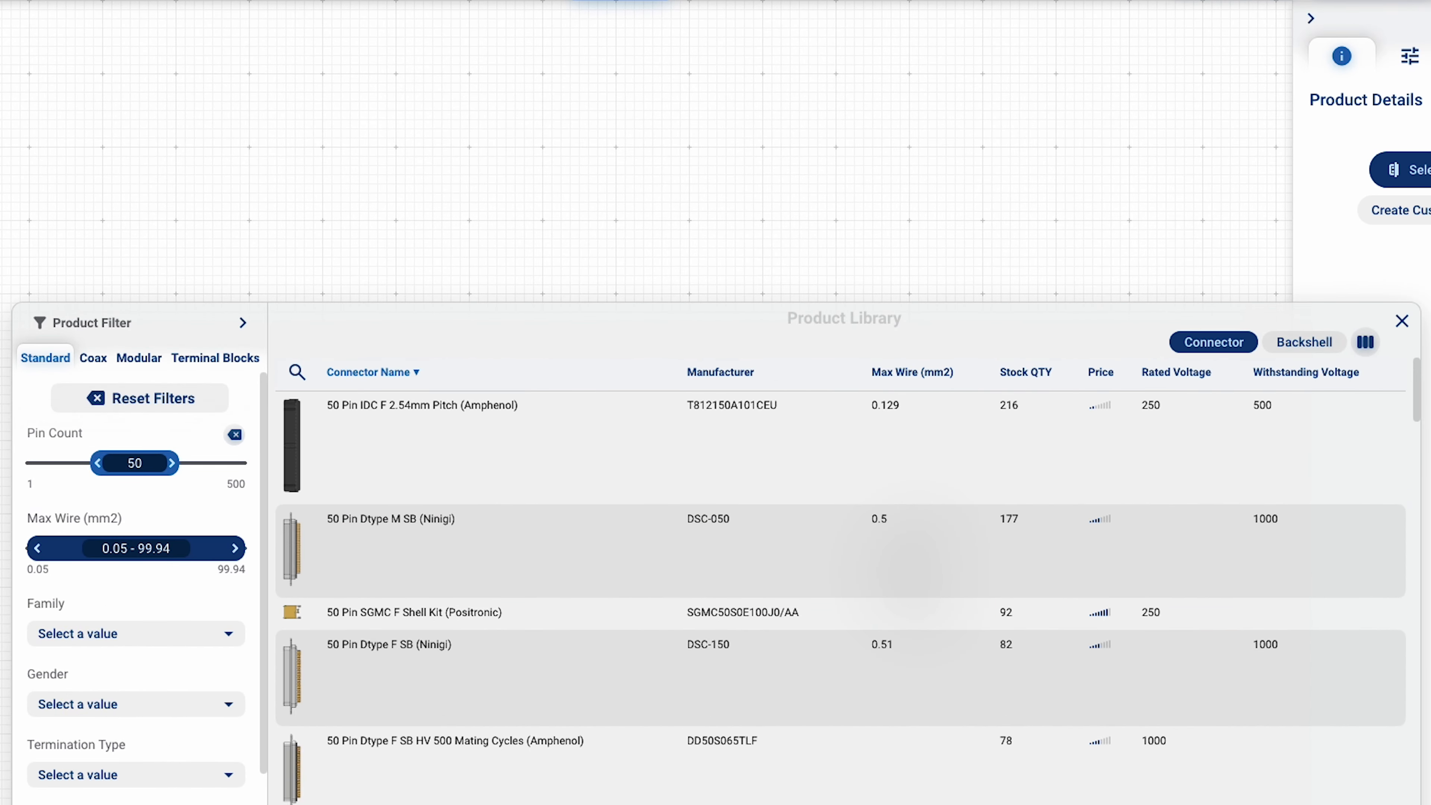
click(297, 372)
click(349, 402)
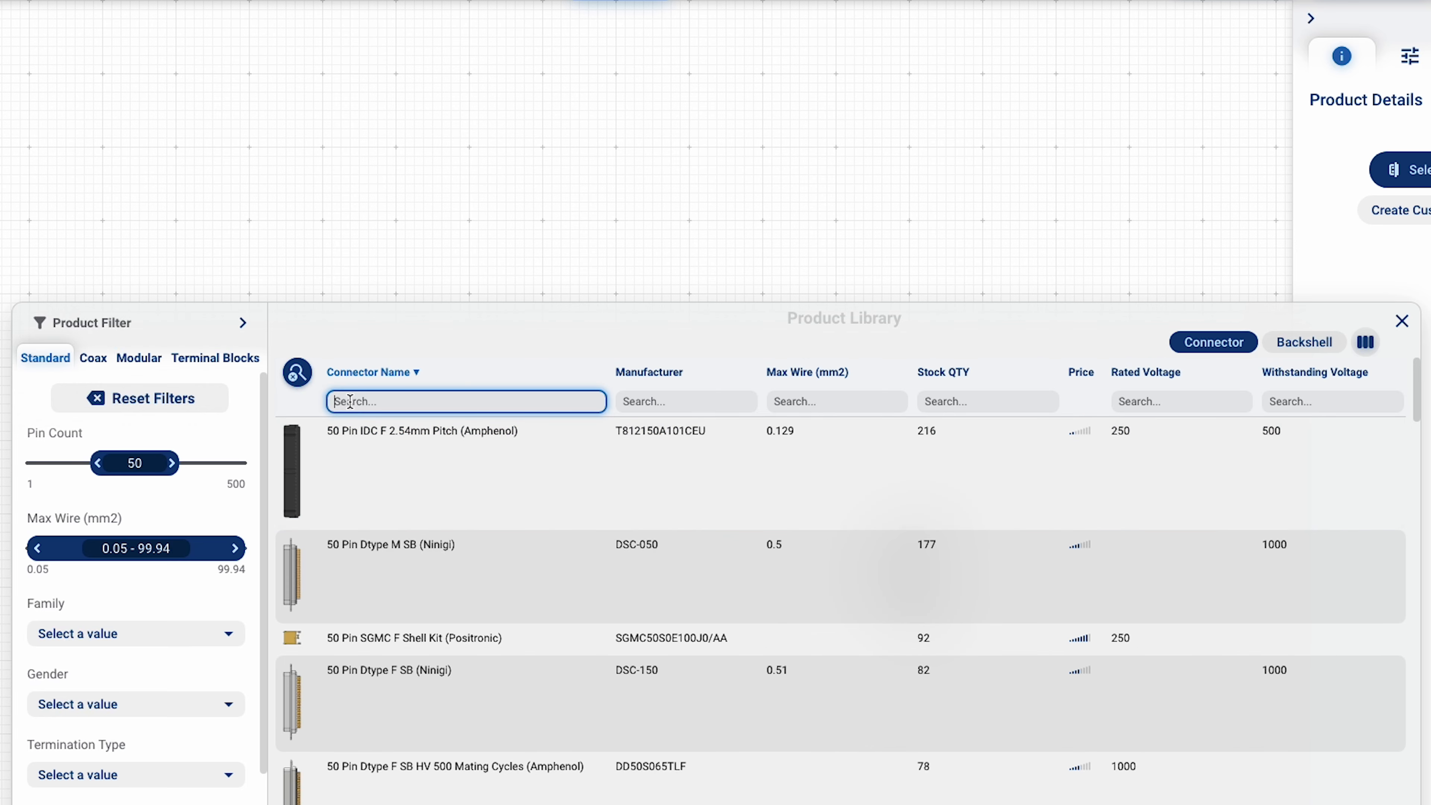
text(dtype)
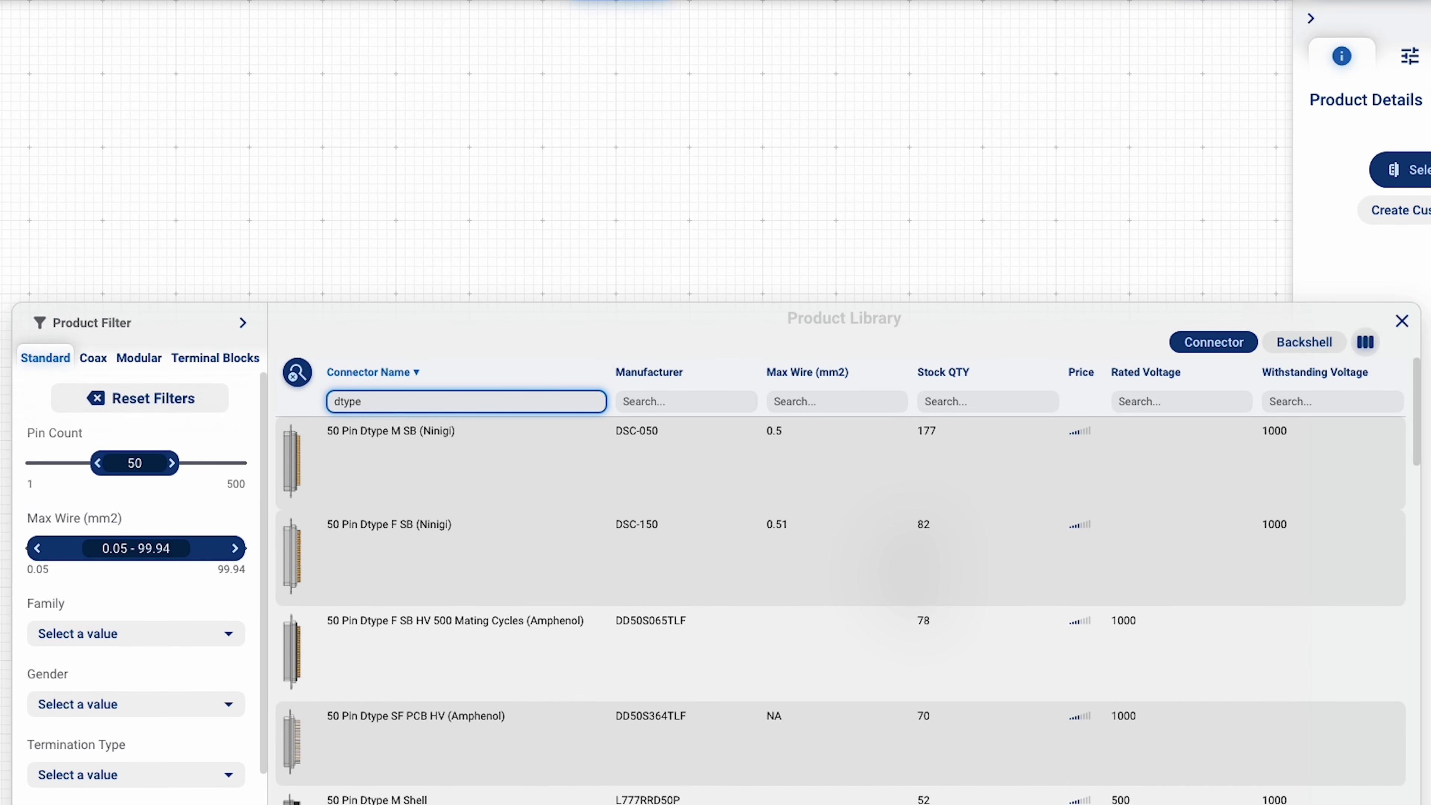
scroll(541, 562, down, 5)
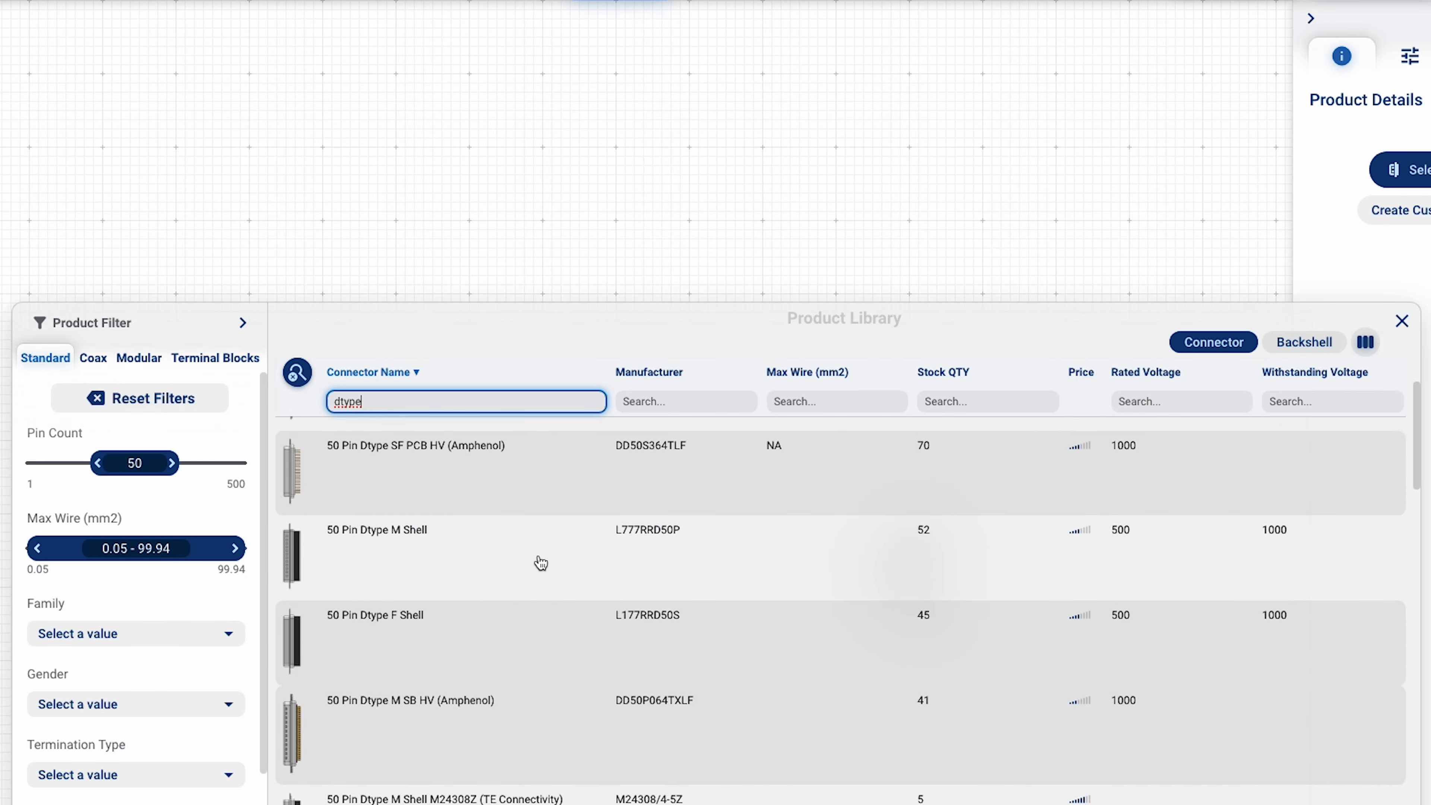
click(540, 607)
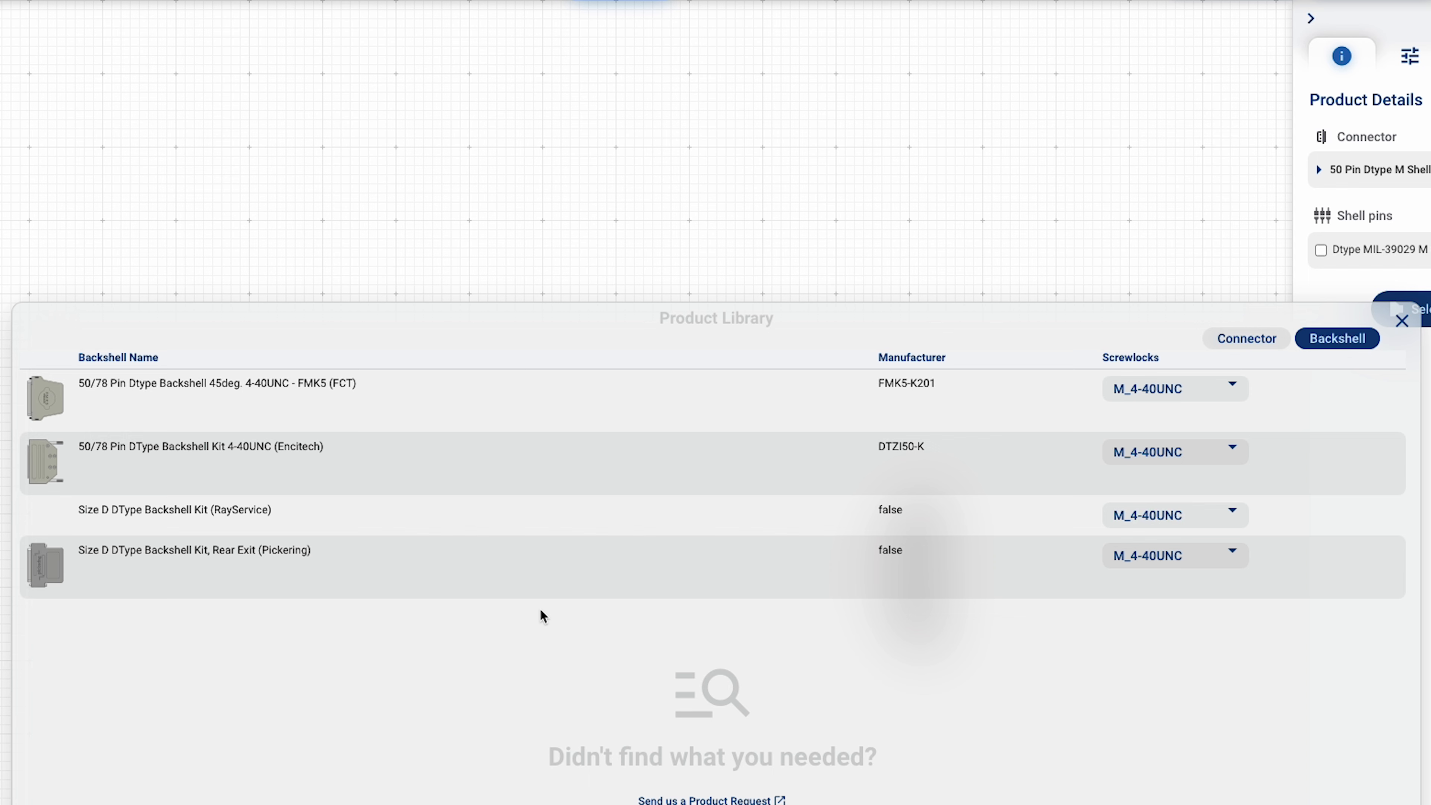
Fit C1 with the 50/78 Pin DType Backshell Kit 4-40UNC (Encitech) and move it straight up to the upper part of the schema
click(550, 480)
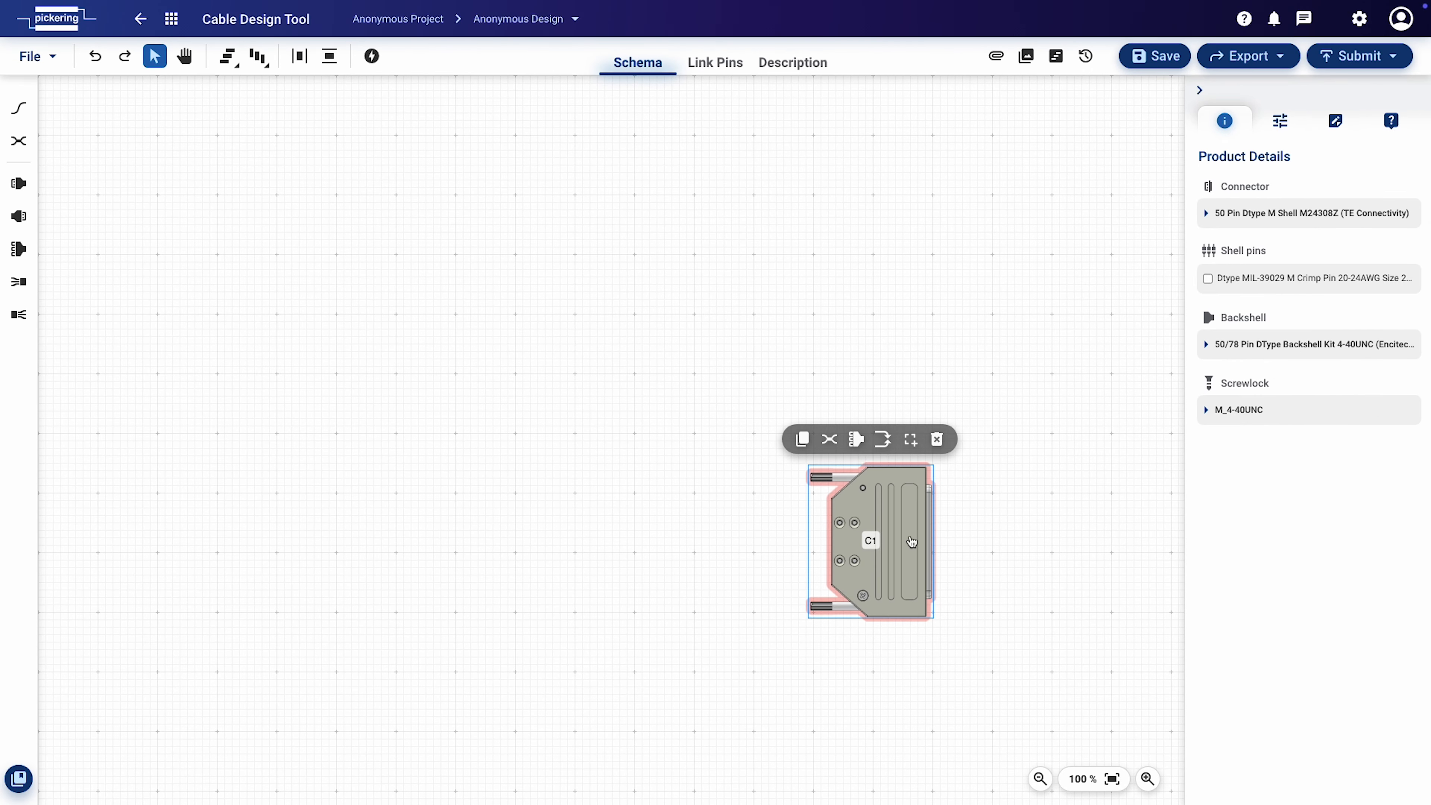
drag(904, 543, 977, 217)
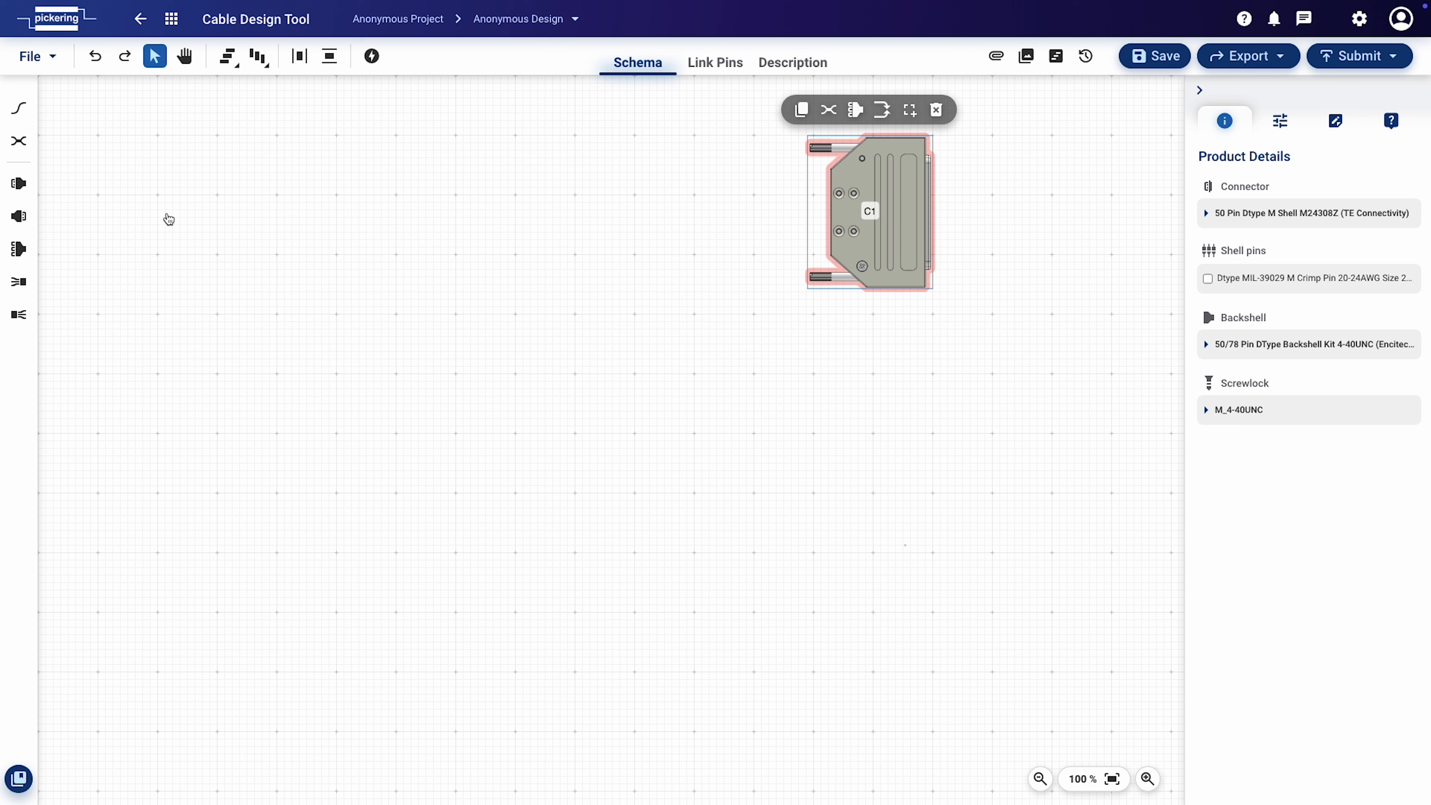
Add a left-end connector opposite C1 and assign it the 160 Pin DIN41612 F Shell (Erni), filtering for 160 pins and Female without a name search
click(19, 183)
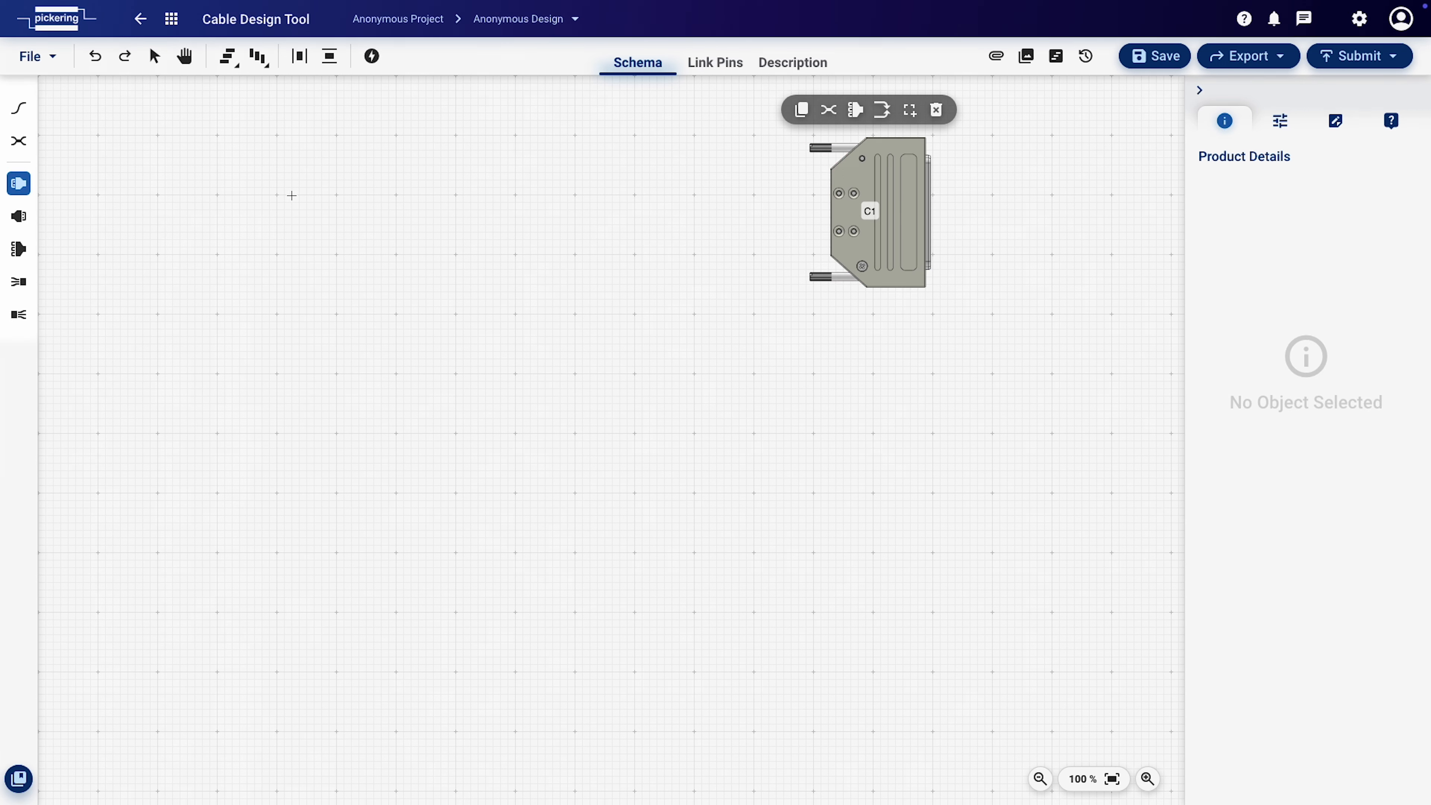
click(292, 195)
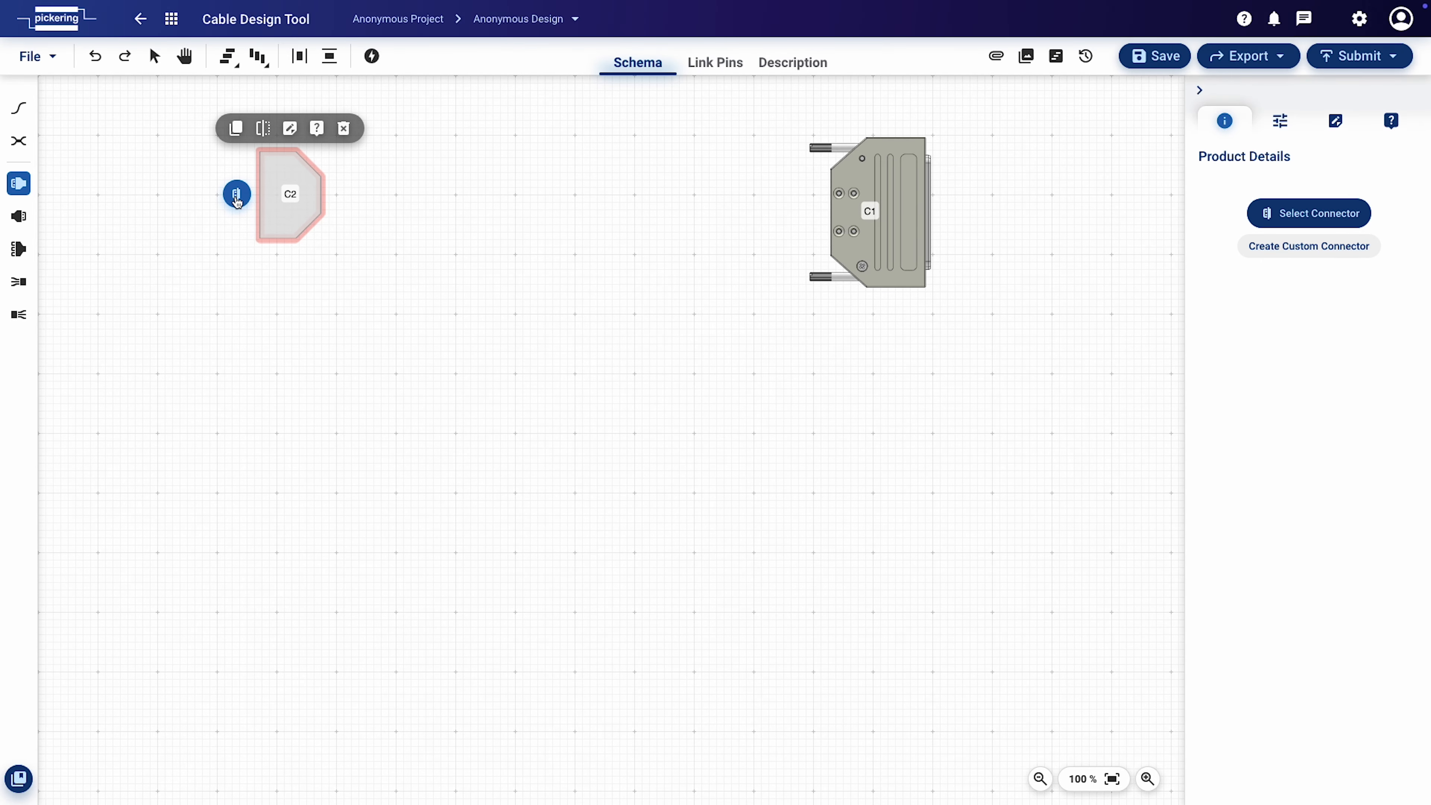
click(236, 193)
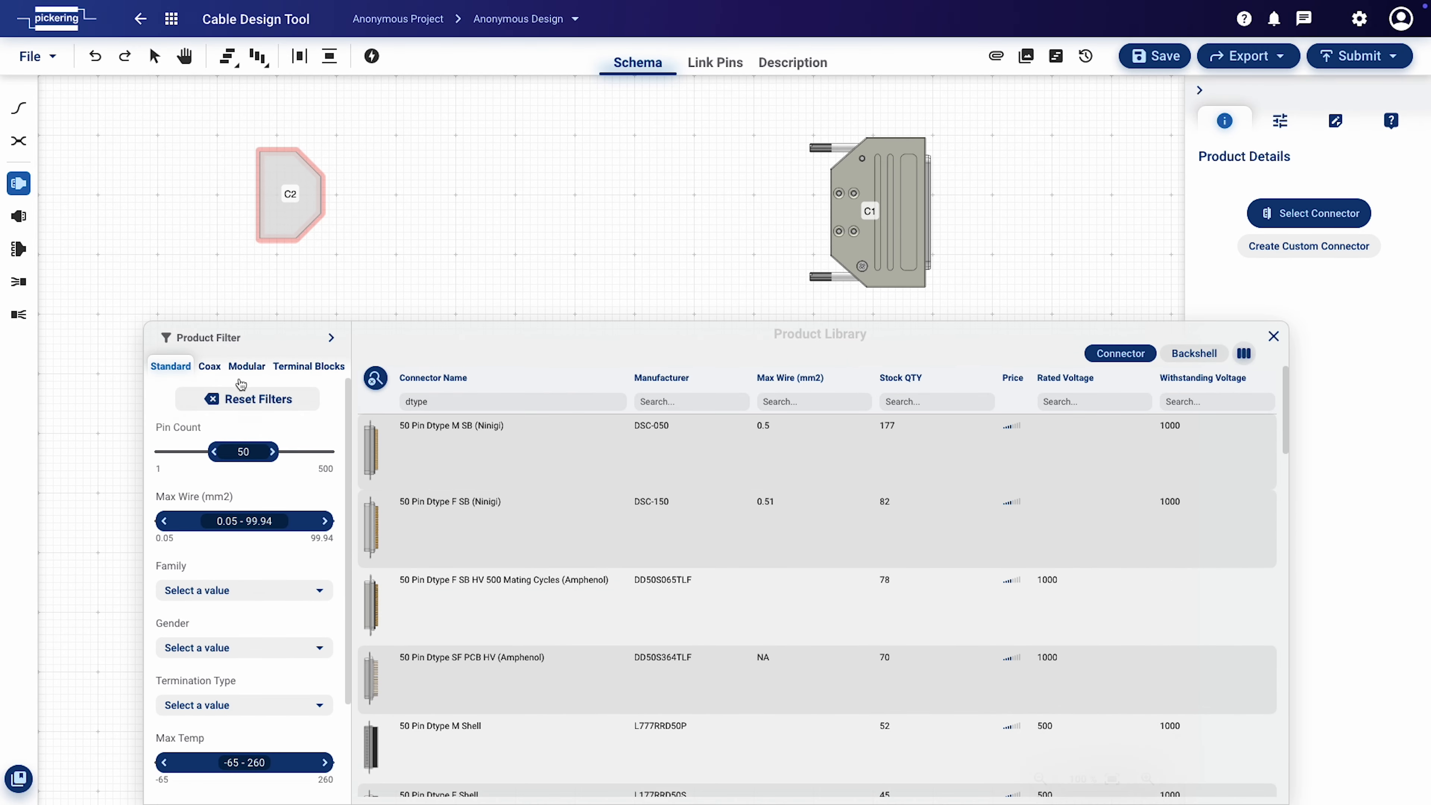
click(243, 451)
text(160)
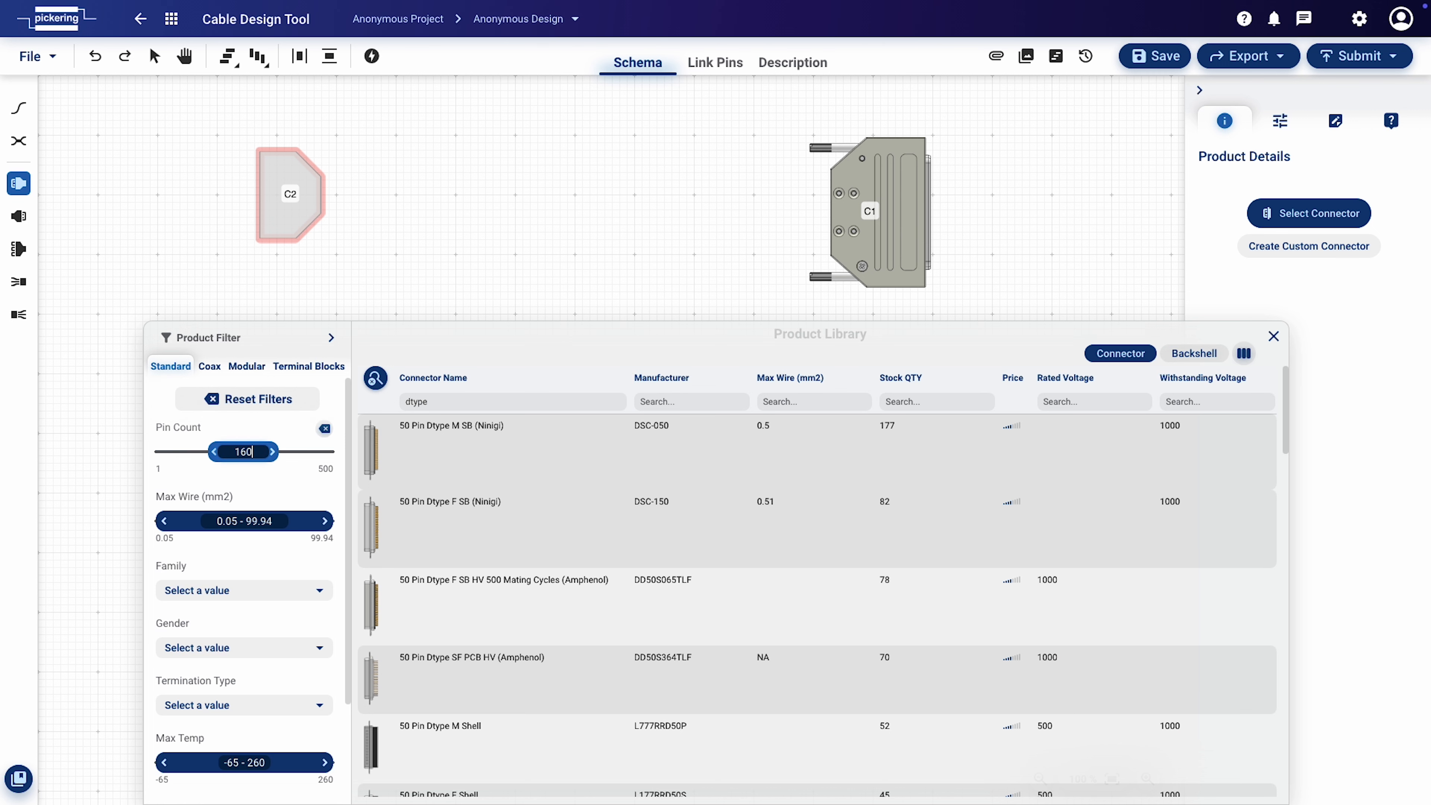
key(Return)
click(242, 648)
click(216, 680)
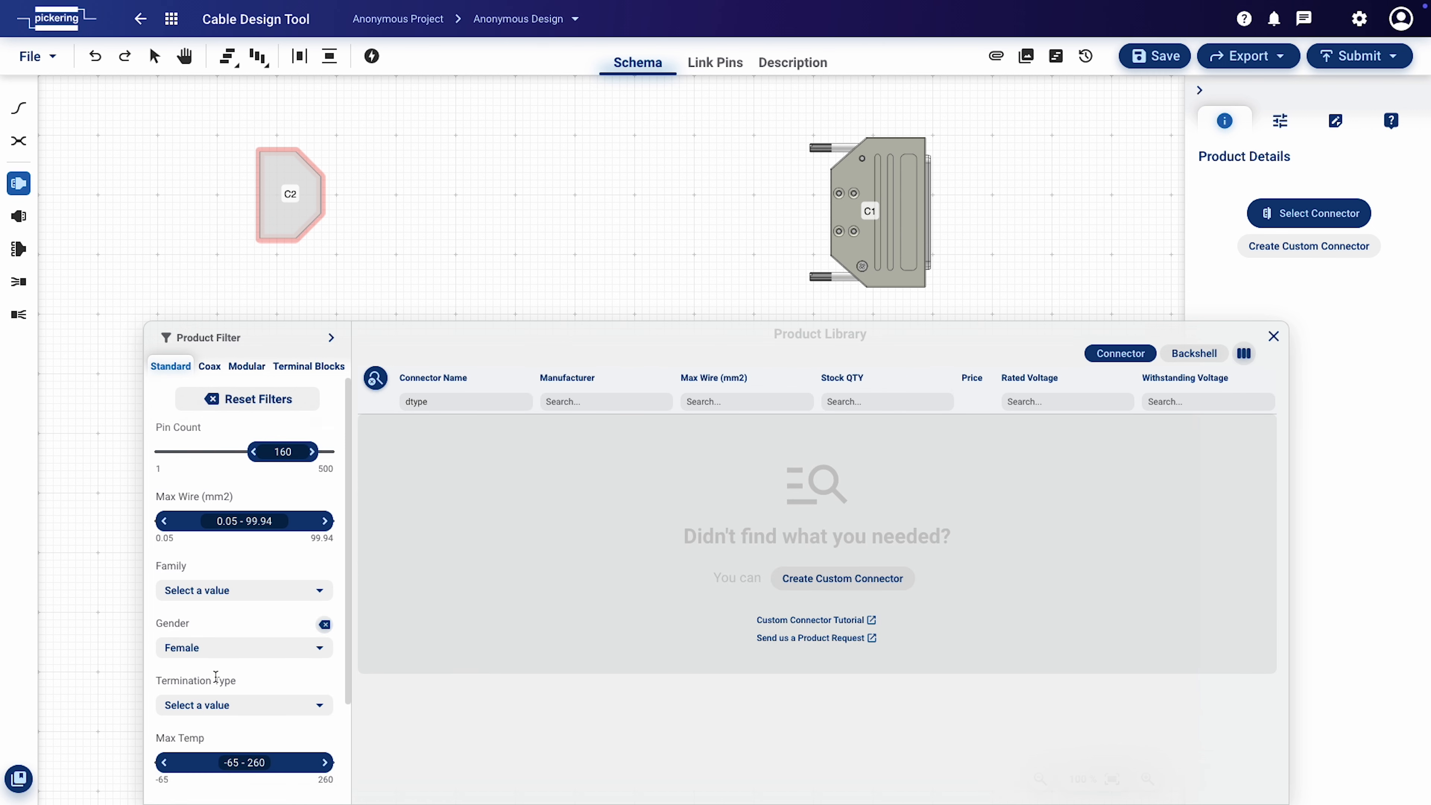
double_click(417, 401)
key(BackSpace)
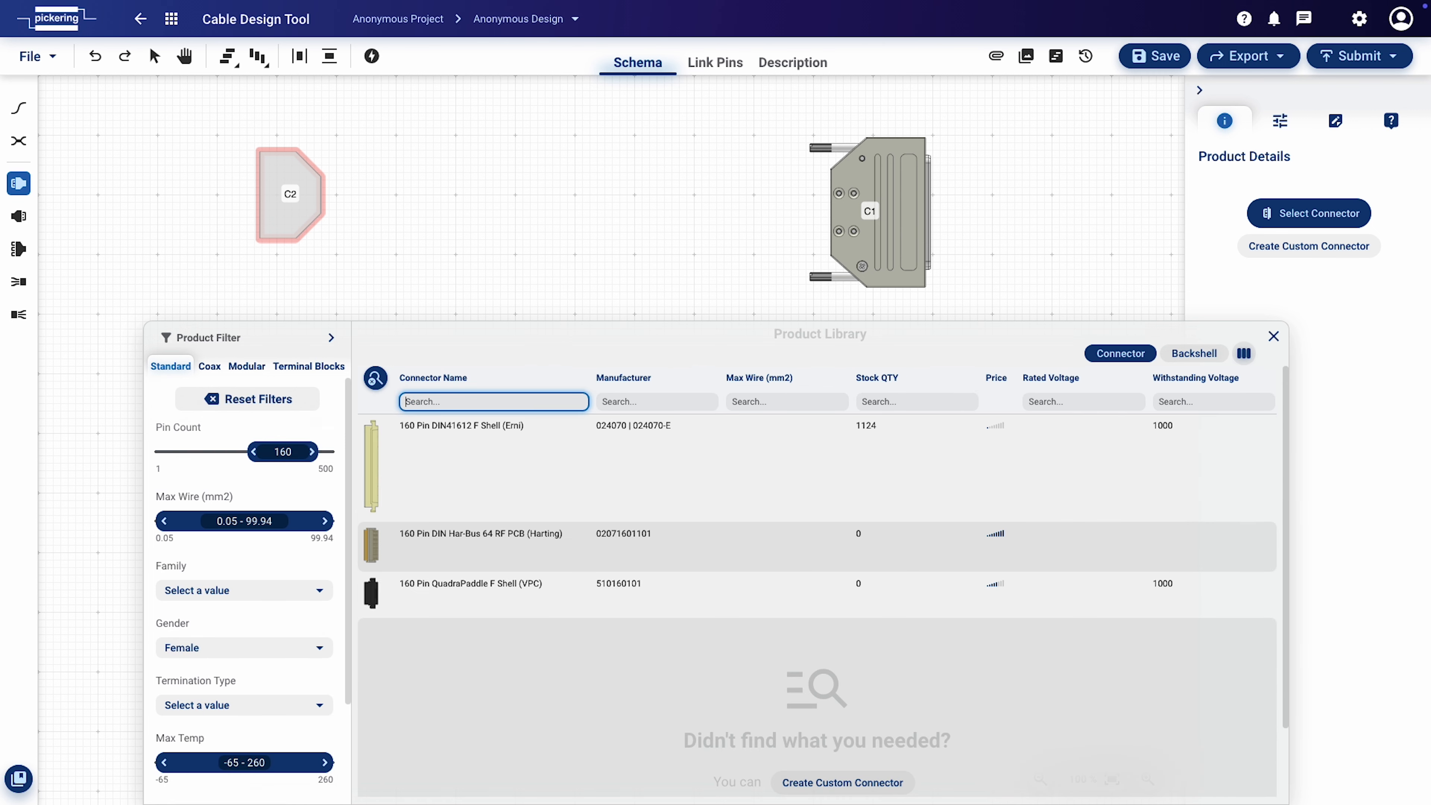
click(457, 476)
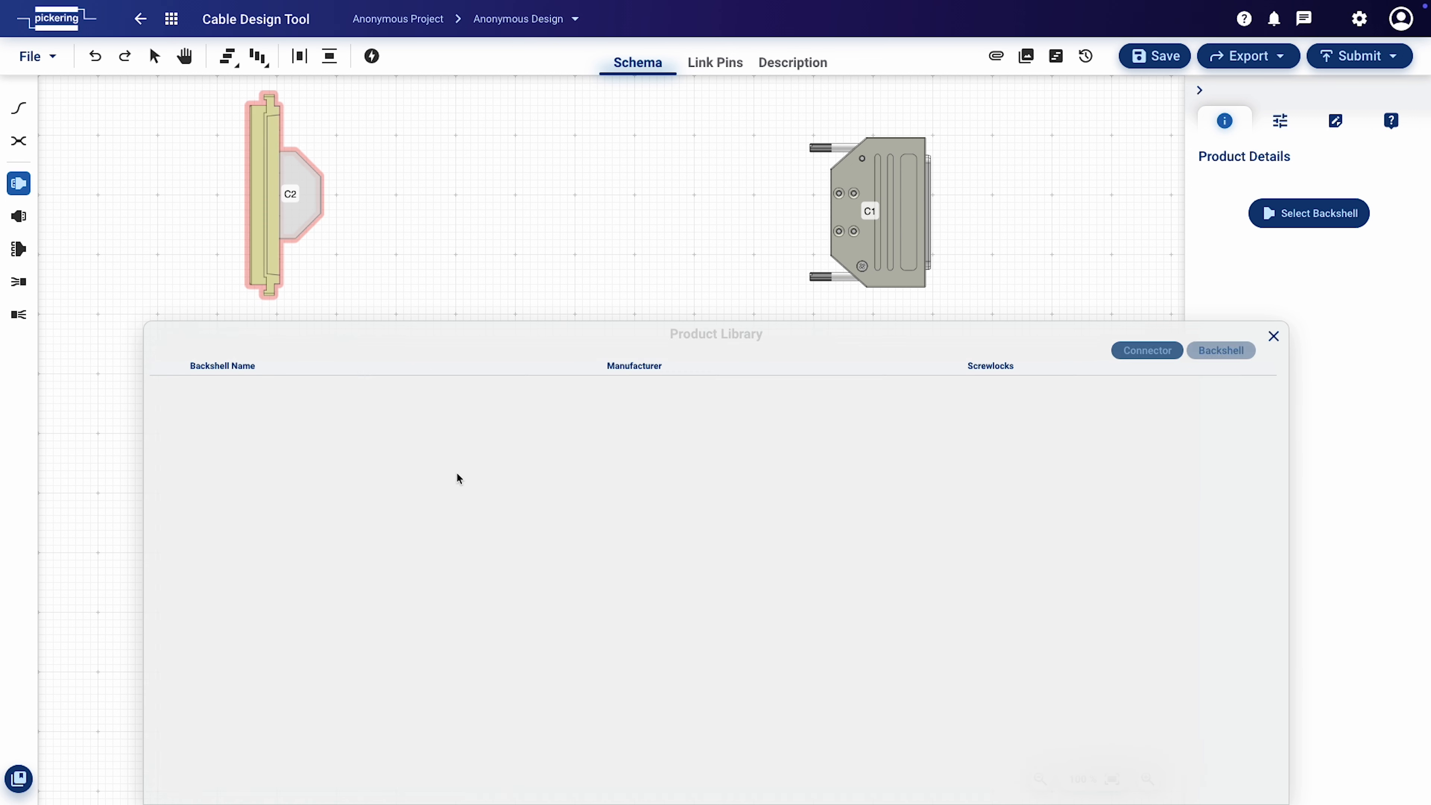
Fit connector C2 with the 160 Pin F DIN41612 Diecast 1SL Backshell Kit (Pickering), keeping the M_M2.5 screwlocks
scroll(459, 478, down, 2)
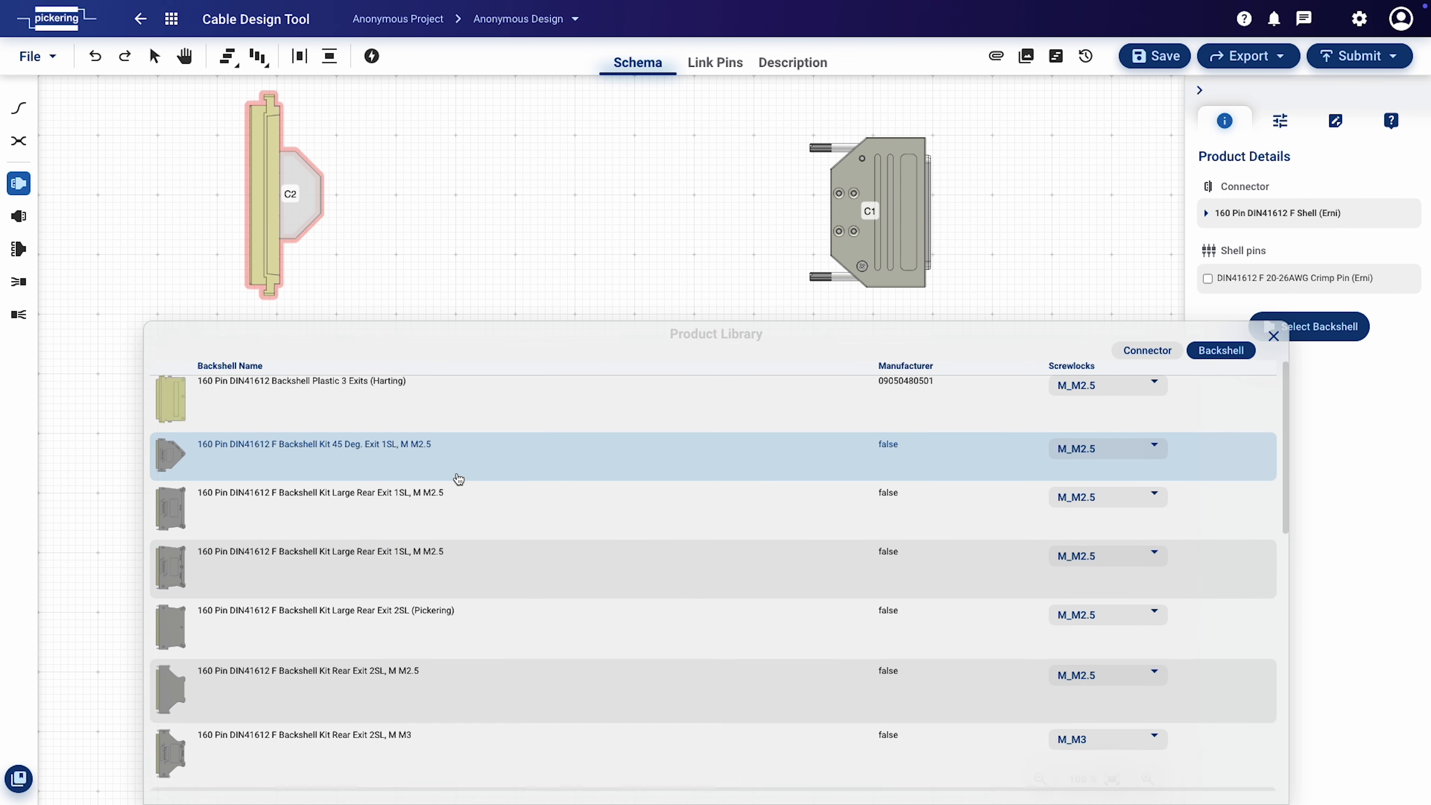
scroll(459, 478, down, 6)
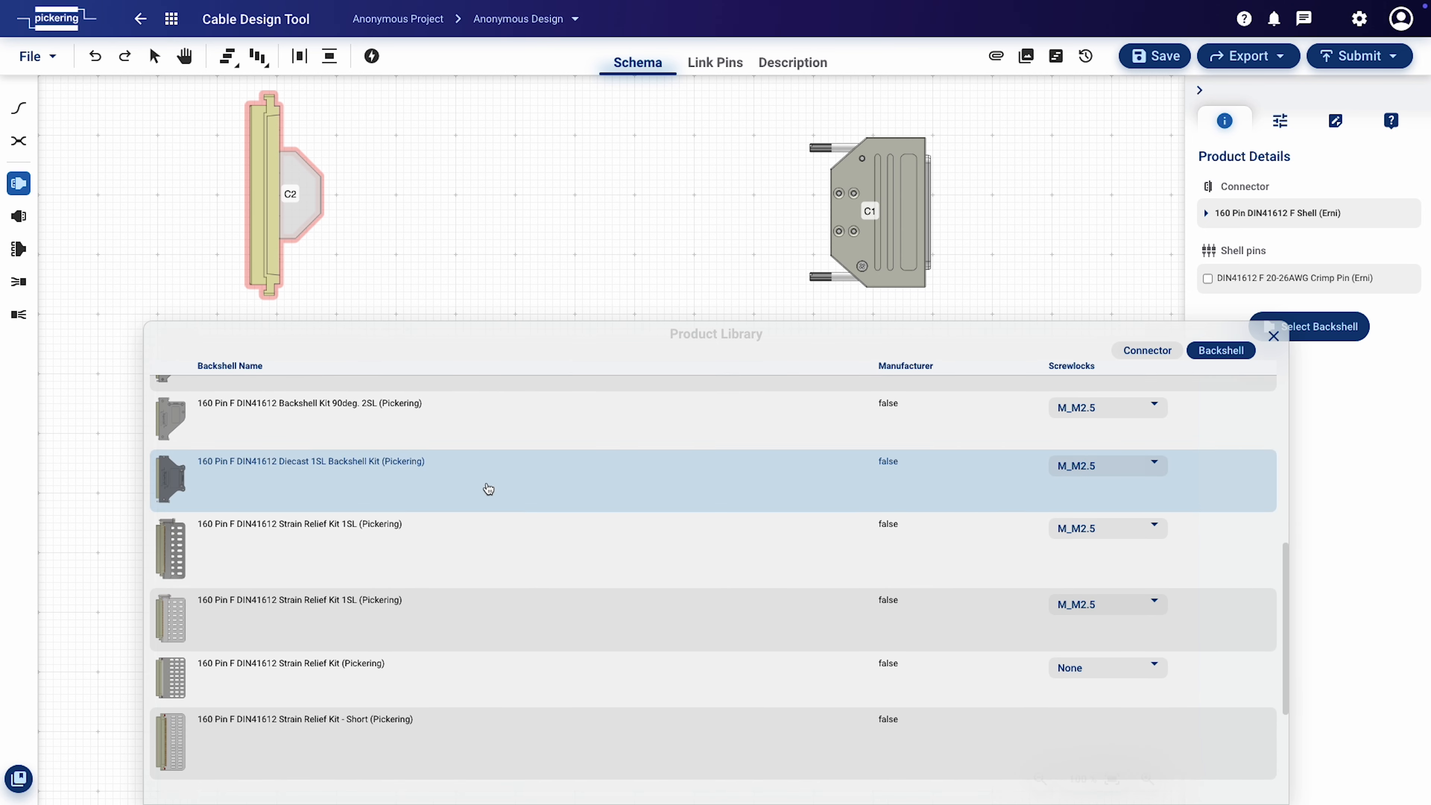
click(1114, 466)
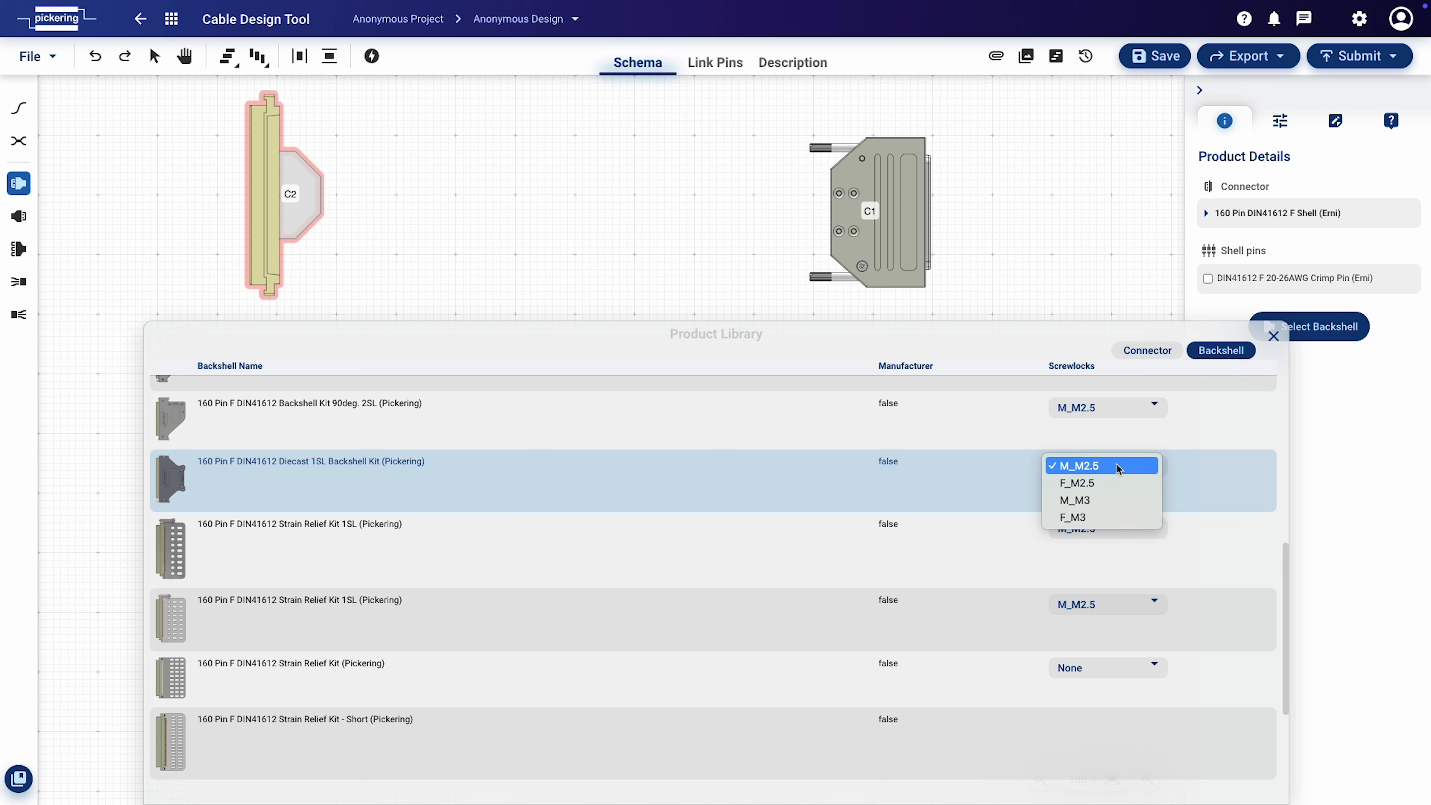
click(1208, 470)
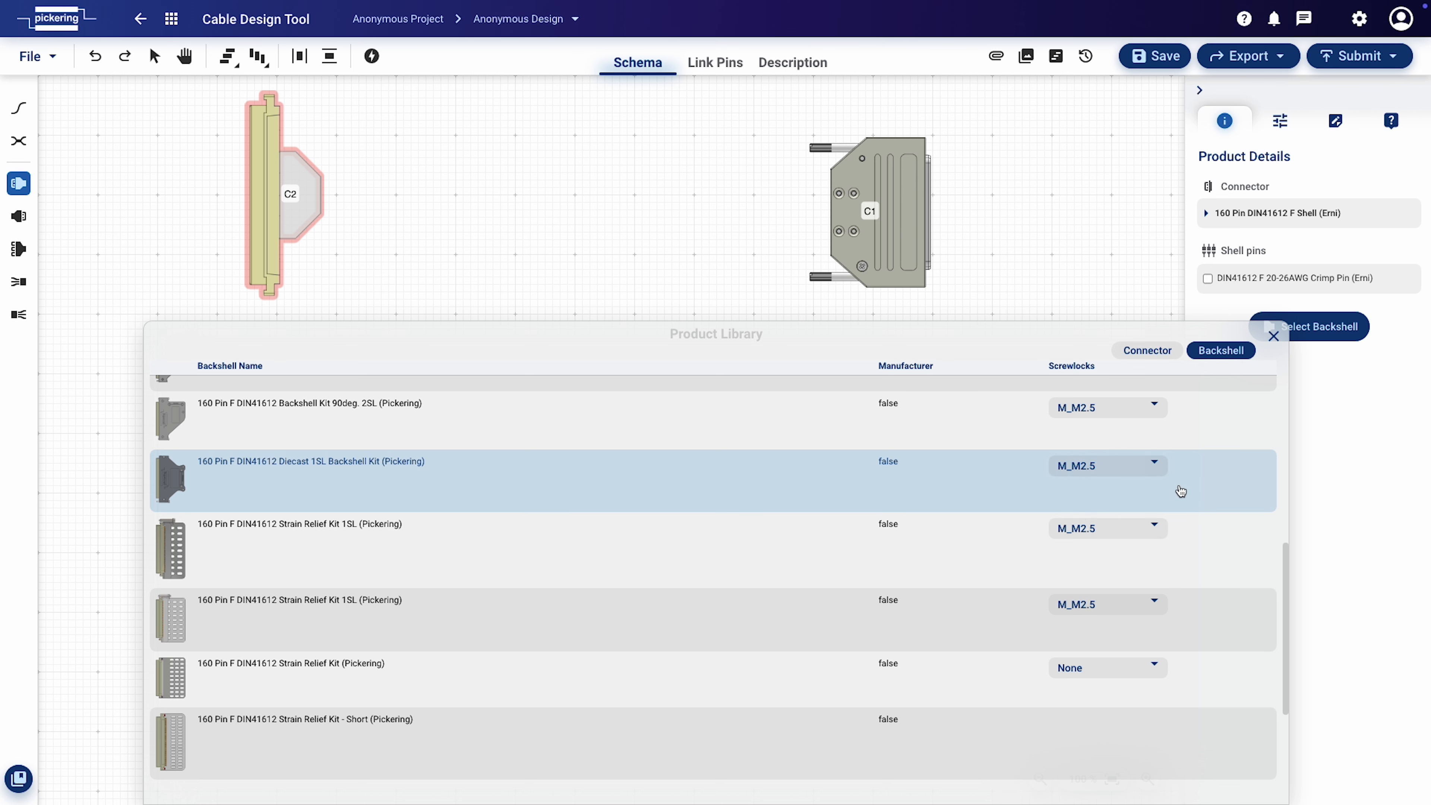
double_click(1077, 495)
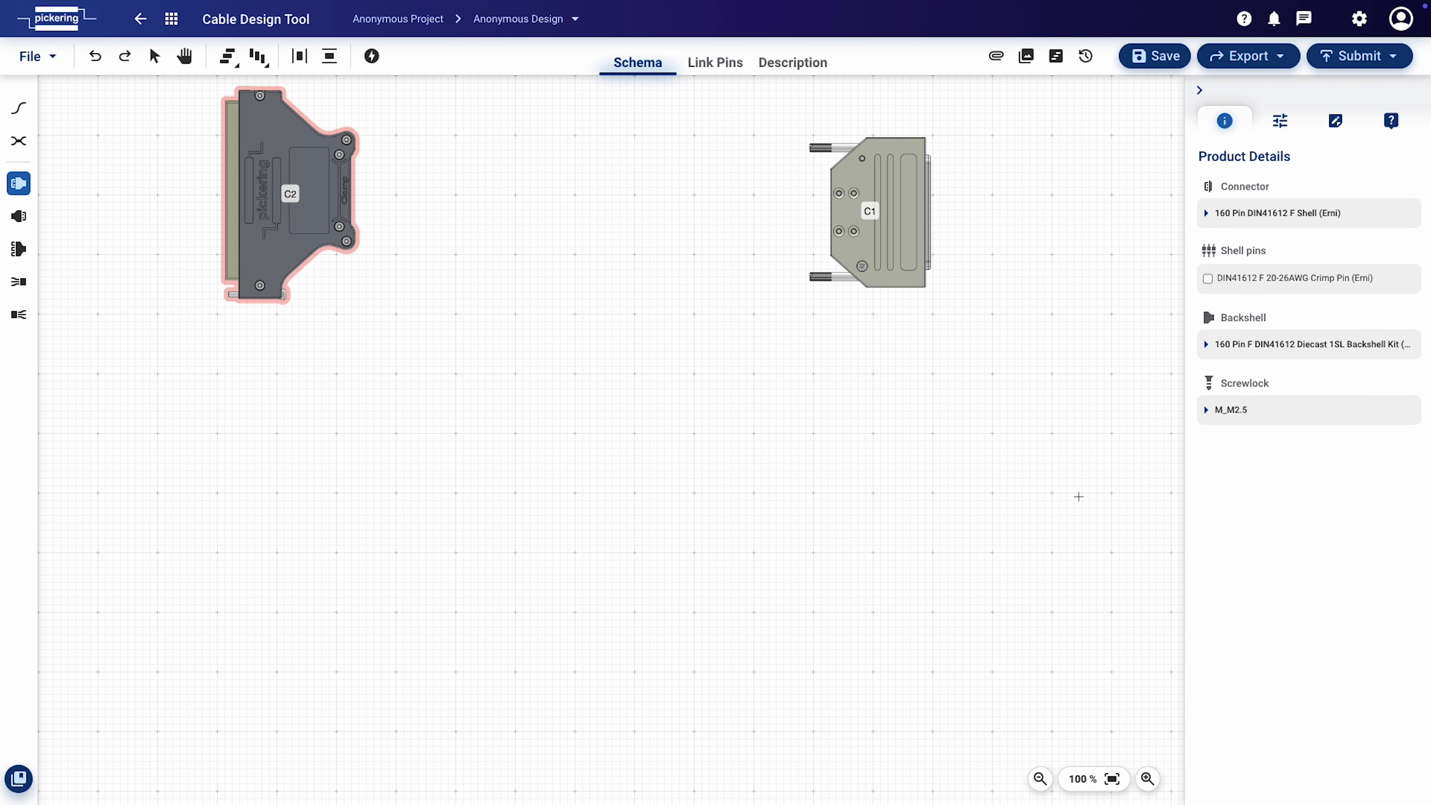
key(Escape)
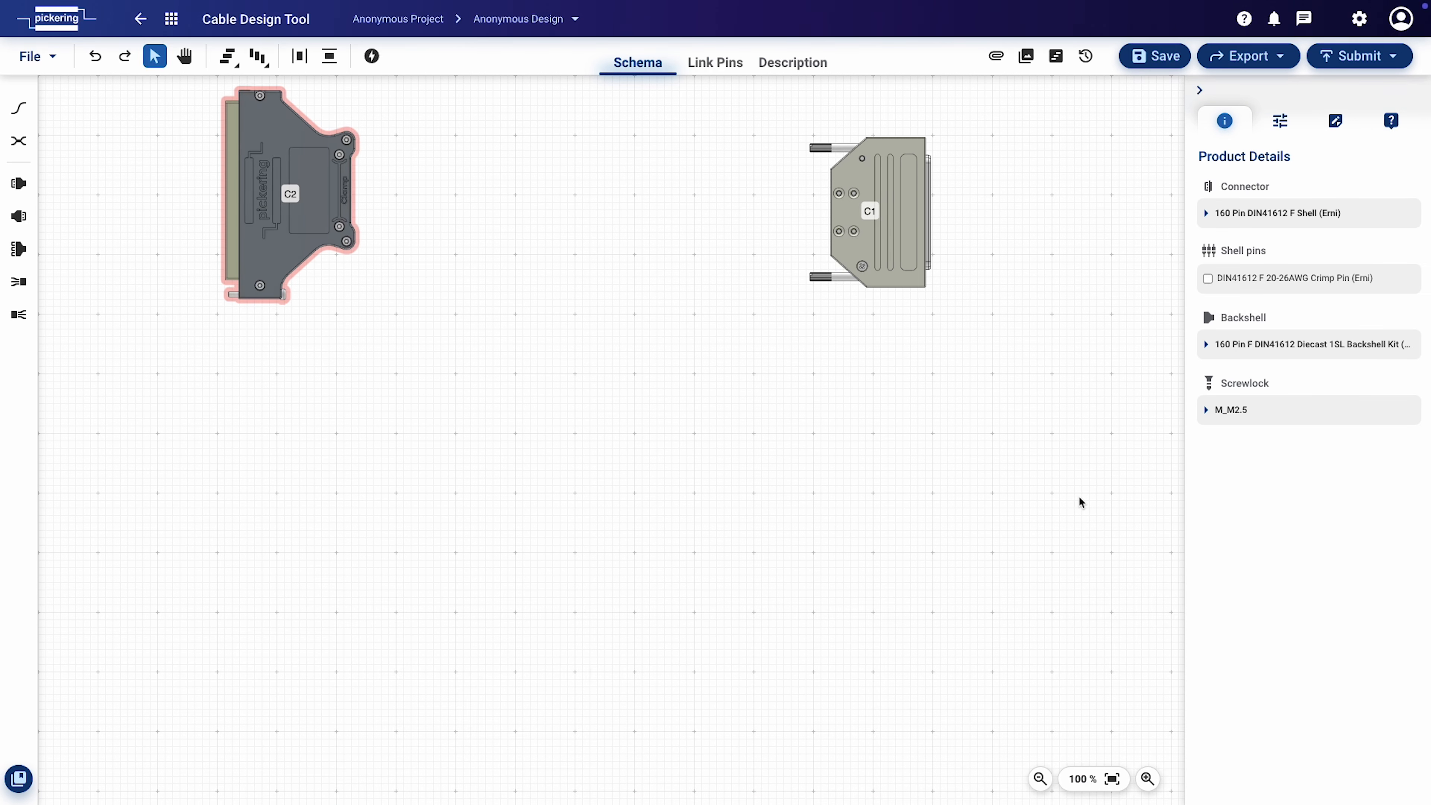
Place another right-end connector in the schema below C1
right_click(899, 401)
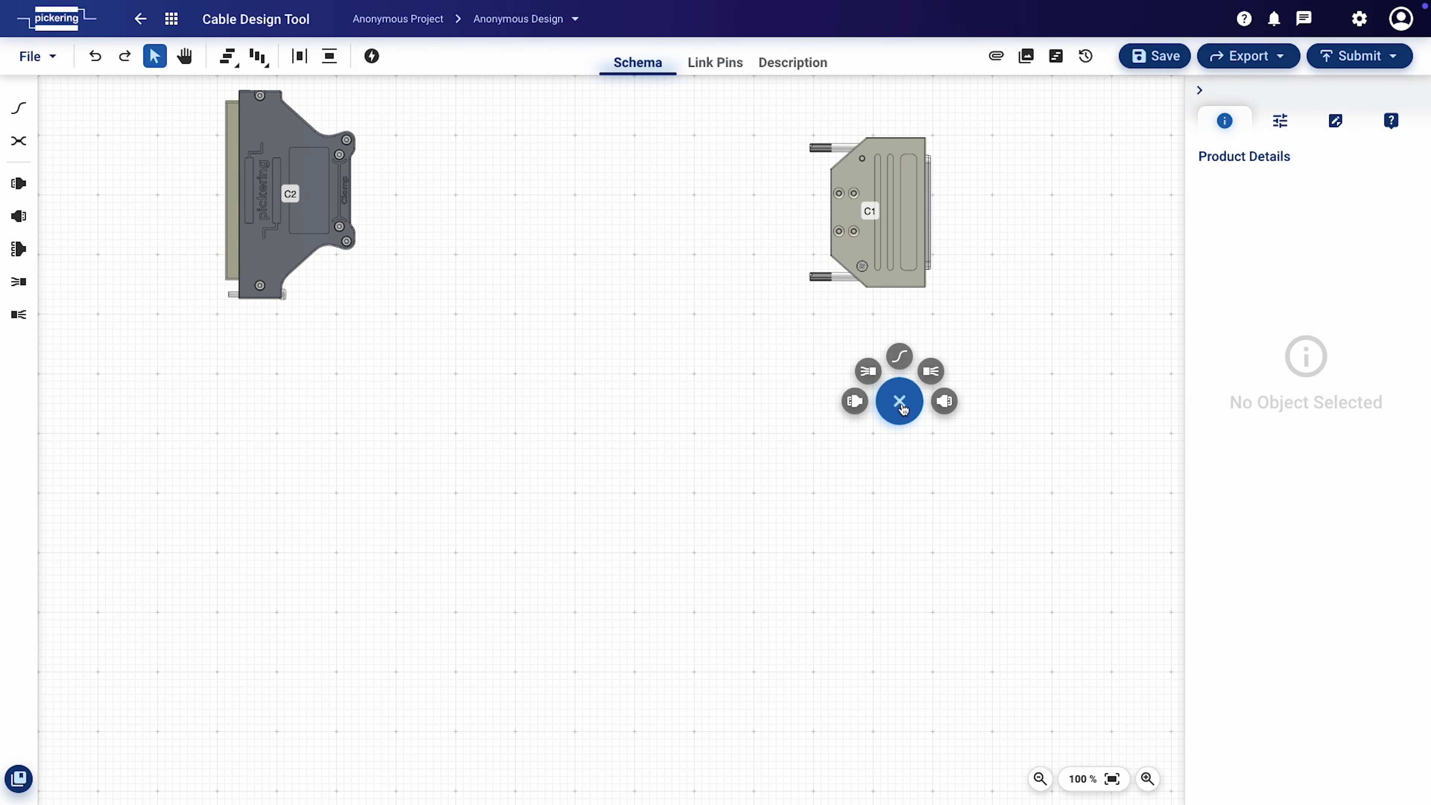
click(945, 401)
click(939, 404)
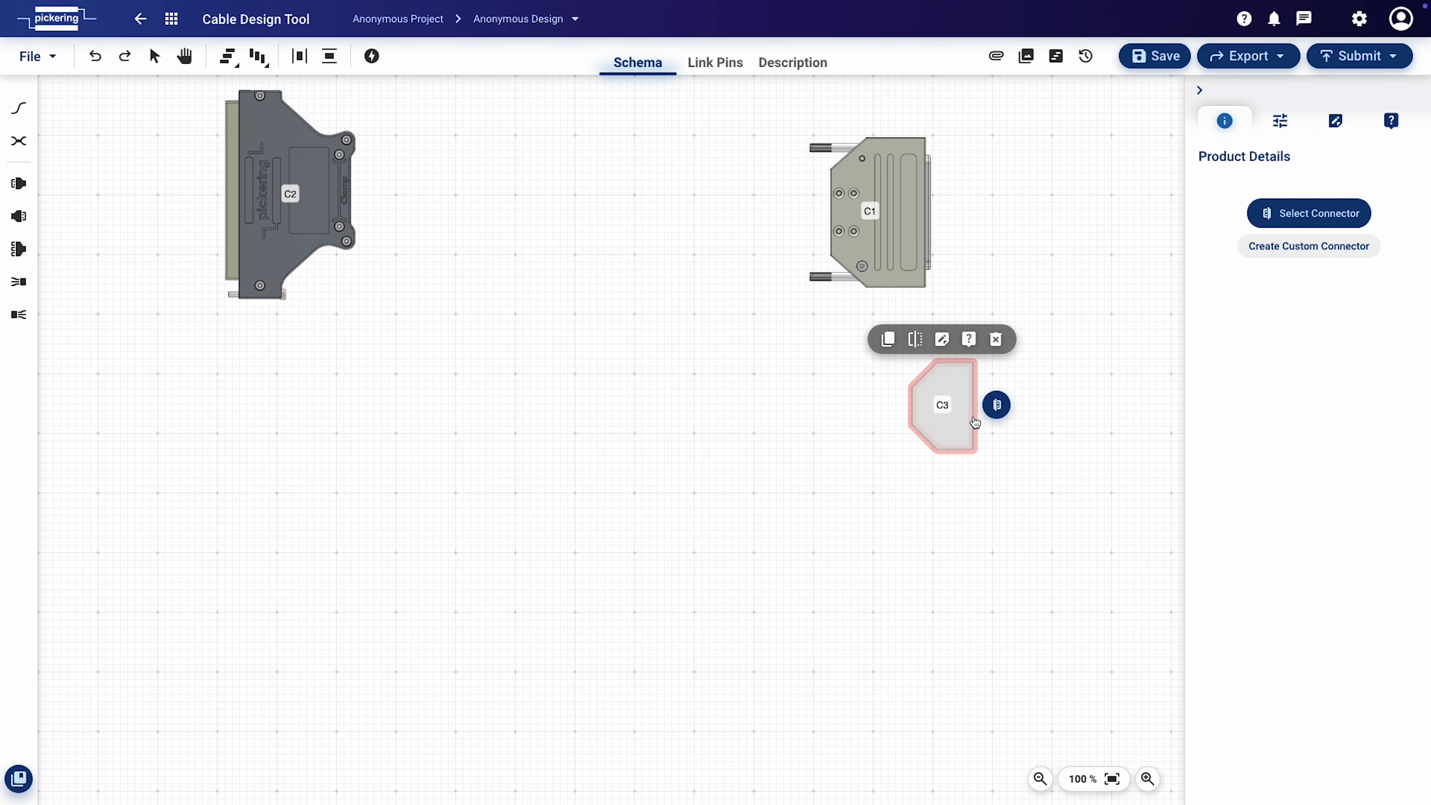
Assign C3 the BNC 50Ω Cable Crimp Plug Straight RG174/RG188/RG316 4GHz (Amphenol), filtering coax connectors by family BNC and gender Plug
click(996, 404)
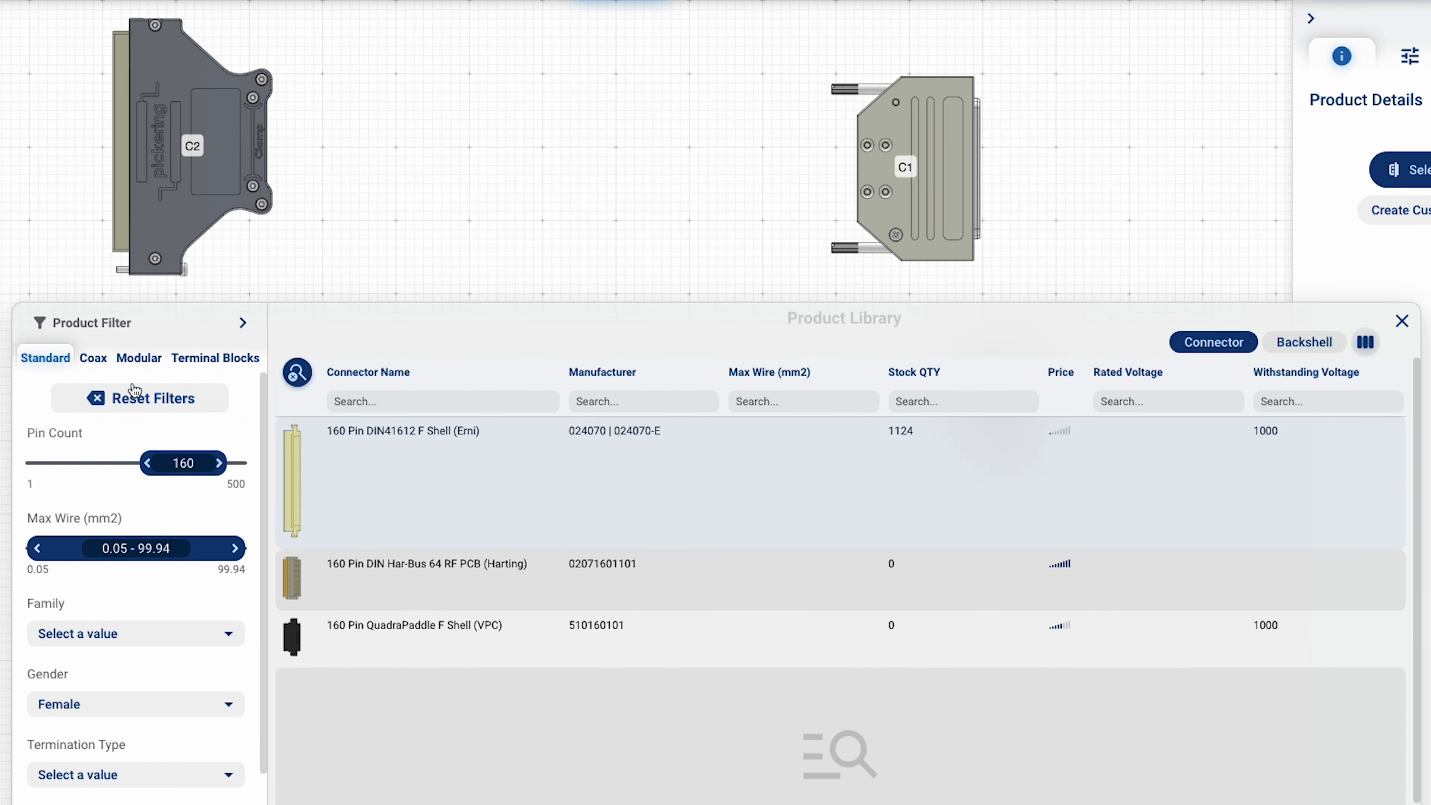
click(93, 358)
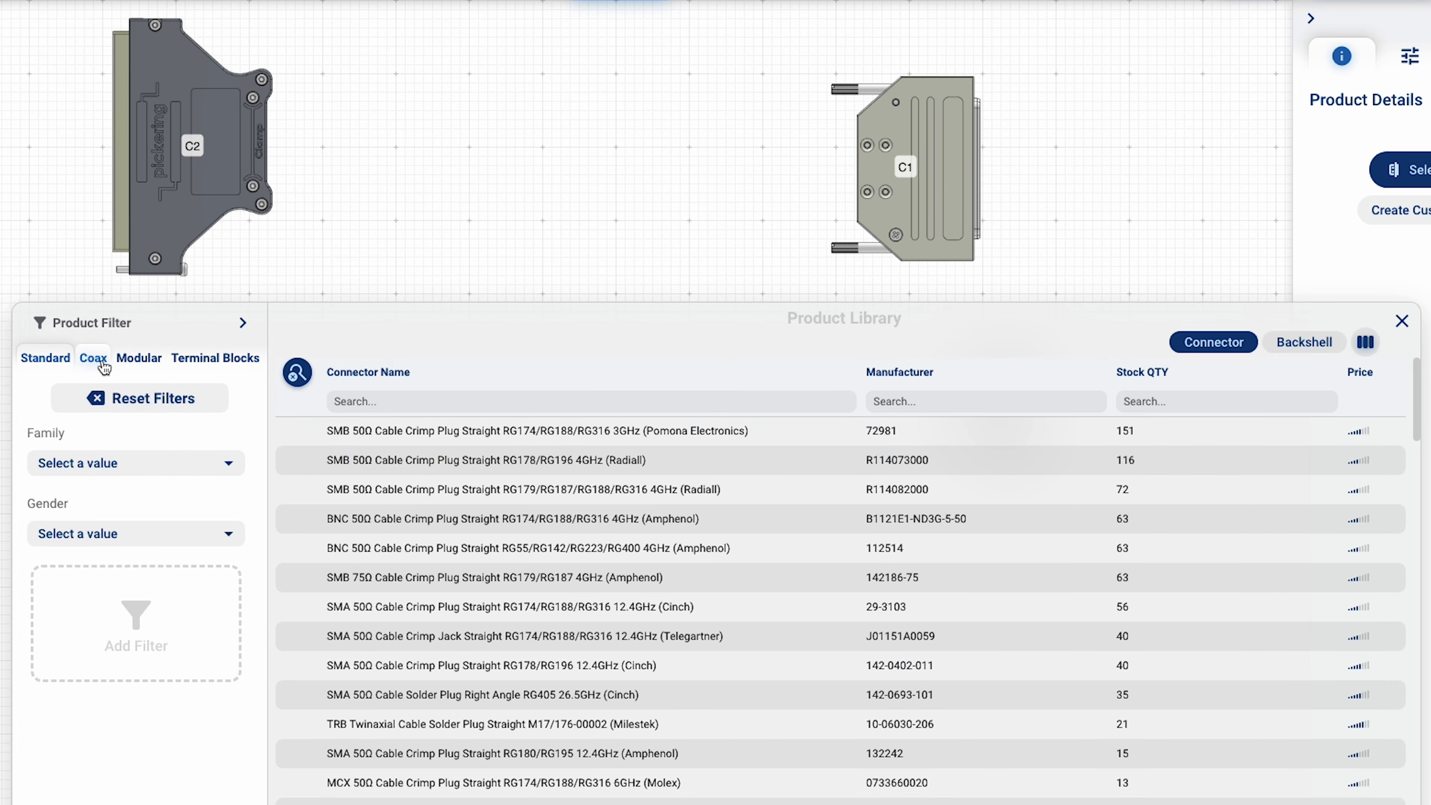
click(136, 462)
click(137, 486)
click(150, 537)
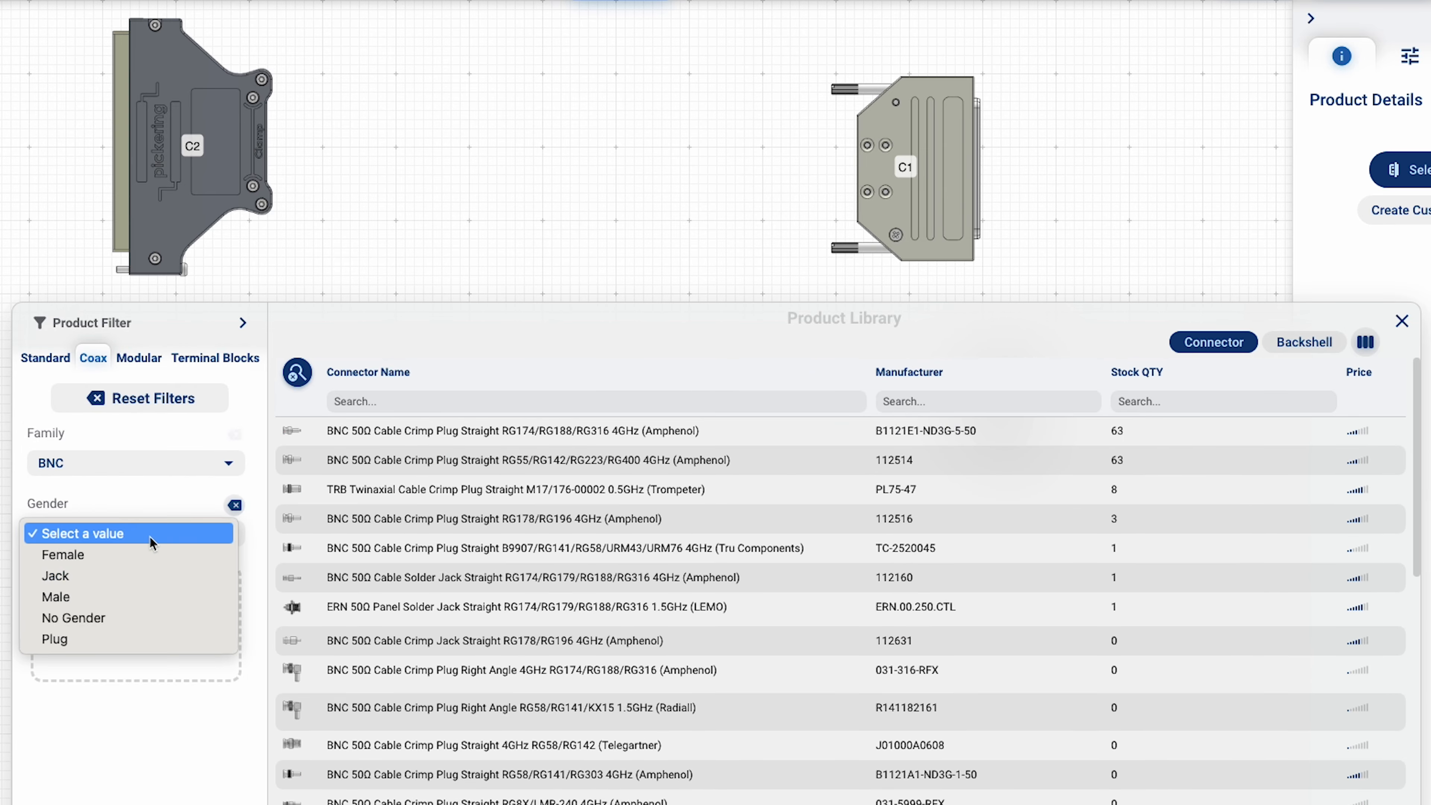
click(158, 638)
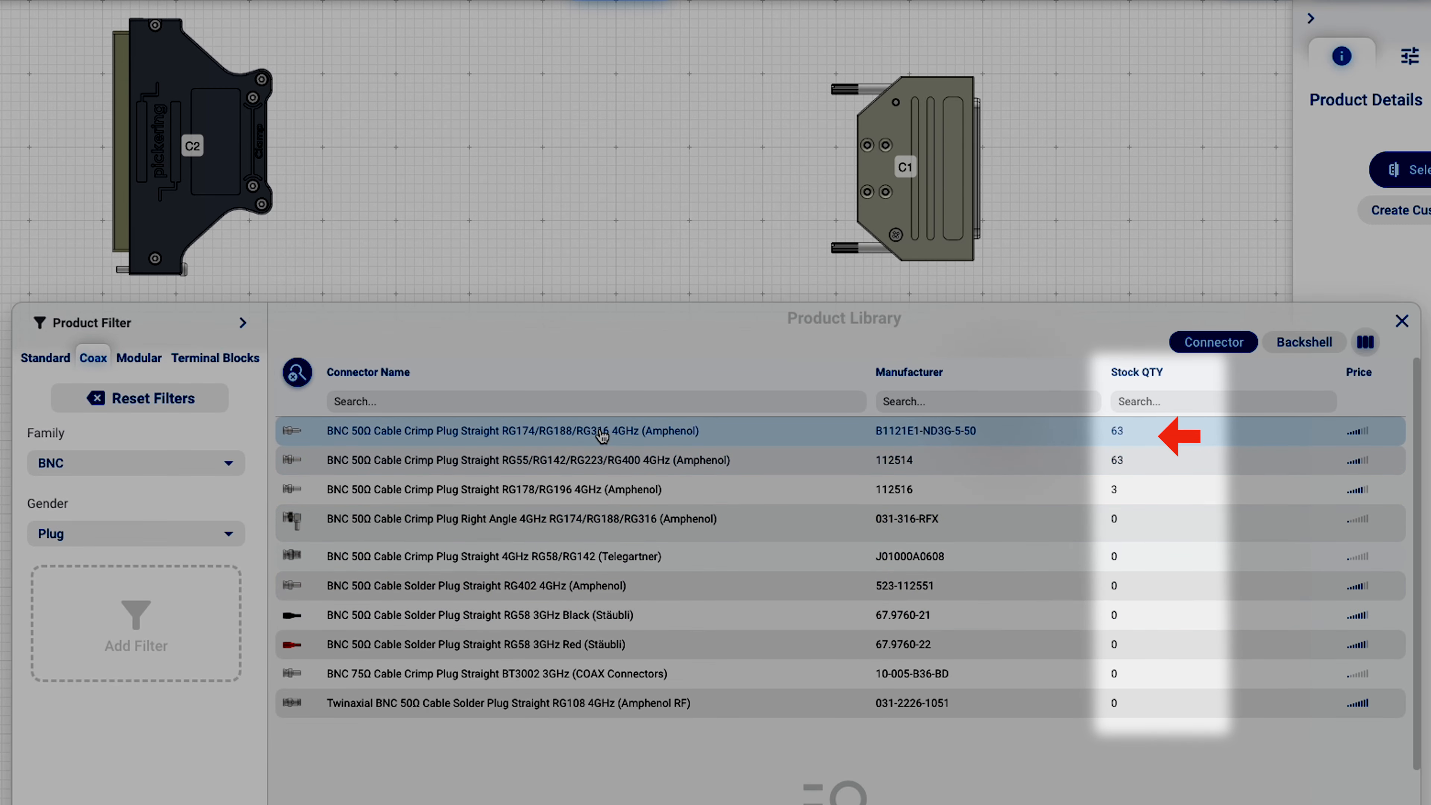
click(602, 432)
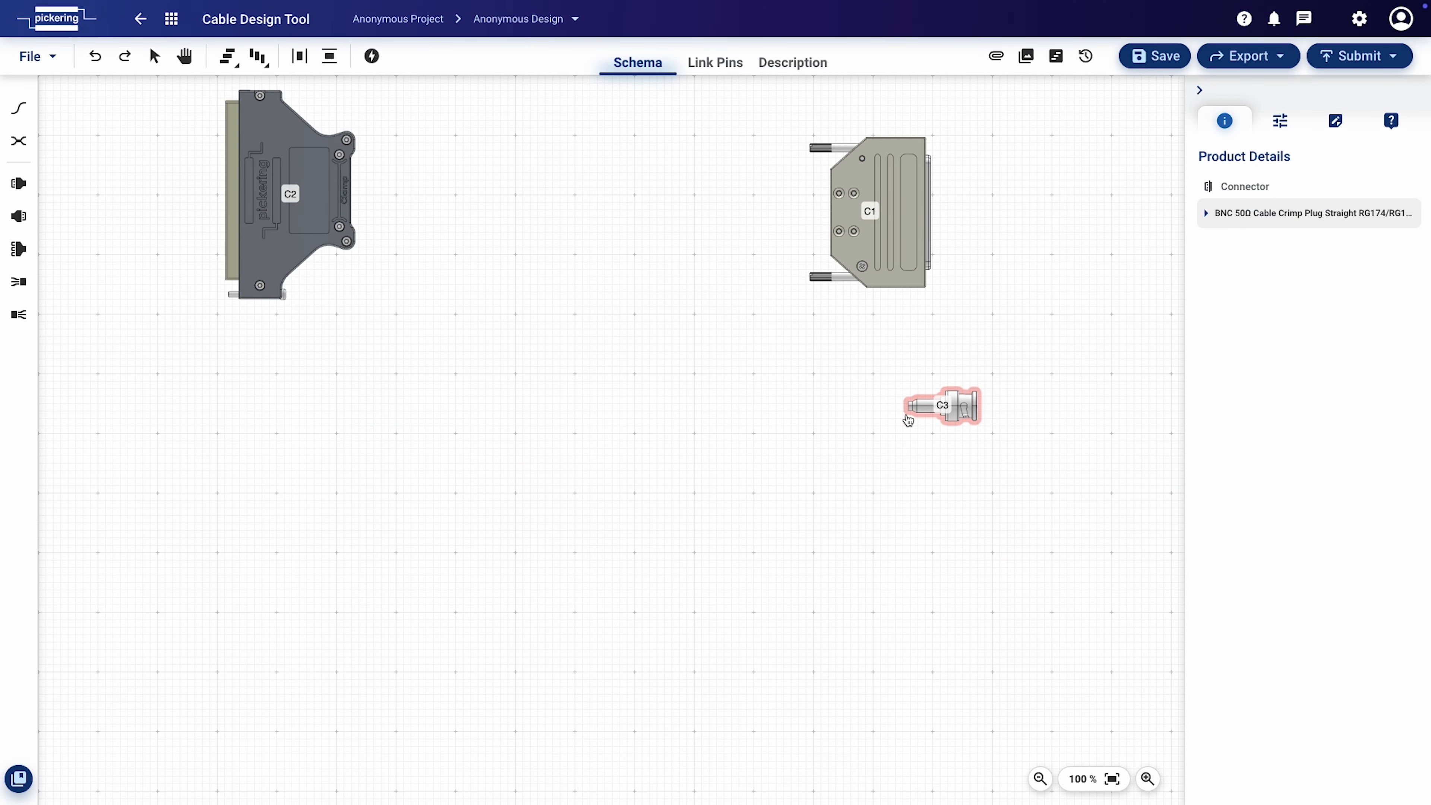
Duplicate BNC plug C3 and place the copy directly below it
click(967, 420)
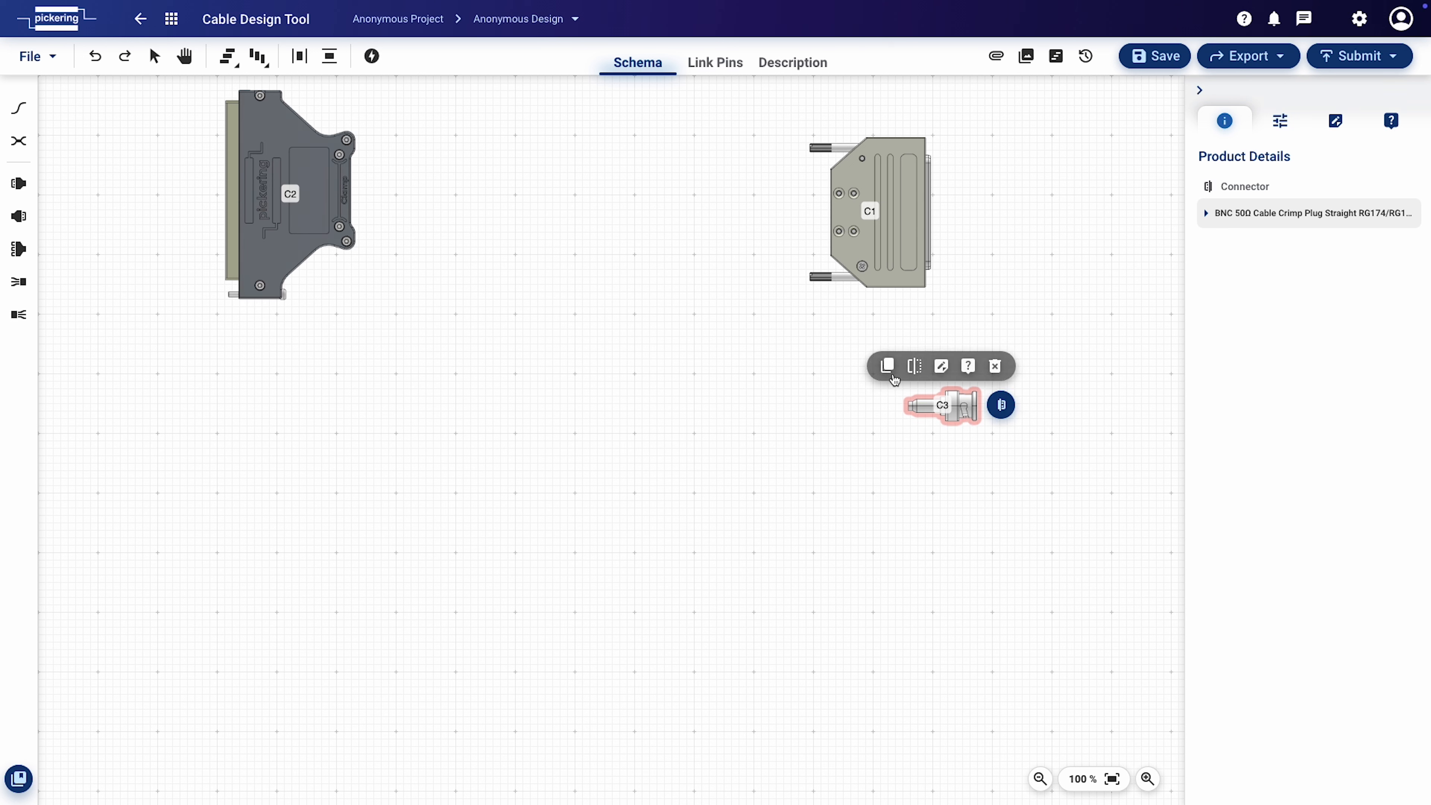
click(889, 366)
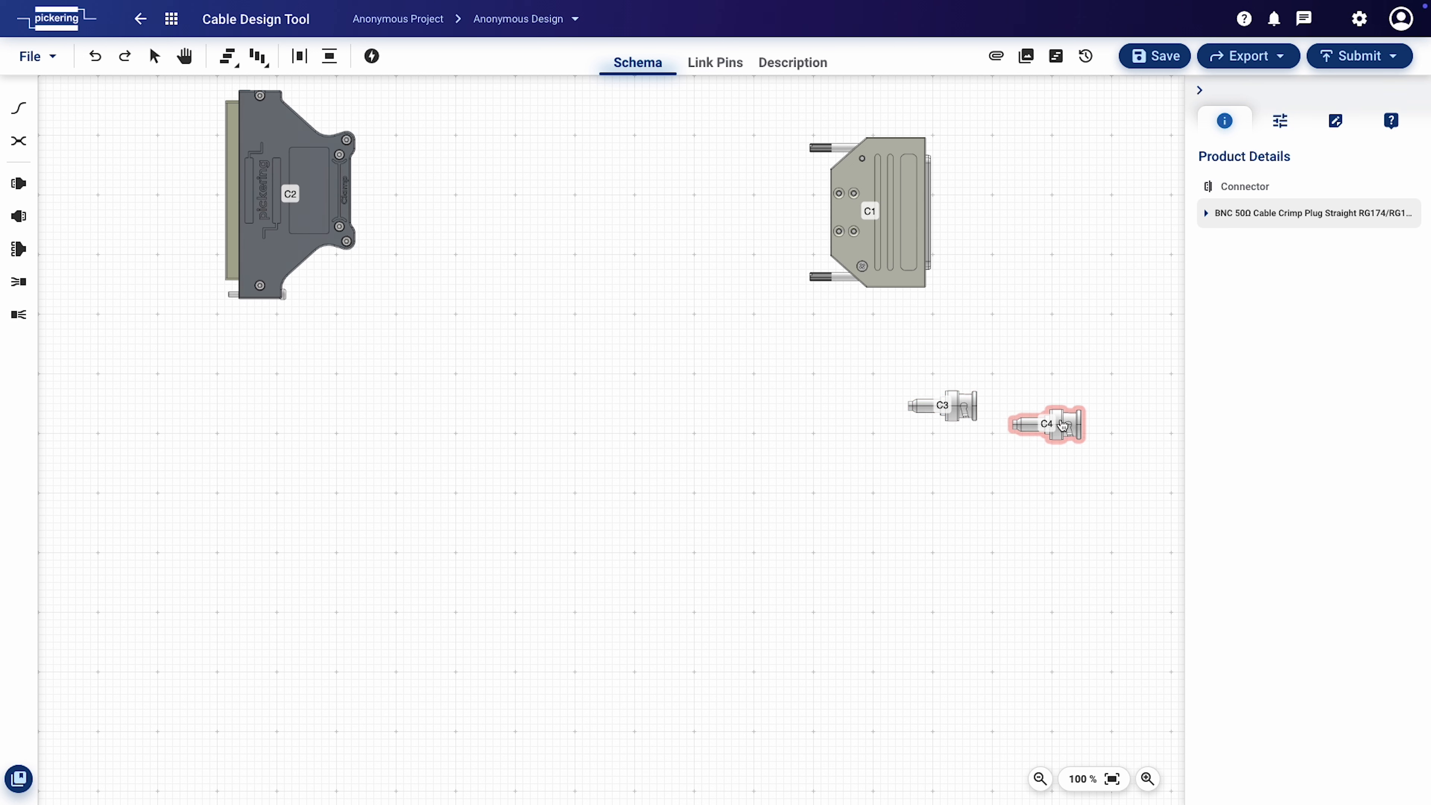
click(1043, 453)
drag(1043, 454, 987, 474)
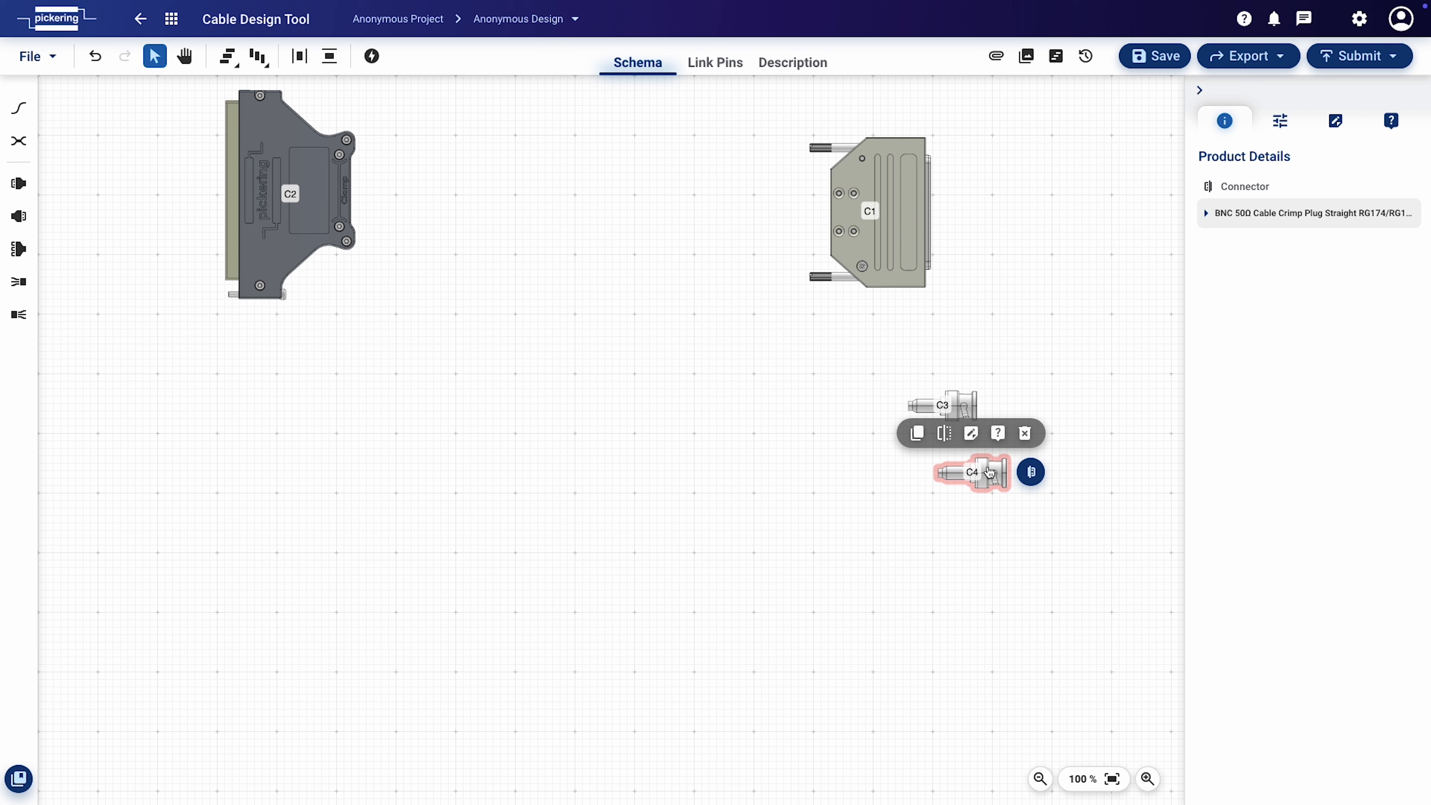
Add a right-side unterminated wire end below C4 and set its length to 13 cm
click(975, 564)
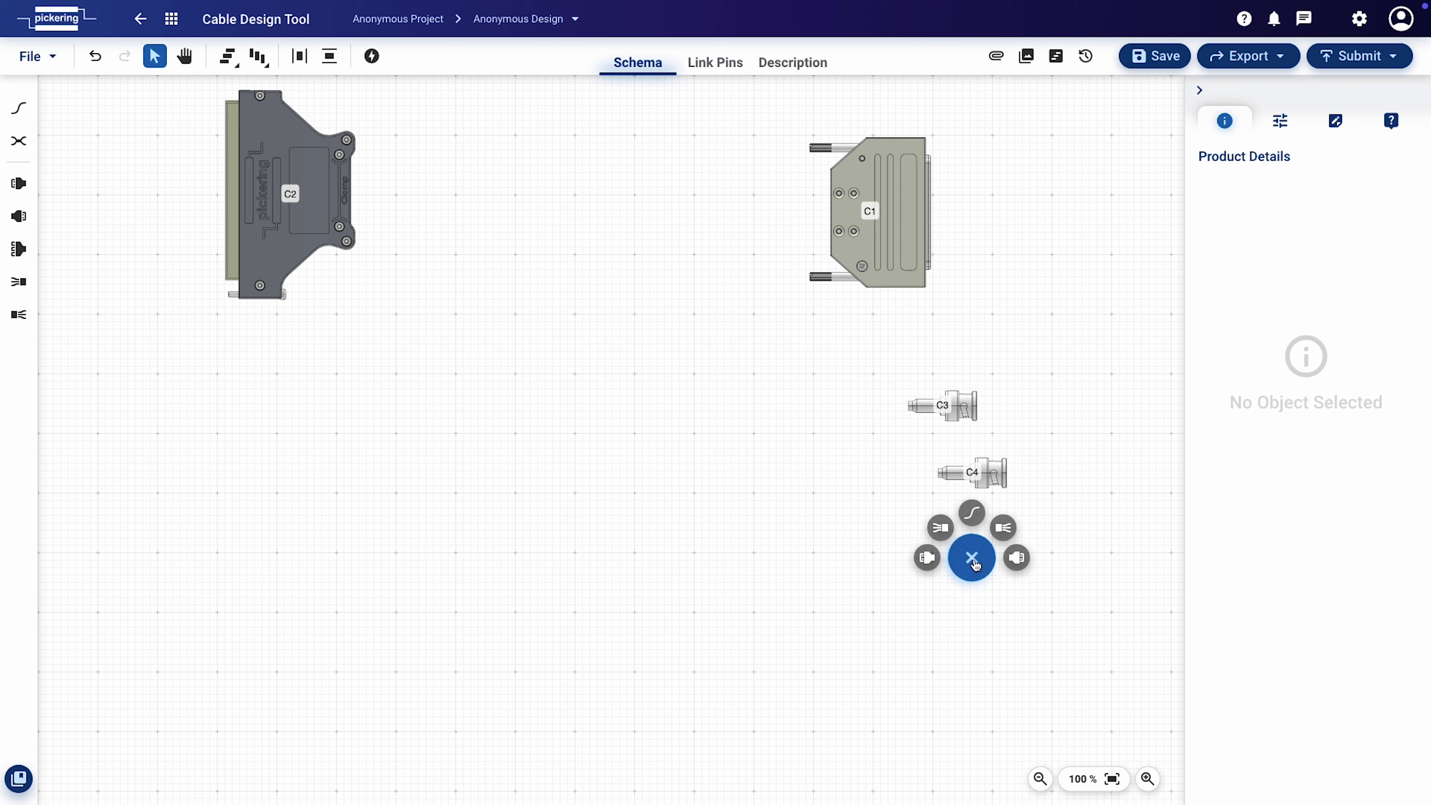
click(1003, 527)
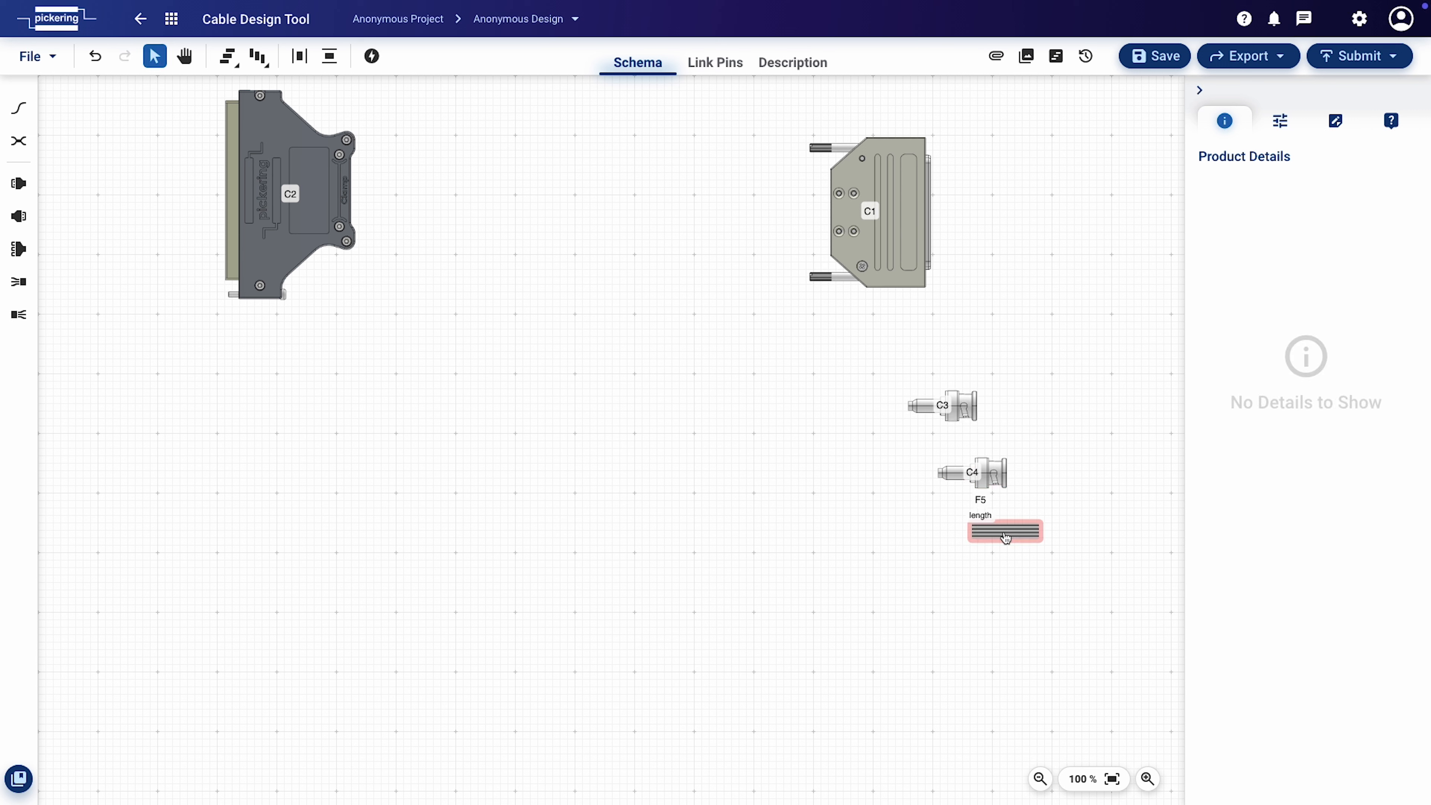
click(1006, 536)
click(966, 544)
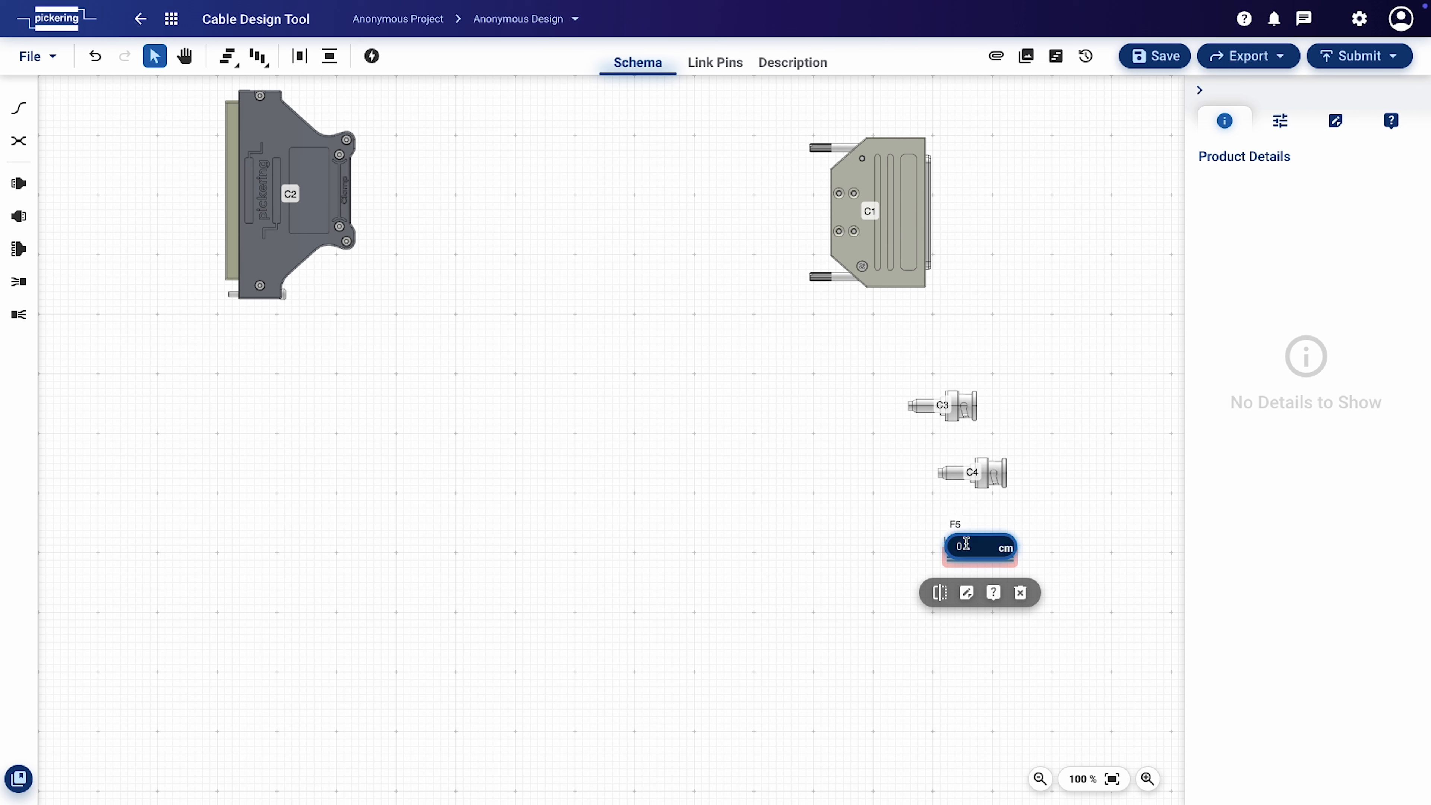
text(13)
key(Return)
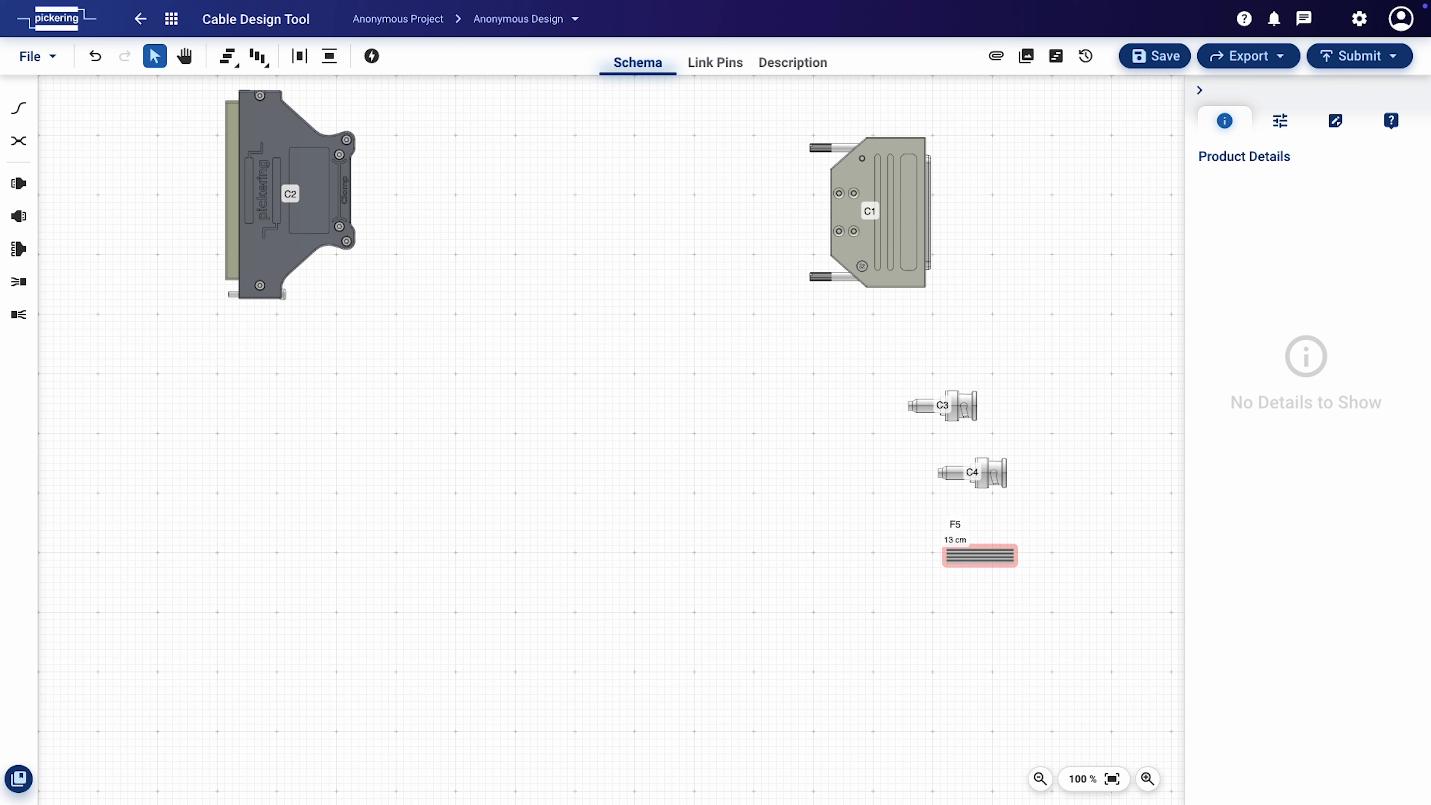
click(1111, 783)
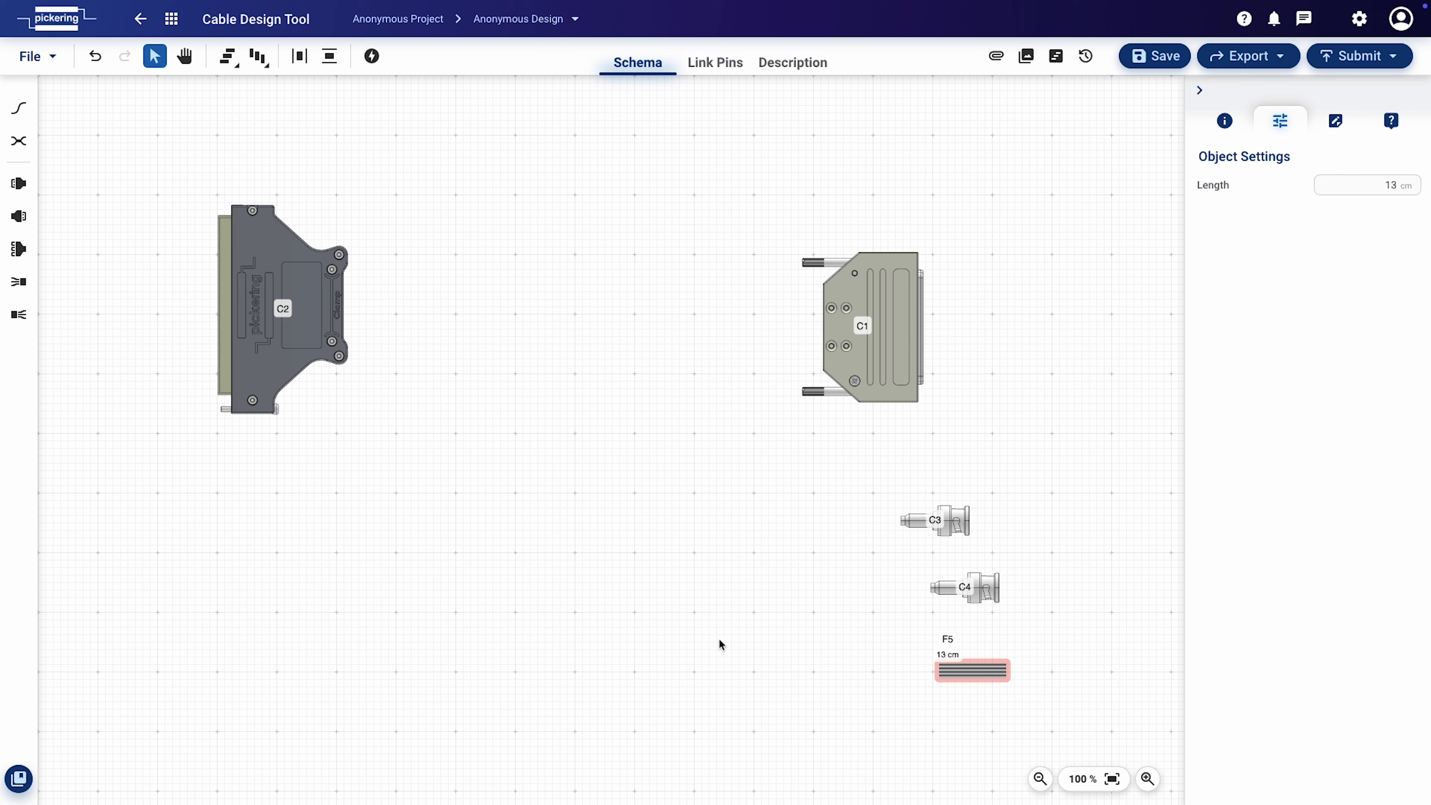
Add a cable path between the two large connectors, attaching its ends to C2 and C1
right_click(571, 312)
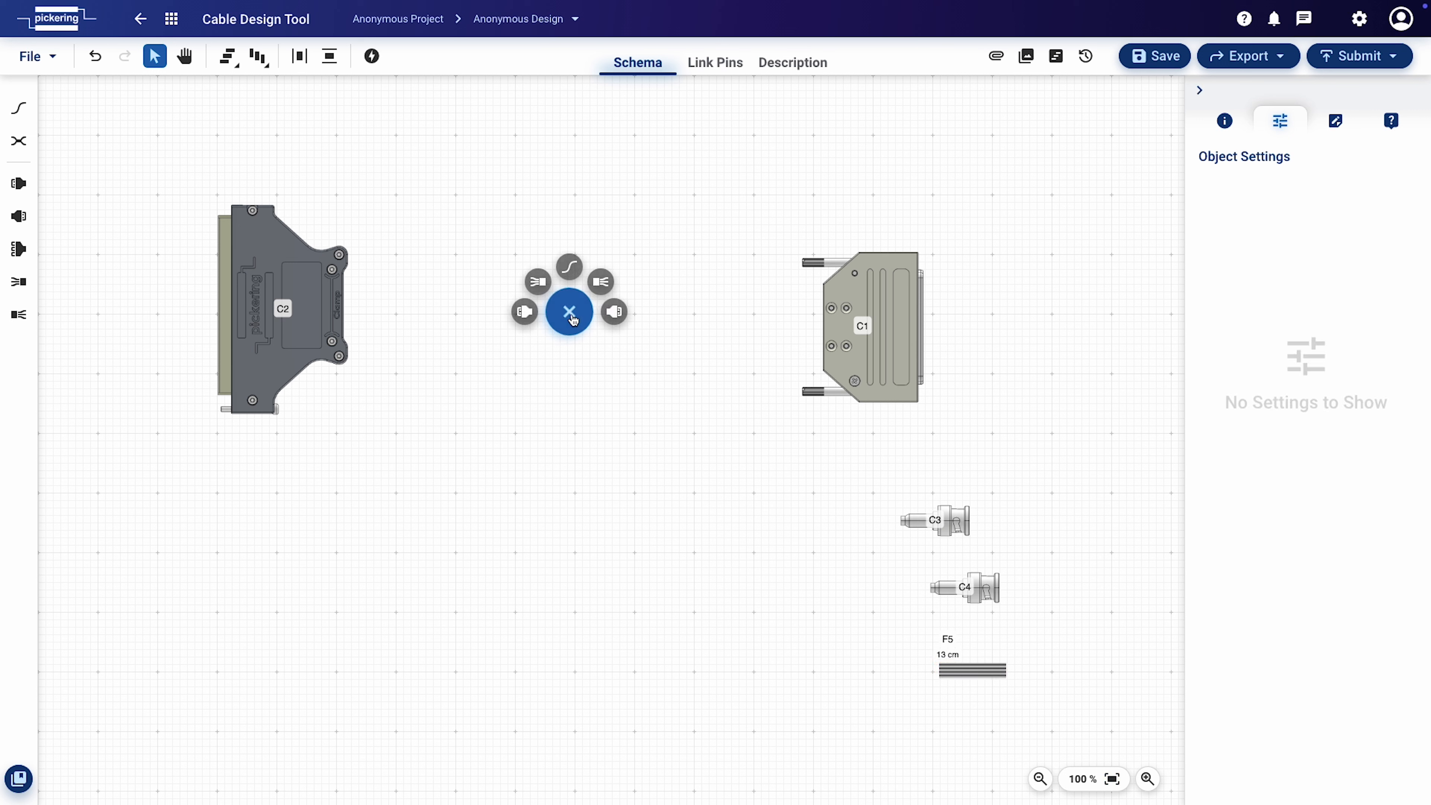
click(570, 270)
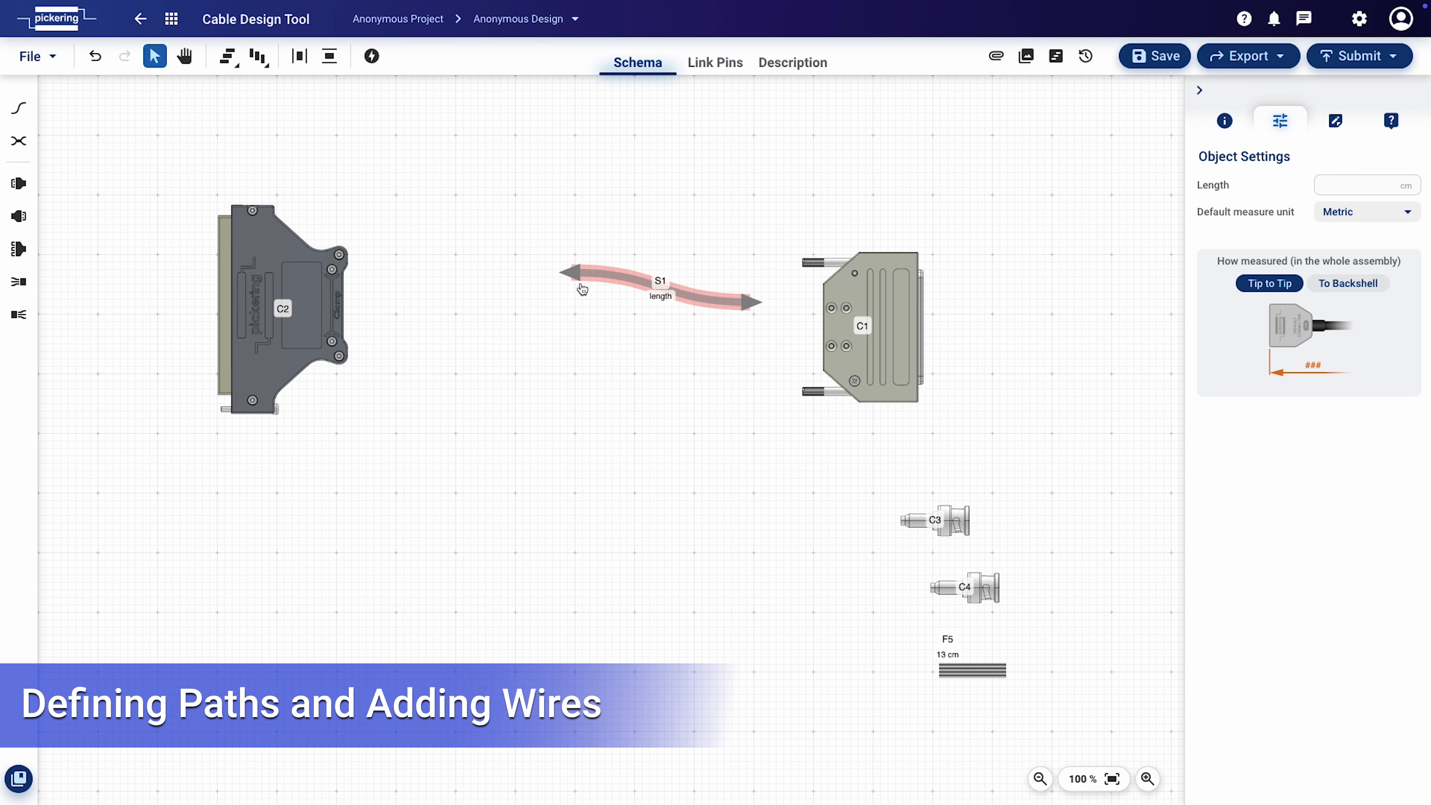
drag(582, 289, 353, 306)
drag(752, 303, 814, 327)
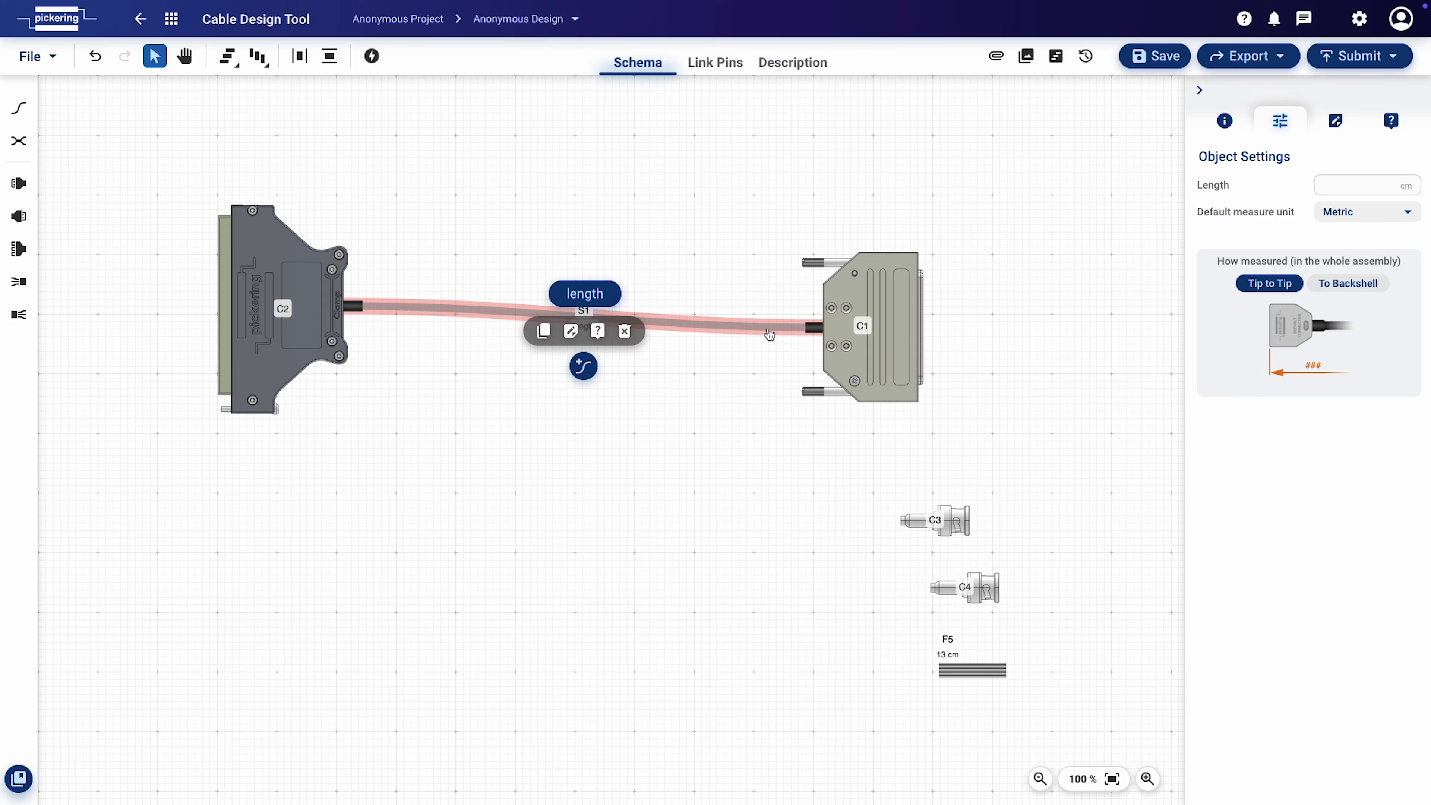
Assign the C2–C1 path the 50Core 28AWG Beige PVC Paired Screened 91Ω (3M) cable, filtering by 28 AWG and 50 cores
click(583, 368)
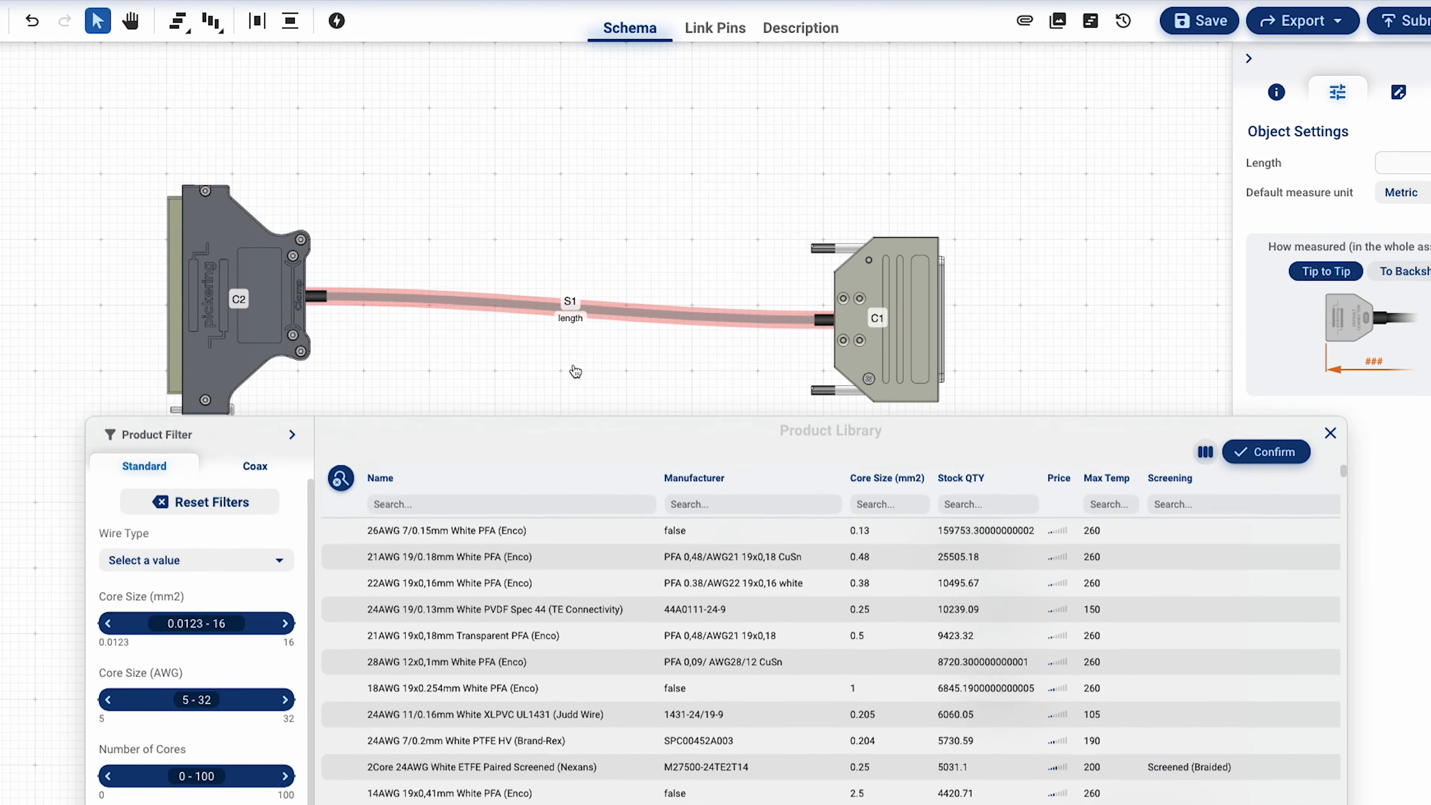
click(148, 619)
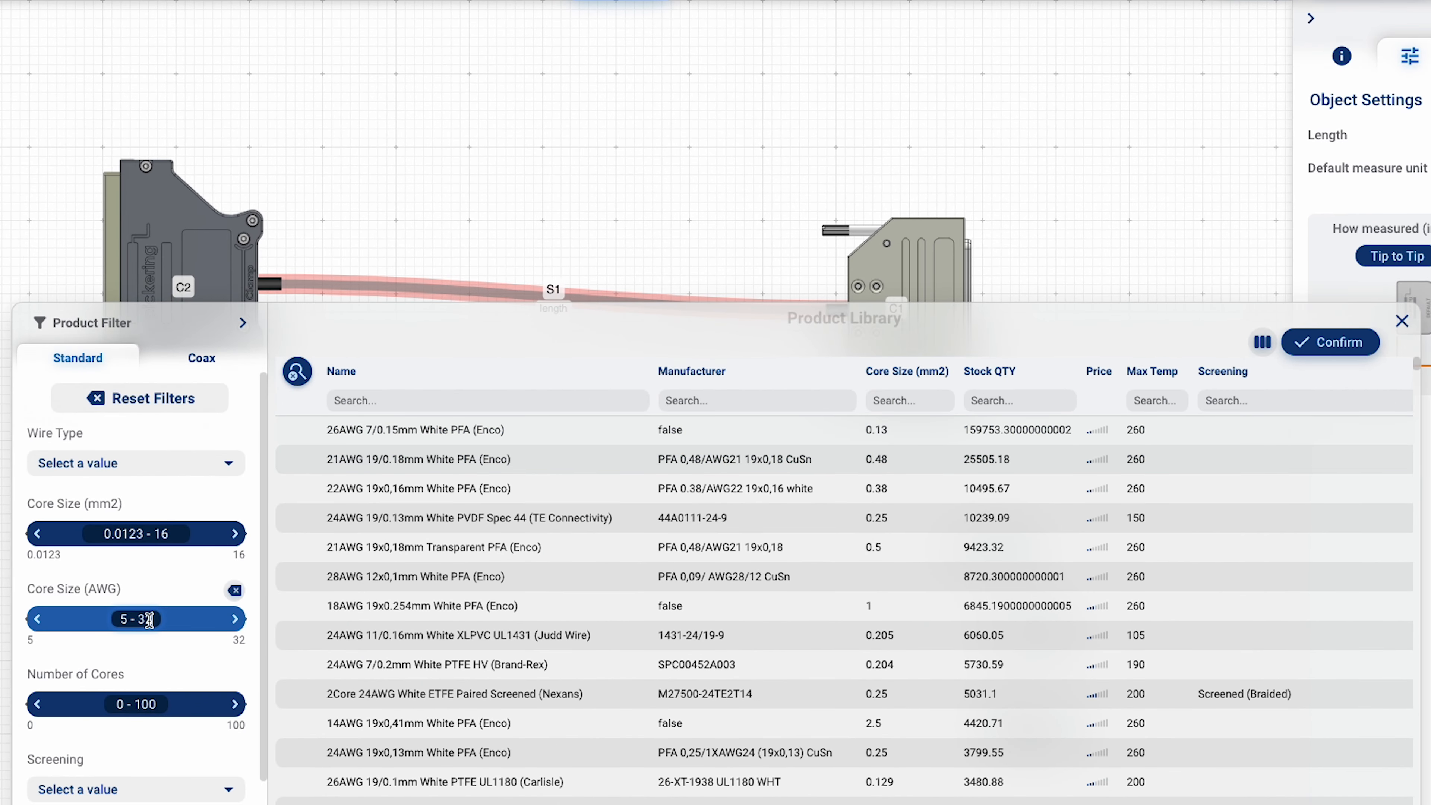
text(28)
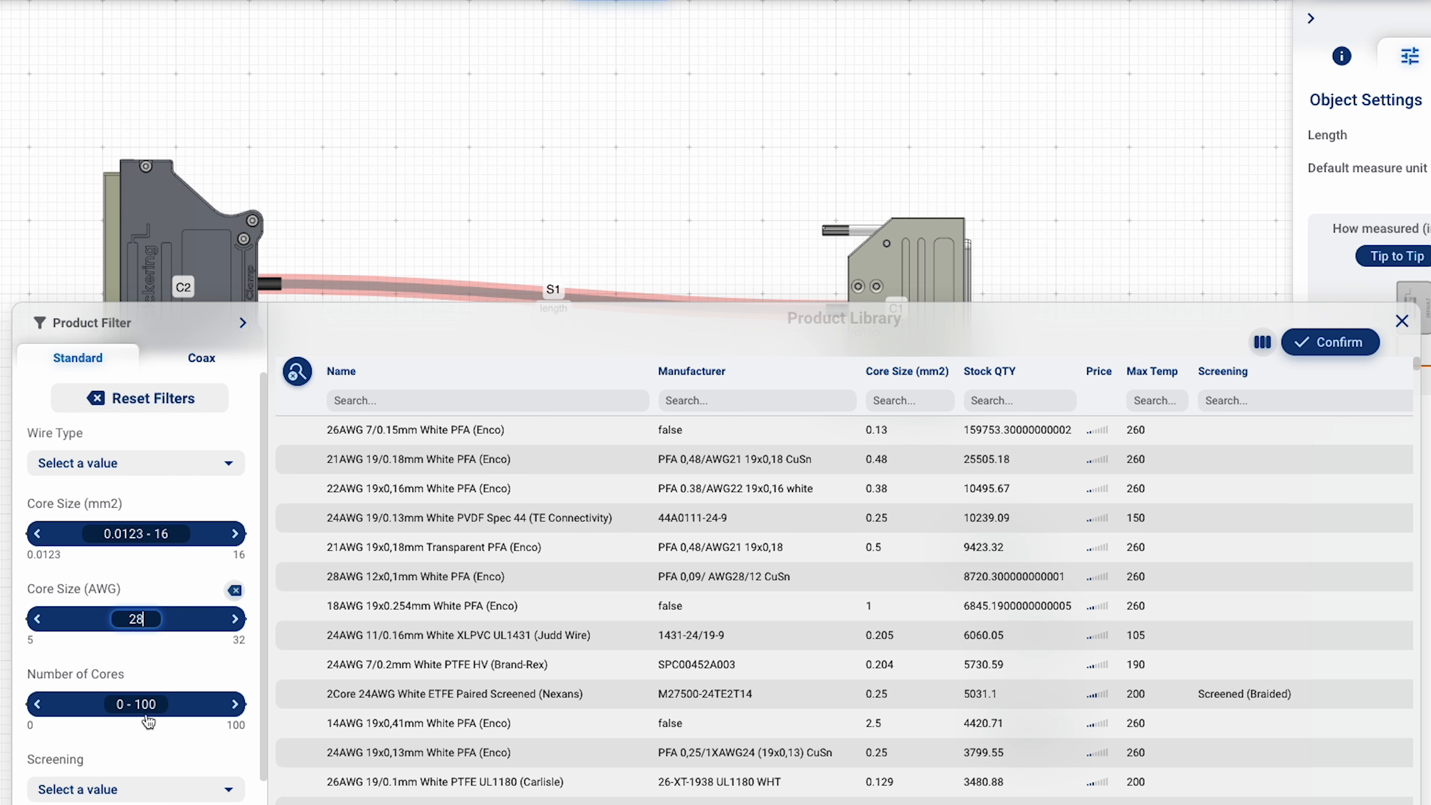
click(145, 703)
text(50)
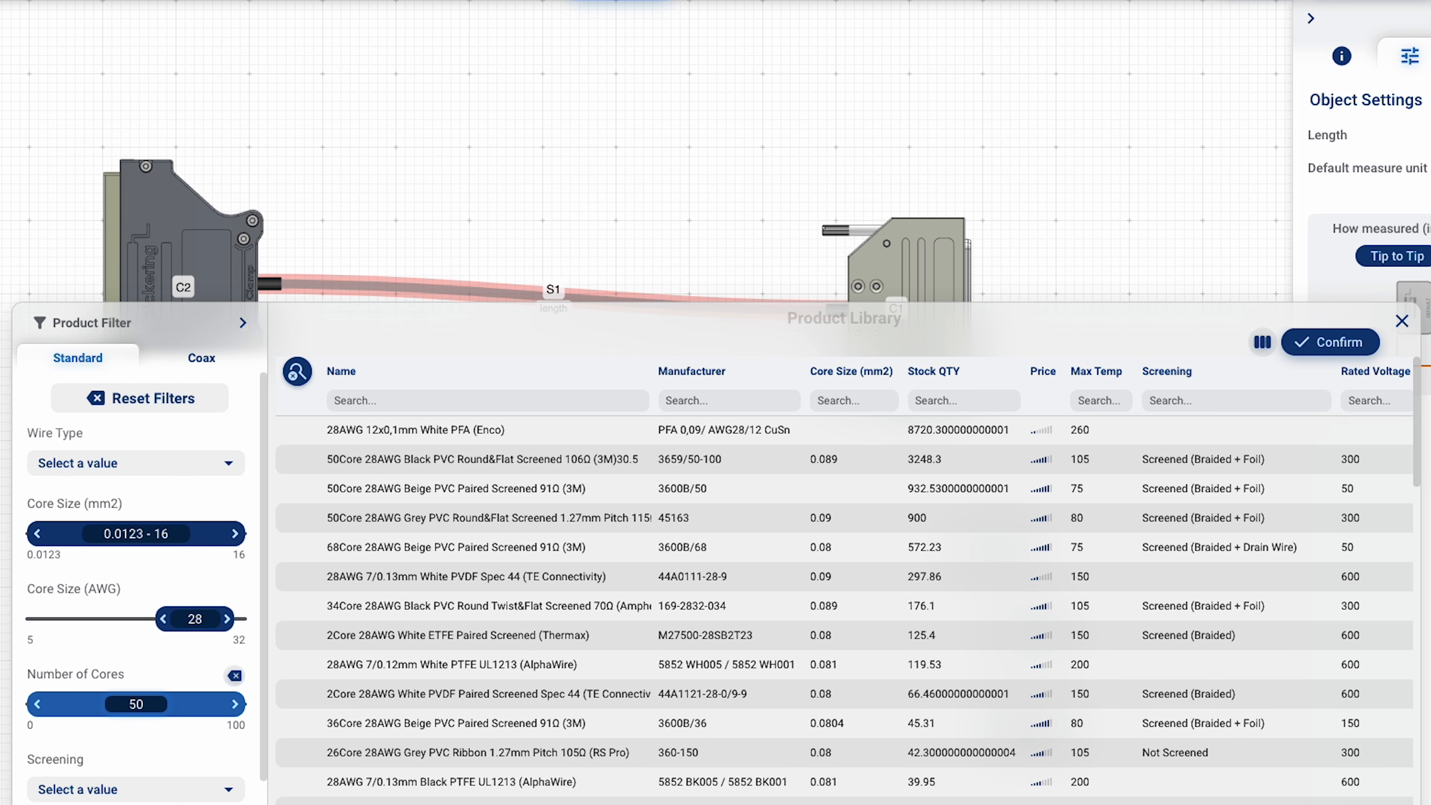
key(Return)
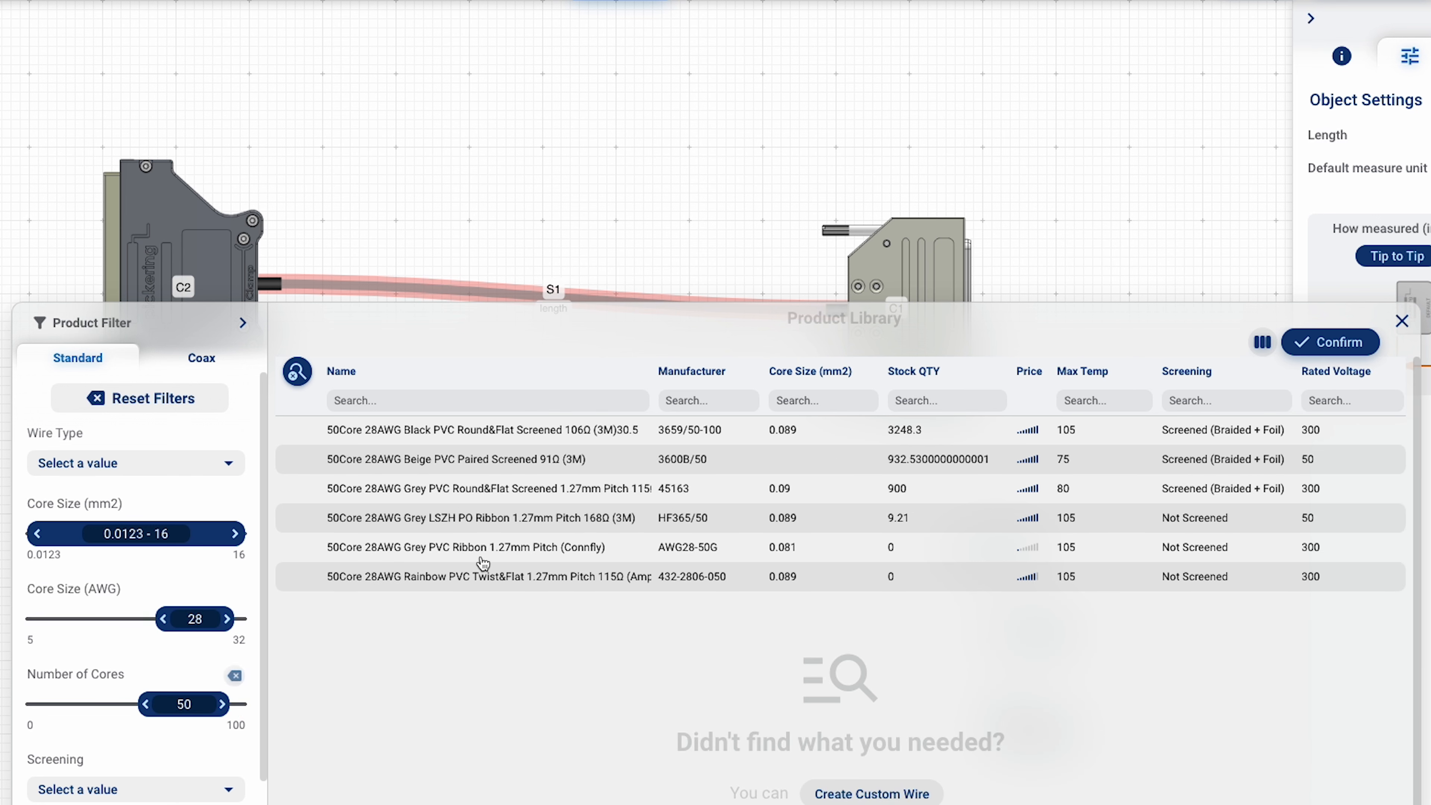
click(657, 461)
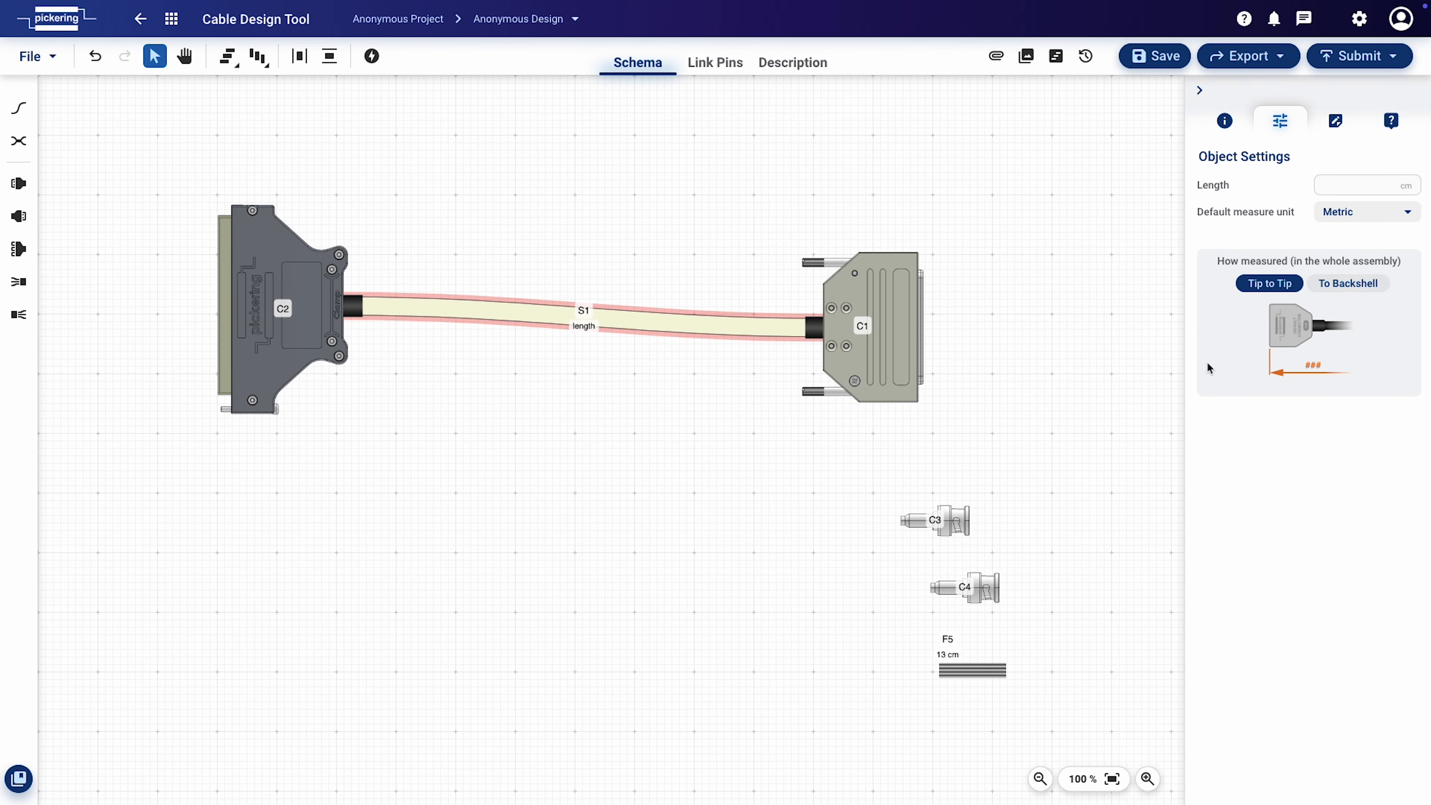
Set the length of the beige cable between C2 and C1 to 100 cm
click(552, 321)
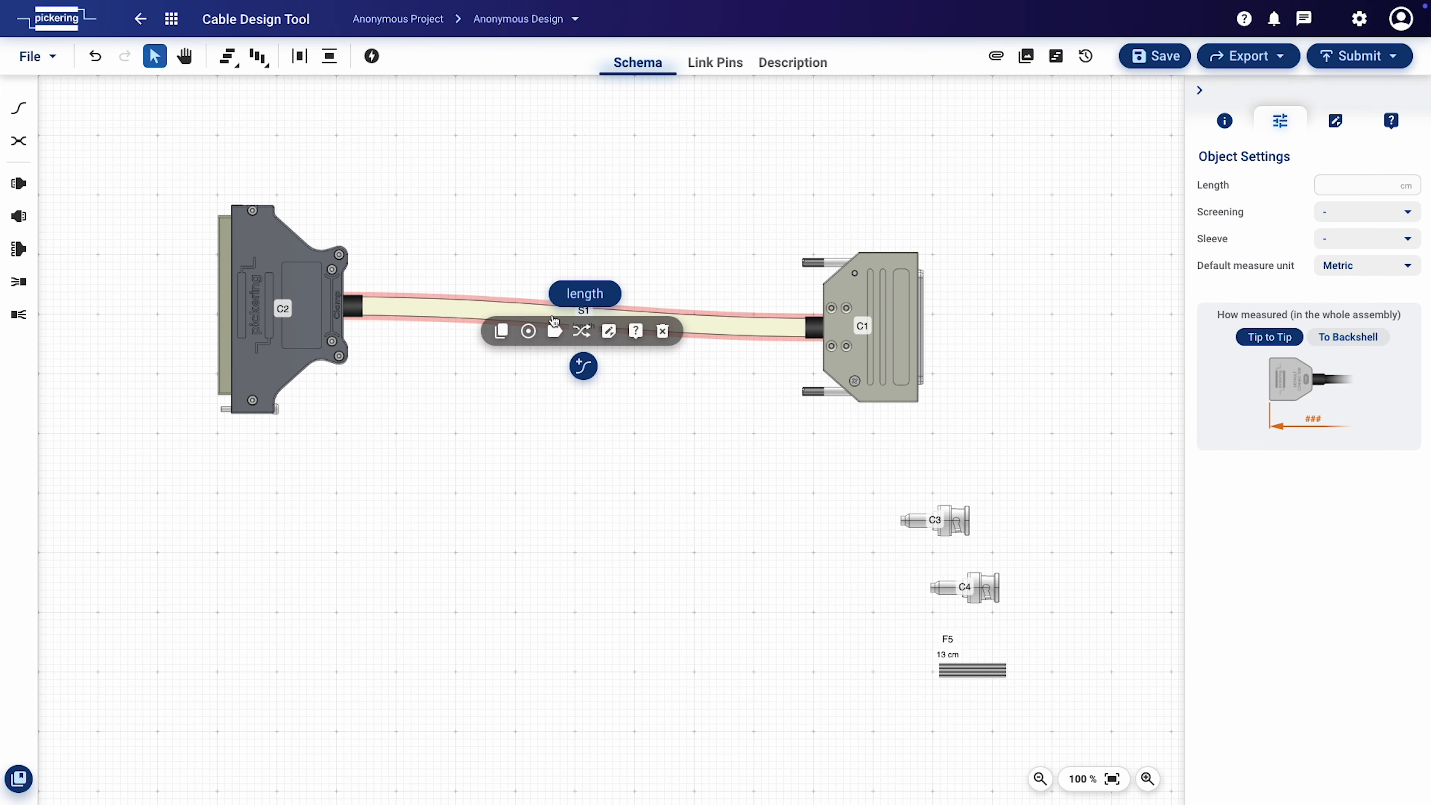
click(583, 294)
text(100)
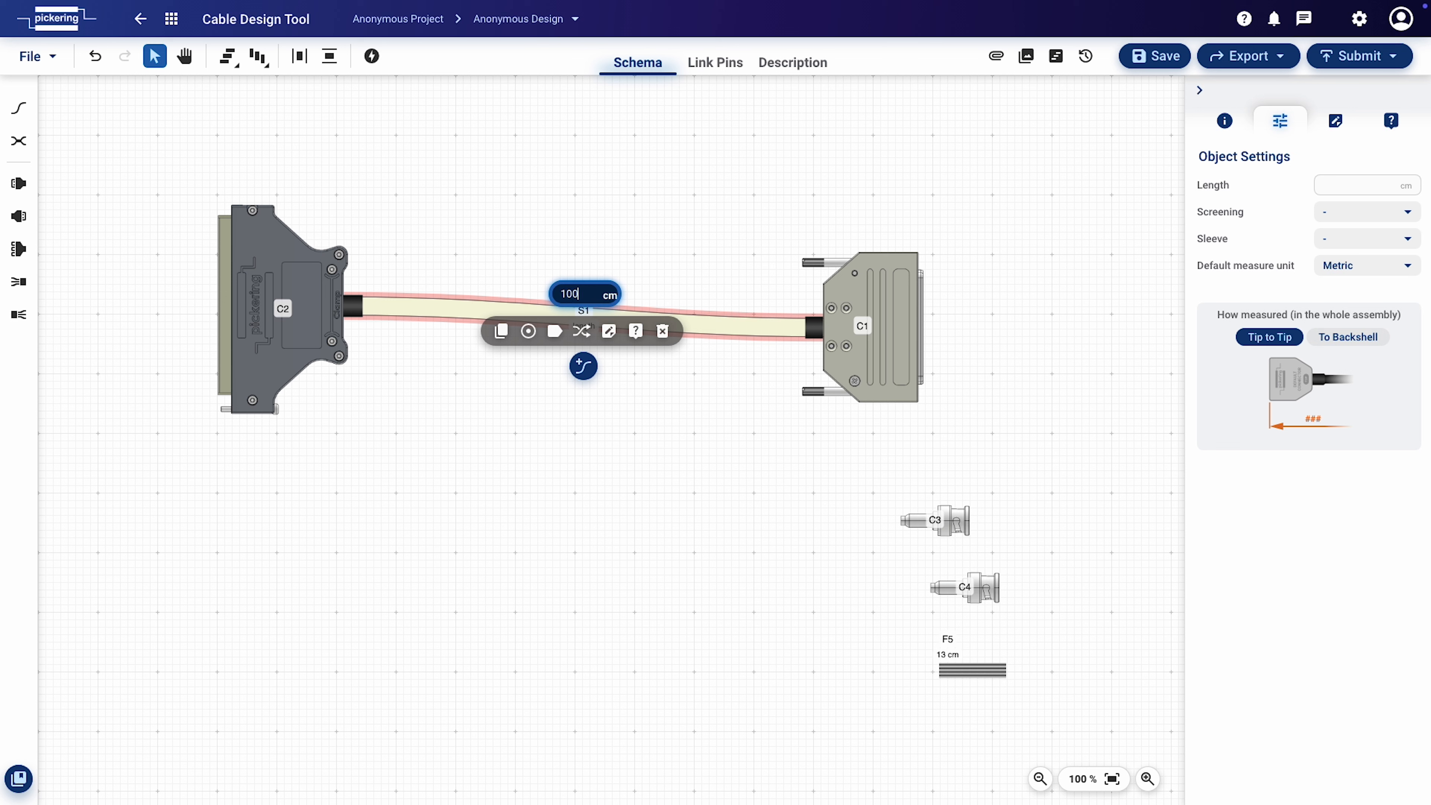
key(Return)
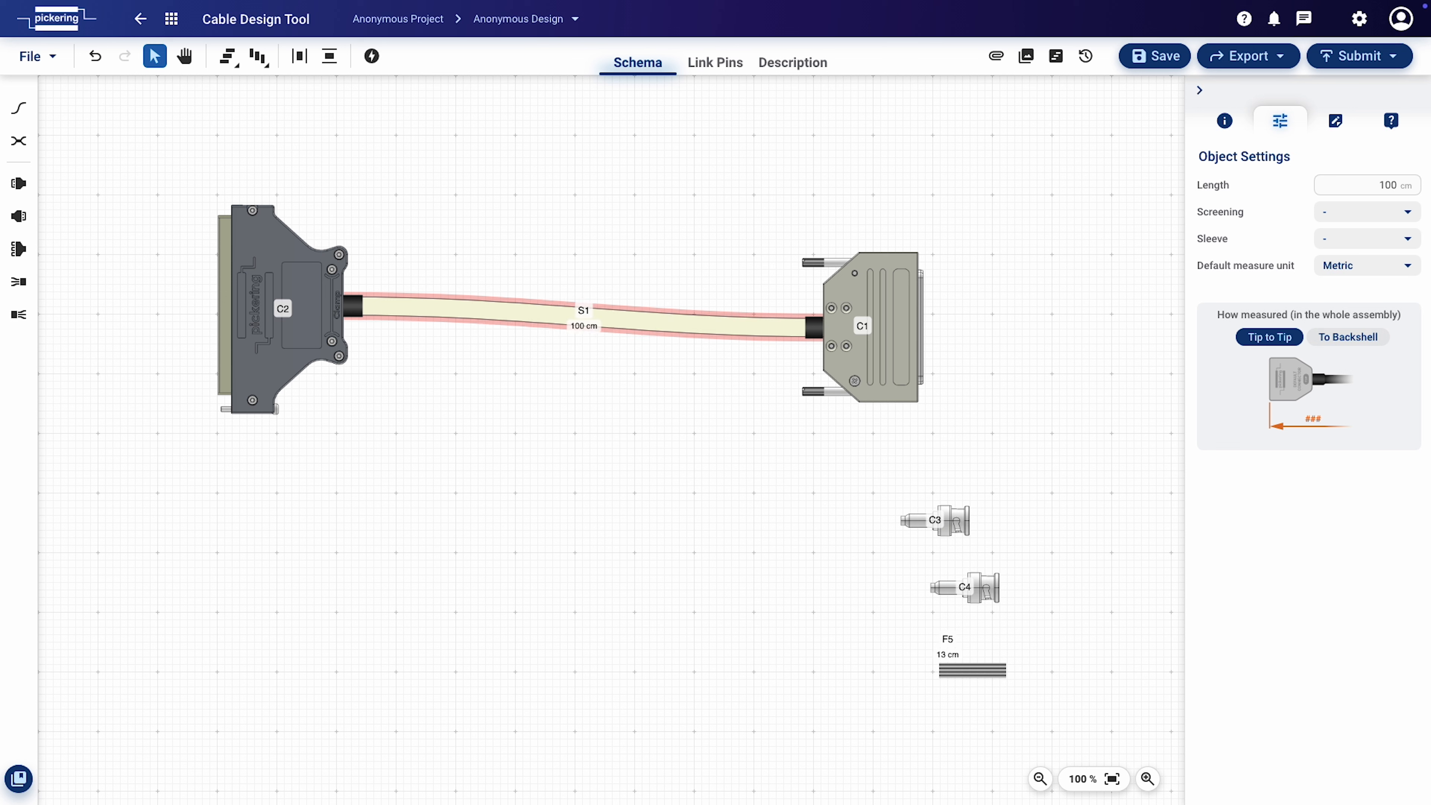
Add a yellow label to each end of the C2–C1 cable, one near C2 and one near C1
click(422, 314)
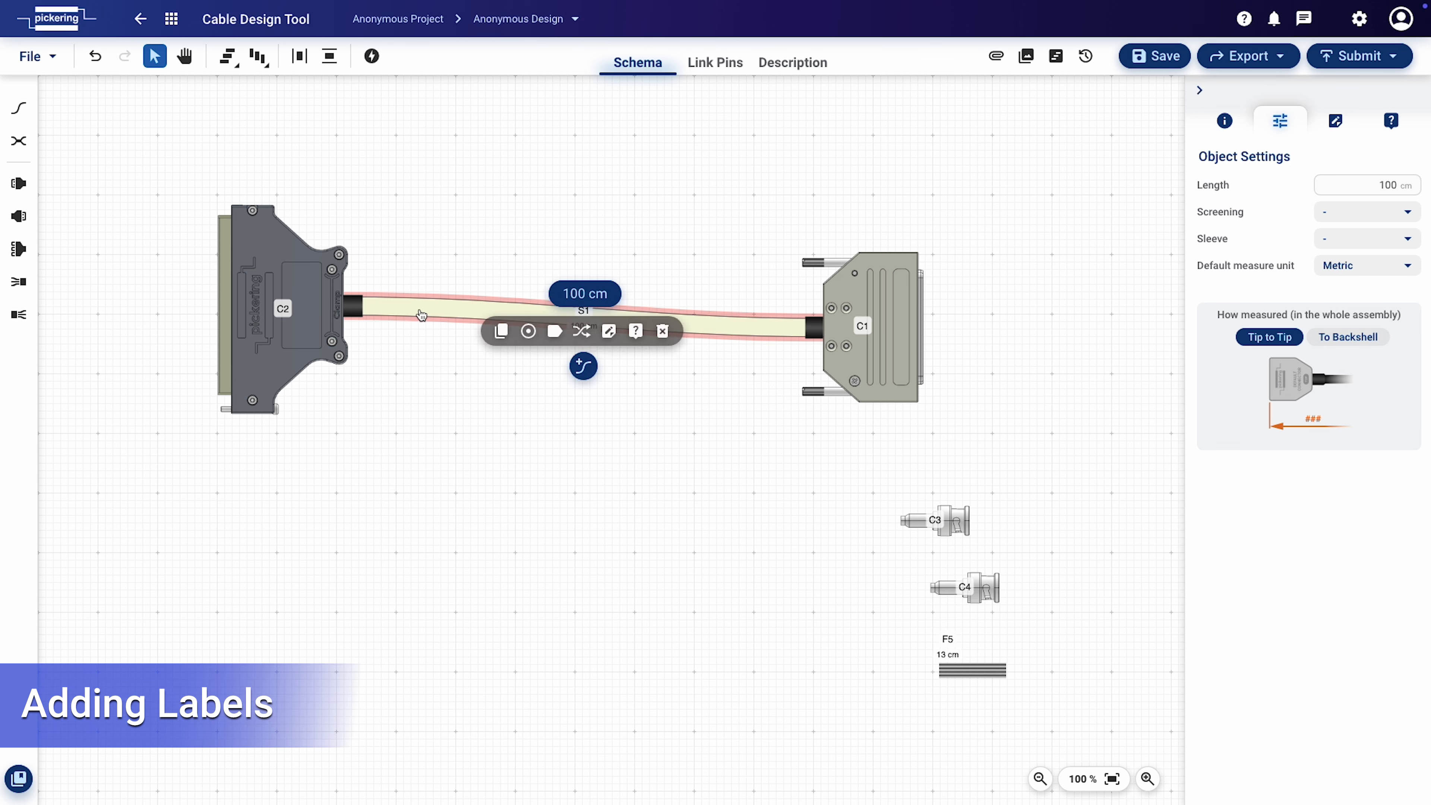
click(553, 332)
click(410, 318)
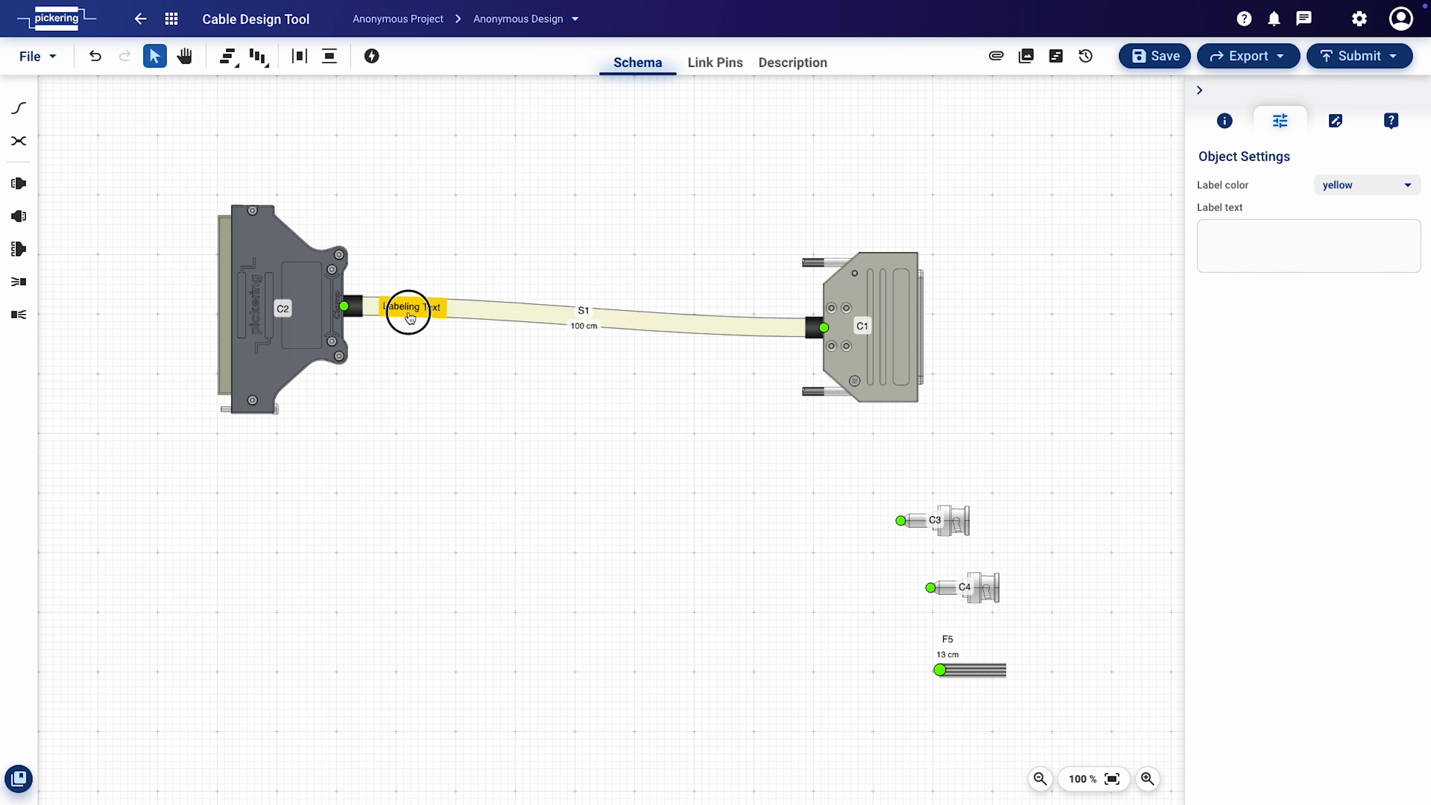
click(744, 330)
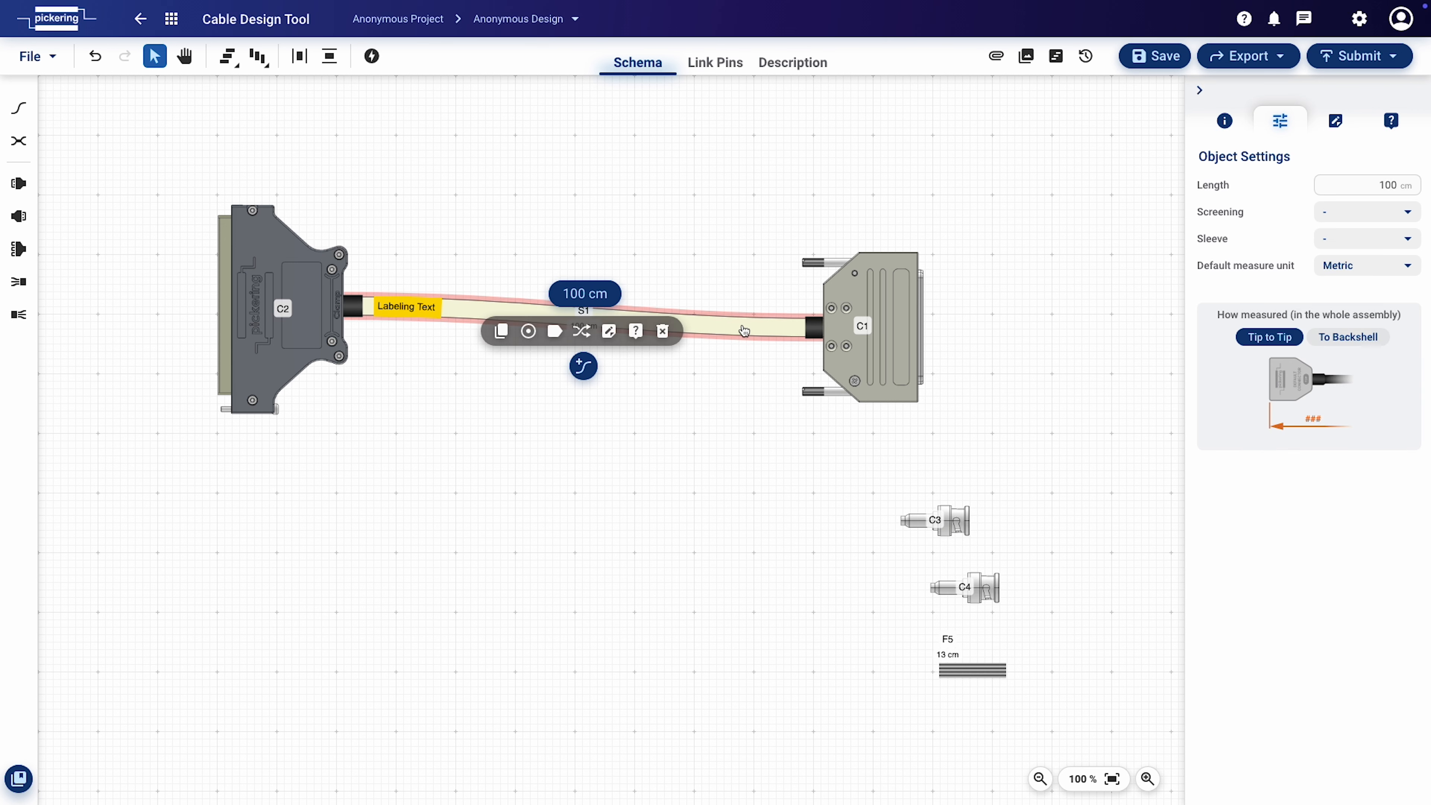
click(555, 330)
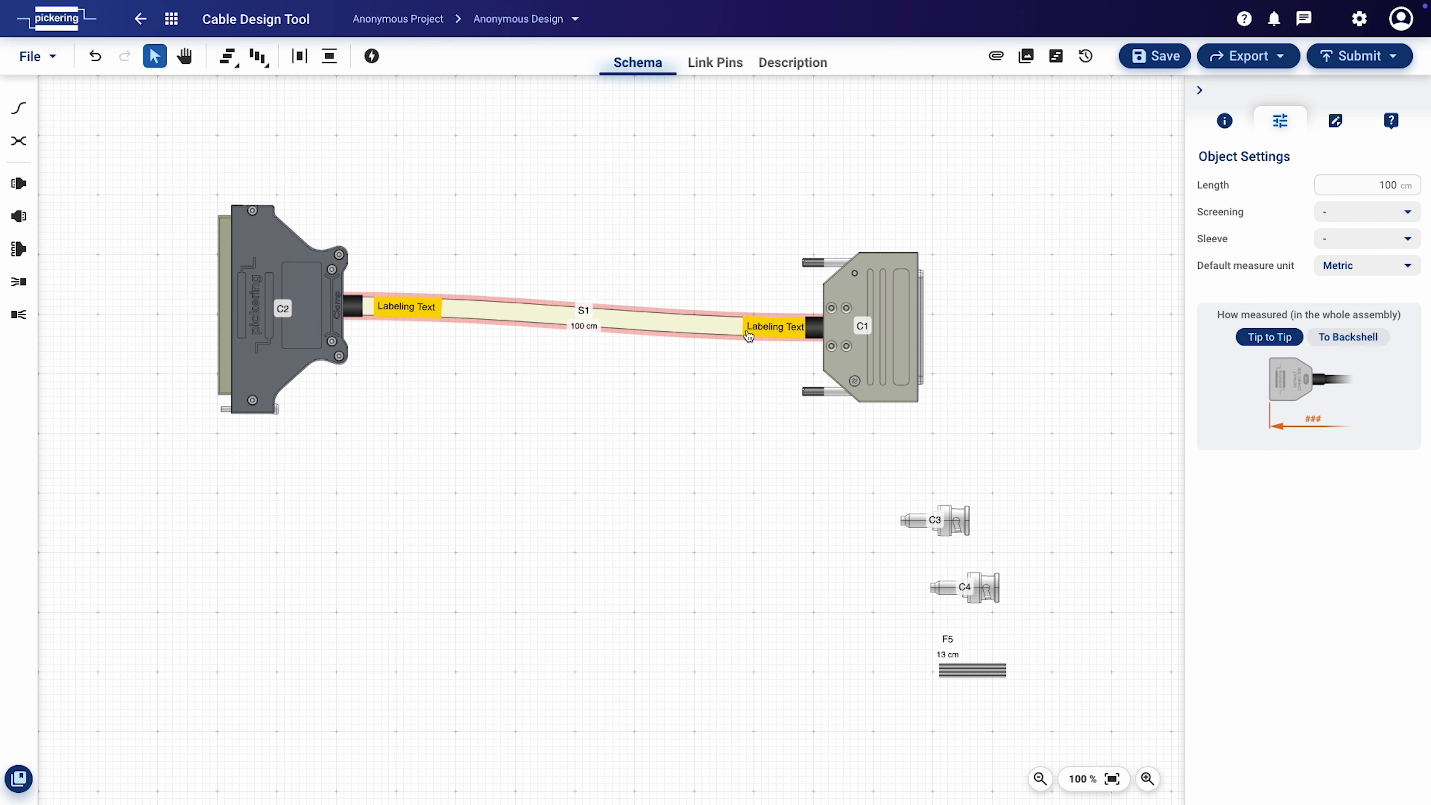
Set the label text to CARD 1 near C2 and DUT 1 near C1
click(427, 316)
click(1223, 247)
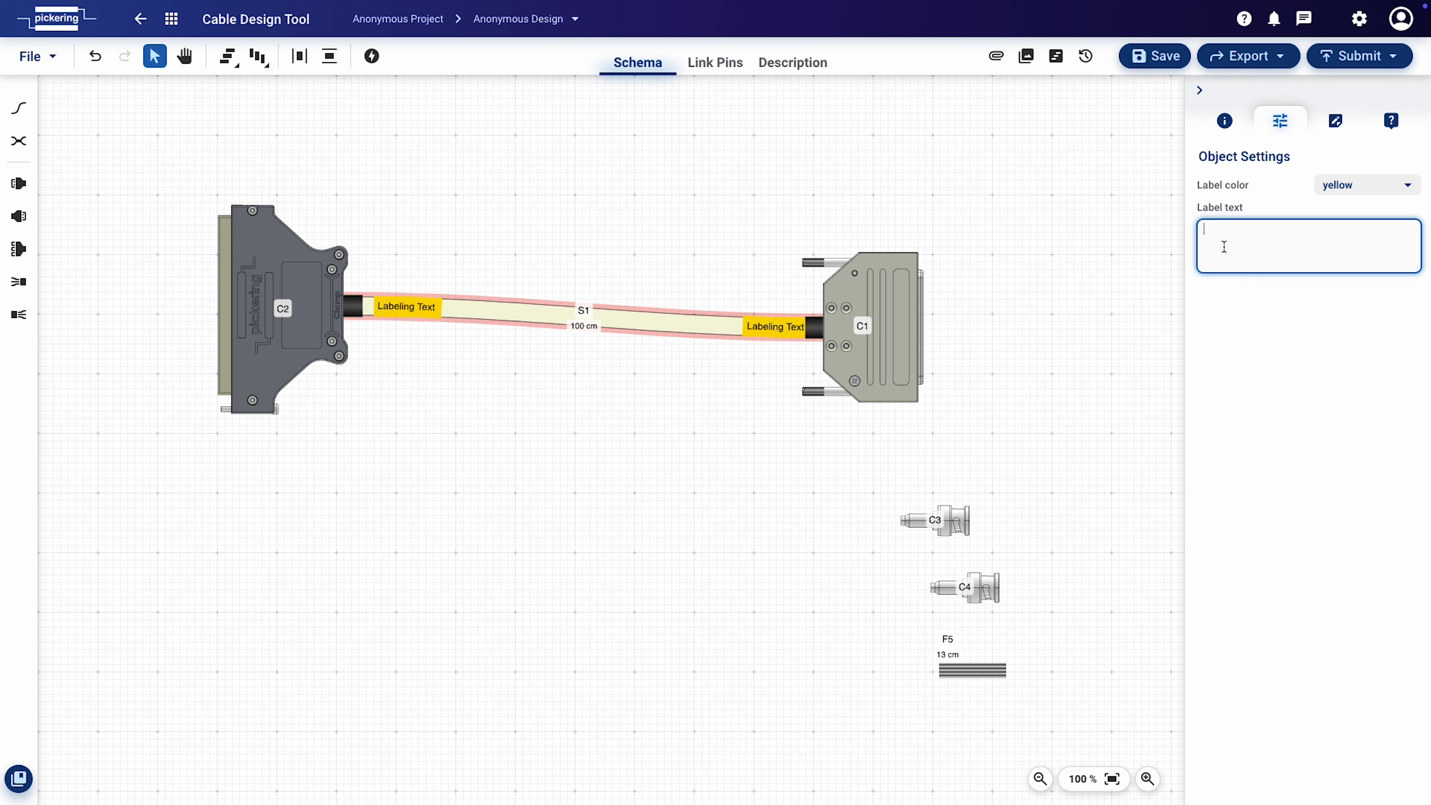
text(CARD 1)
click(776, 327)
click(1228, 255)
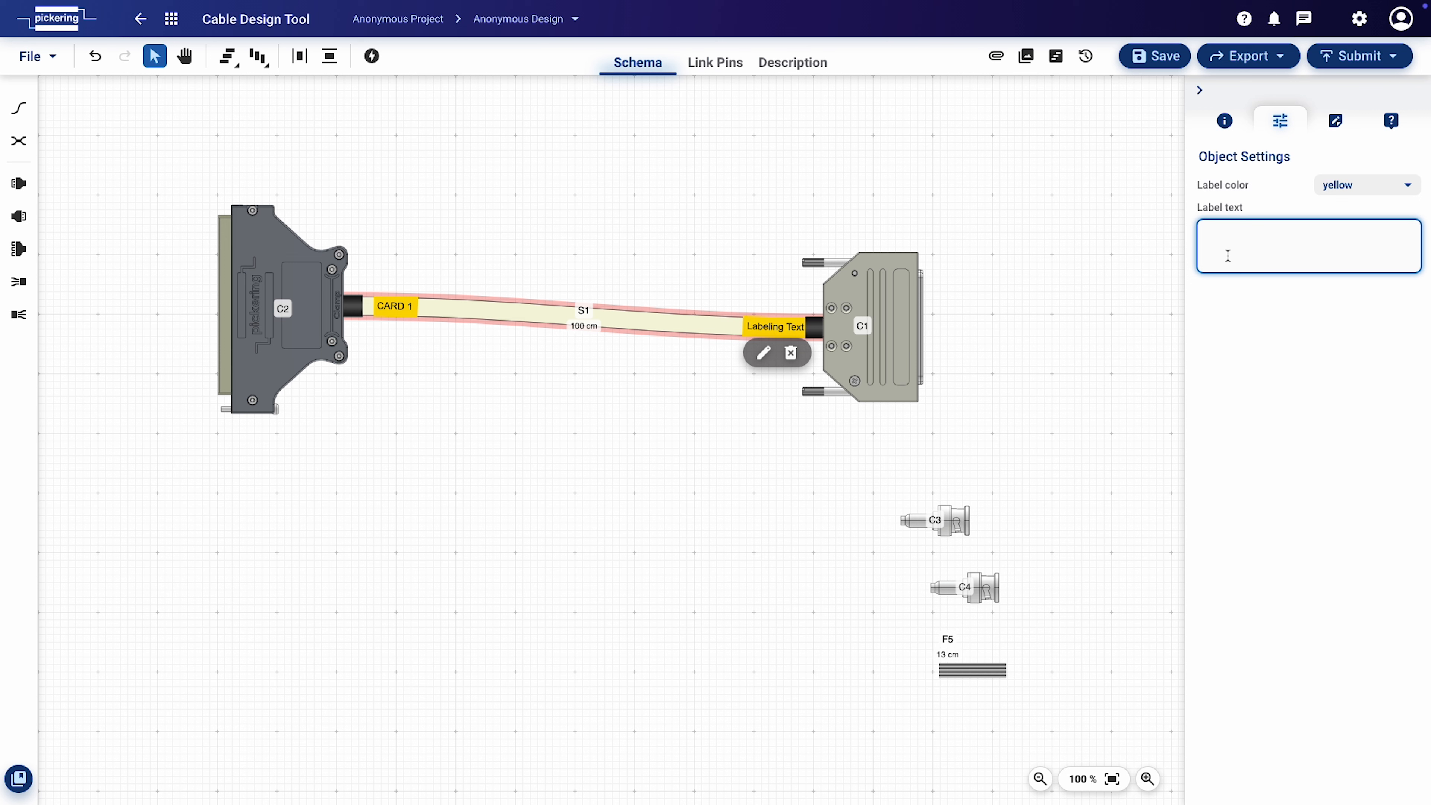
text(DUT 1)
Name connector C1 J1-DUT and connector C2 60-553
click(904, 360)
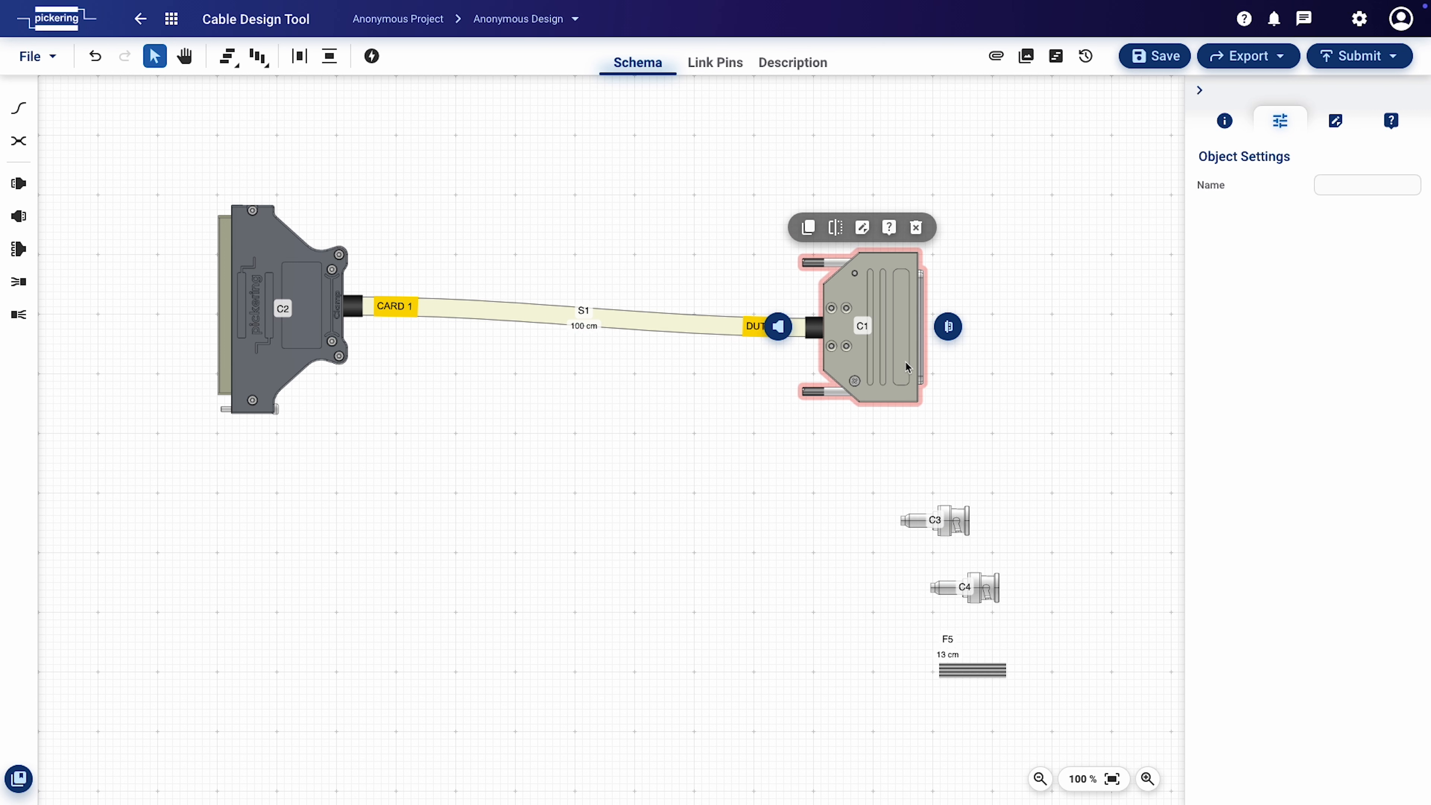
click(1376, 192)
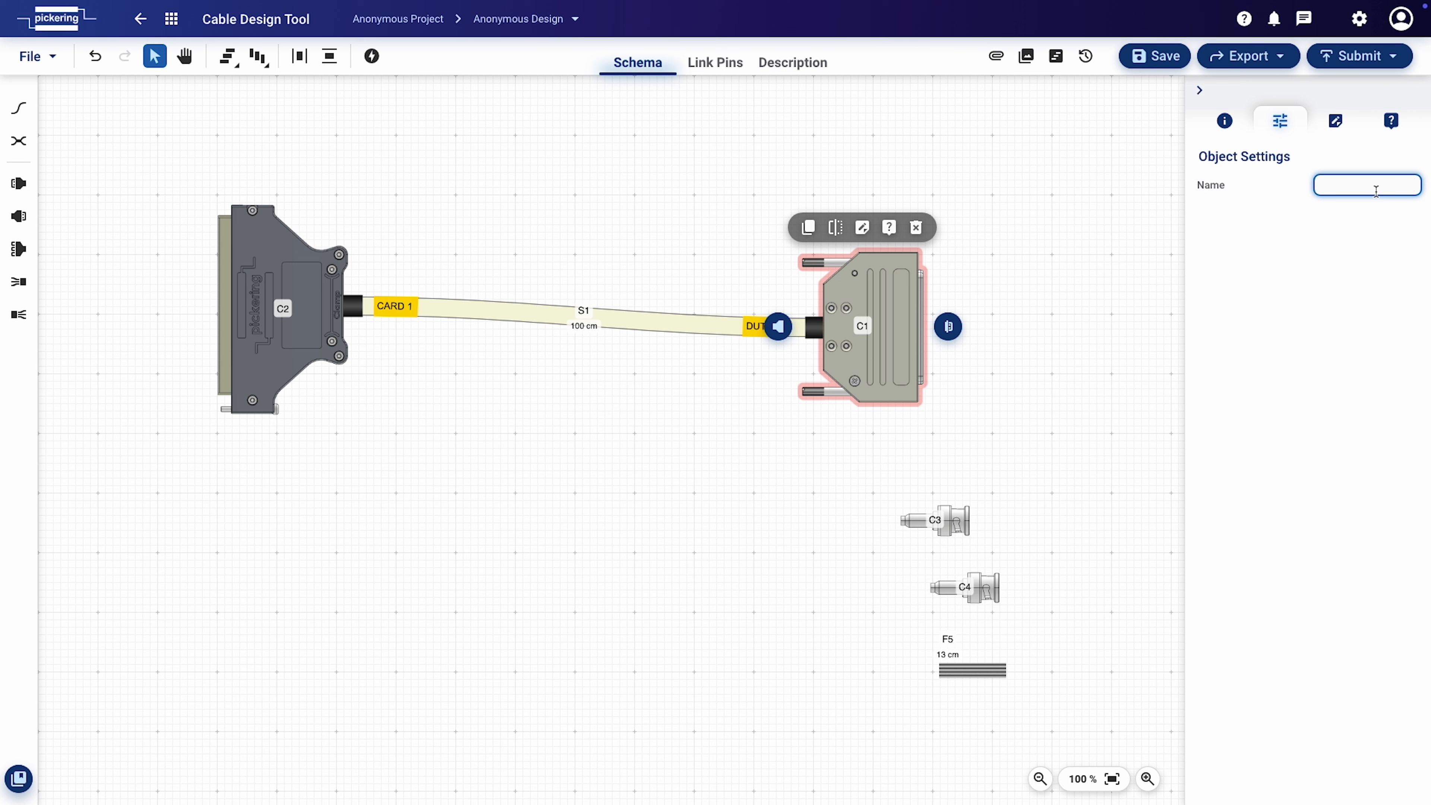
text(J1-DUT)
click(302, 321)
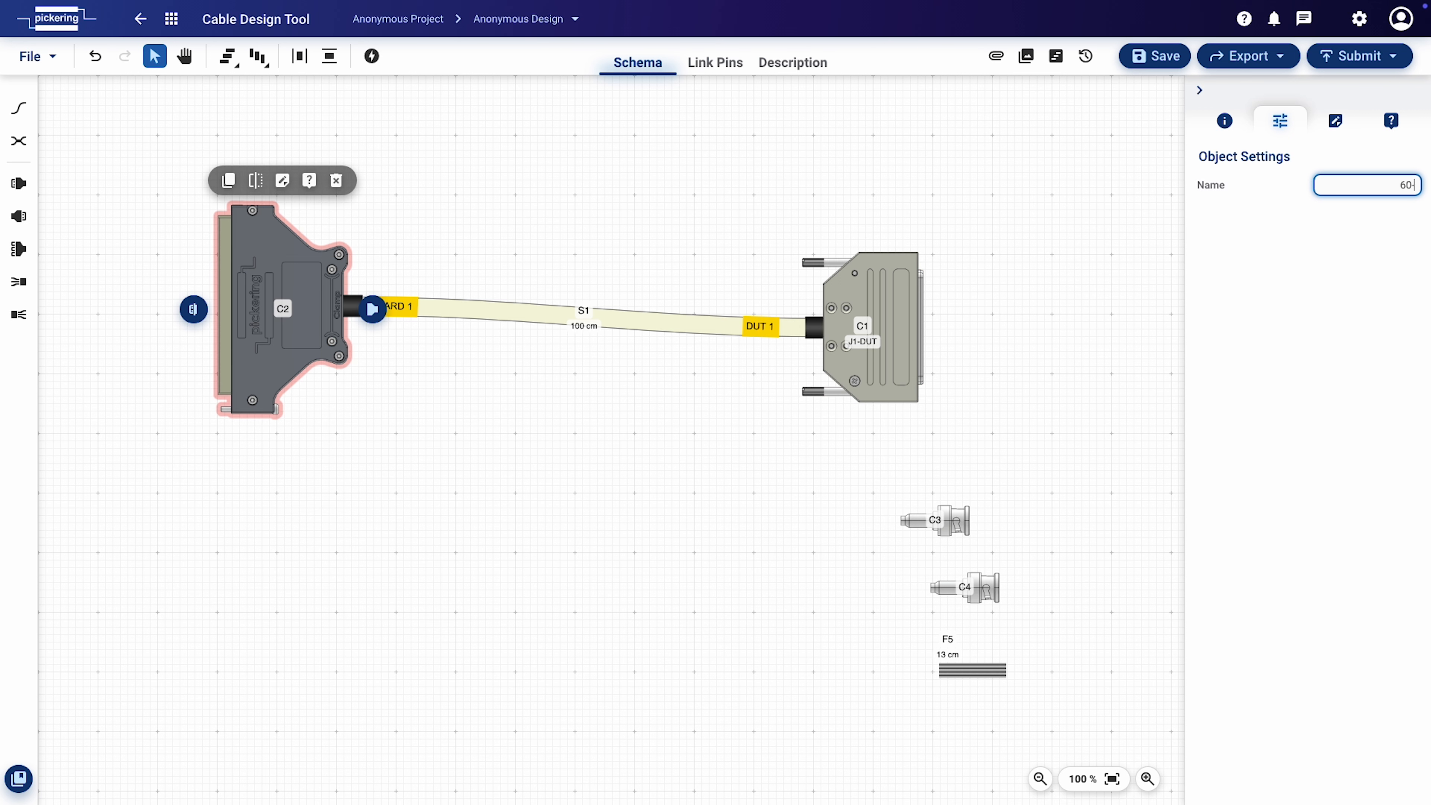
text(53)
click(576, 496)
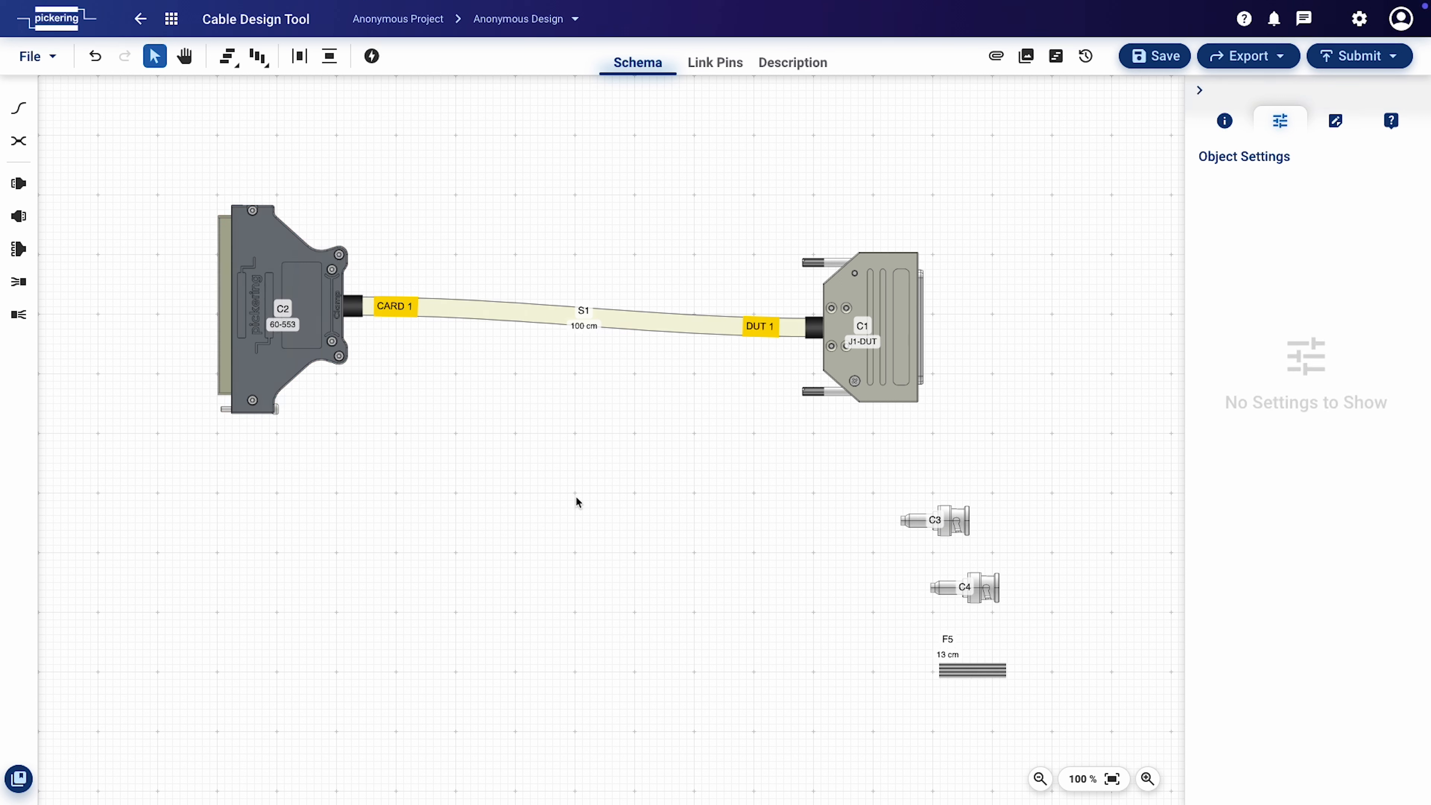
Add a second cable path from C2 to BNC plug C3 and set its length to 100 cm
right_click(577, 497)
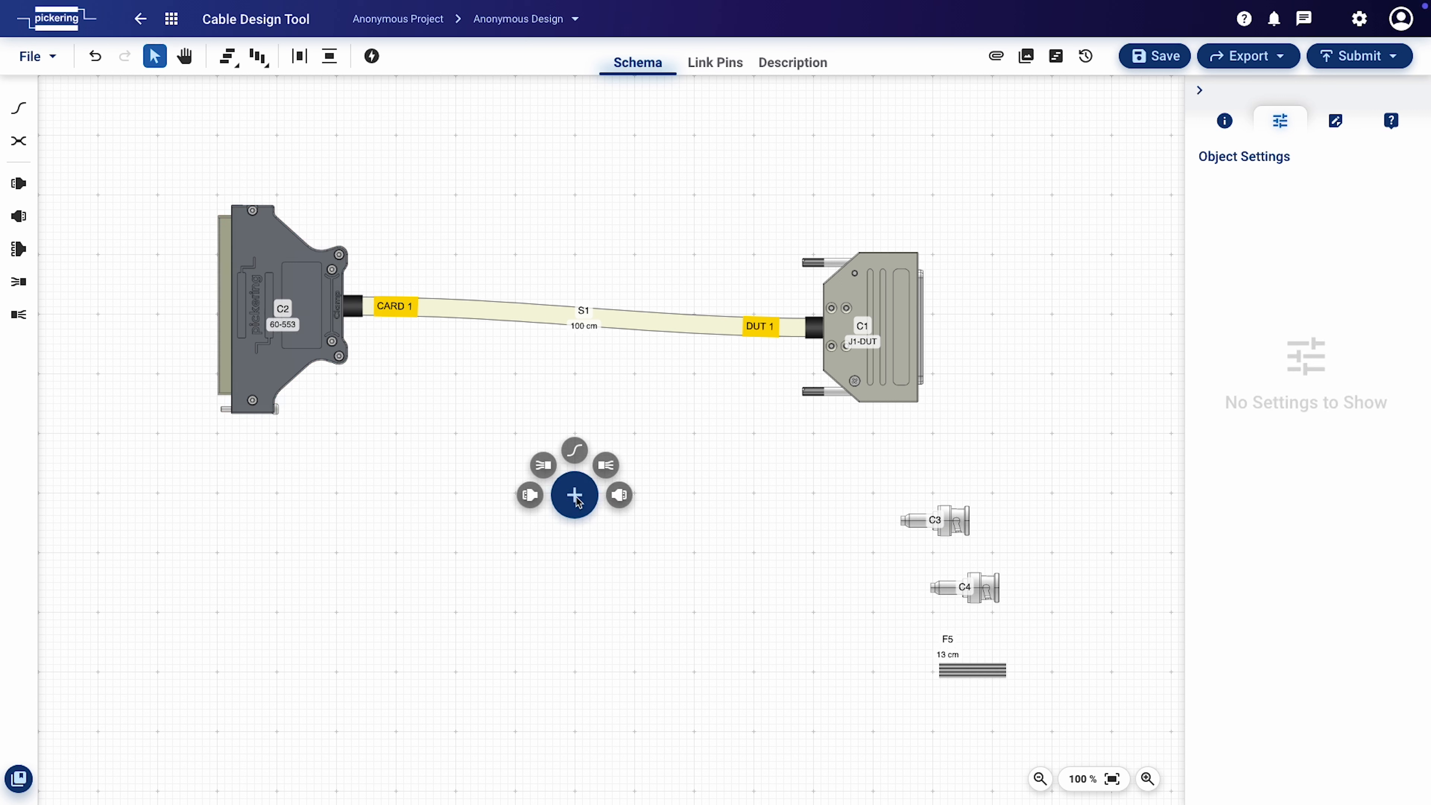
click(574, 449)
drag(575, 454, 370, 332)
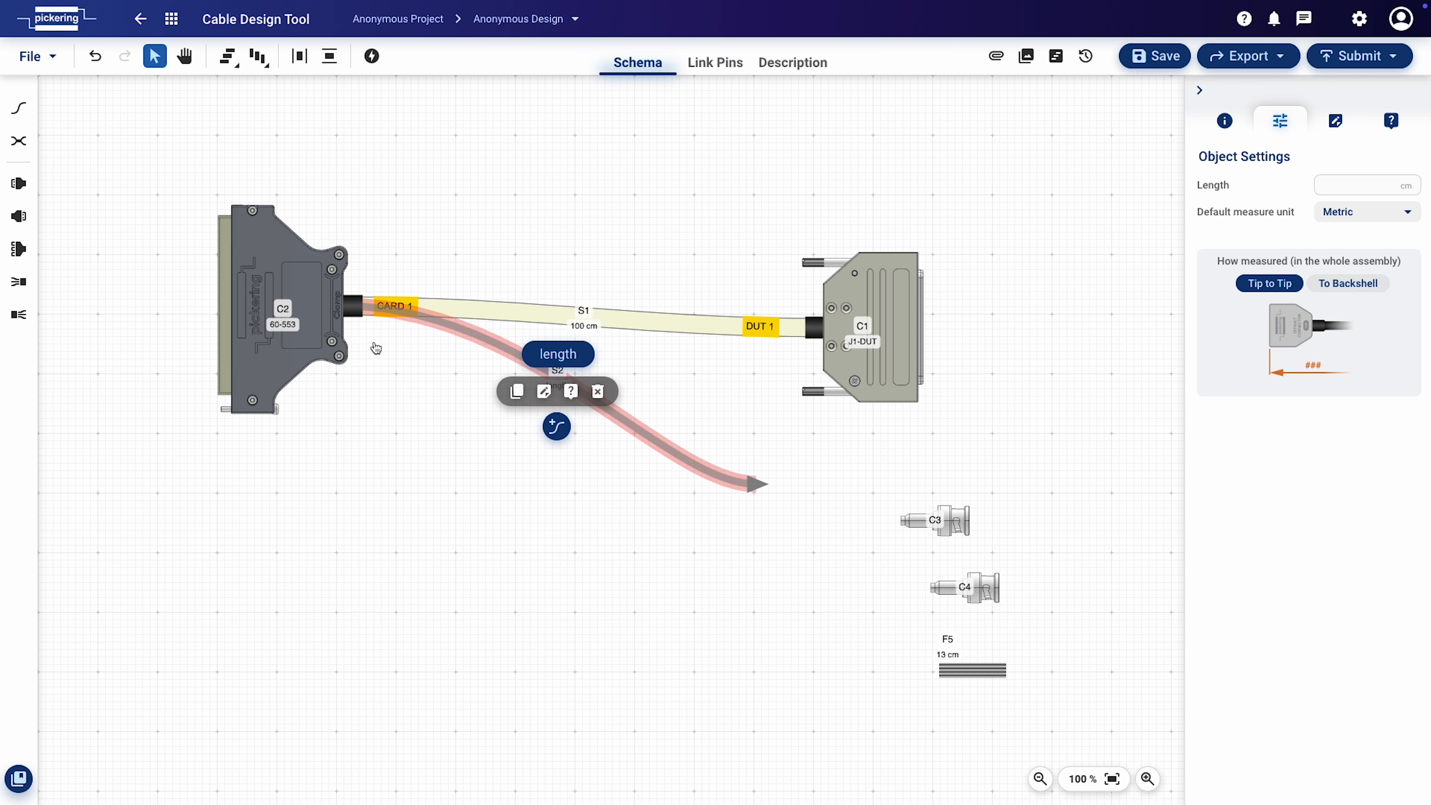
drag(696, 474, 829, 512)
click(616, 397)
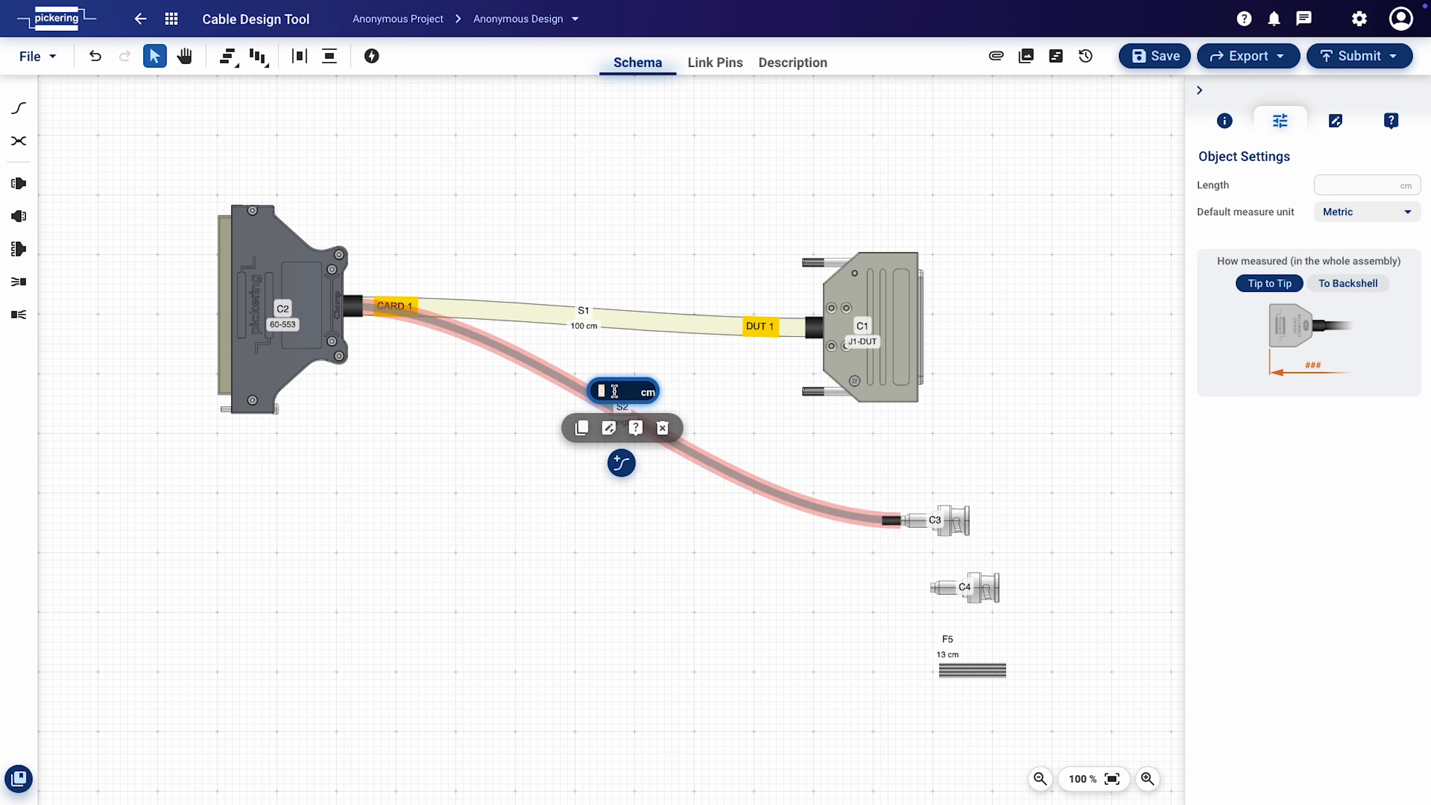
text(100)
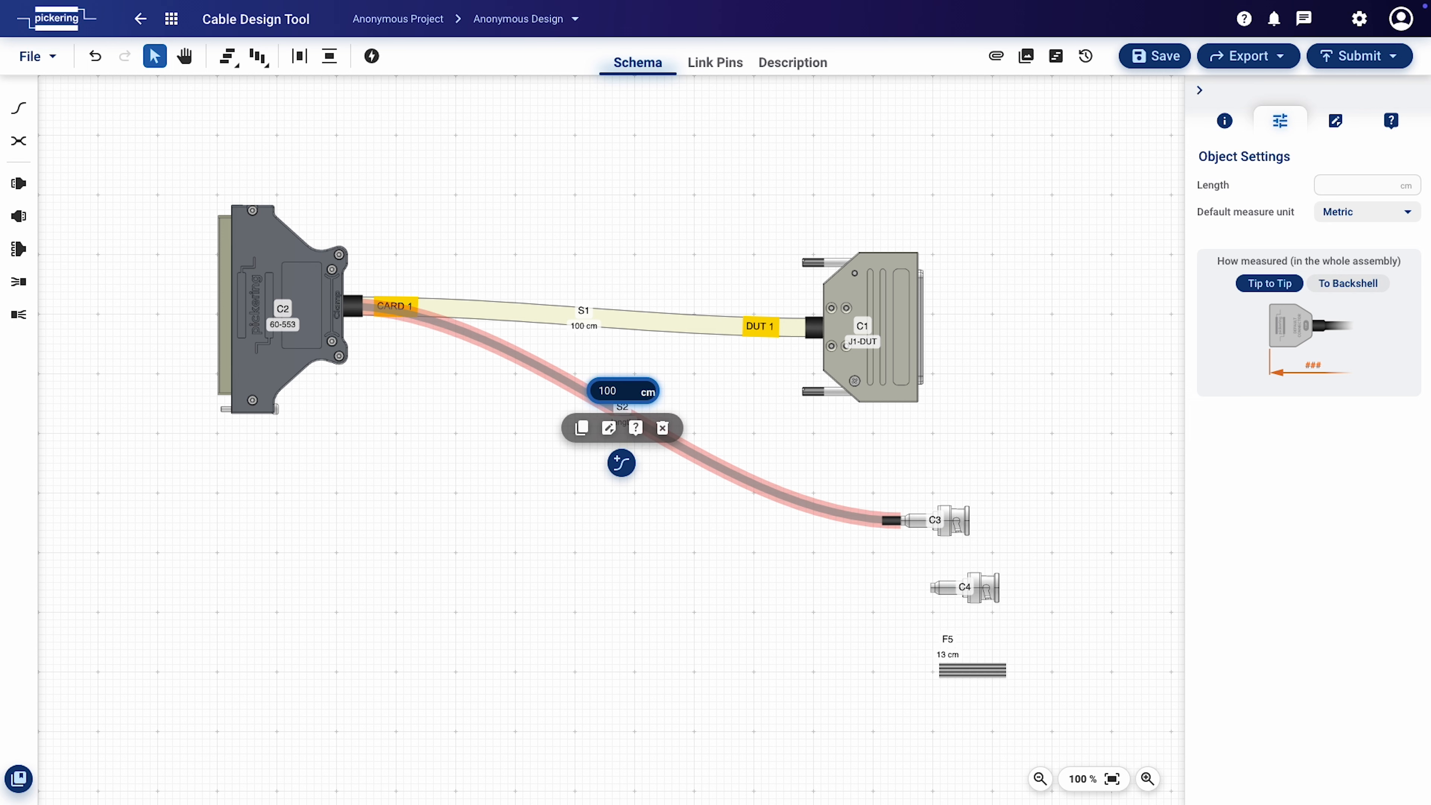
Assign the coax wire RG316U Brown PTFE 50Ω (Helukabel) to cable S2, finding it by manufacturer number 4020
click(622, 463)
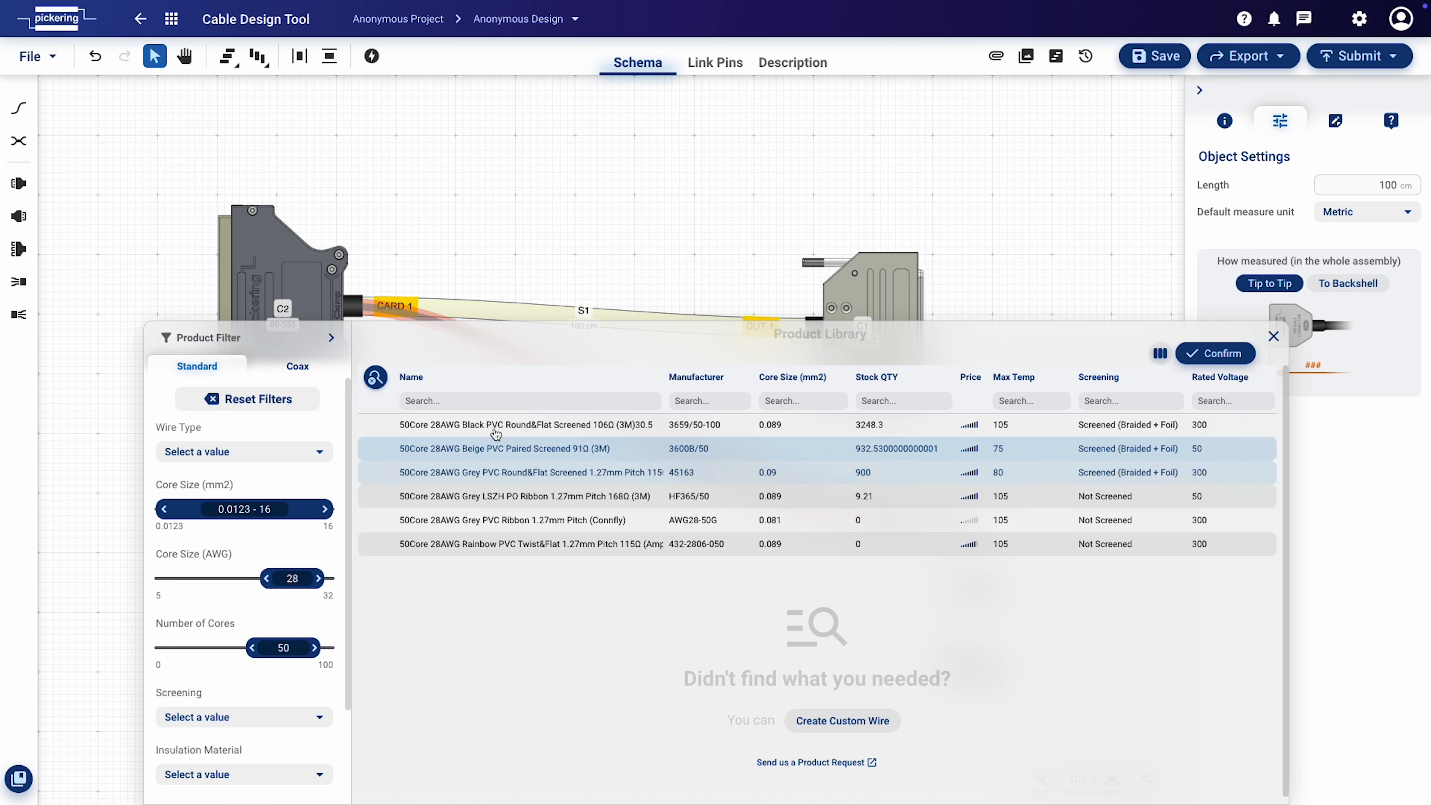
click(299, 372)
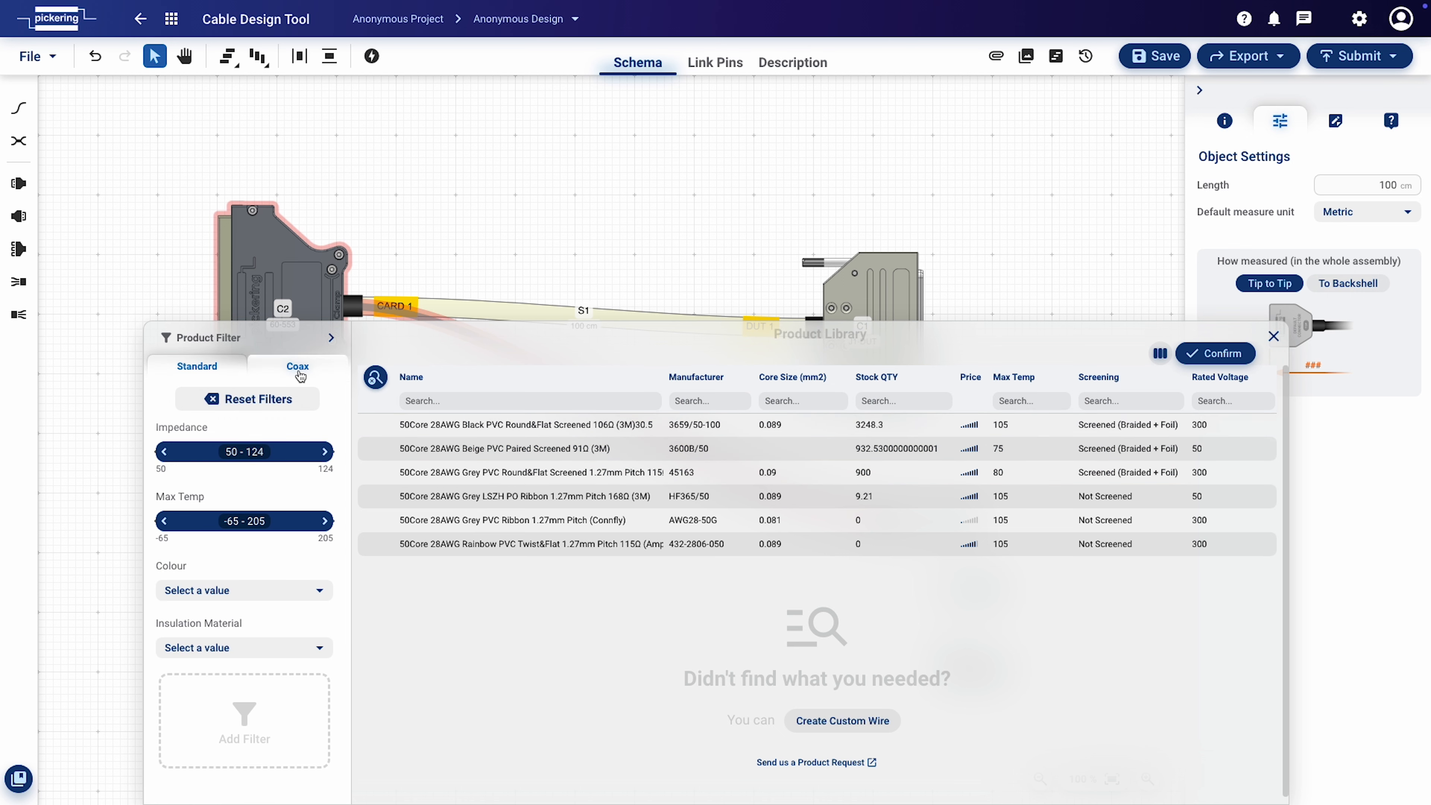
click(705, 400)
text(4020)
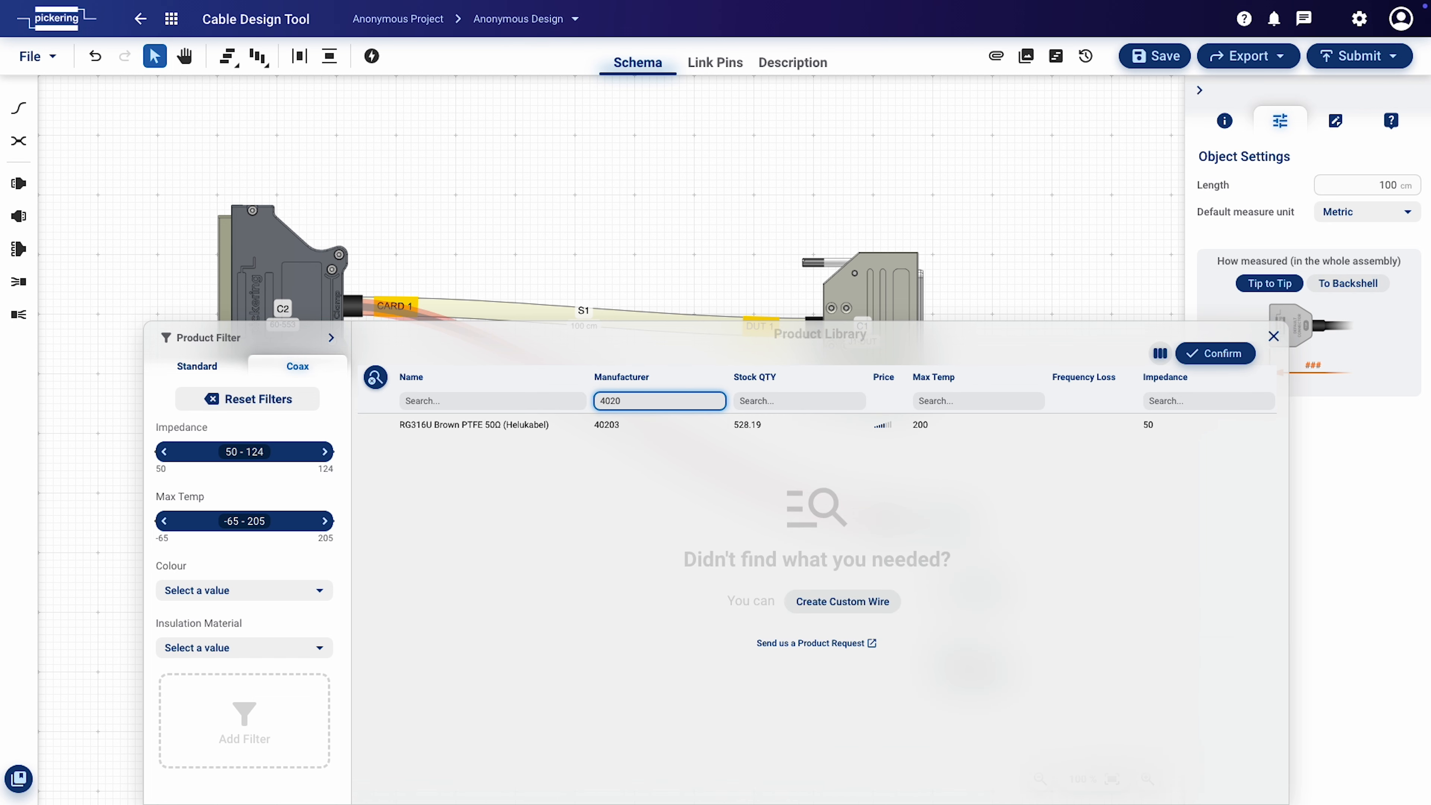
click(699, 427)
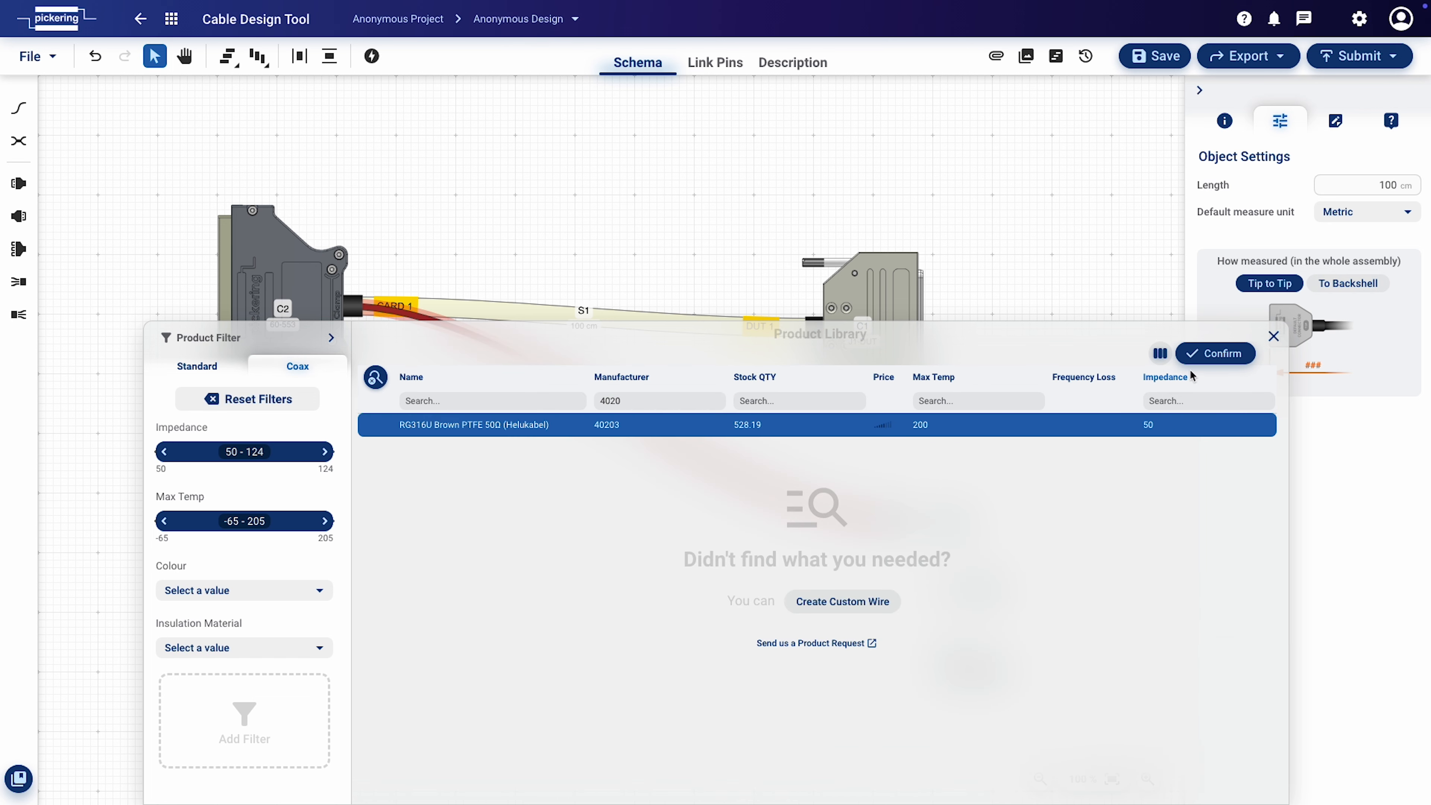
click(1211, 355)
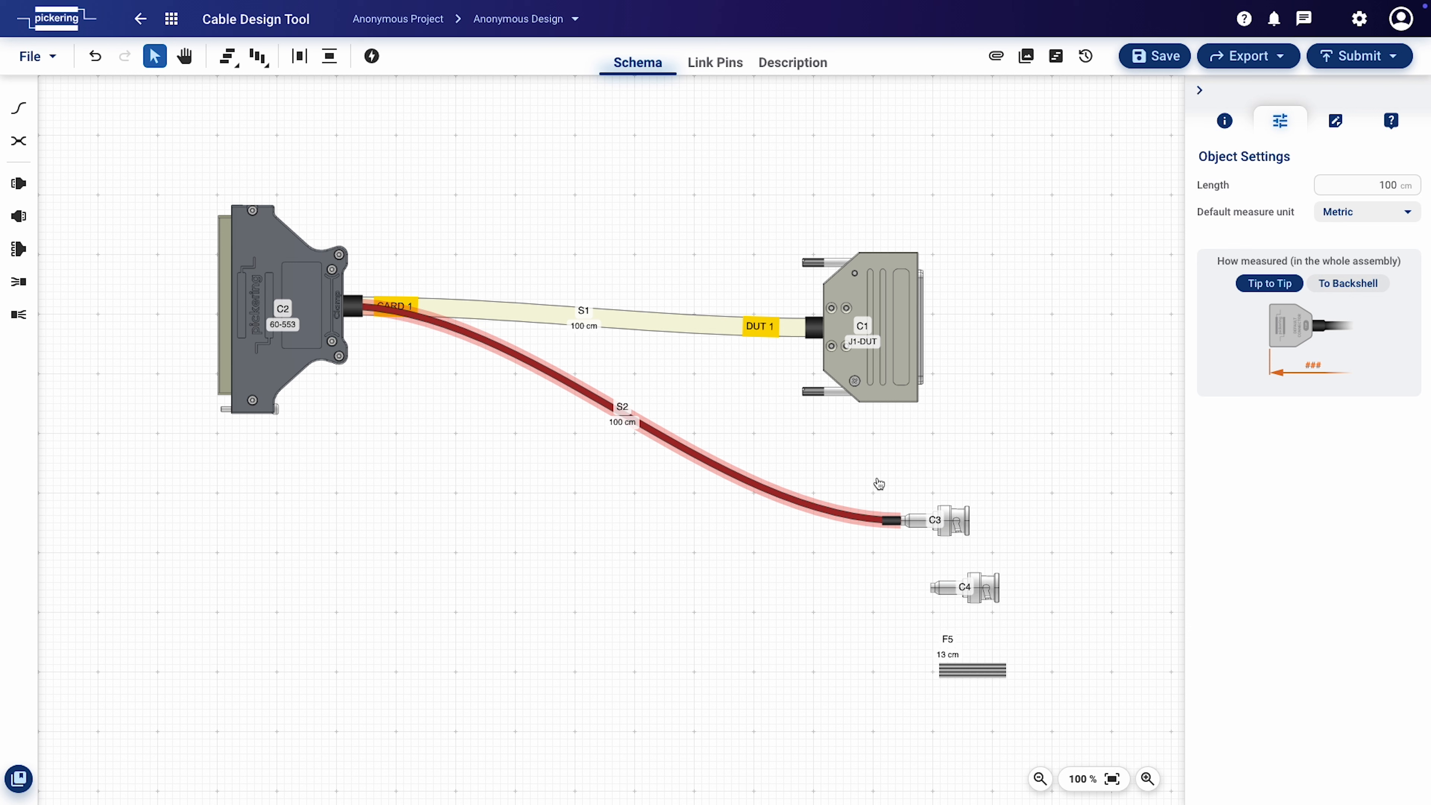
Add a yellow label to cable S2 near C3 and set its text to Source 1
click(786, 502)
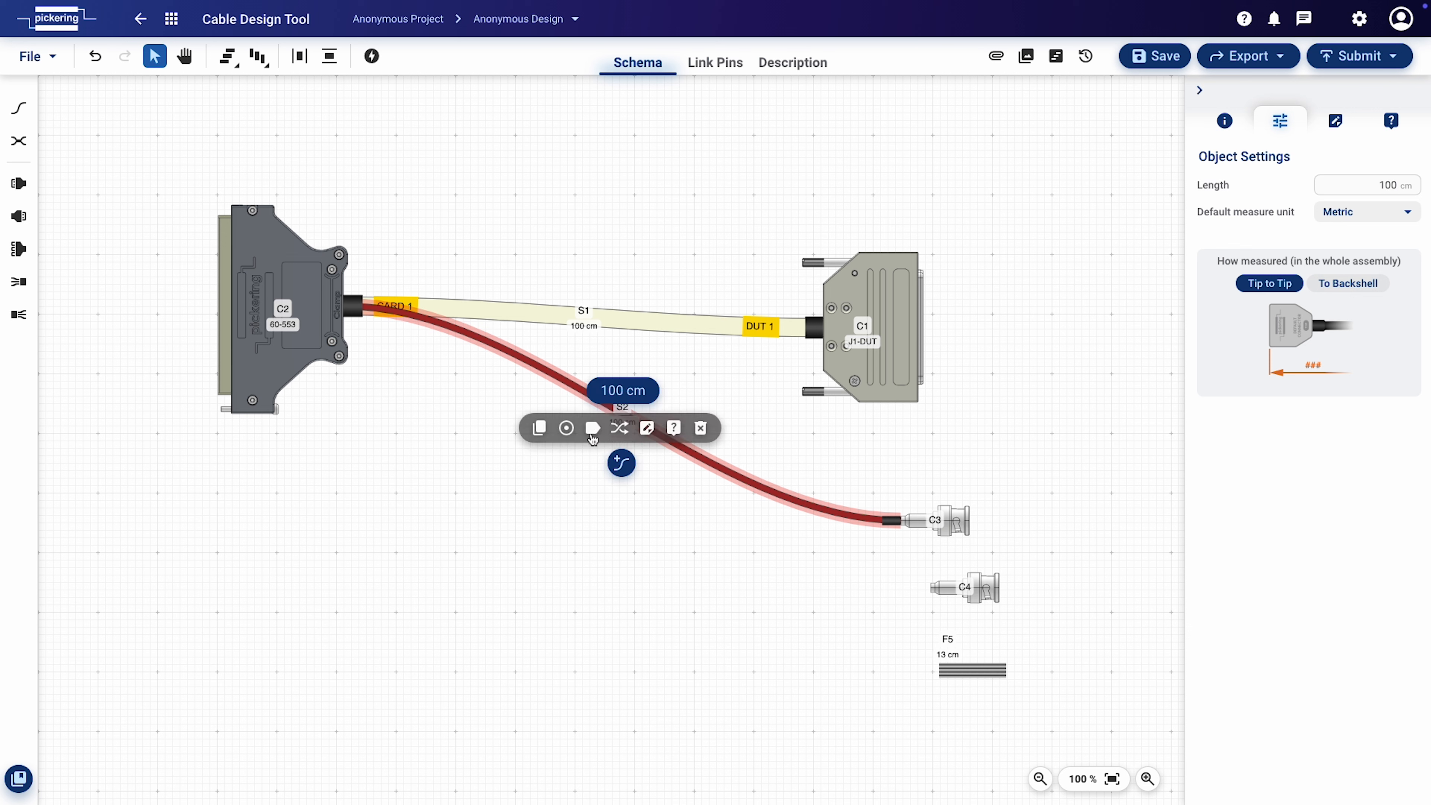
click(592, 429)
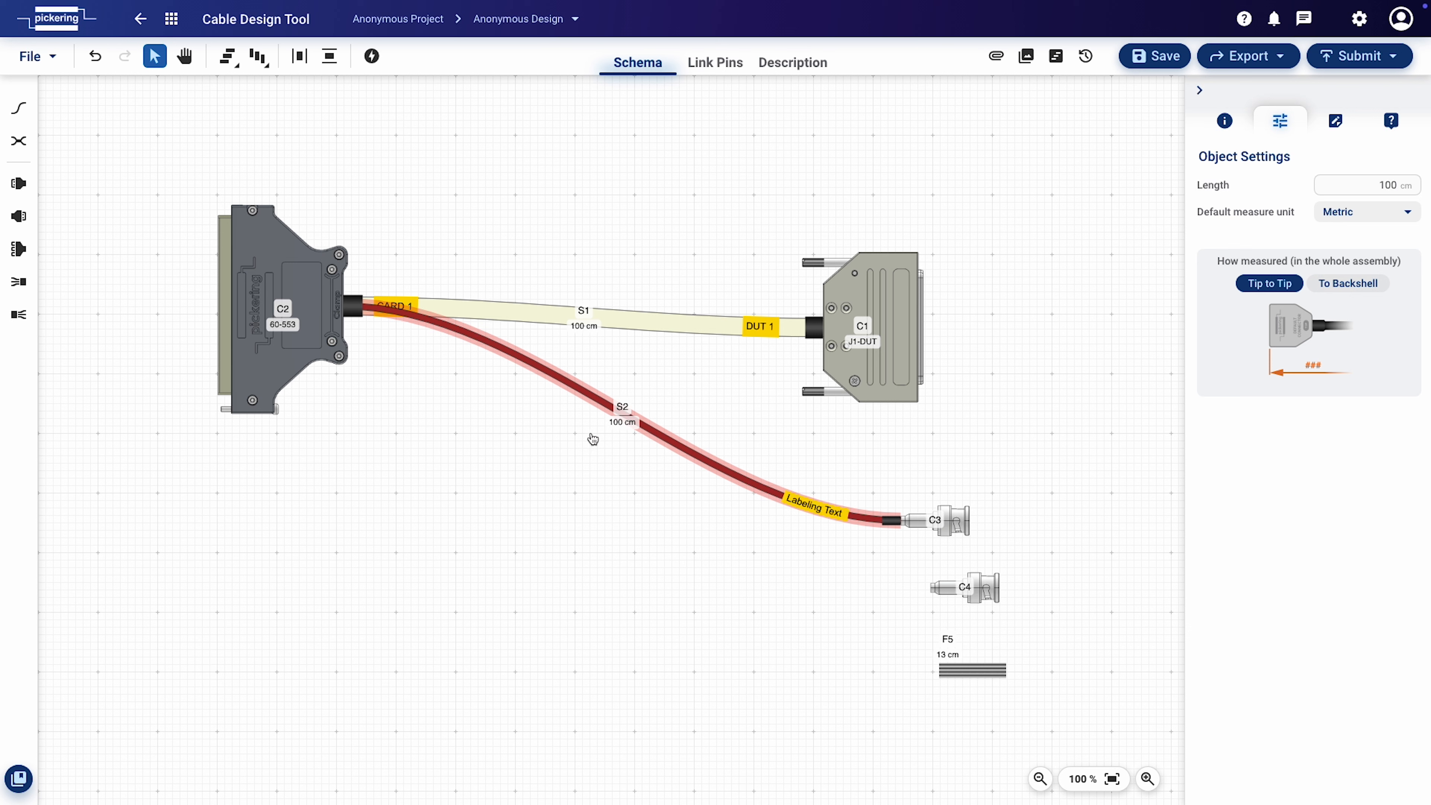
click(803, 504)
click(1259, 256)
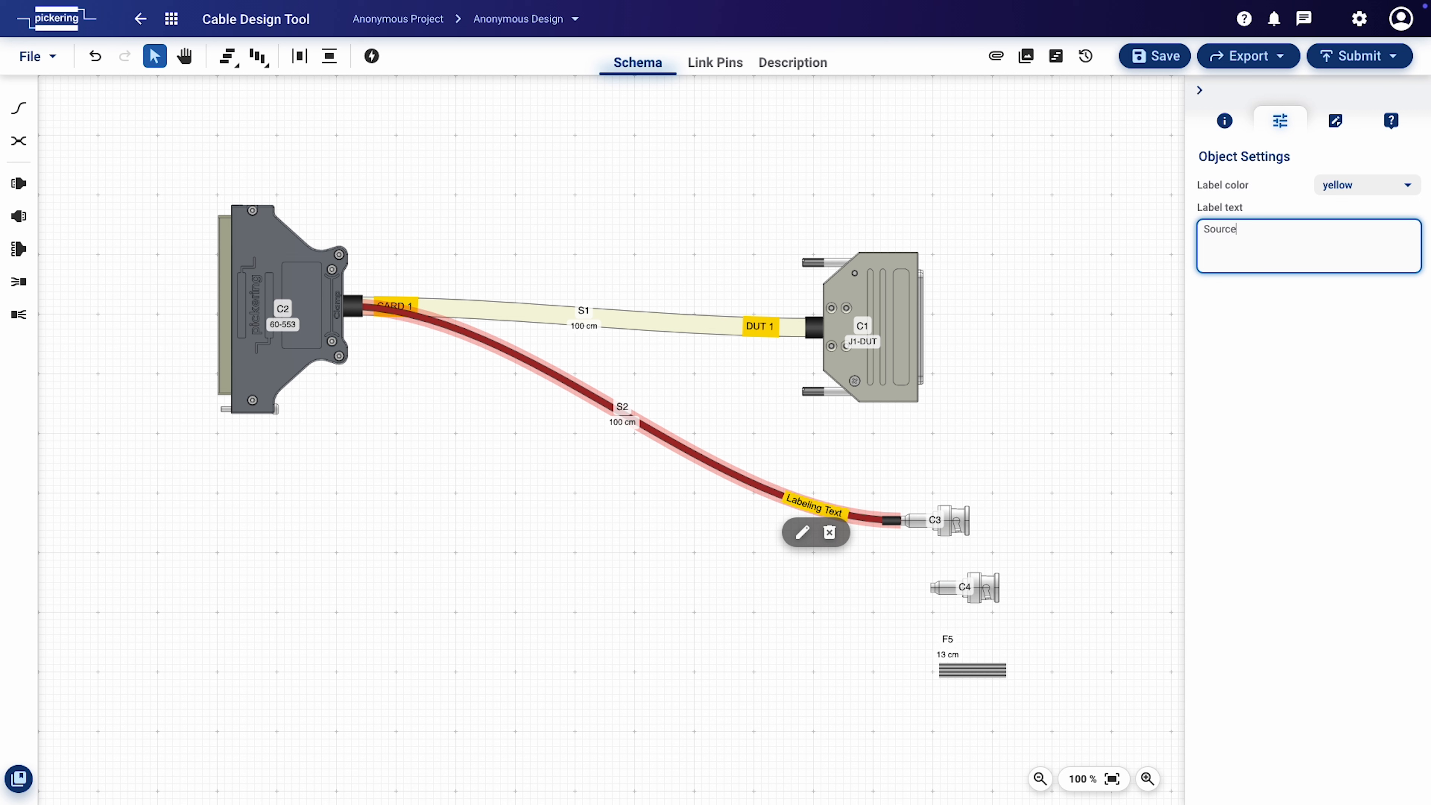
text(Source 1)
click(1063, 445)
Duplicate cable S2 and connect the copy between C2 and BNC plug C4
click(765, 495)
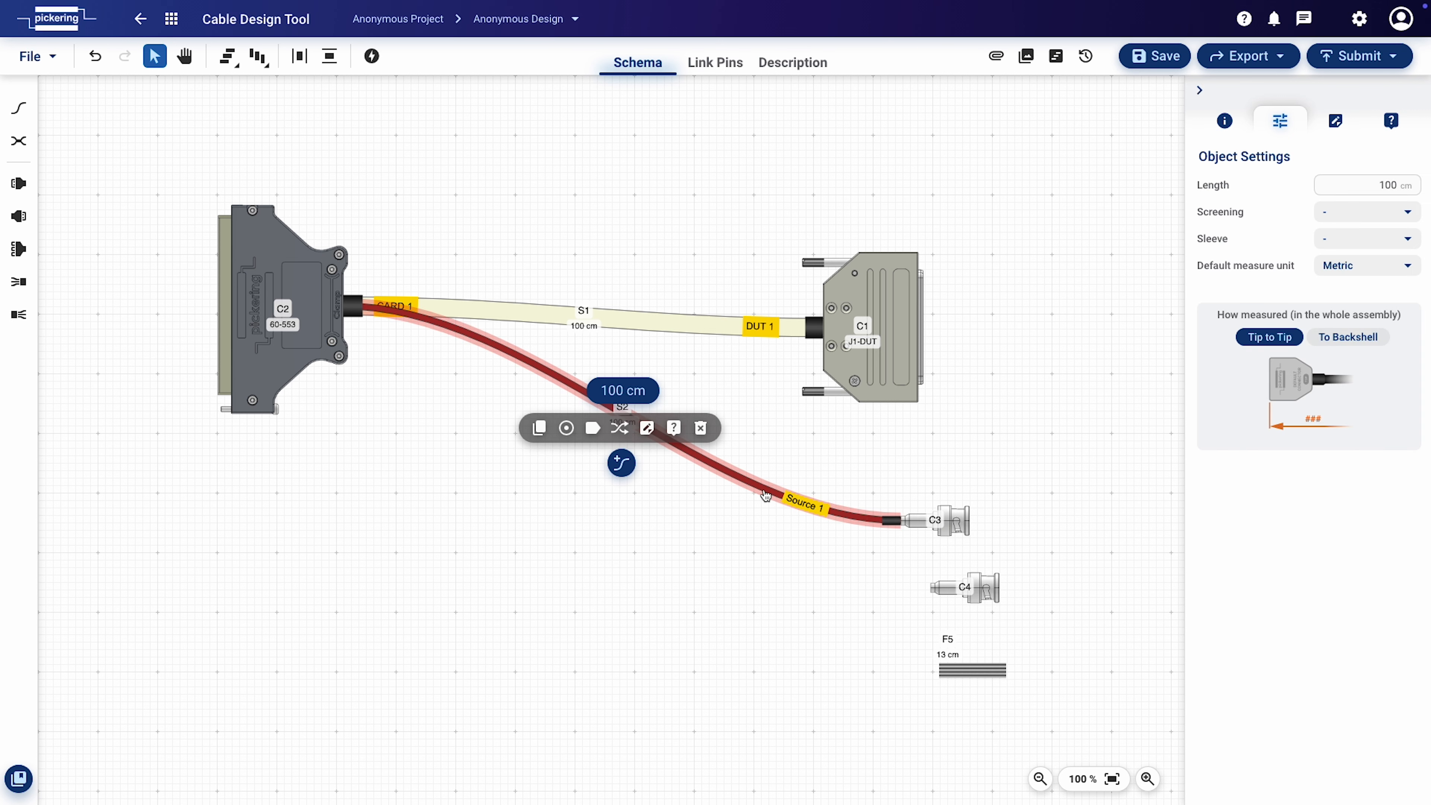
click(539, 429)
drag(1125, 399, 360, 332)
click(884, 589)
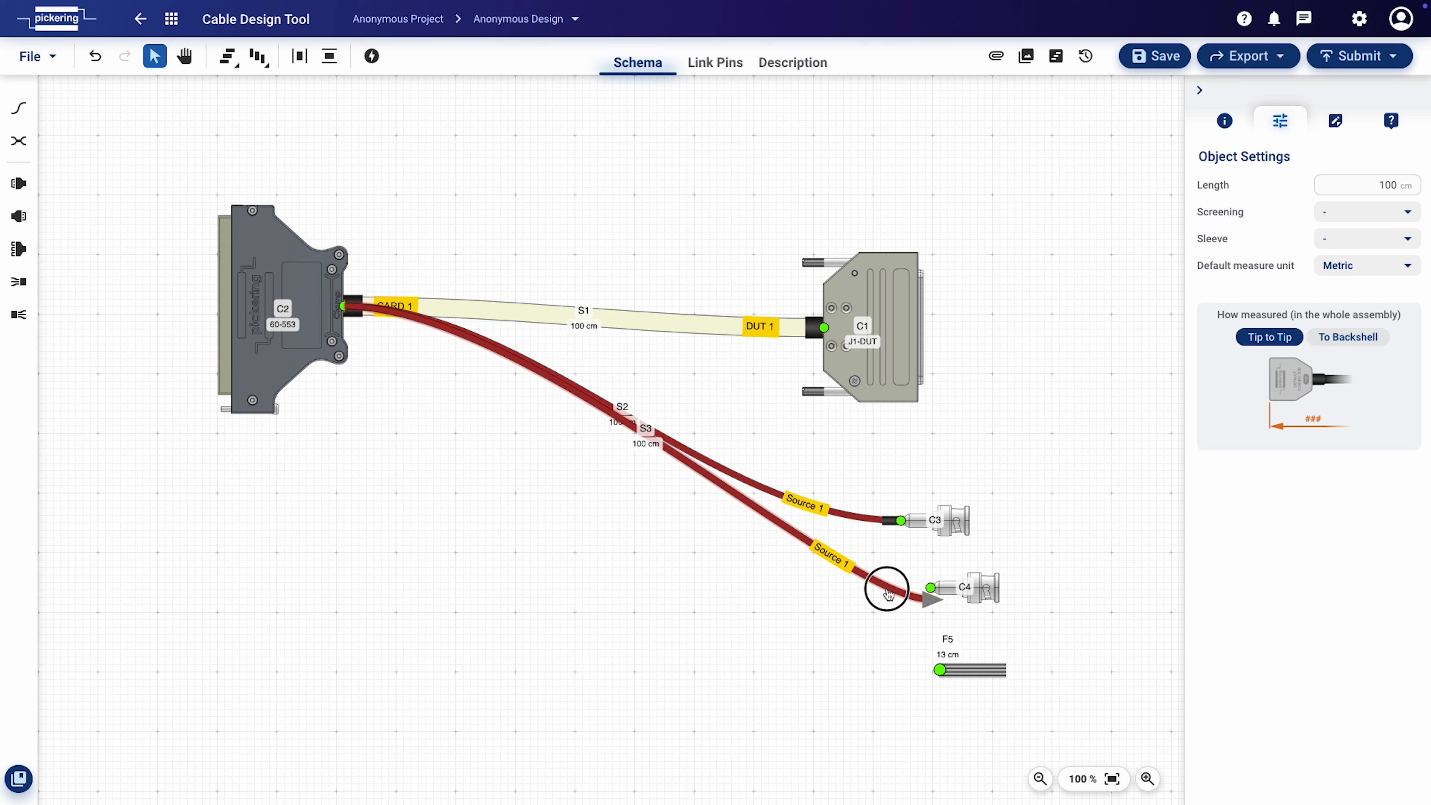
Set the label text on the cable to C4 to Source 2
click(832, 571)
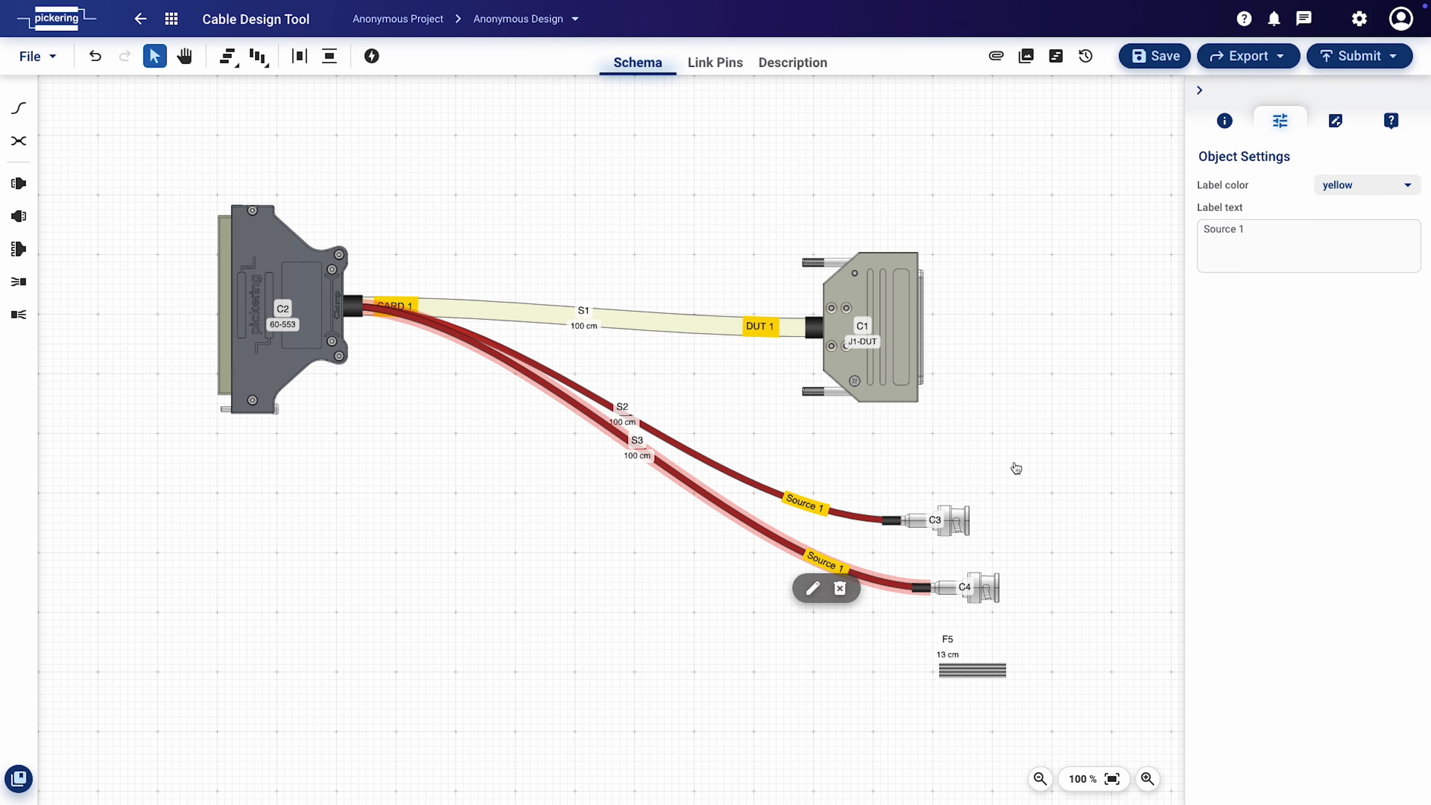
click(1256, 252)
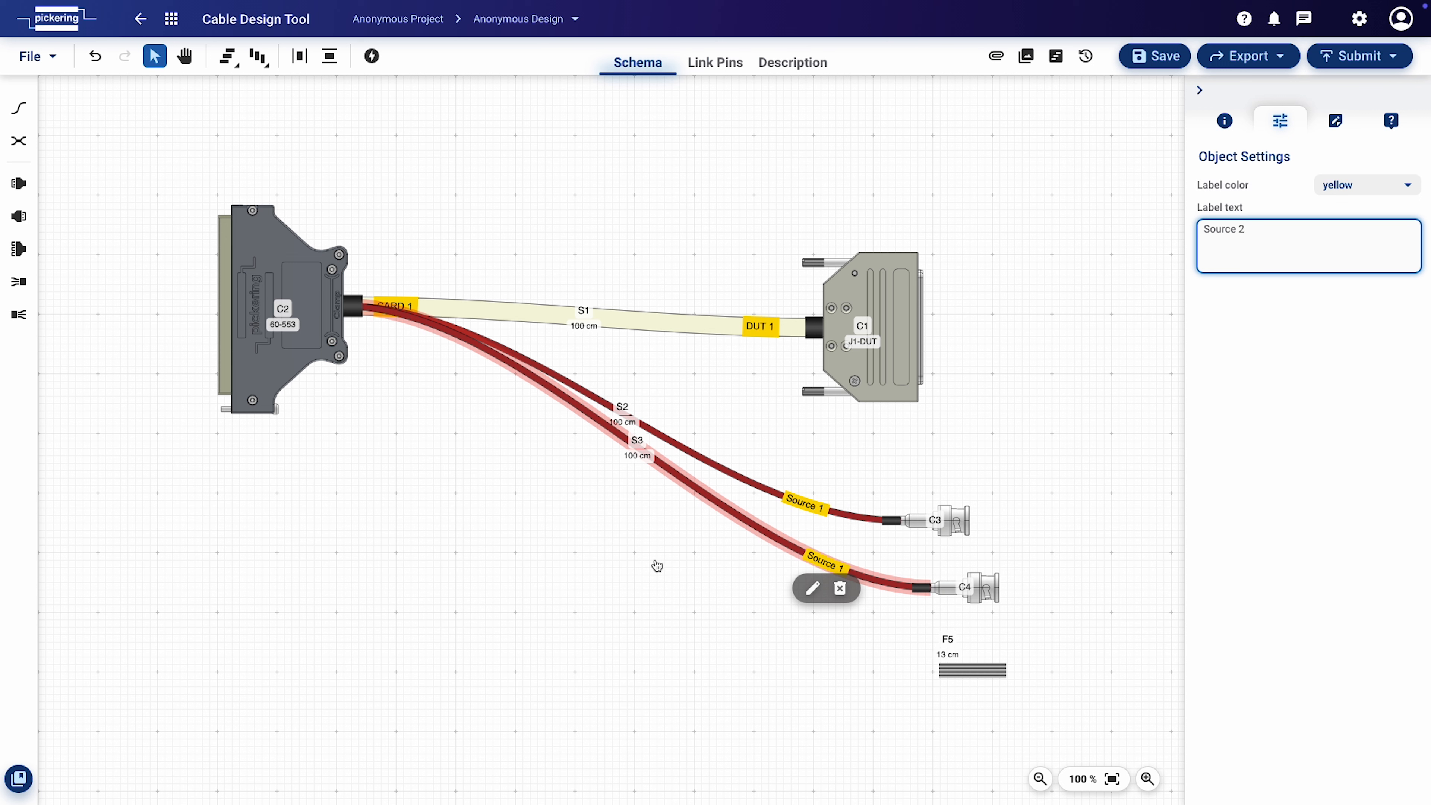
click(635, 563)
Add a new cable path from C2 to the unterminated wire end F5
click(636, 562)
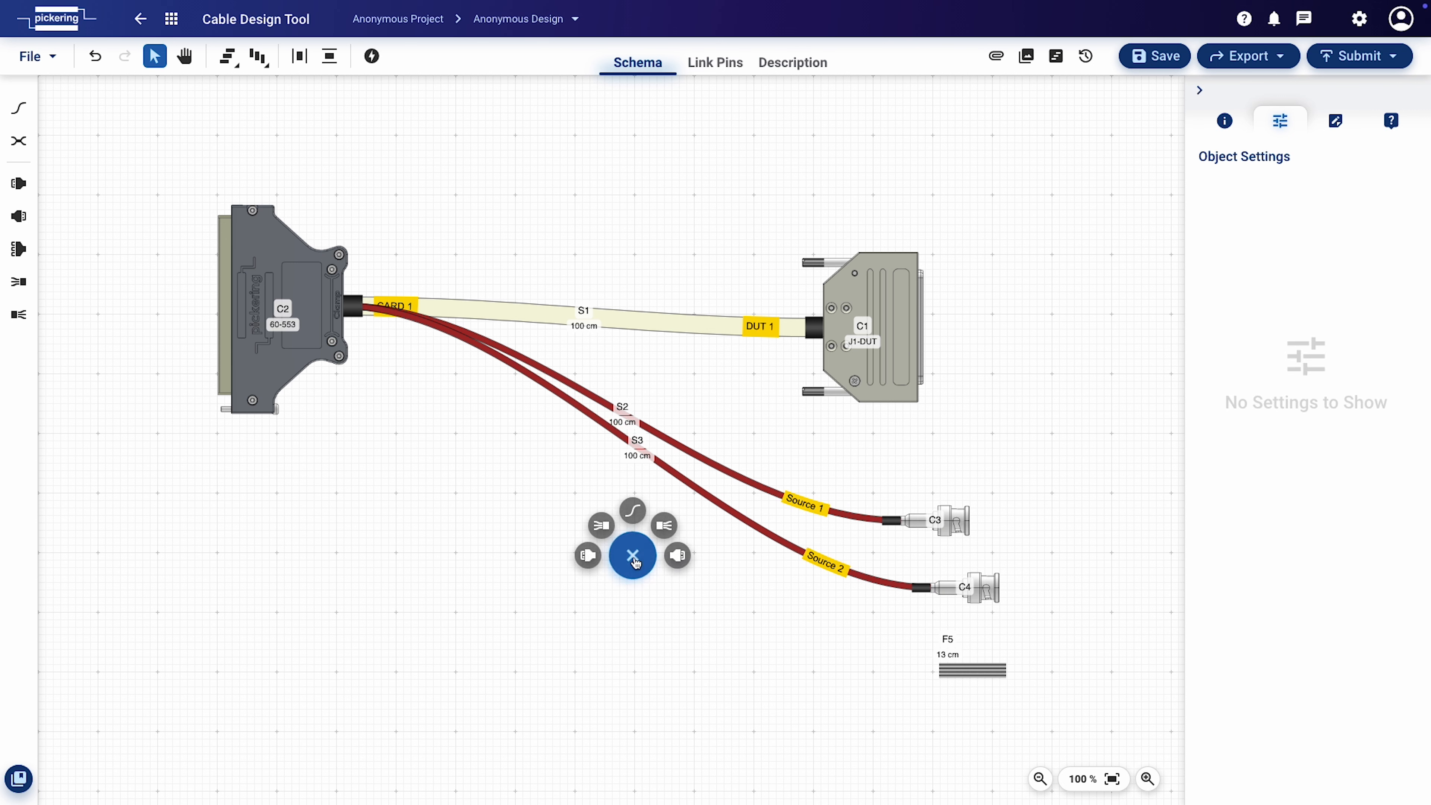
click(632, 511)
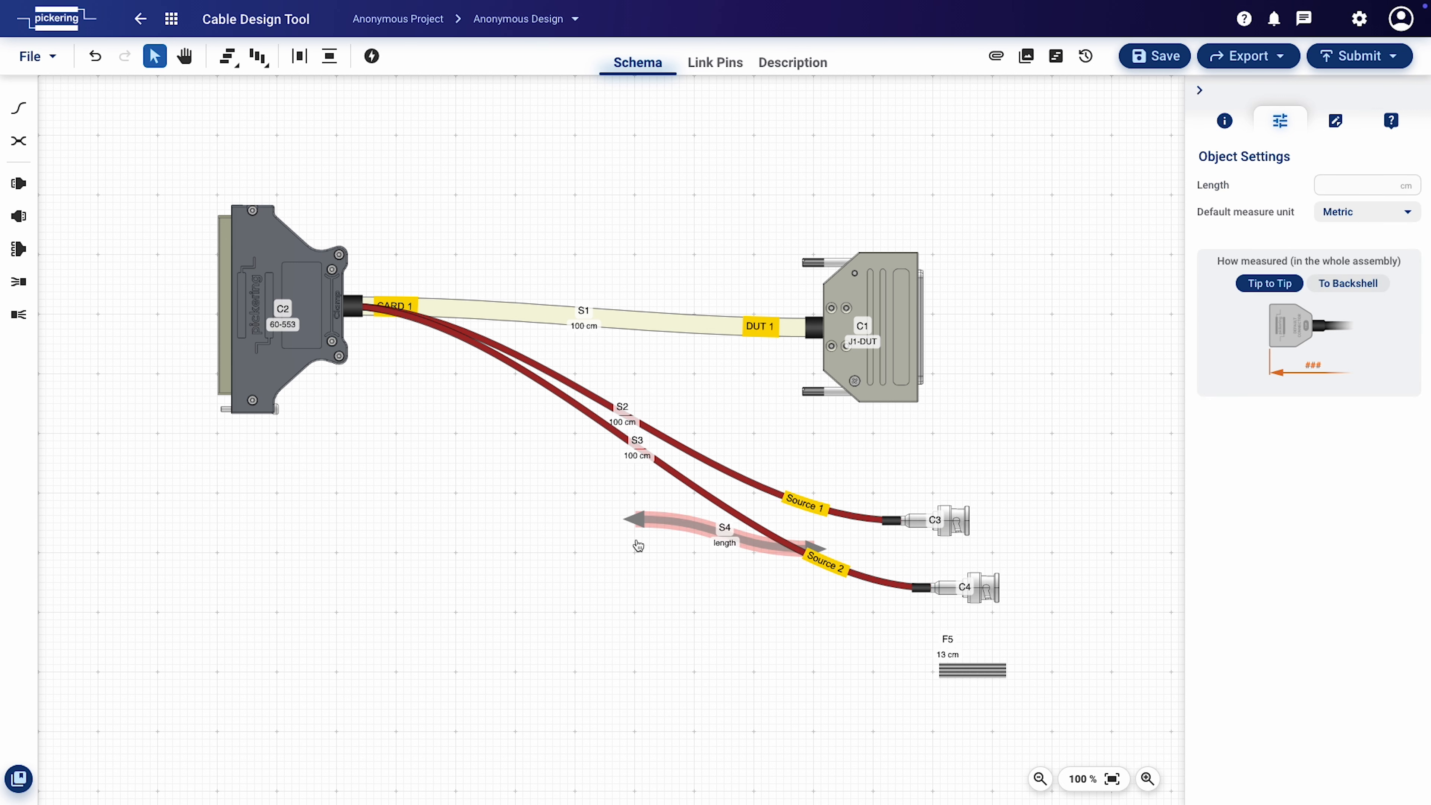
drag(622, 529, 344, 310)
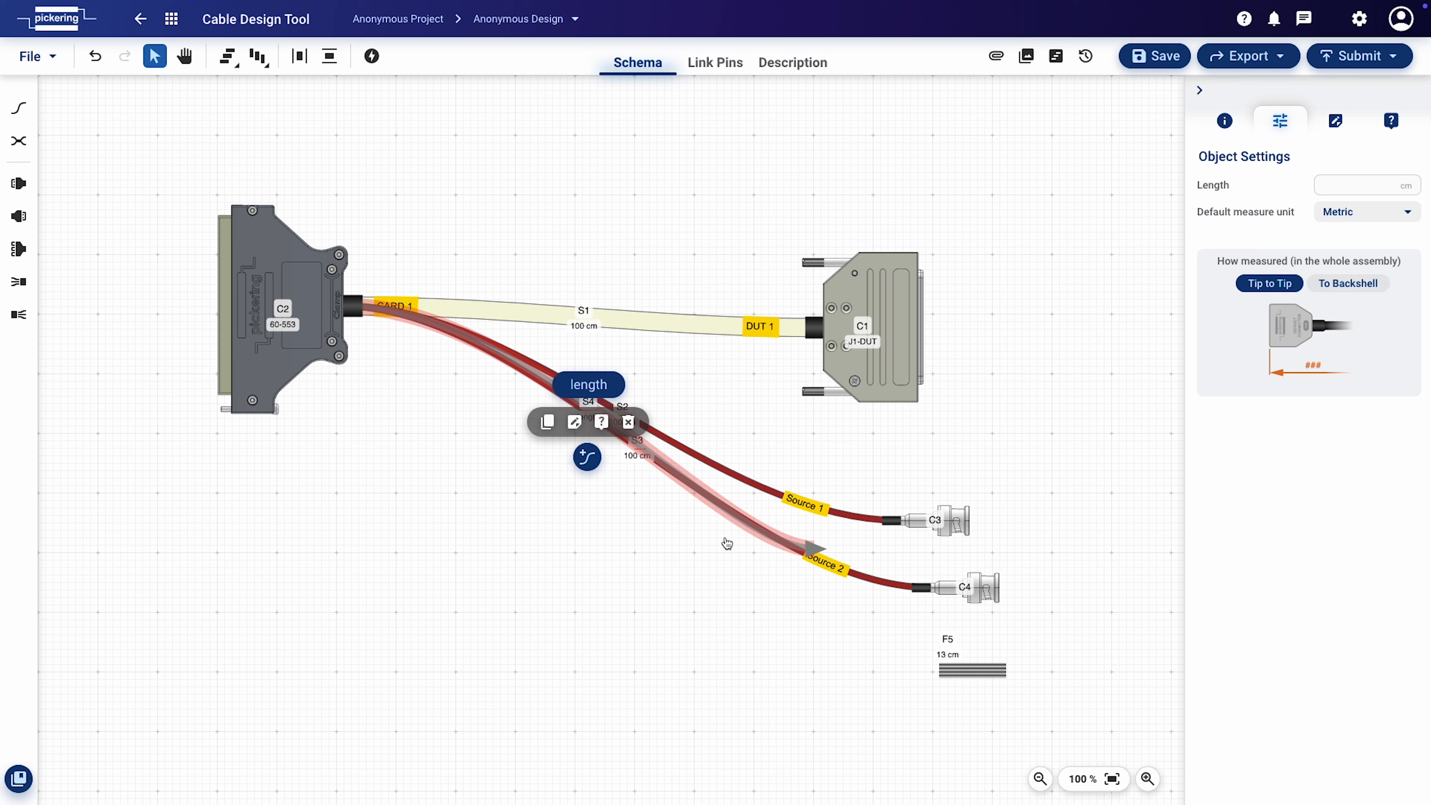
drag(822, 549, 927, 674)
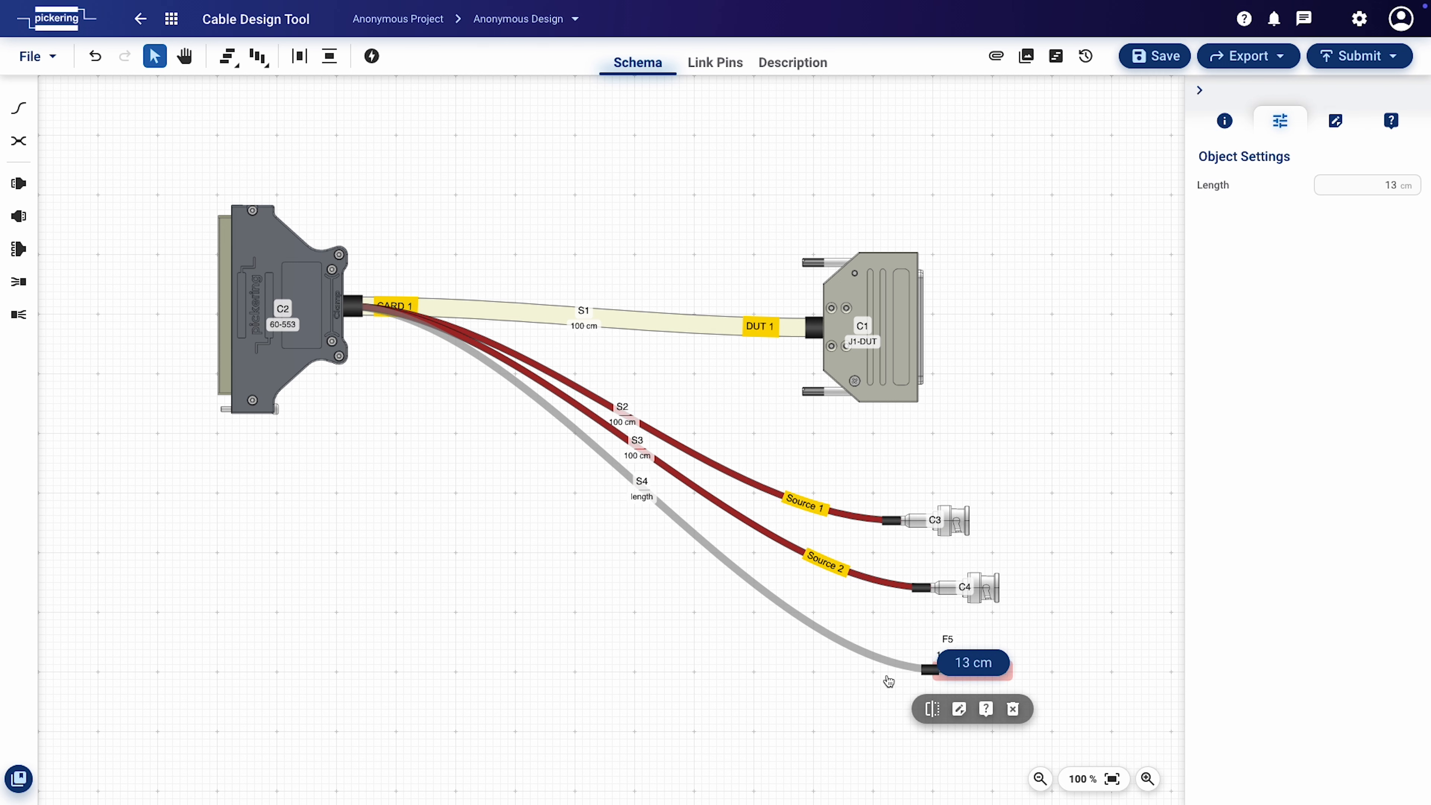
Set the length of the cable between C2 and F5 to 87 cm
click(641, 500)
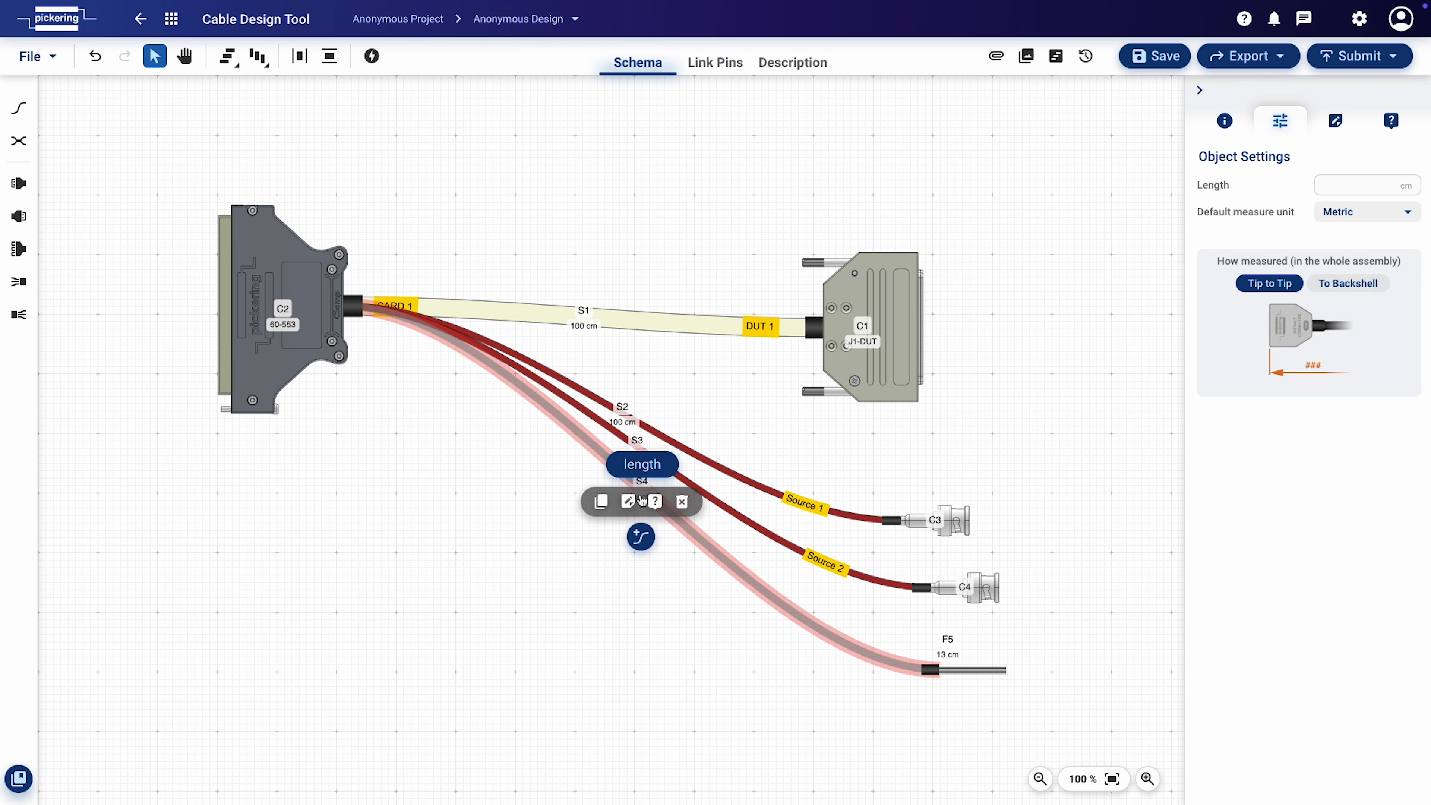
click(652, 463)
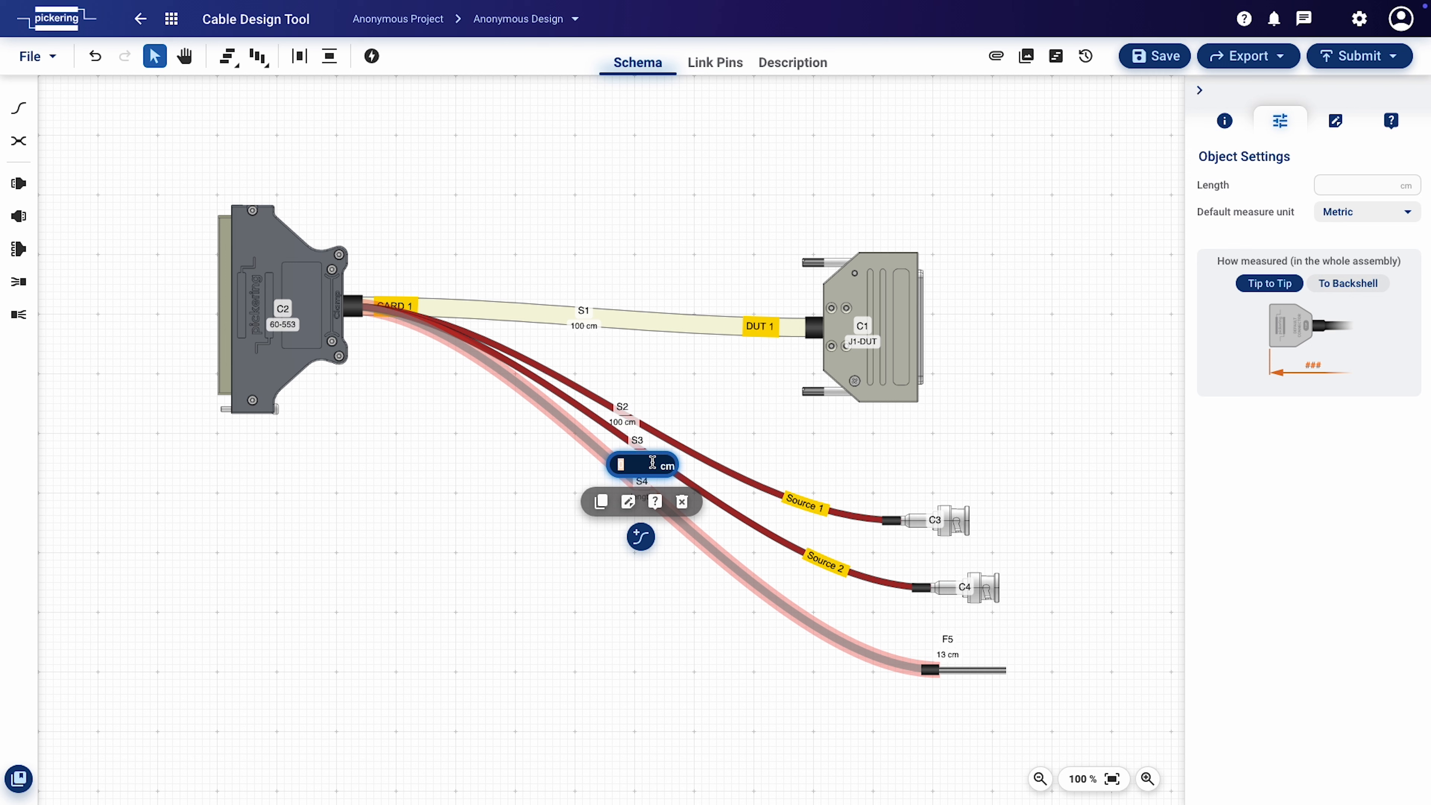
text(87)
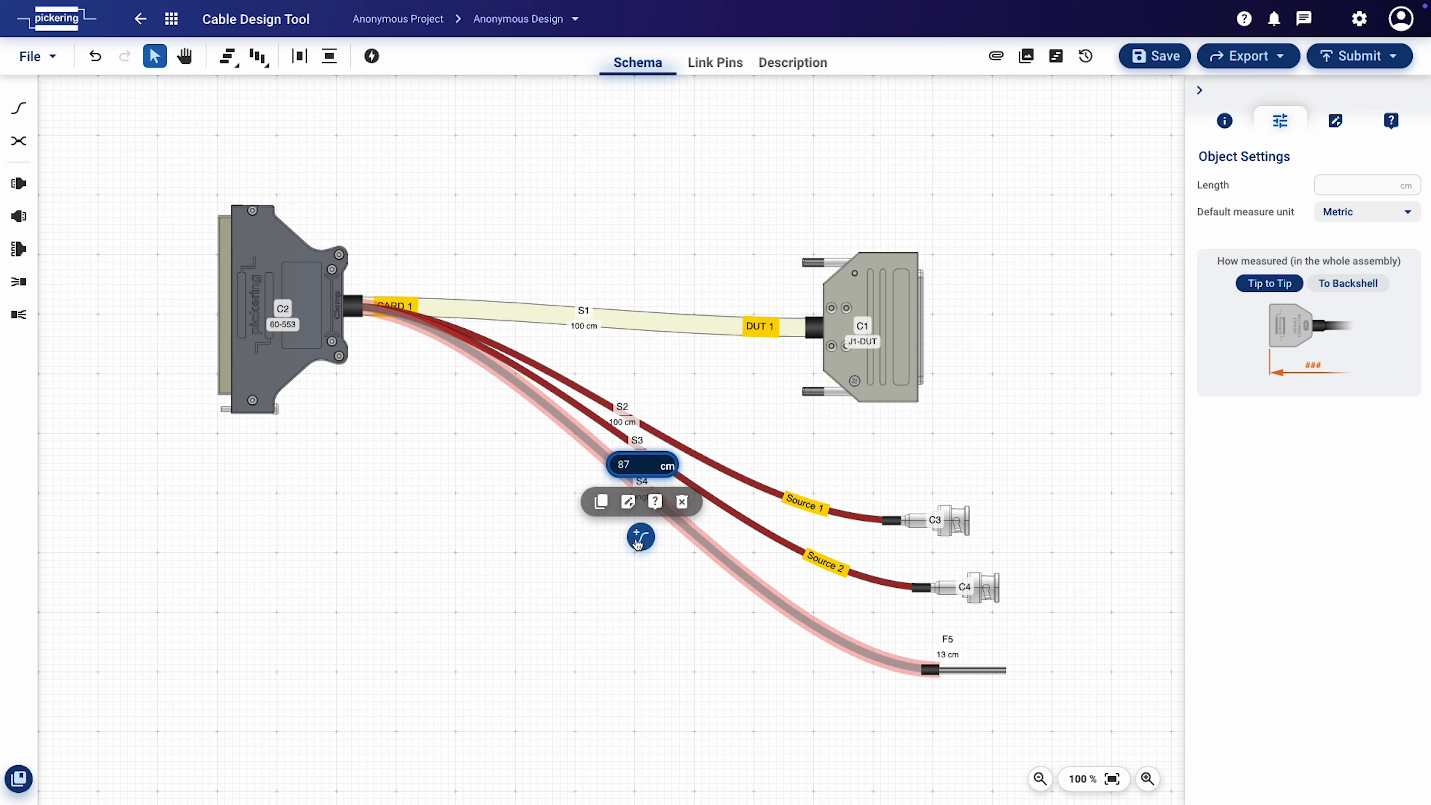
click(592, 564)
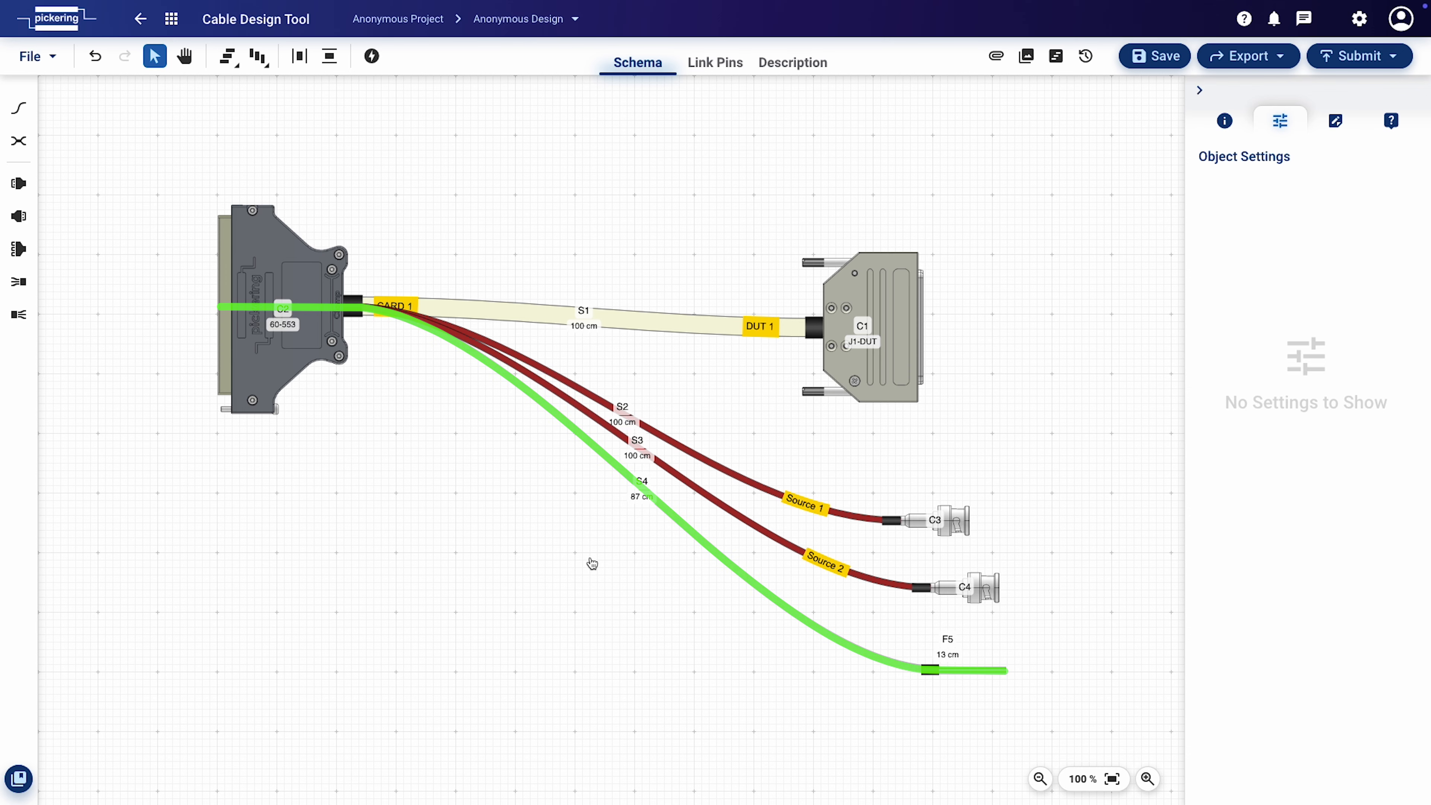
Filter the wires for cable S4 to 24 AWG and 2 cores, and select 2Core 24AWG ETFE Paired Unscreened (Habia)
click(644, 498)
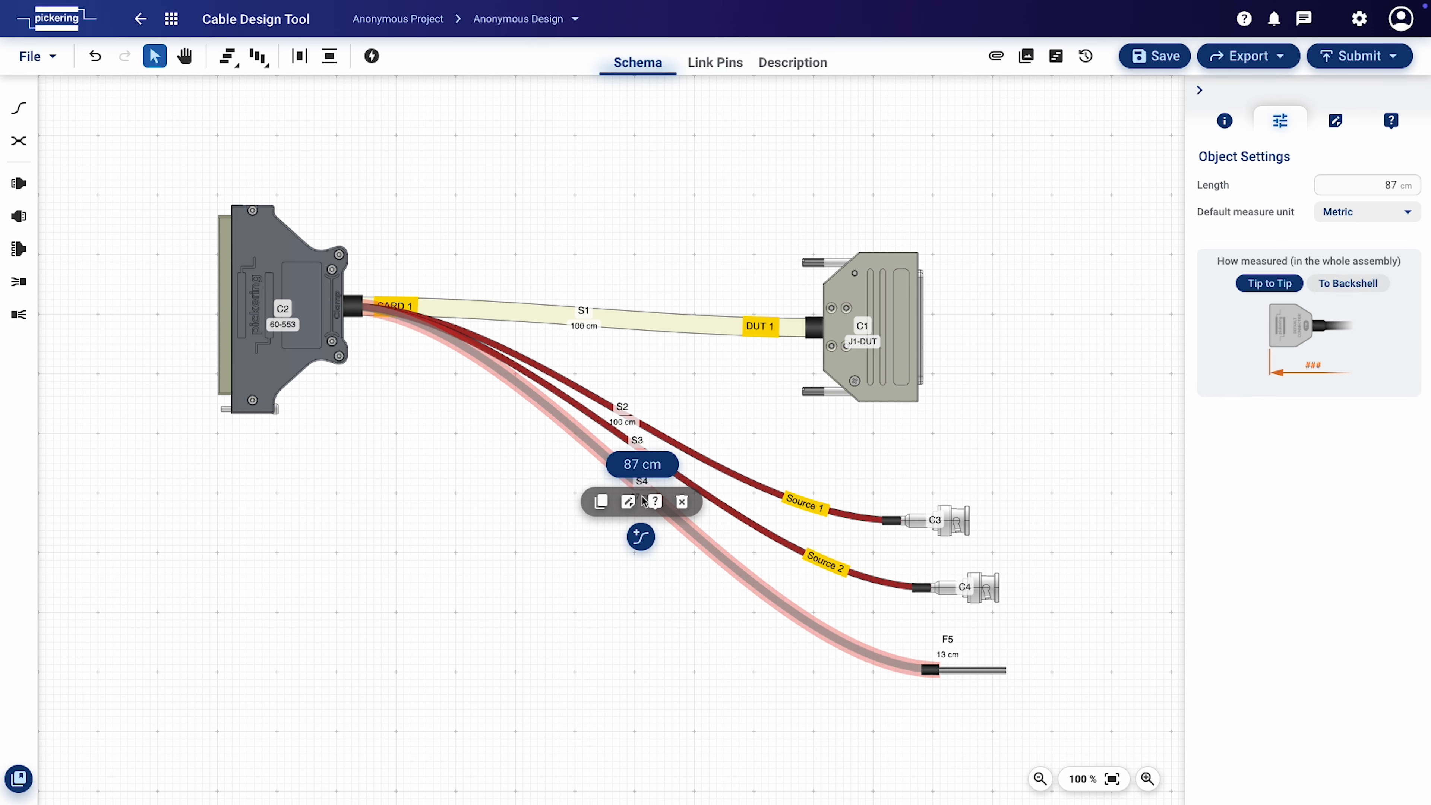
click(641, 536)
double_click(294, 579)
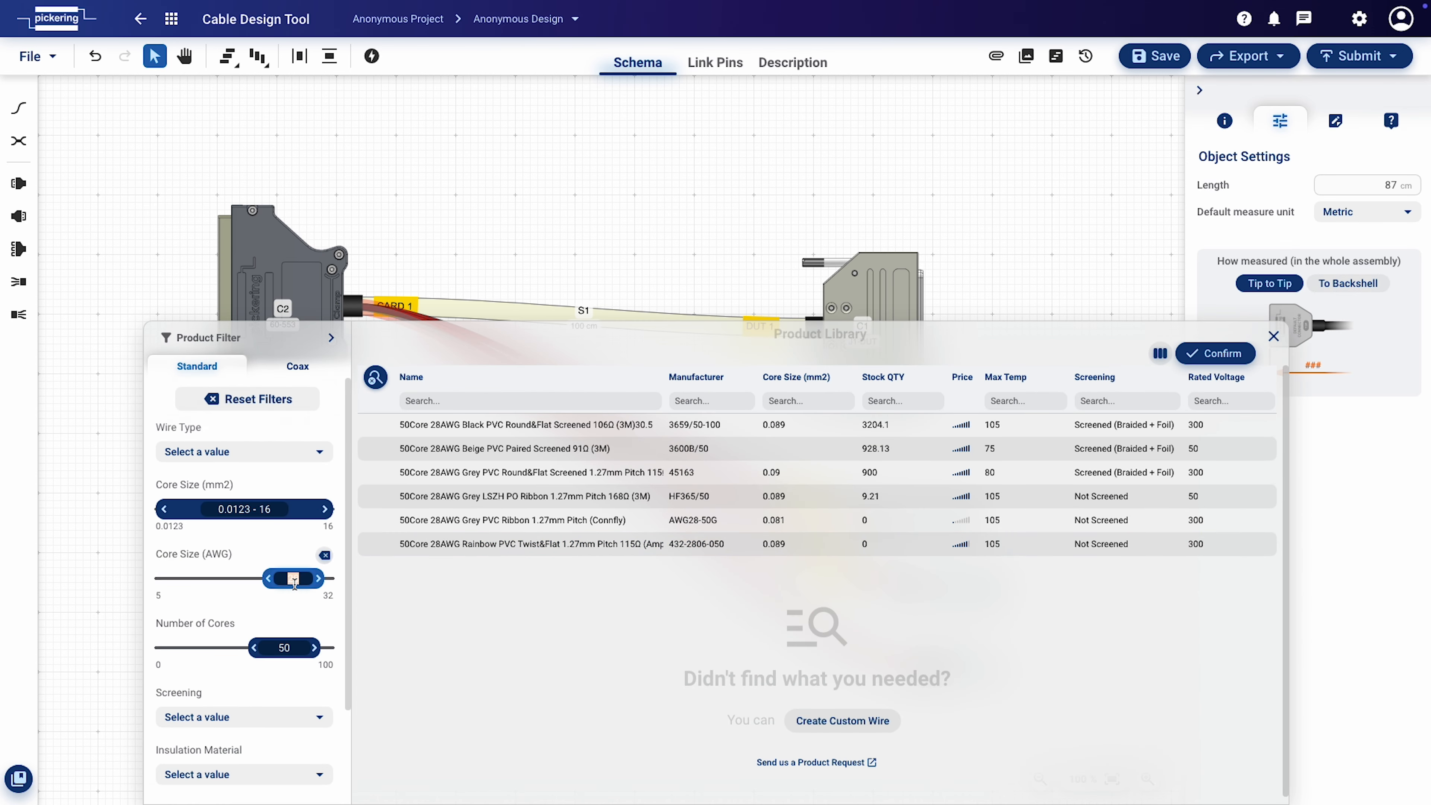
text(24)
double_click(284, 647)
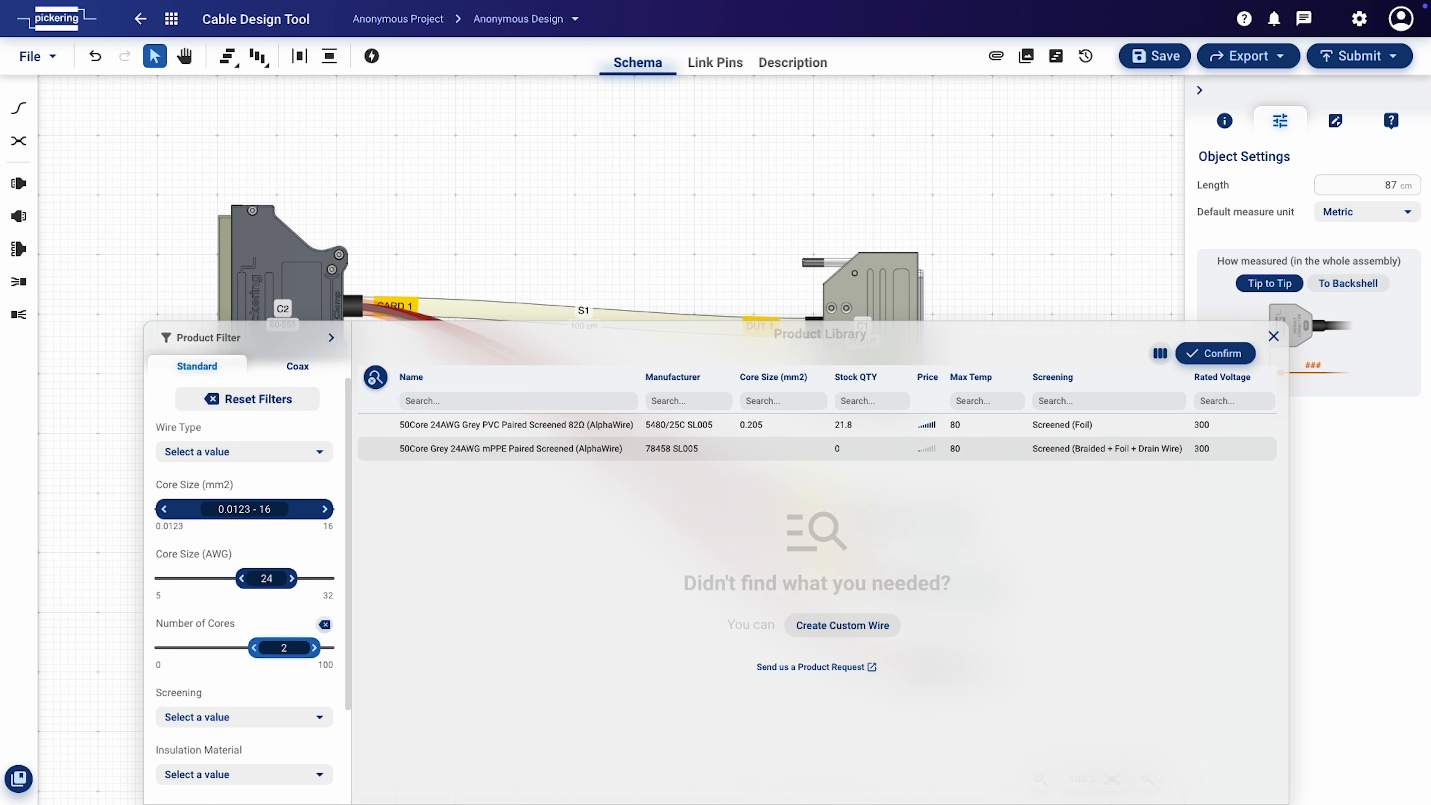
click(288, 682)
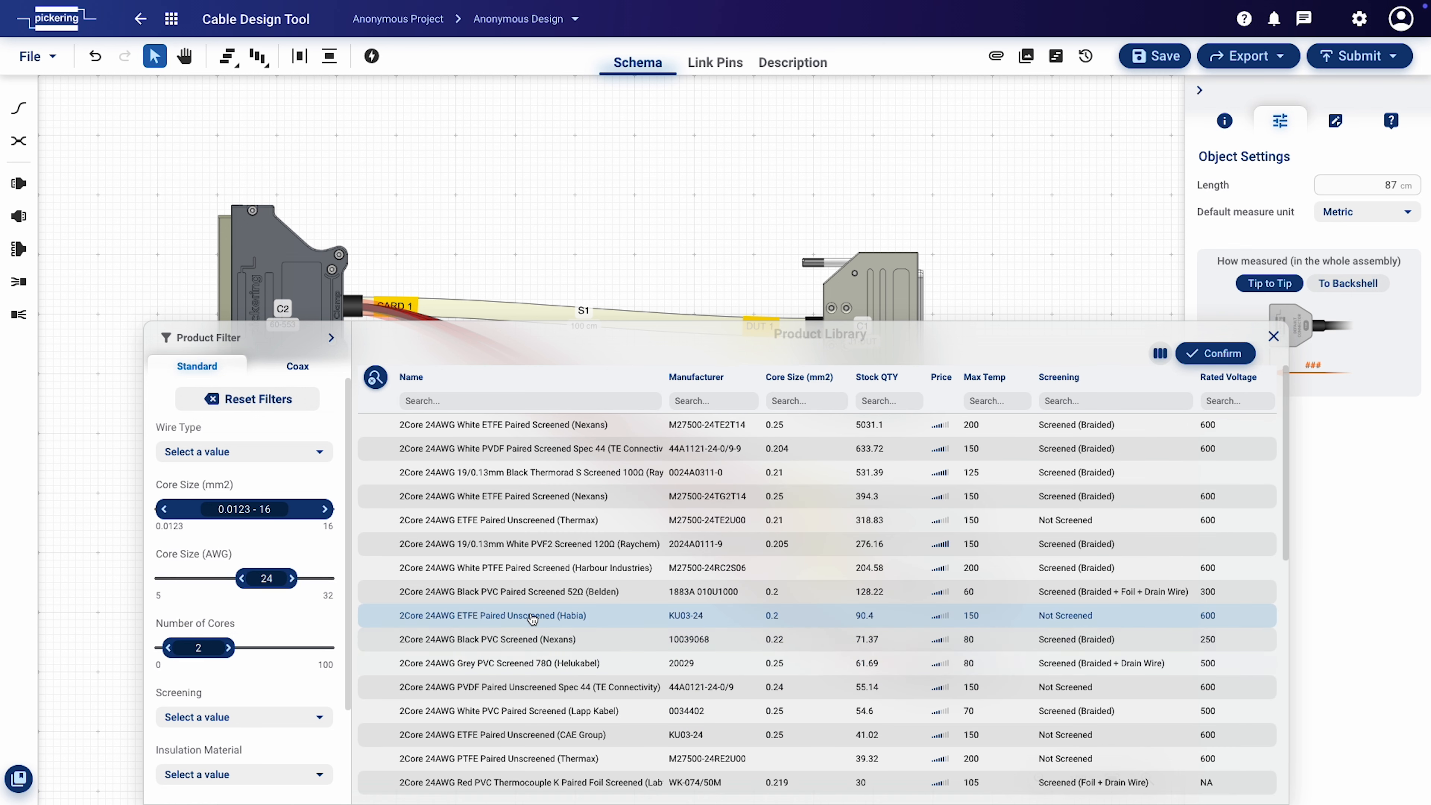
click(479, 615)
Reset the wire filters, search 26 AWG wires for green, and add 26AWG 7/0.16mm Green/Yellow mPPE UL11028 ECO (AlphaWire) to S4
click(281, 400)
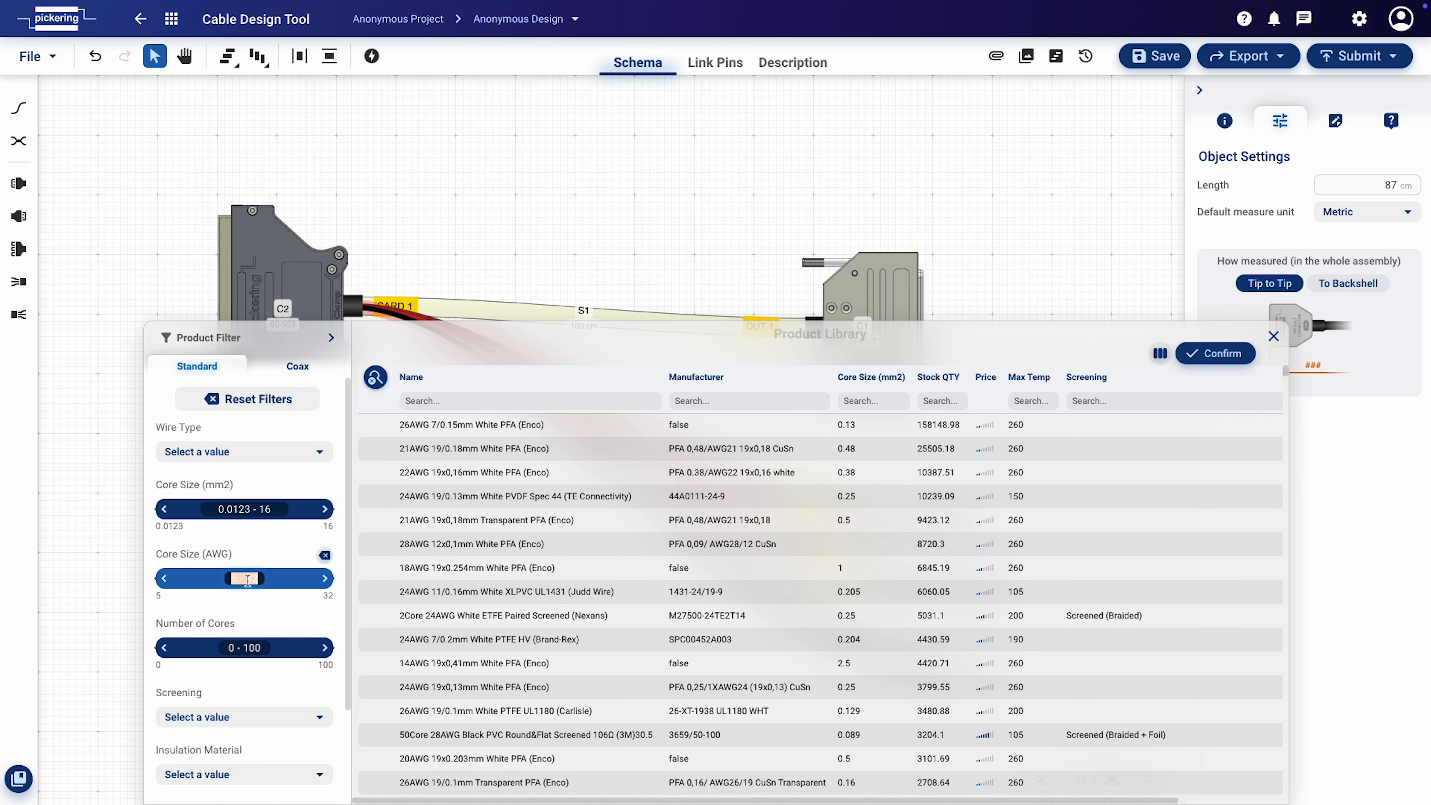
text(26)
click(454, 401)
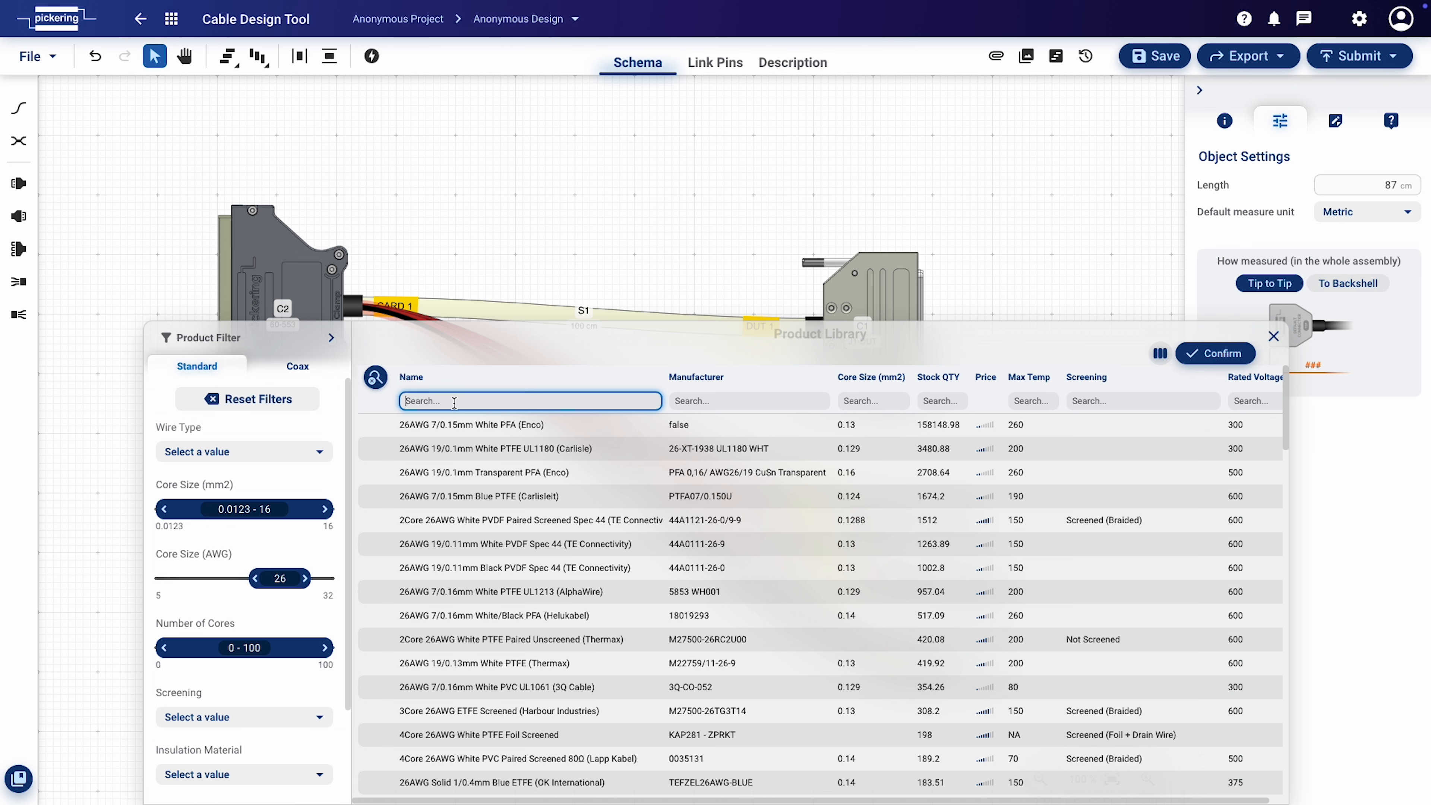
text(green)
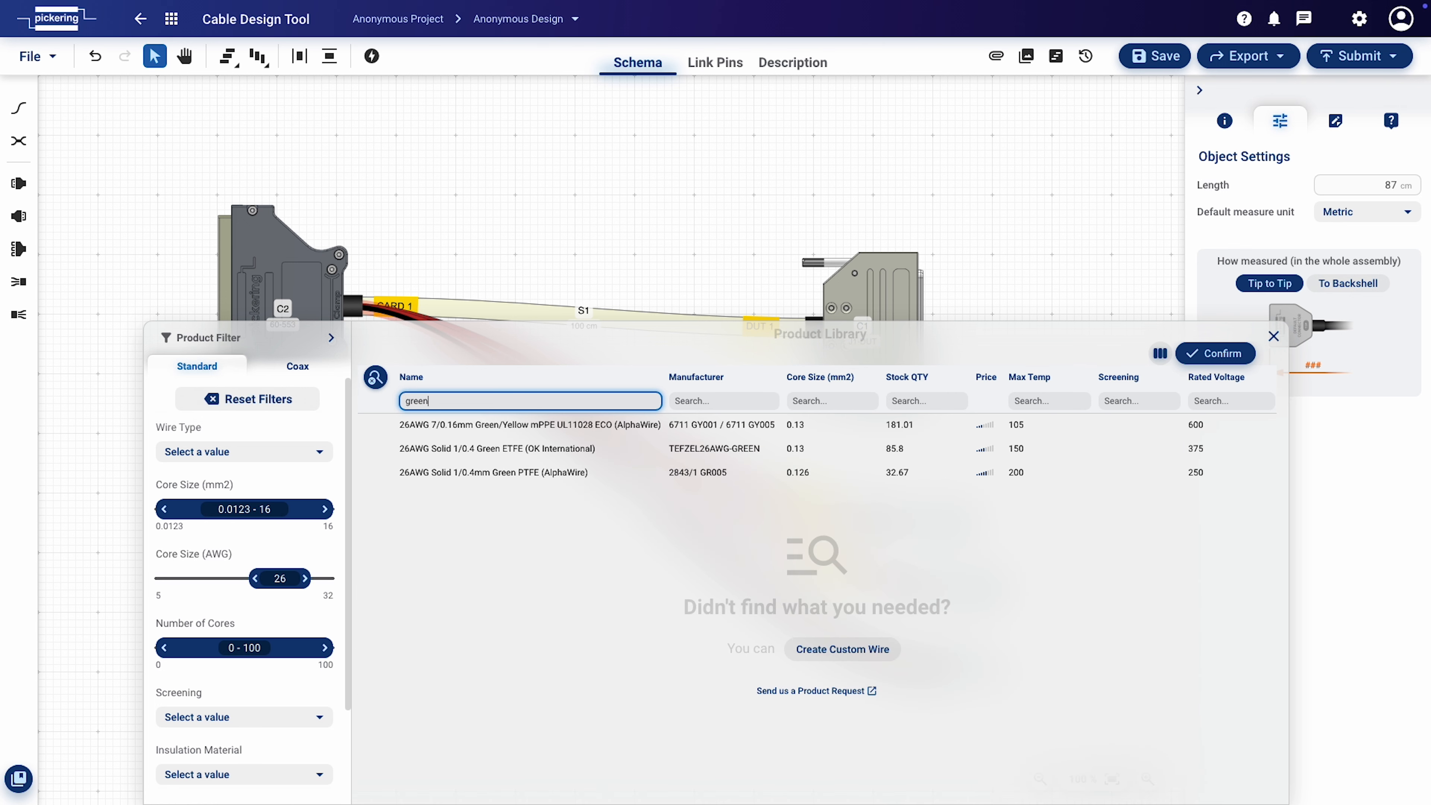
click(556, 427)
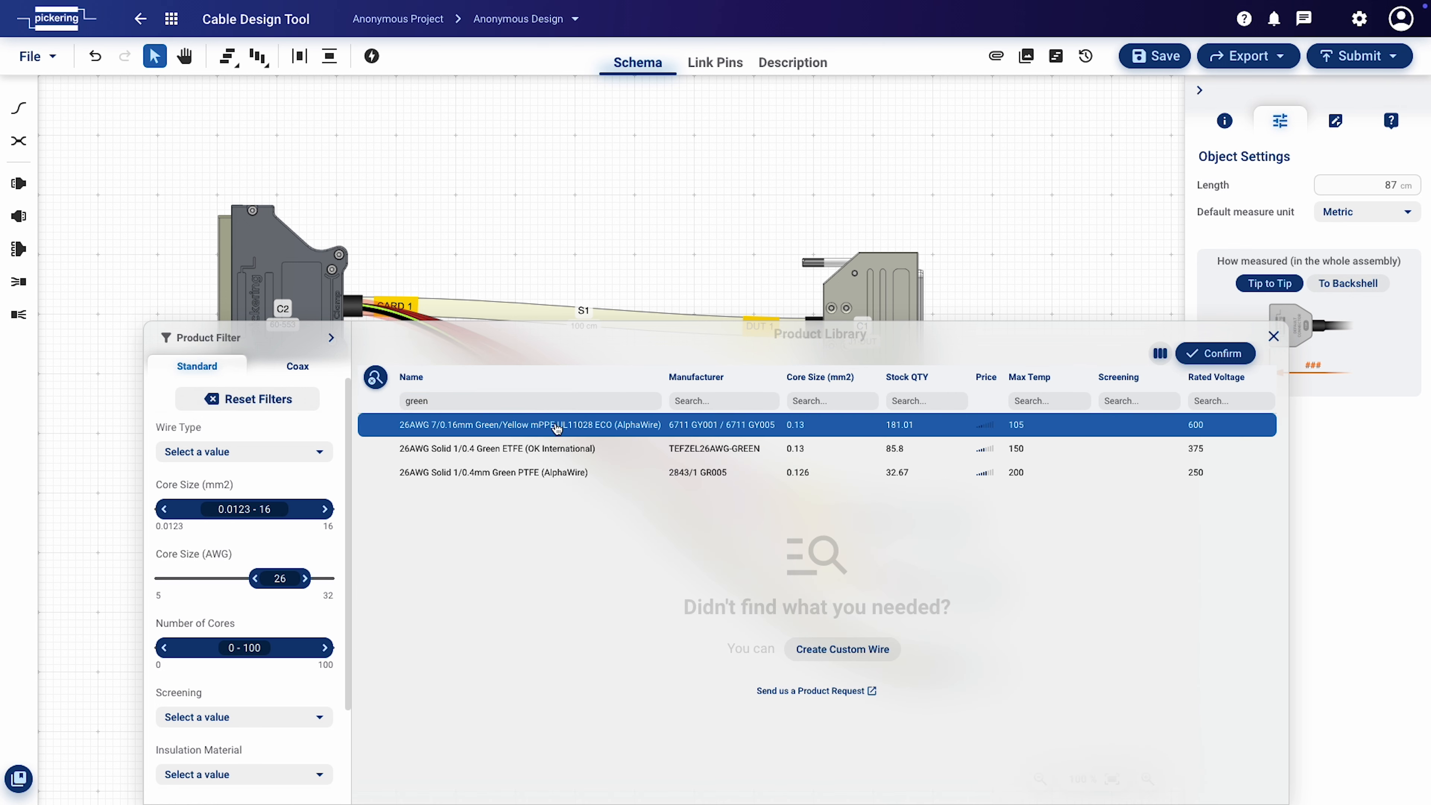
click(1215, 353)
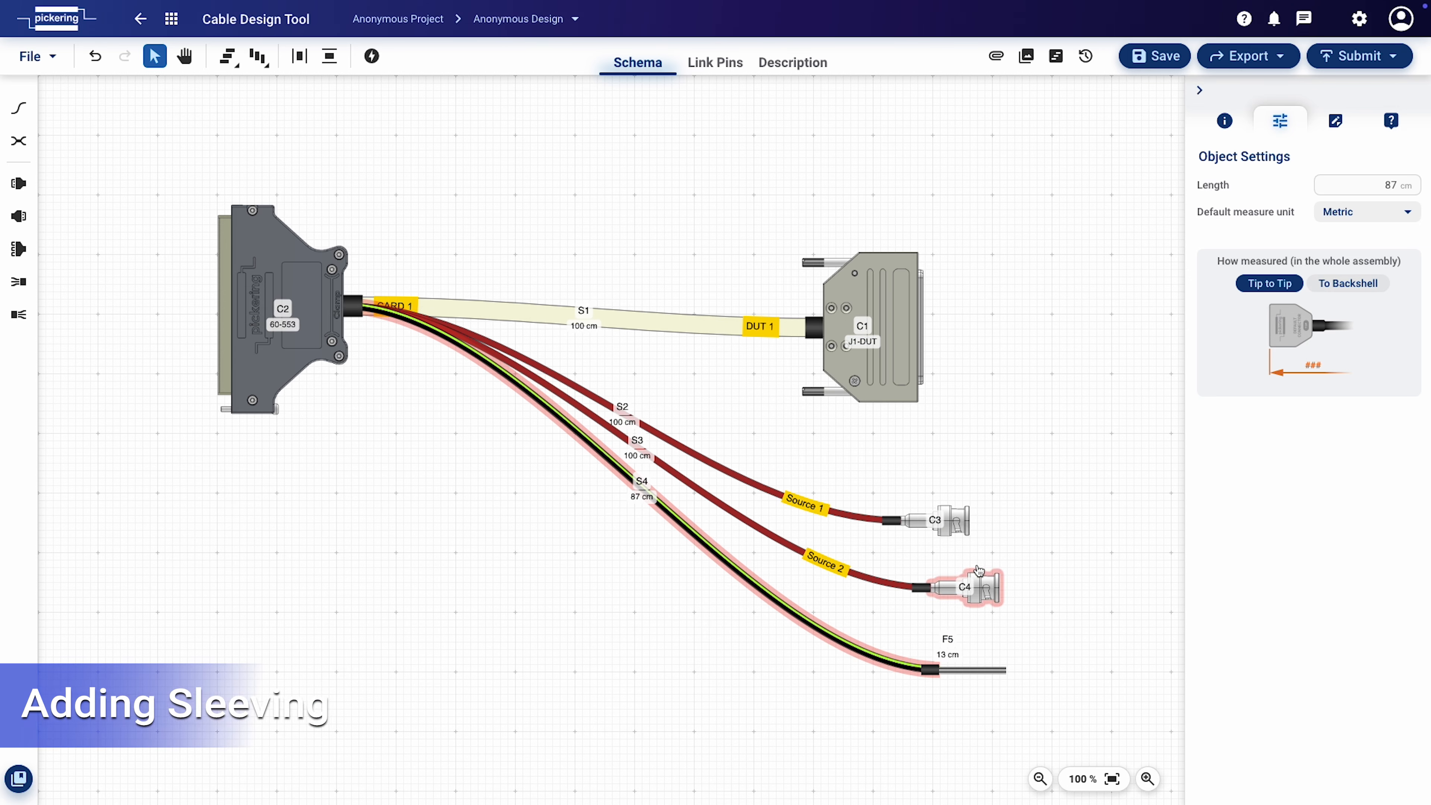
Apply a Black PET sleeve to cable S4
click(742, 581)
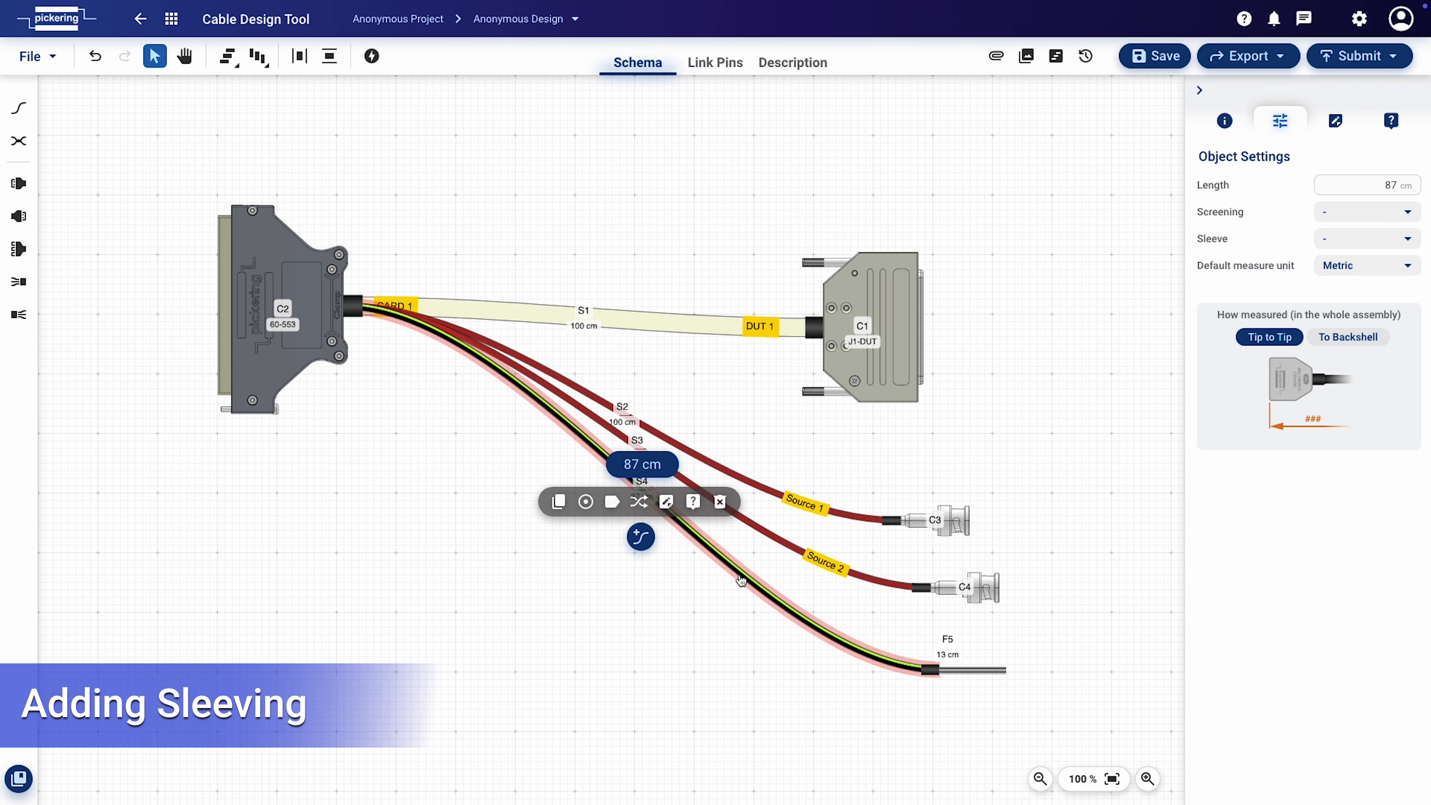
click(588, 507)
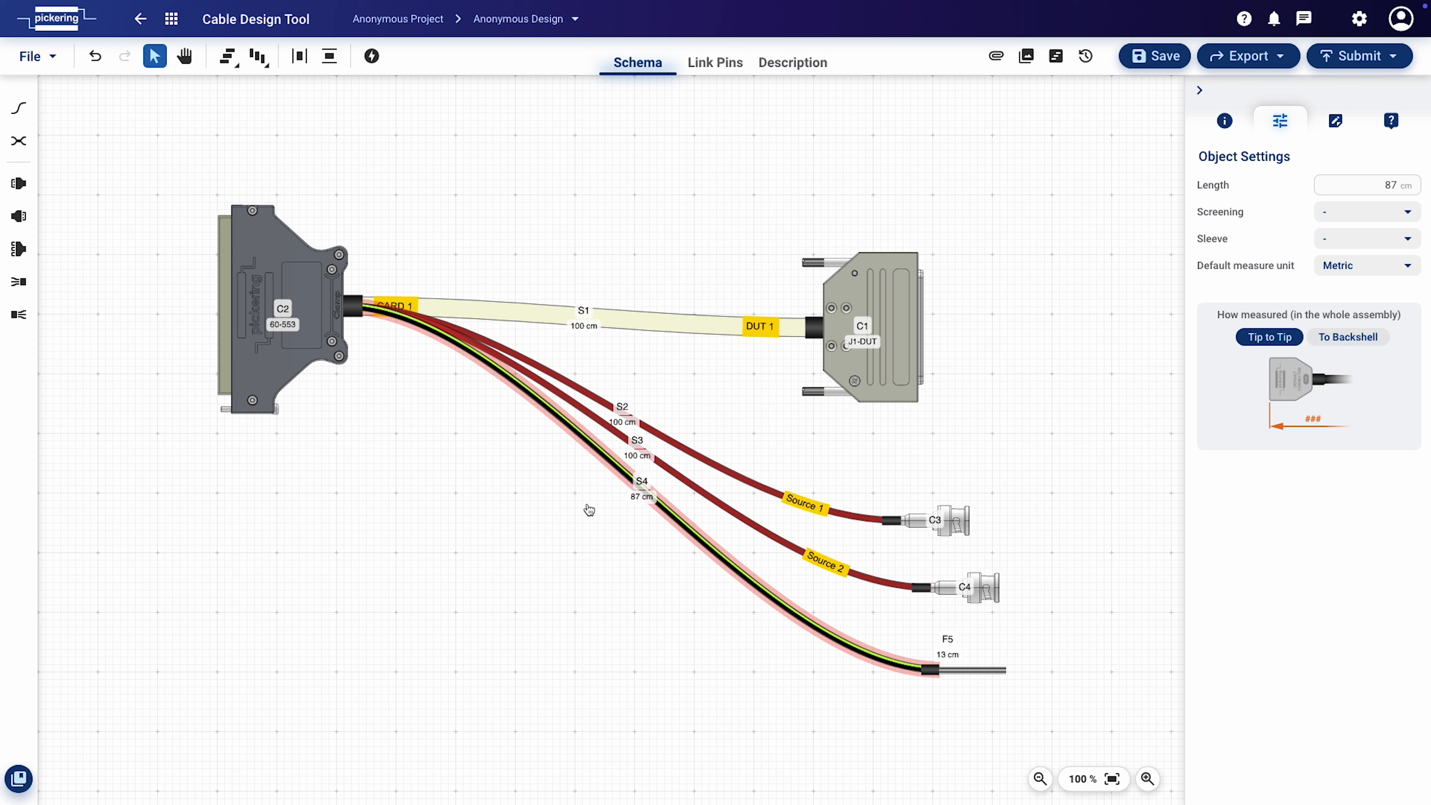
click(1357, 239)
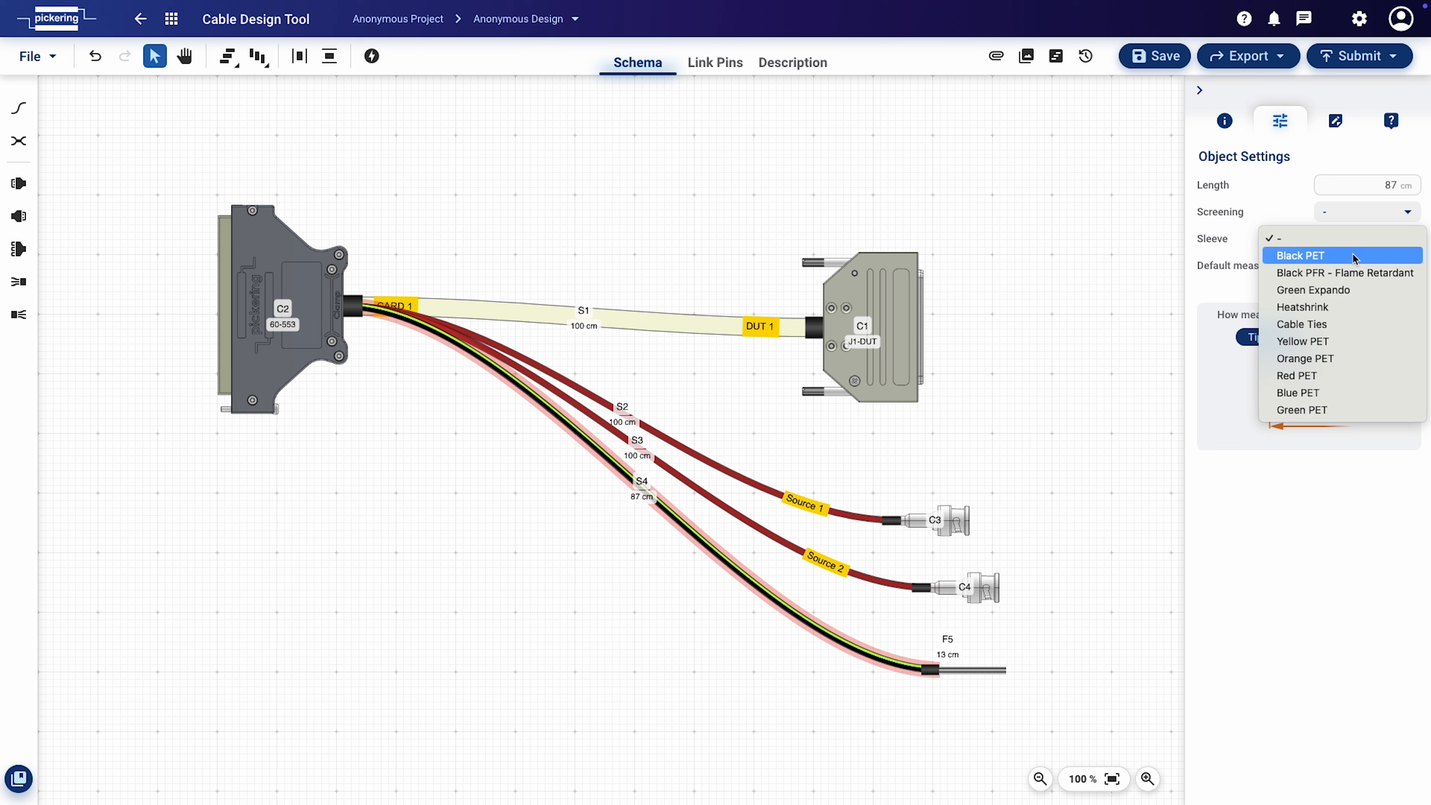
click(1355, 256)
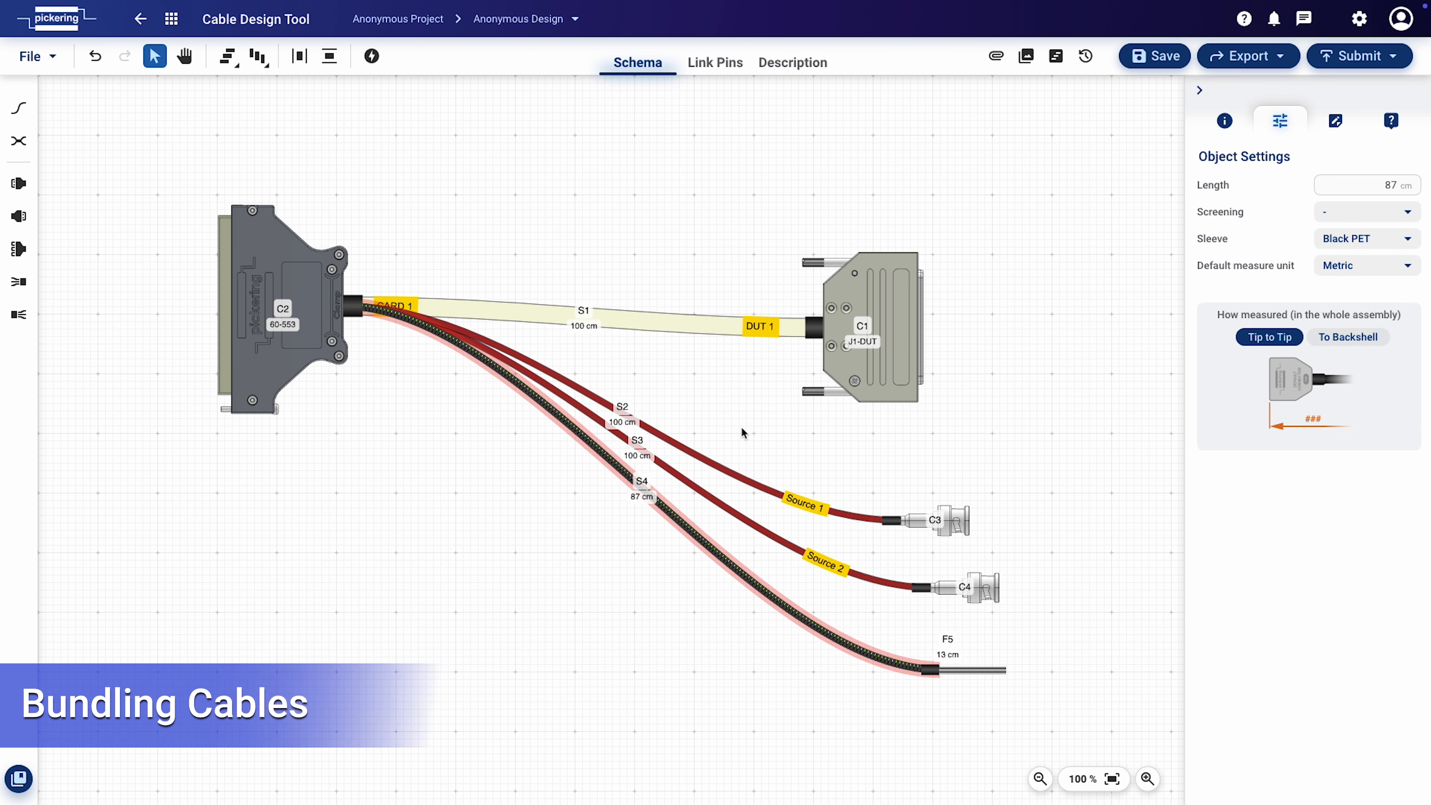
Bundle the coax cables S2 and S3 together on their run from C2
drag(739, 414, 755, 538)
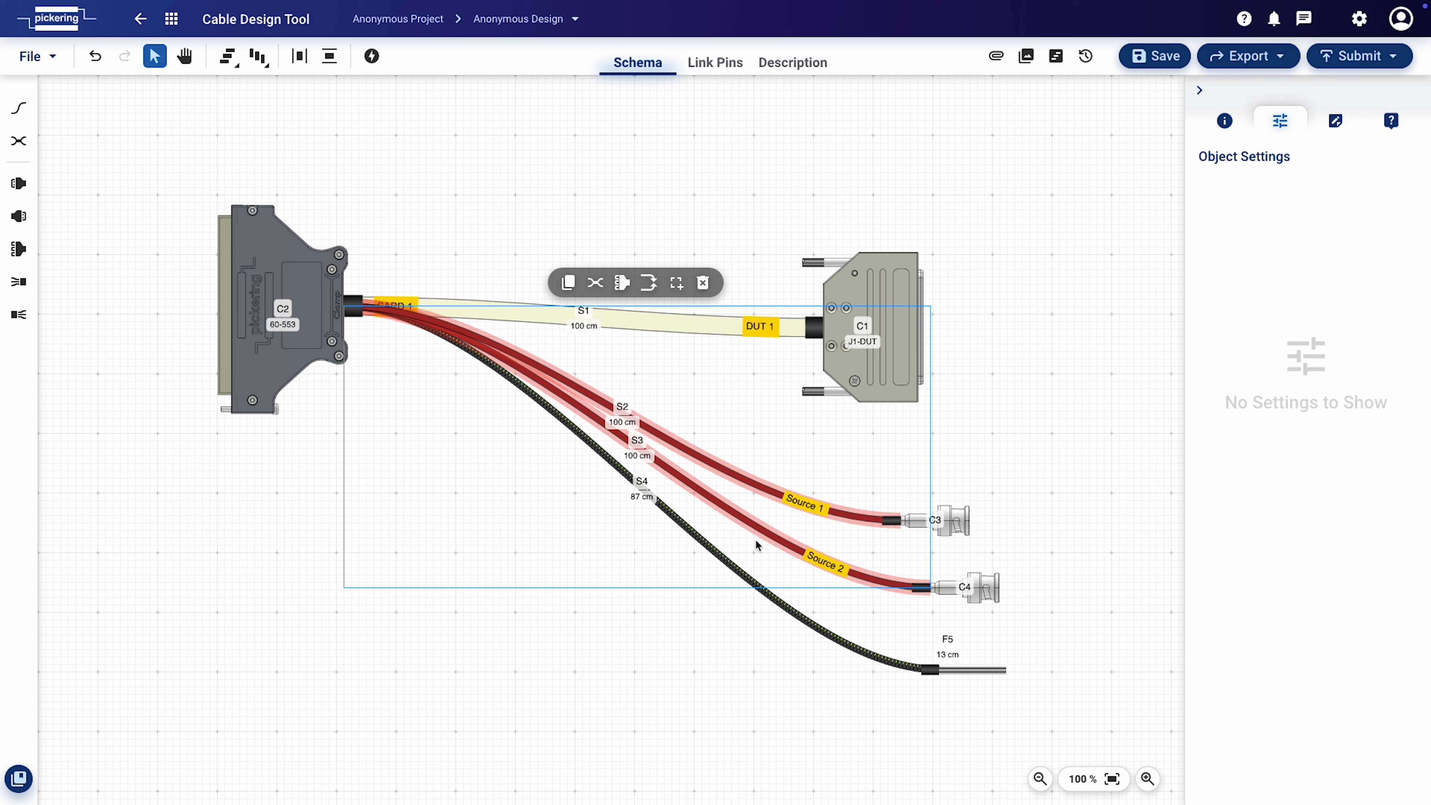
click(596, 287)
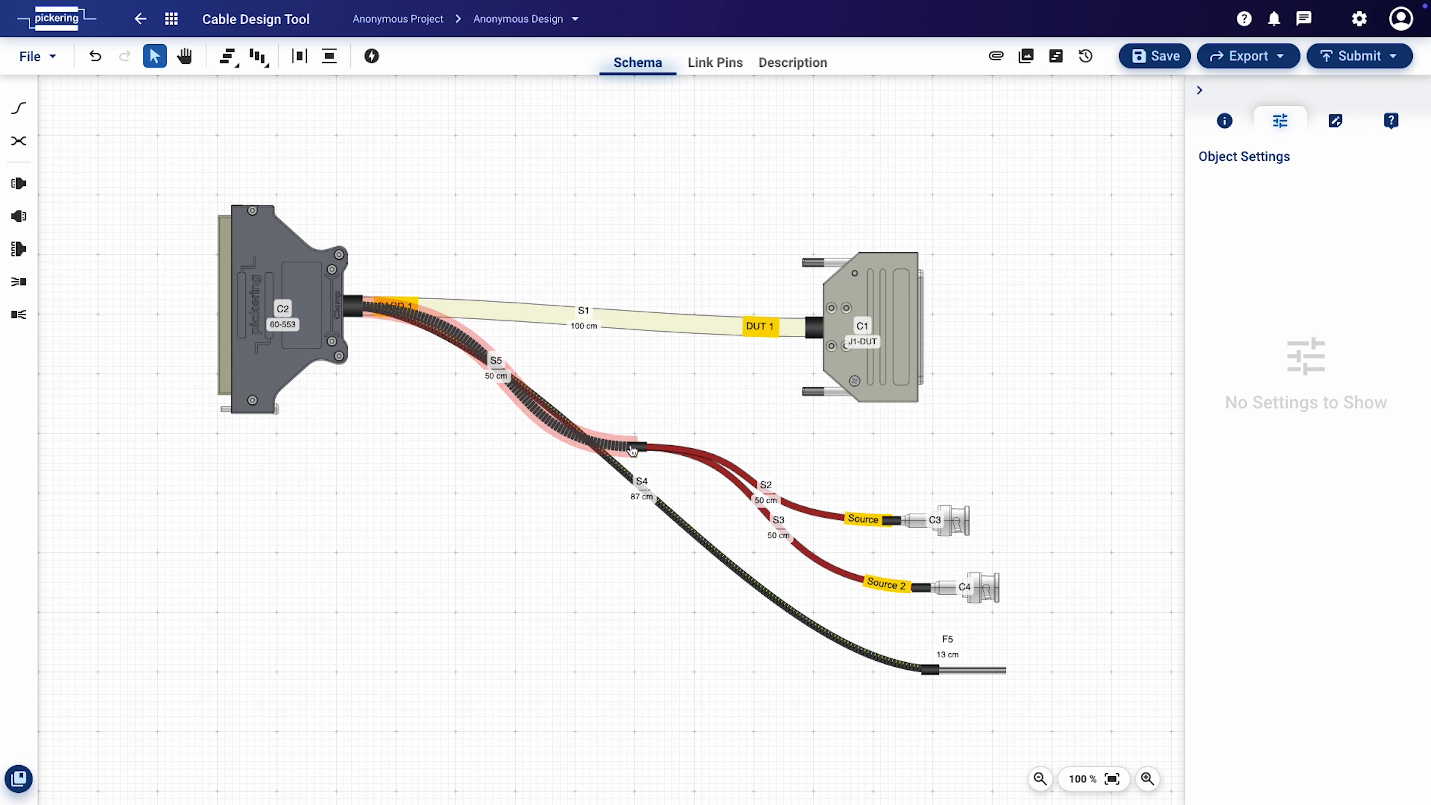
Reposition the free end of bundle S5, and right-align connectors C3 and C4 with flying lead F5
drag(632, 449, 697, 430)
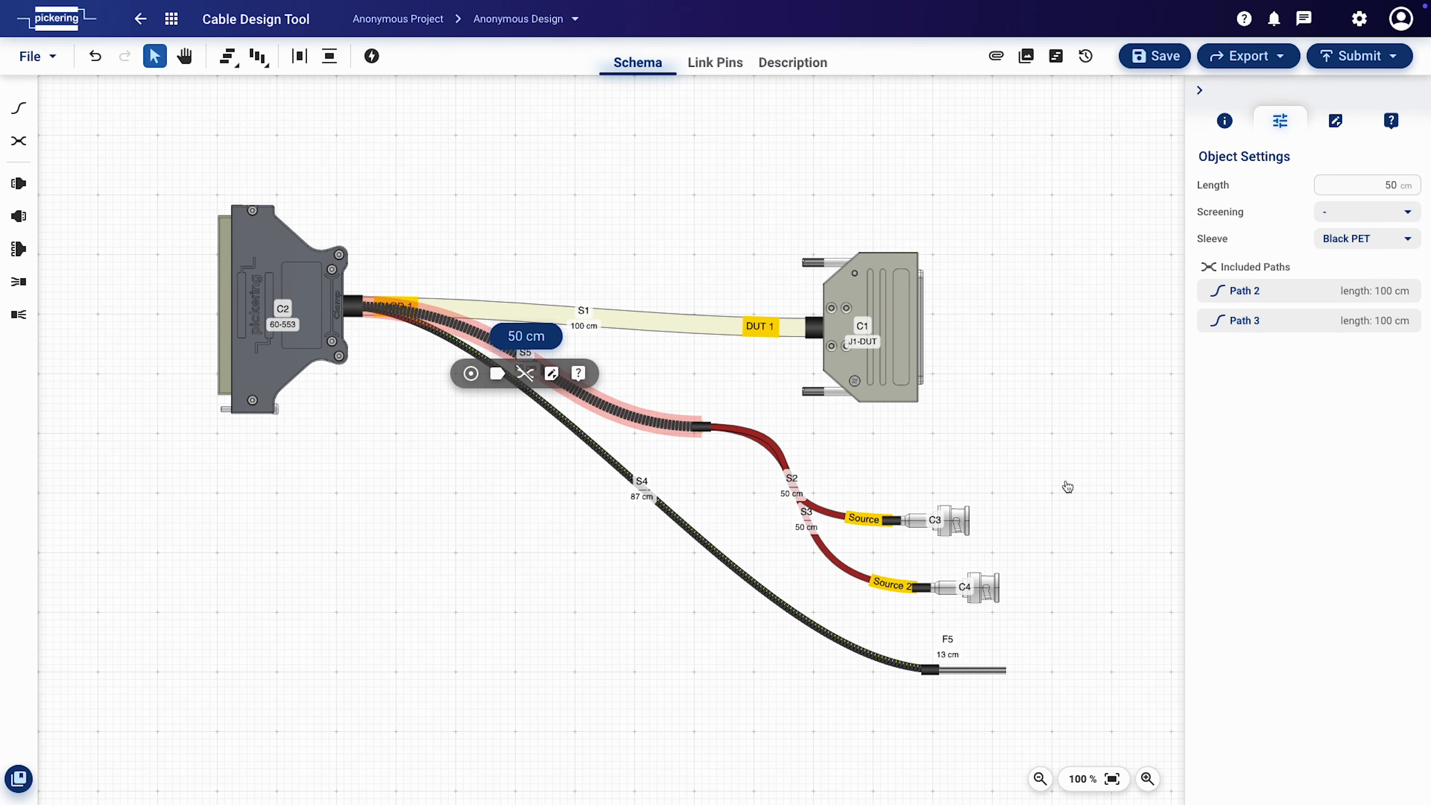
drag(1067, 480, 877, 722)
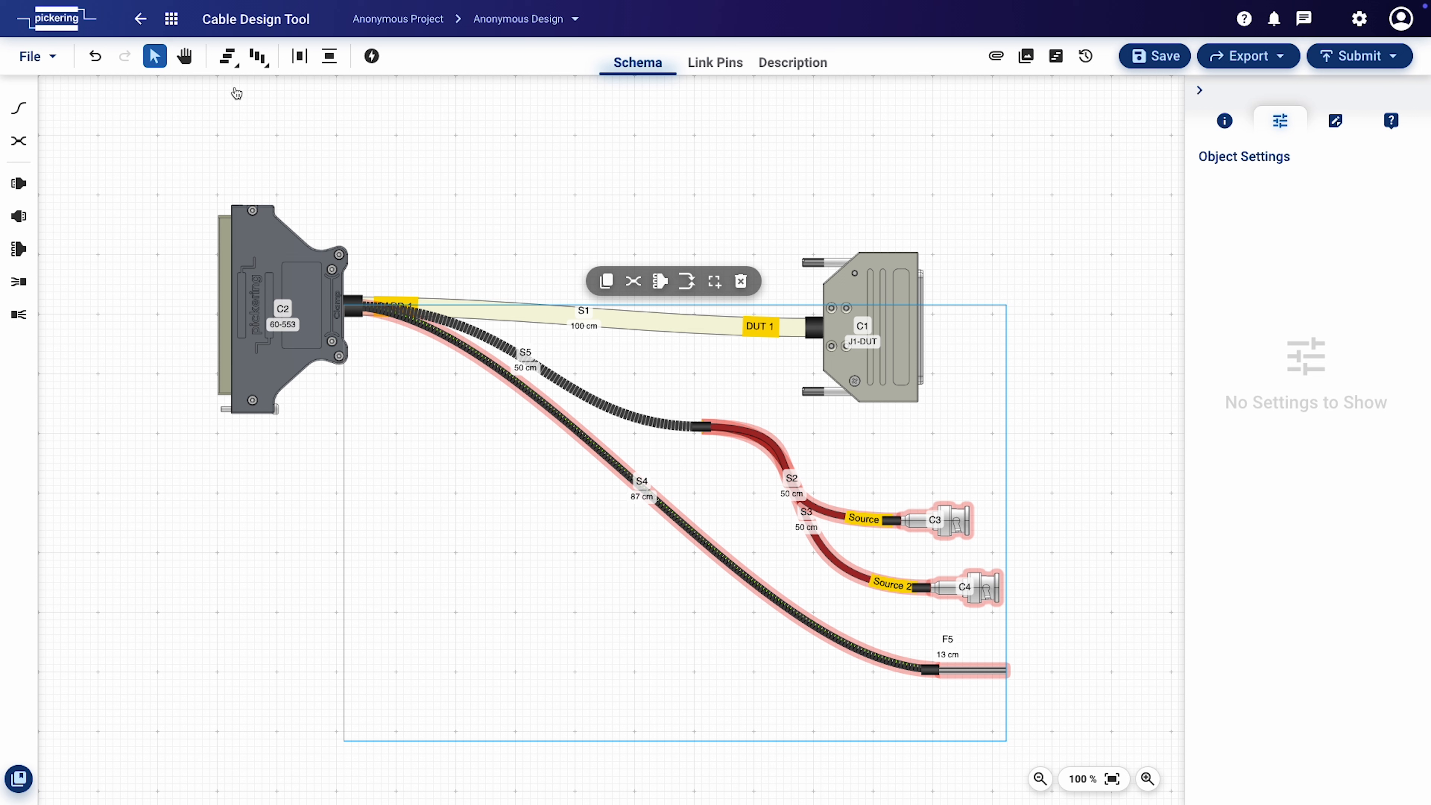
click(228, 57)
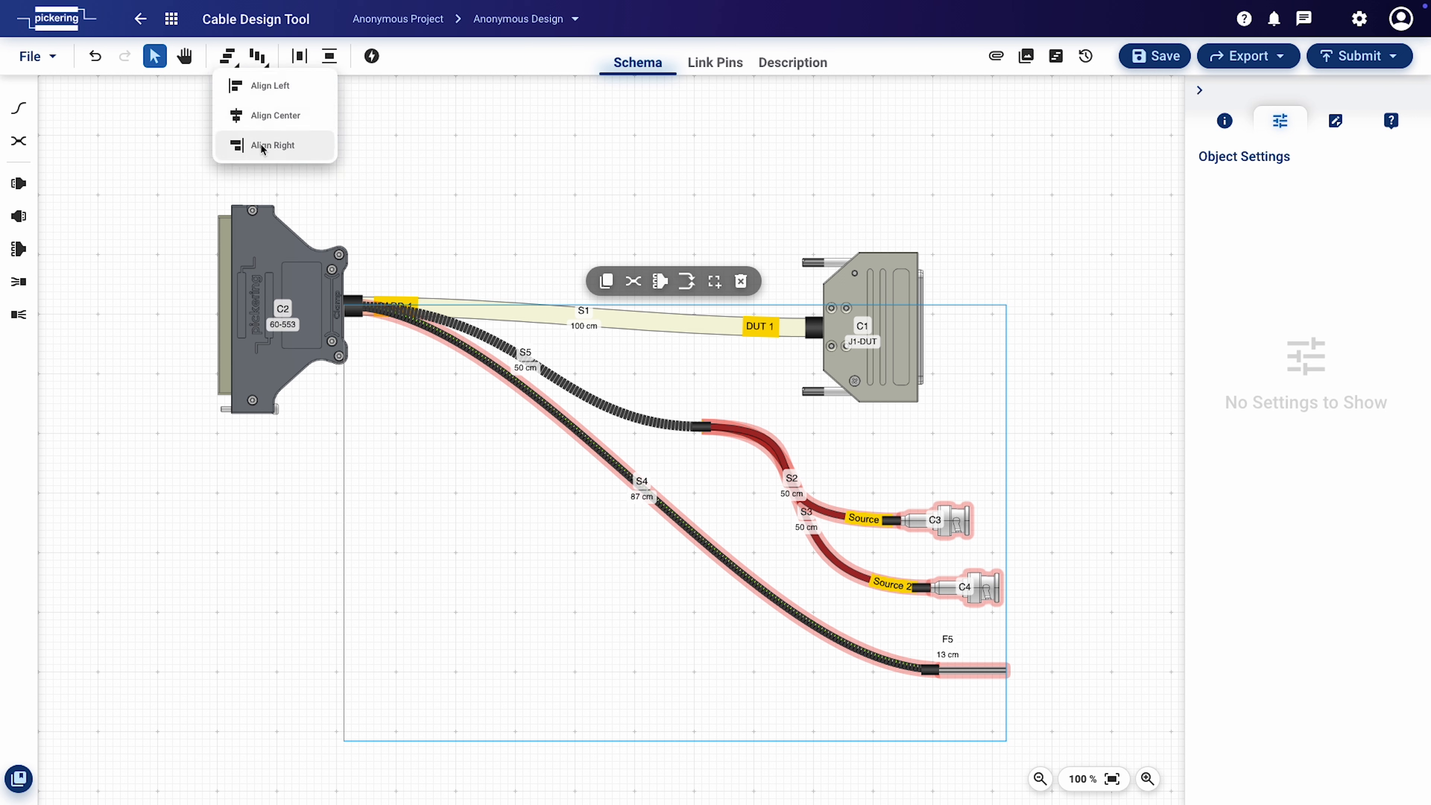
click(261, 146)
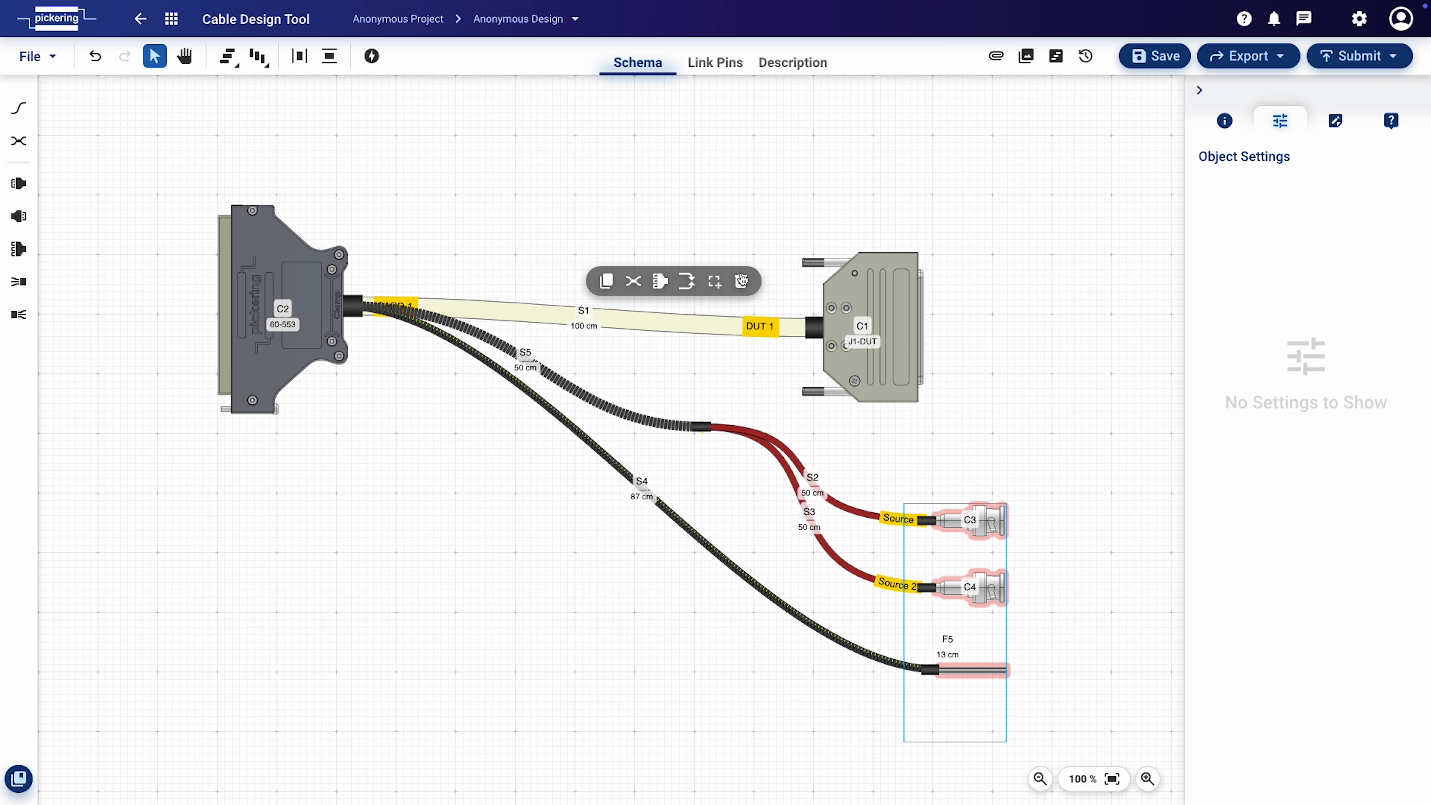
Move connector C1 level with C2, and bring the CARD 1, Source 1 and Source 2 labels in front of their cables
click(892, 304)
drag(892, 303, 957, 286)
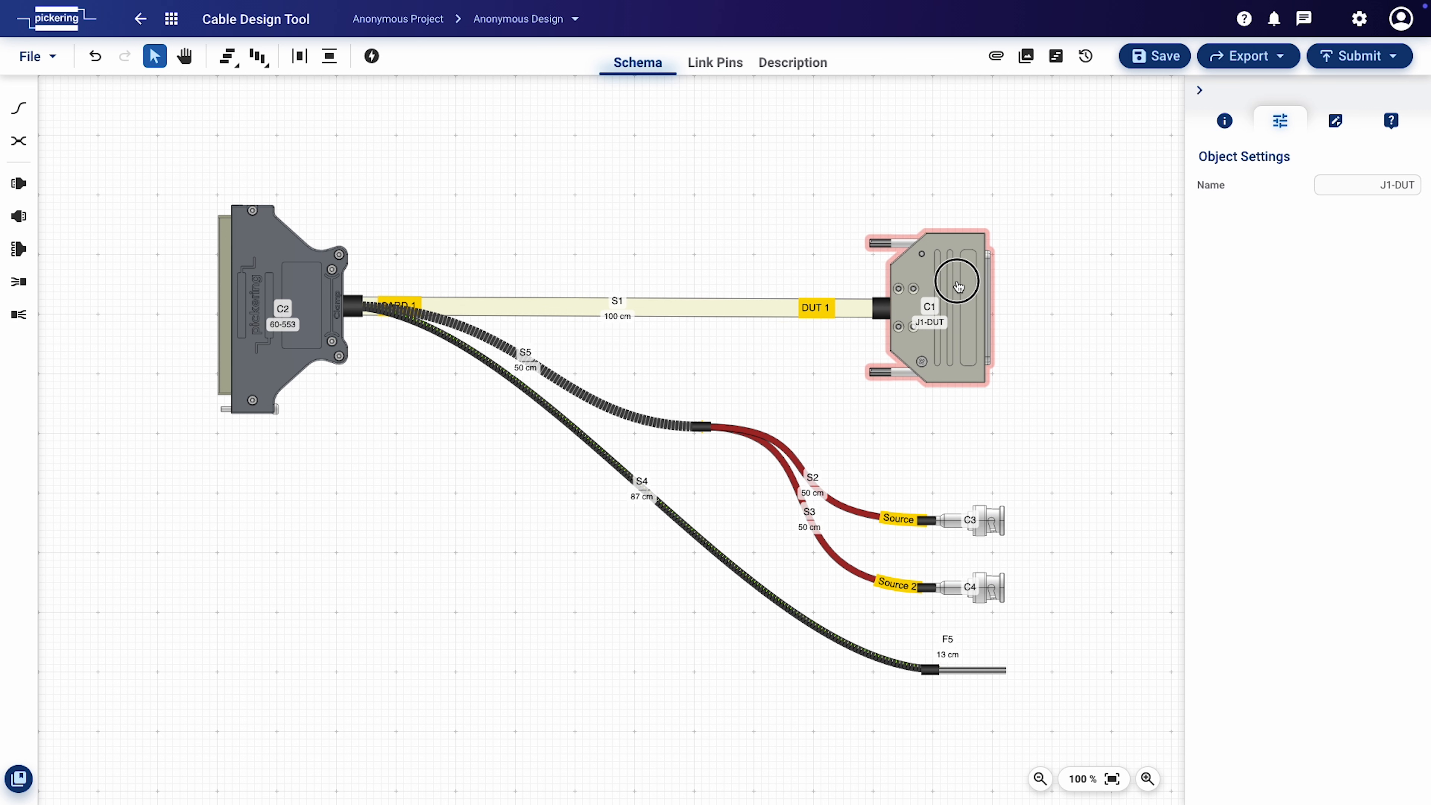
click(432, 305)
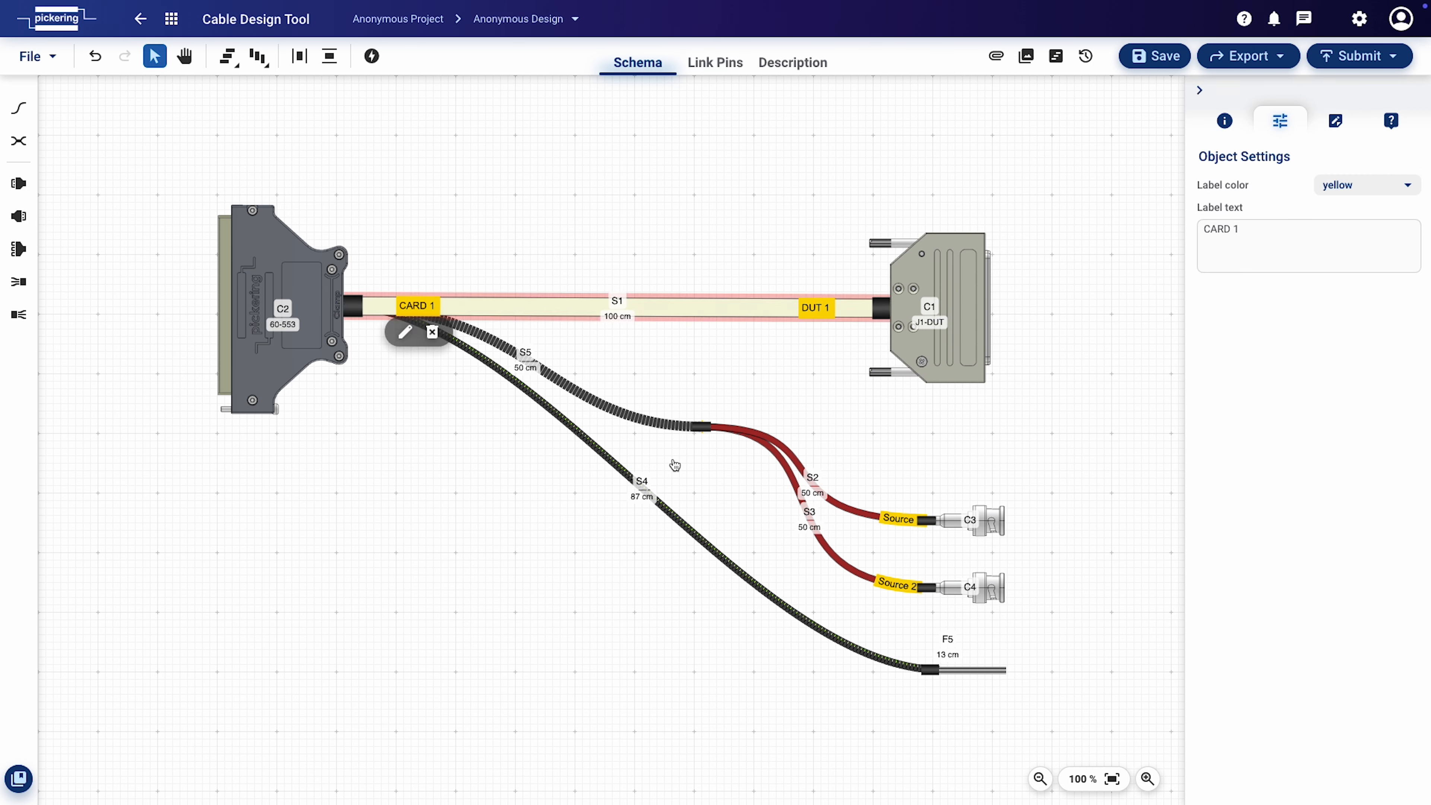
click(889, 514)
click(890, 585)
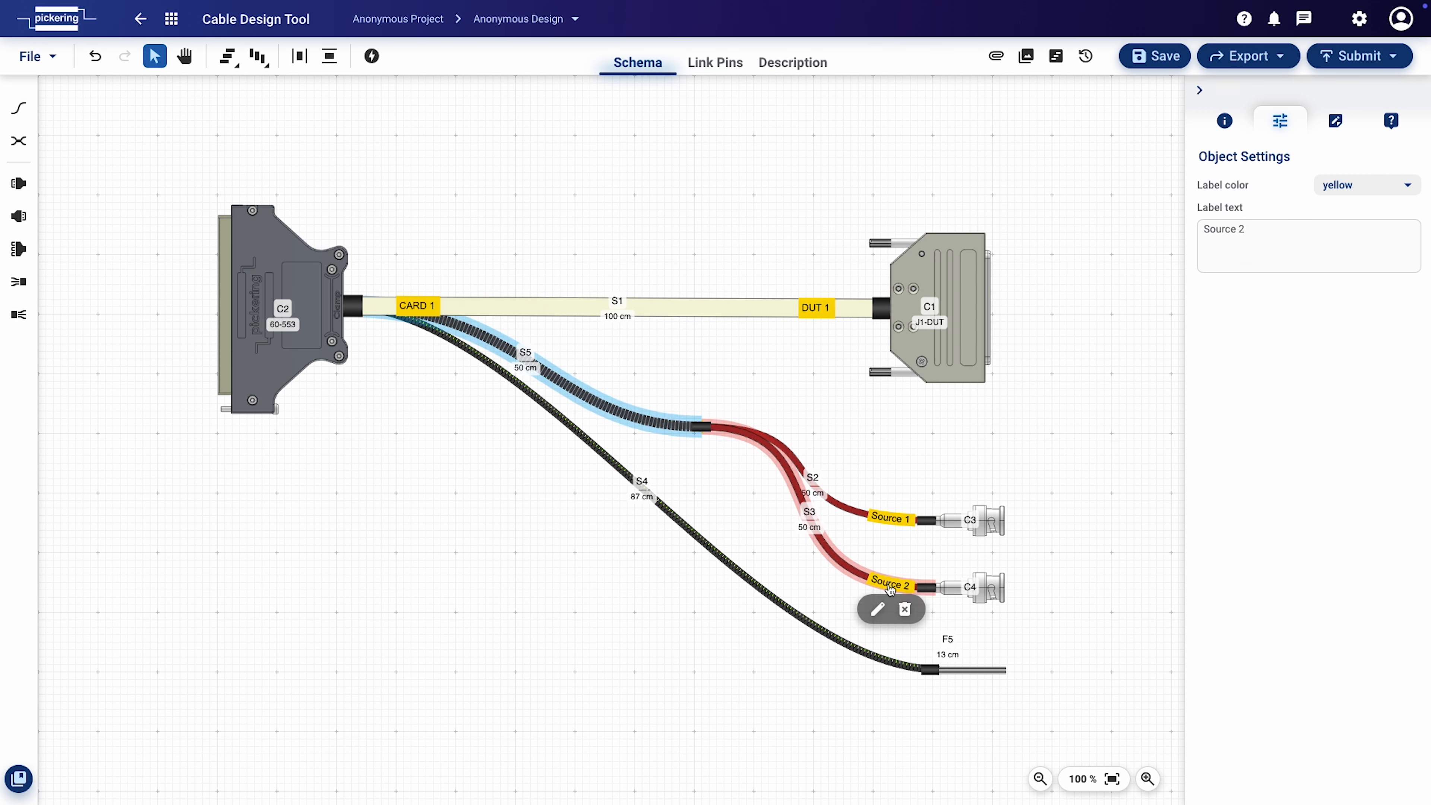
click(1112, 779)
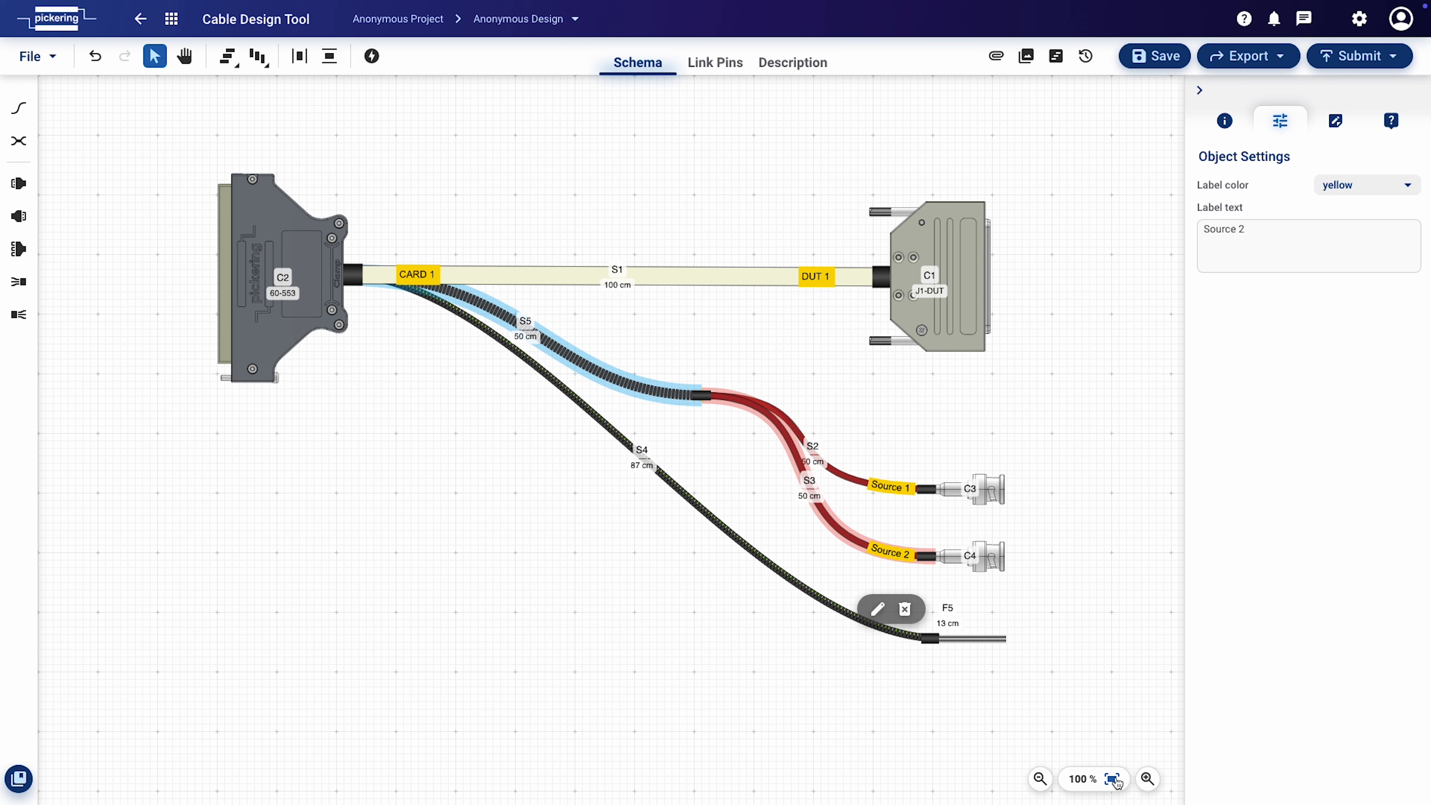
click(1109, 730)
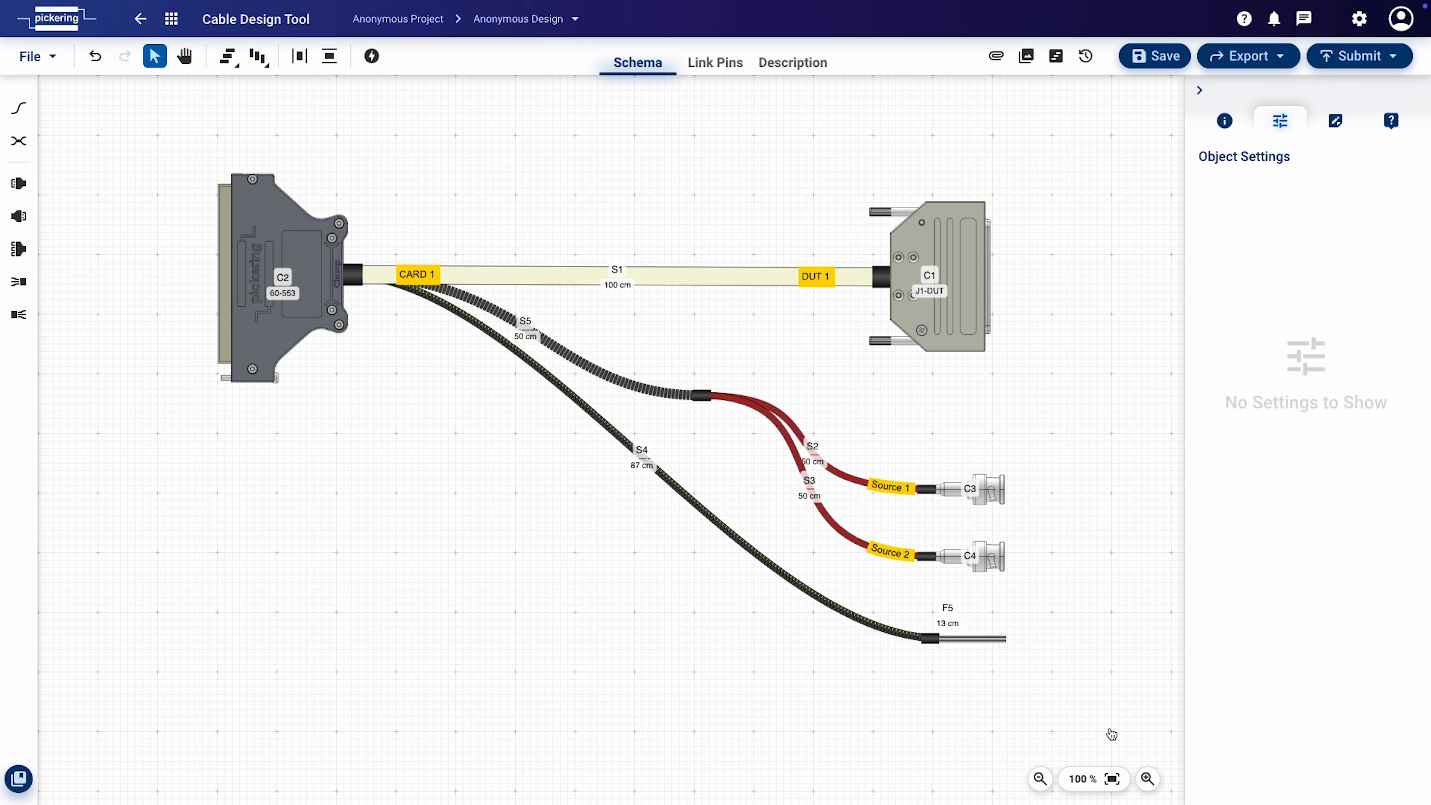
Start linking pins for cable S1, selecting the DIN41612 F 20-26AWG (Erni) and Dtype MIL-39029 M 20-24AWG Size 20 (TE Connectivity) crimp pins
click(729, 285)
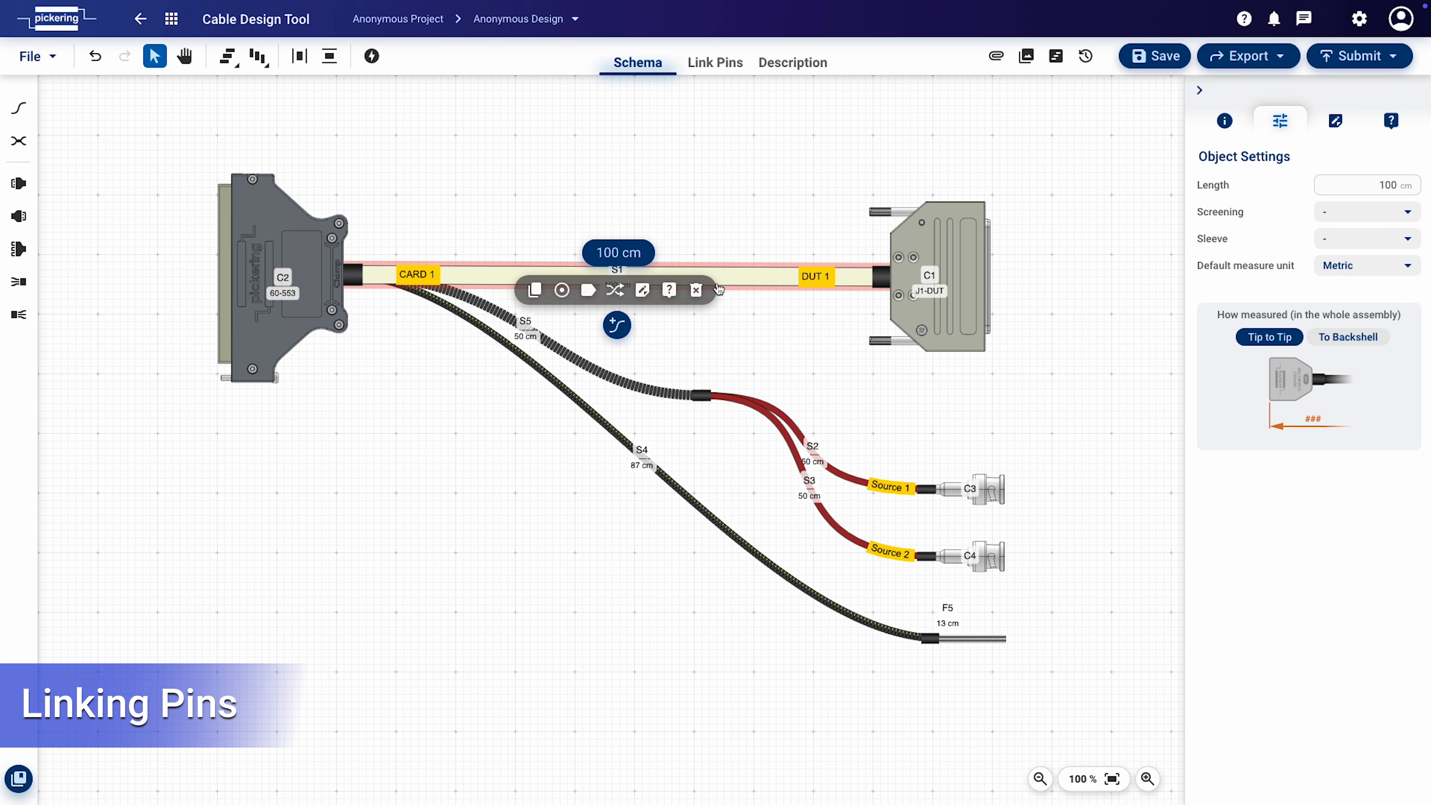
click(615, 291)
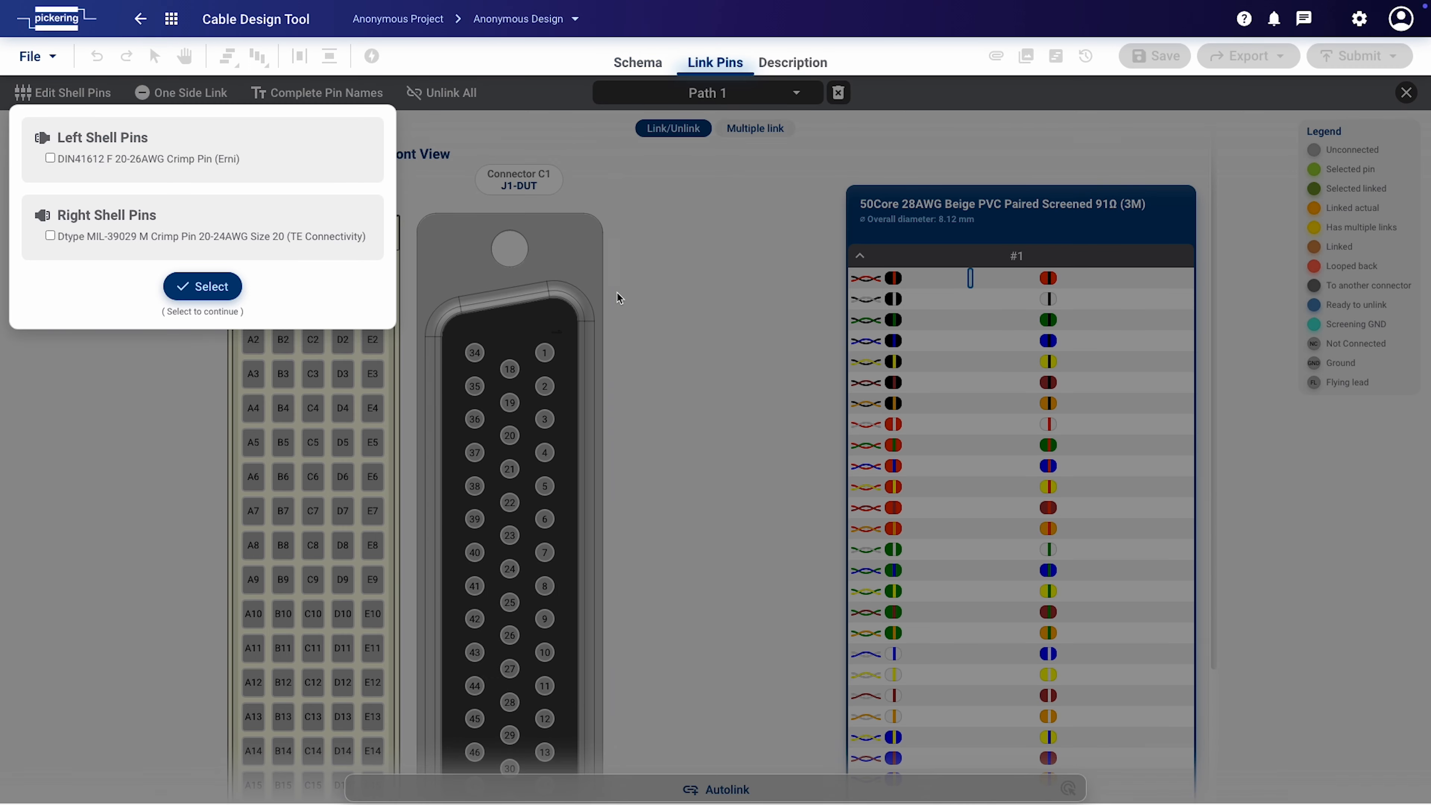
click(52, 161)
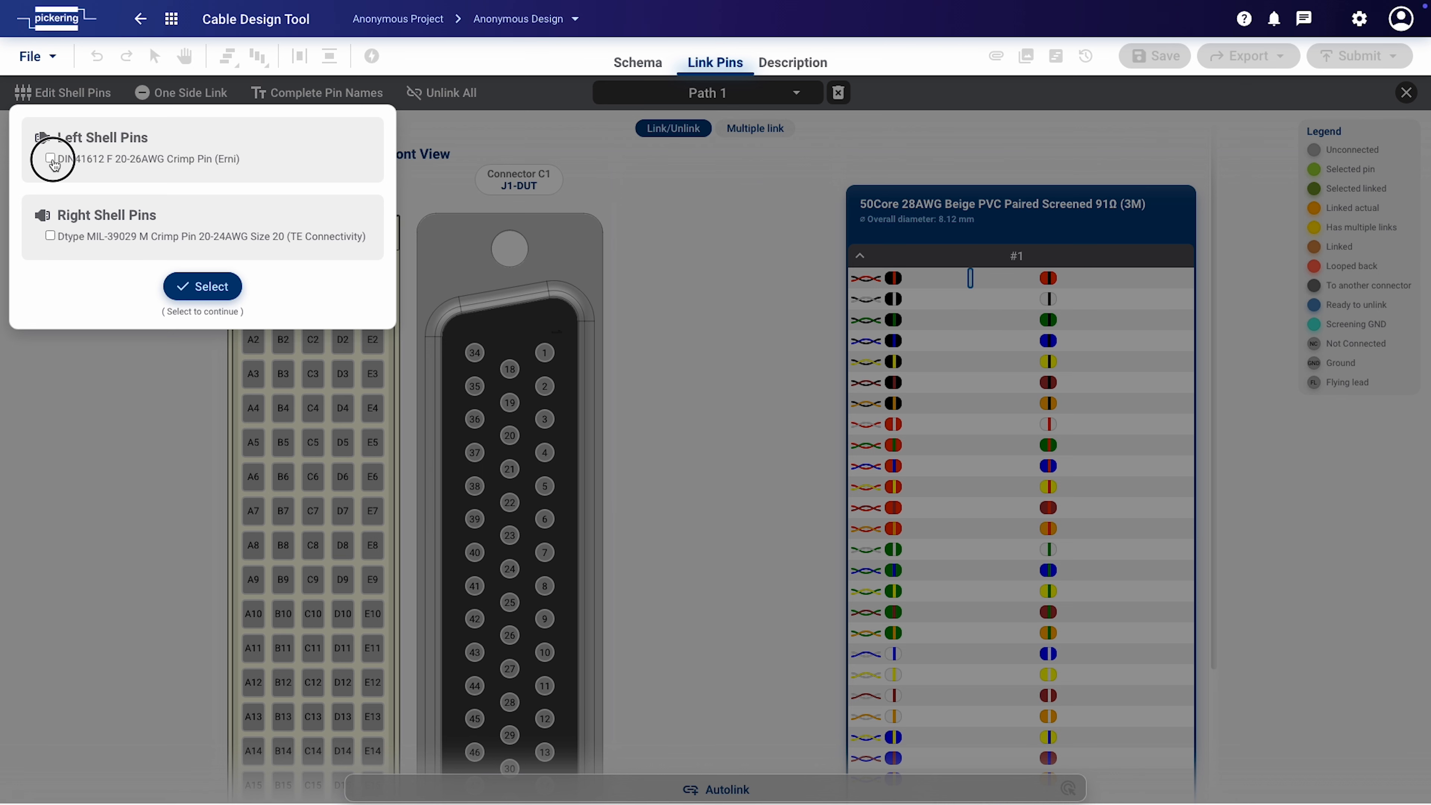
click(50, 238)
click(192, 287)
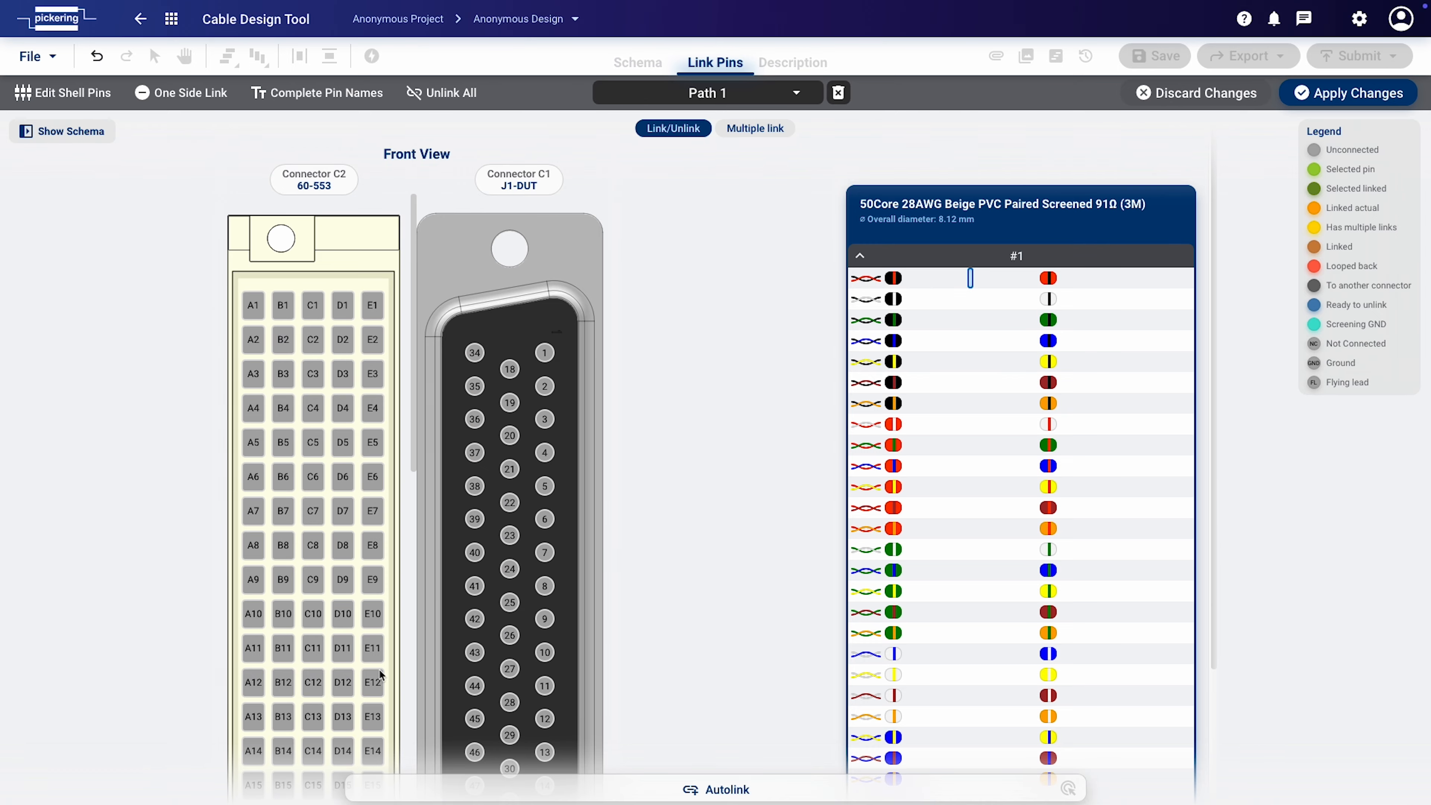
Autolink 50 pins between C2 and C1 with a left connector offset of 2
mouse_move(413, 789)
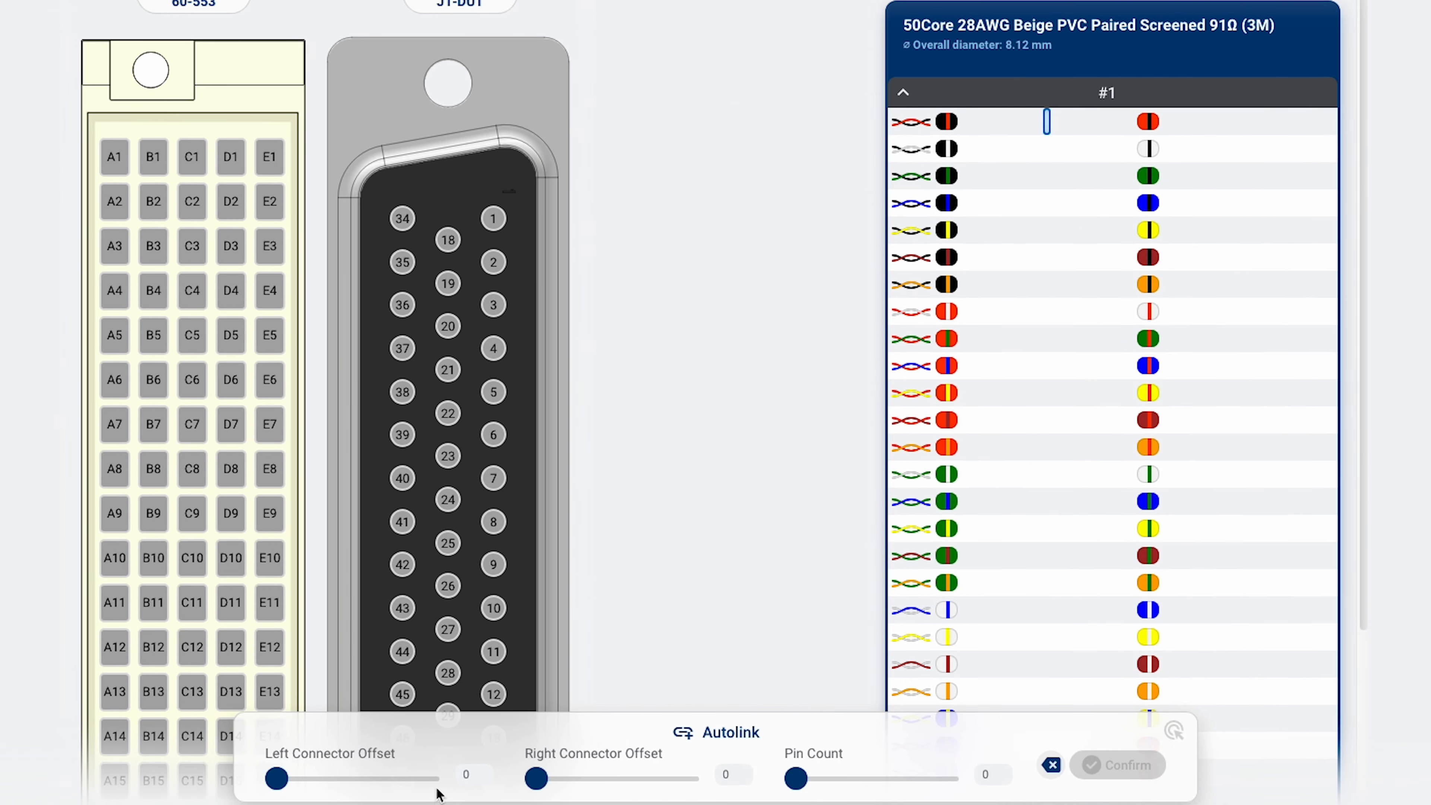
click(487, 772)
click(487, 772)
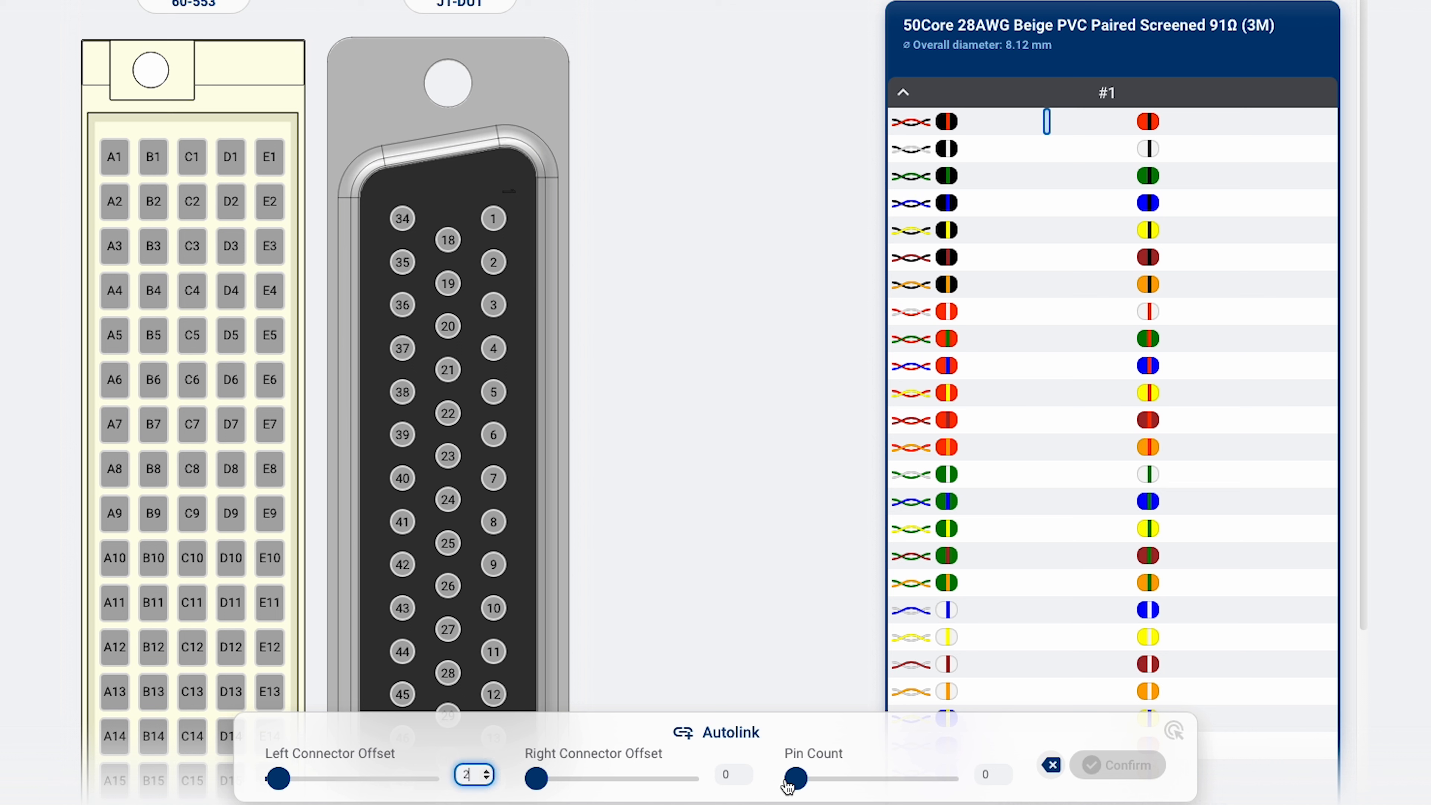
drag(805, 786, 959, 792)
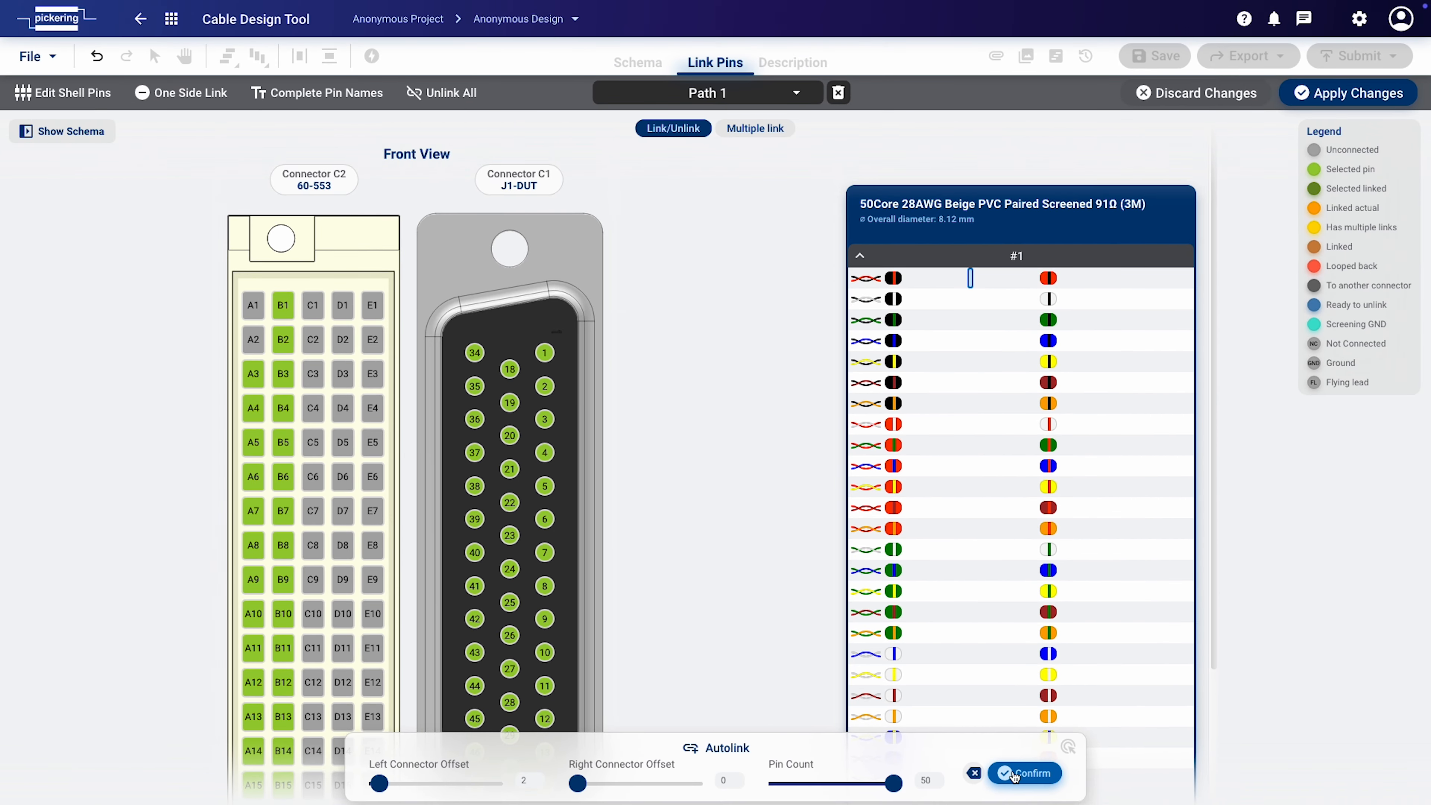
click(1021, 773)
Connect the multicore screening to the backshell/strain relief at both C2 and C1, and apply the Path 1 changes
scroll(486, 648, down, 3)
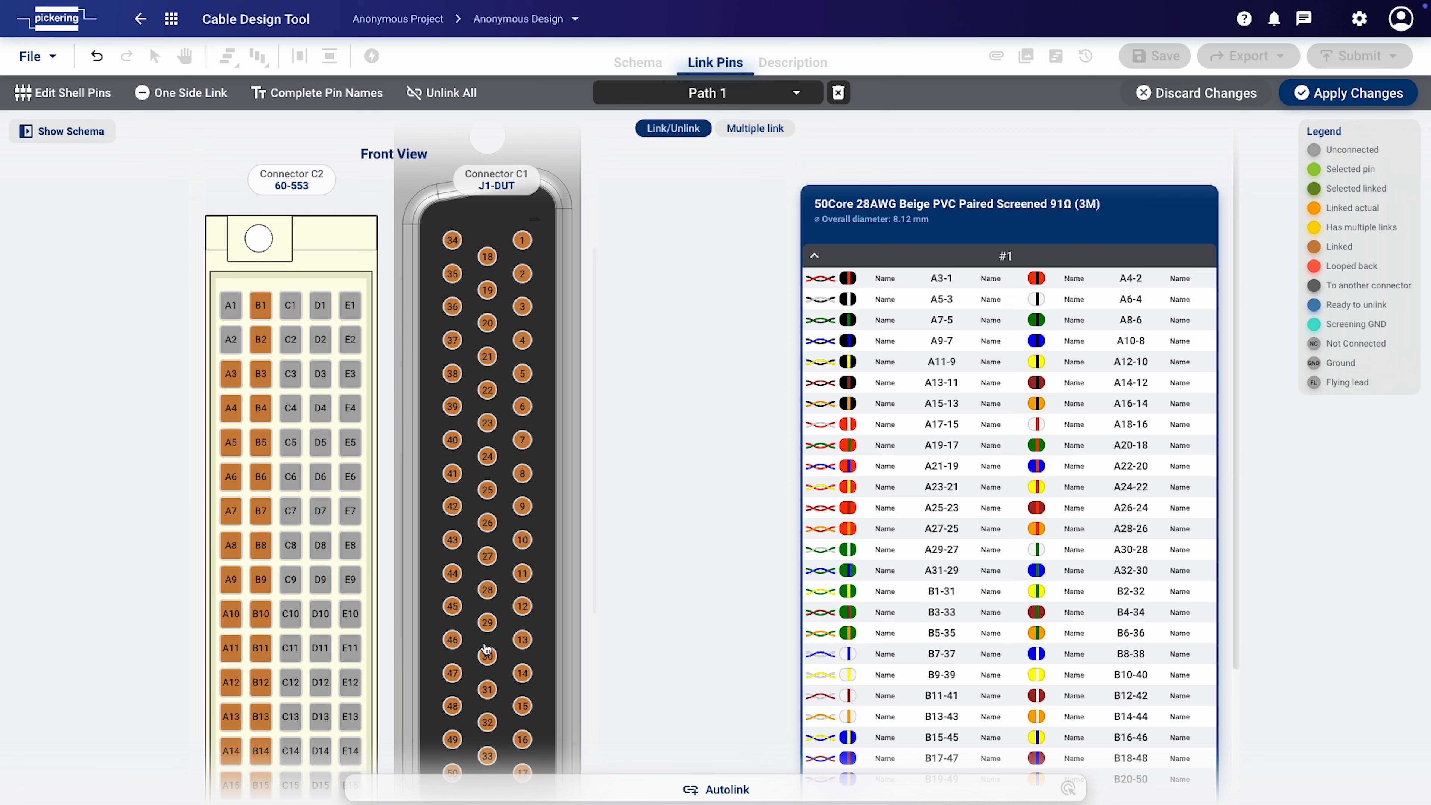
scroll(487, 647, up, 3)
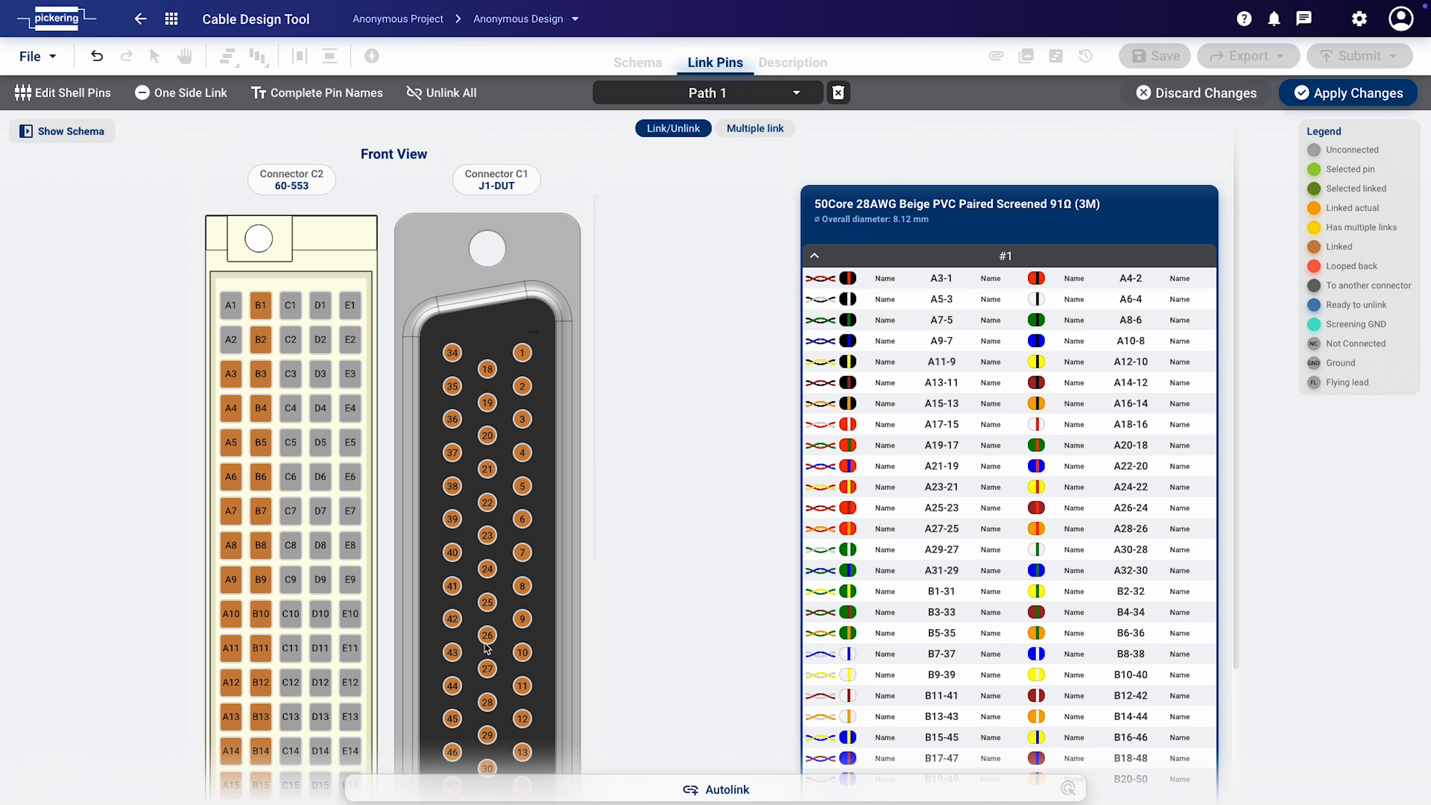
scroll(1147, 560, down, 3)
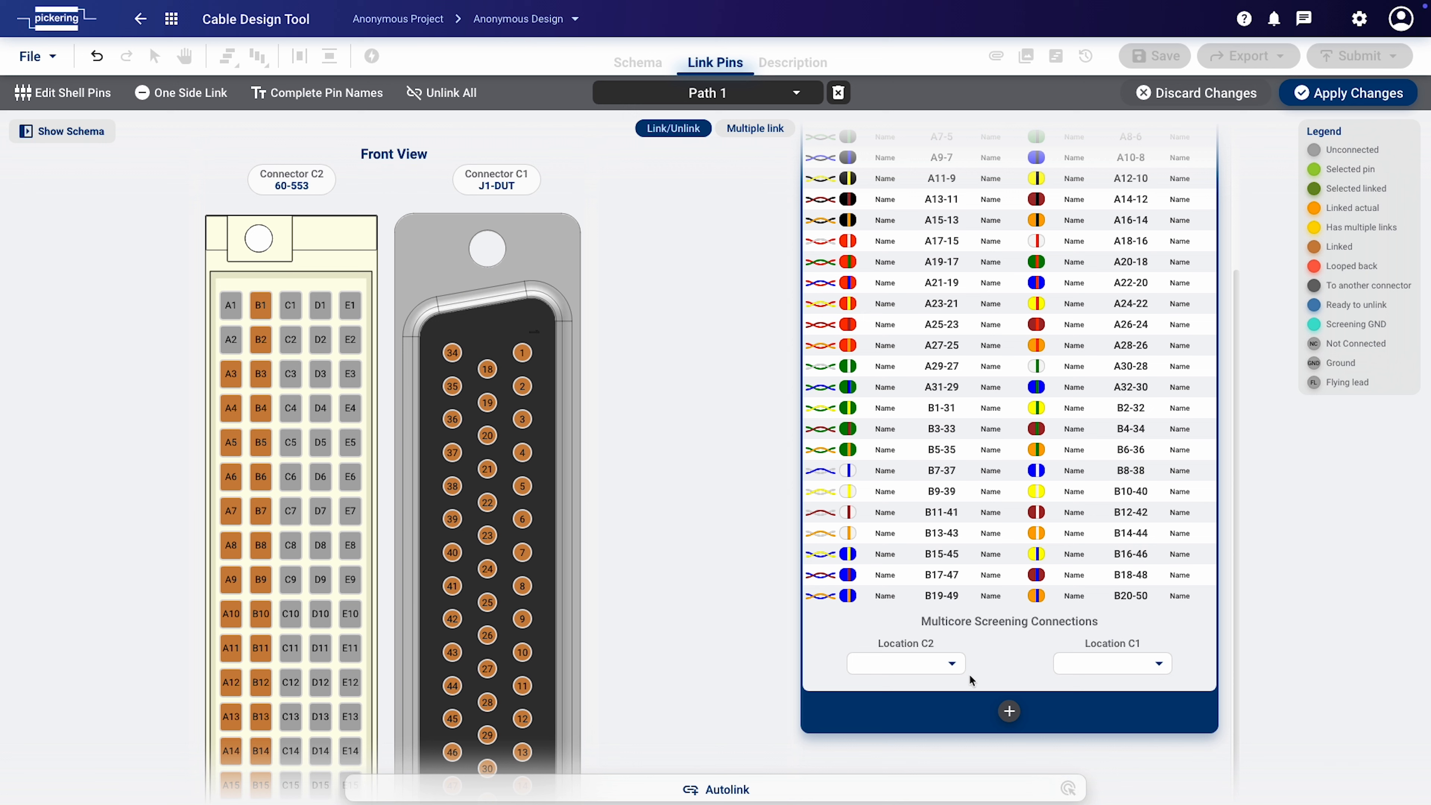
click(953, 669)
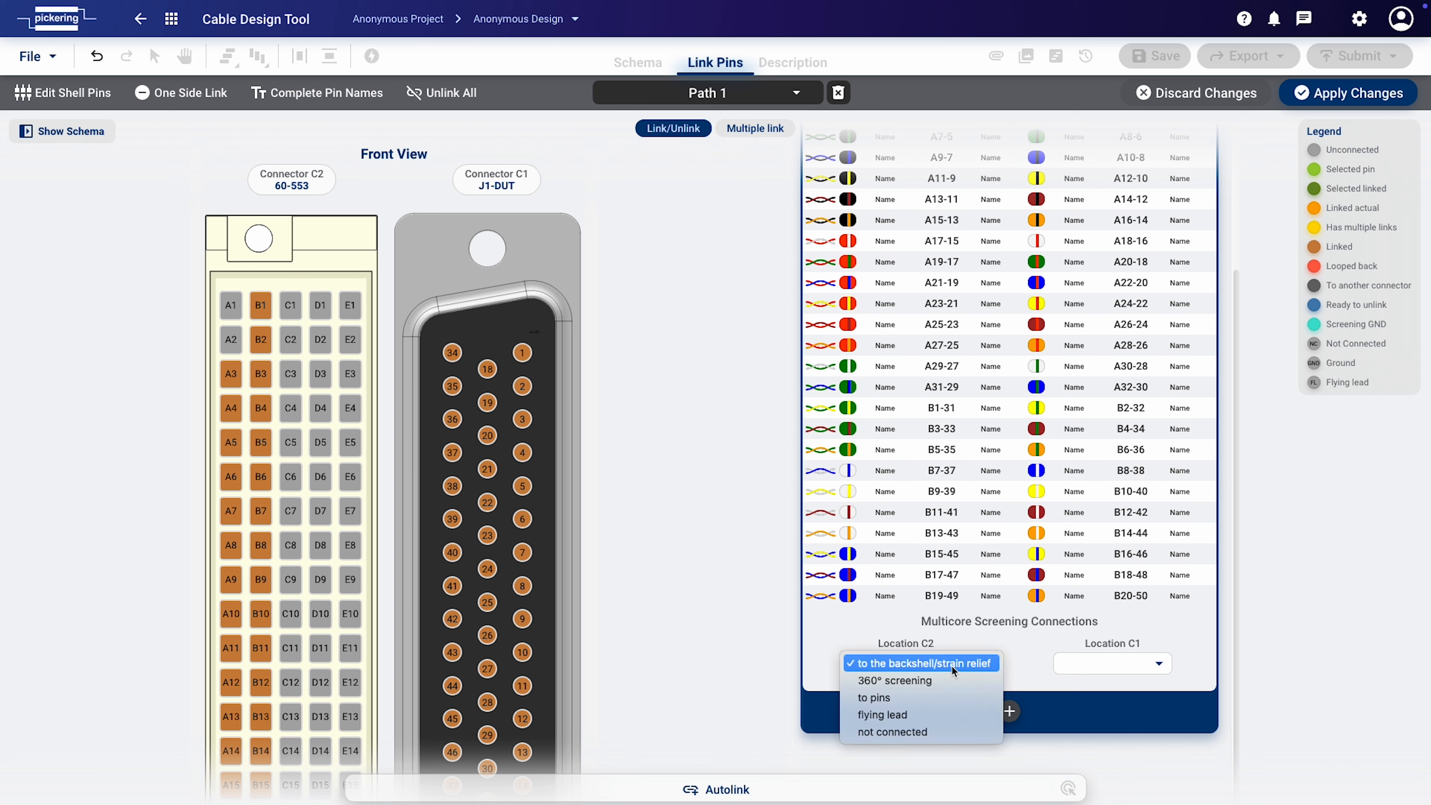
click(952, 664)
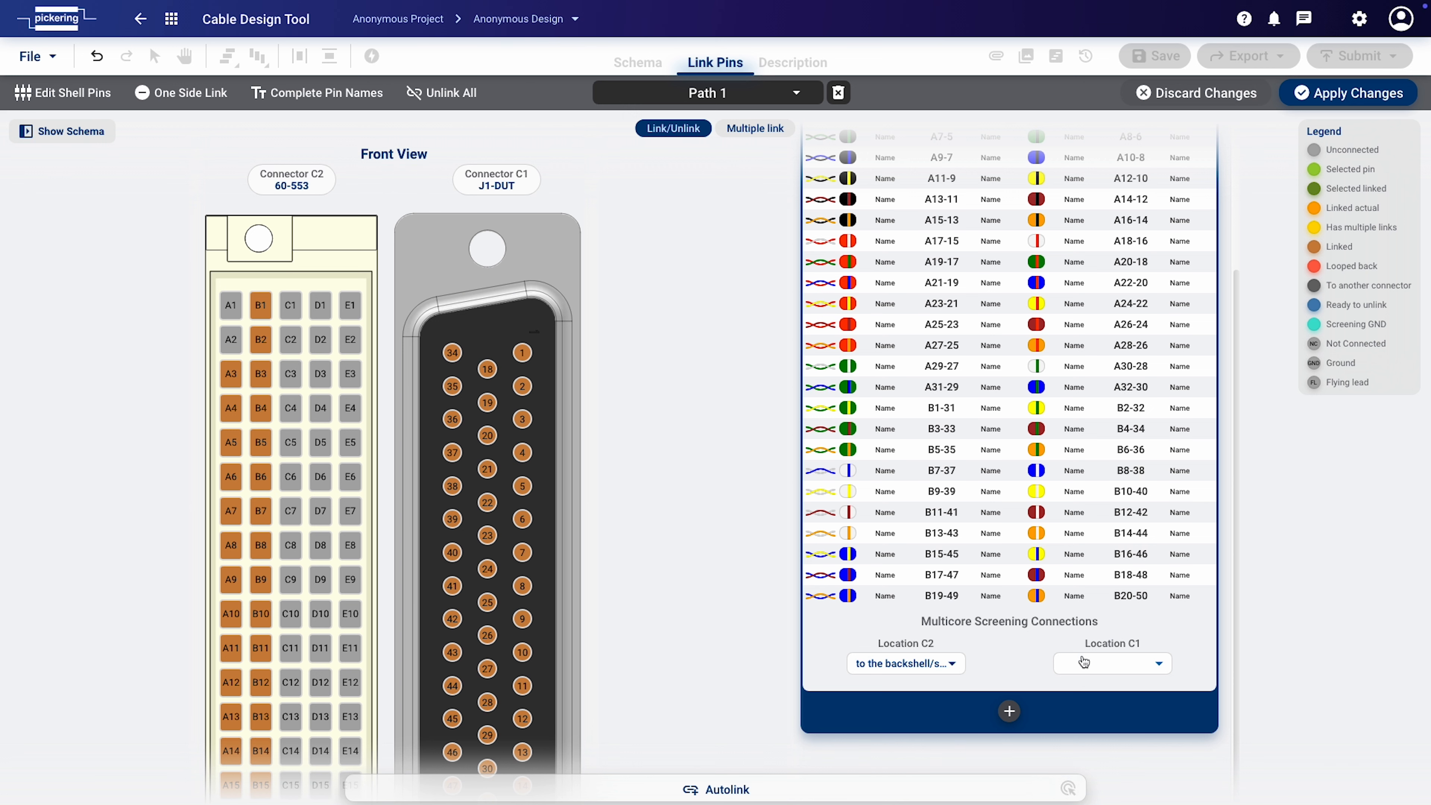
click(1124, 665)
click(1124, 664)
click(1352, 95)
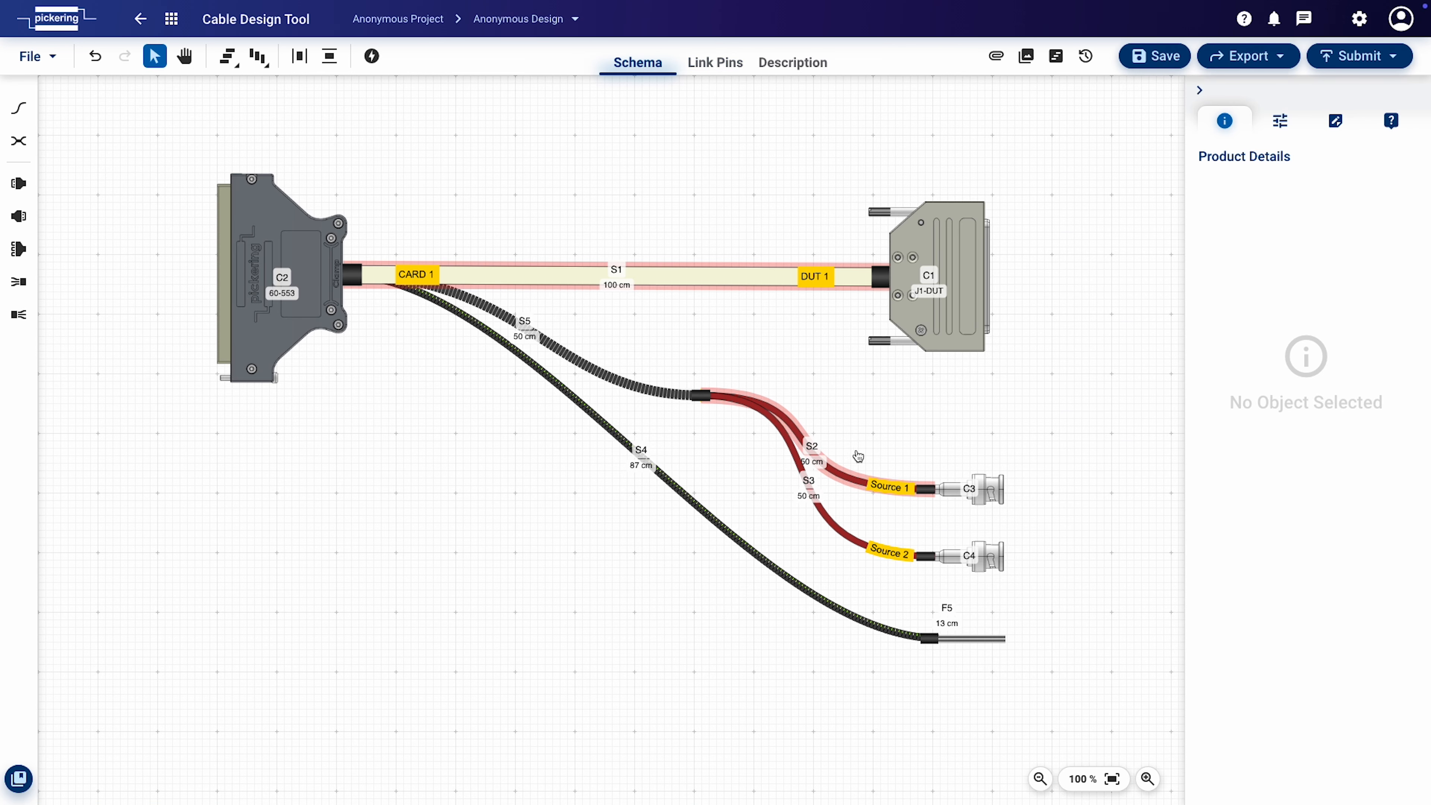
Link coax cable S2 on Path 2, joining C2 pin C1 to the core and pin C2 to the shield of connector C3
click(845, 478)
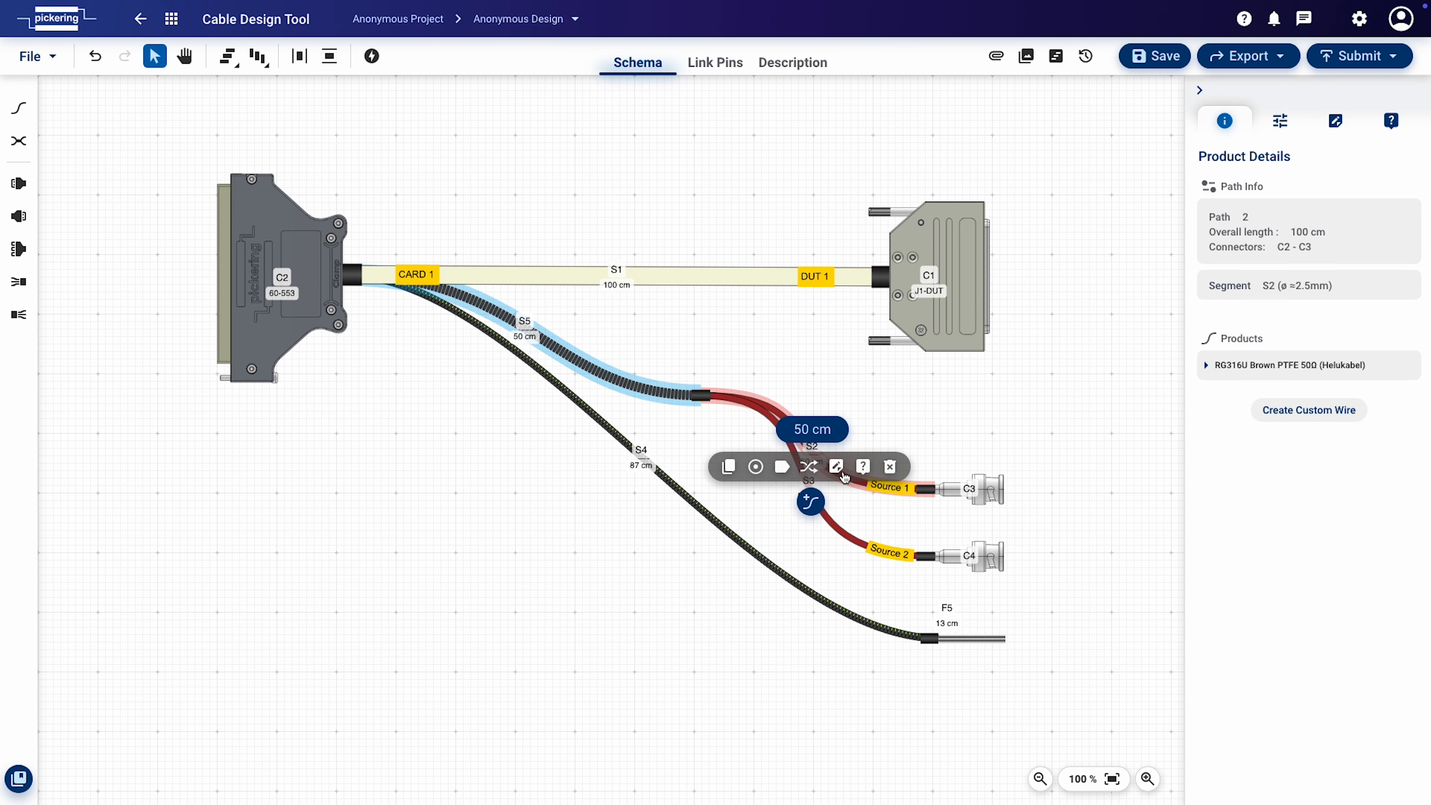
click(812, 472)
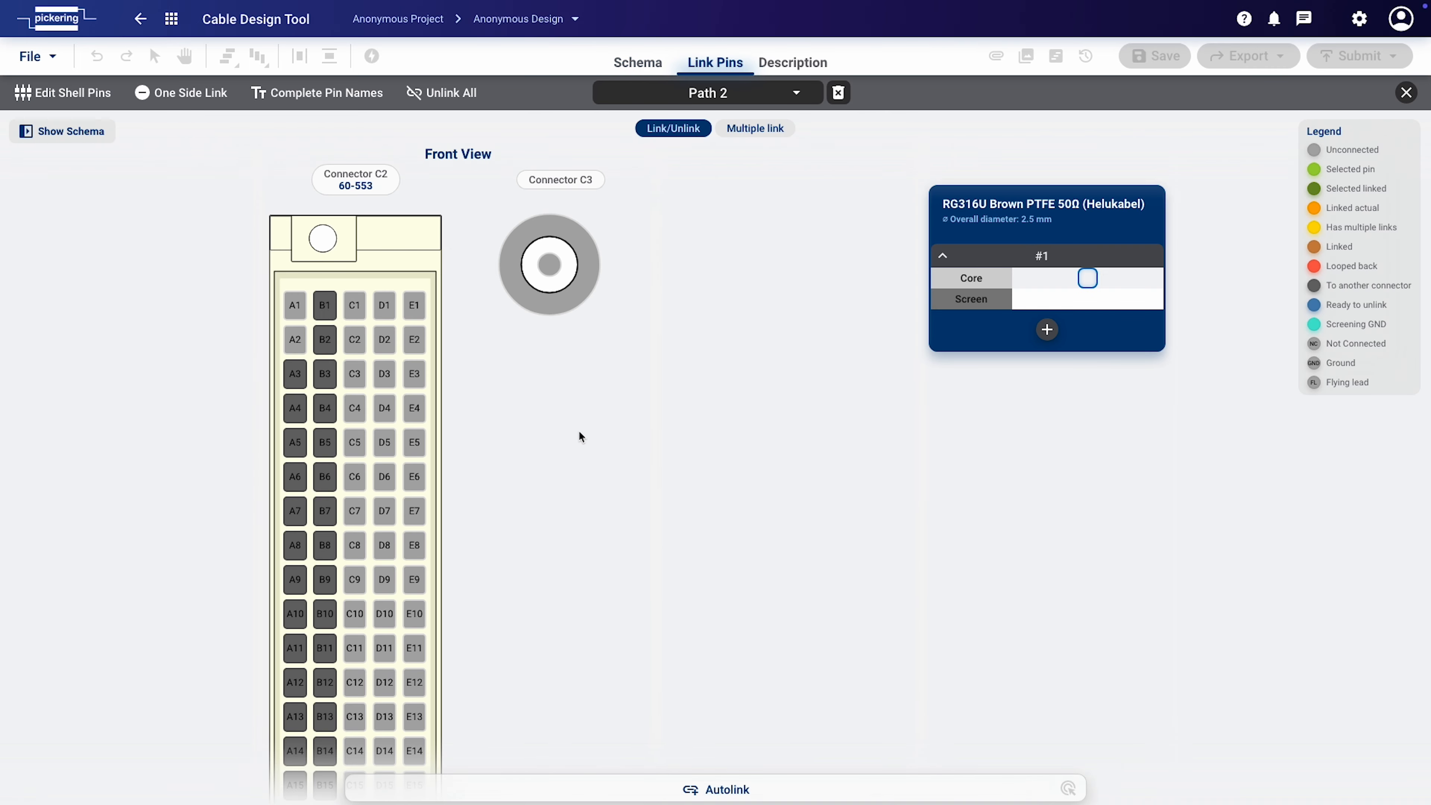
click(356, 307)
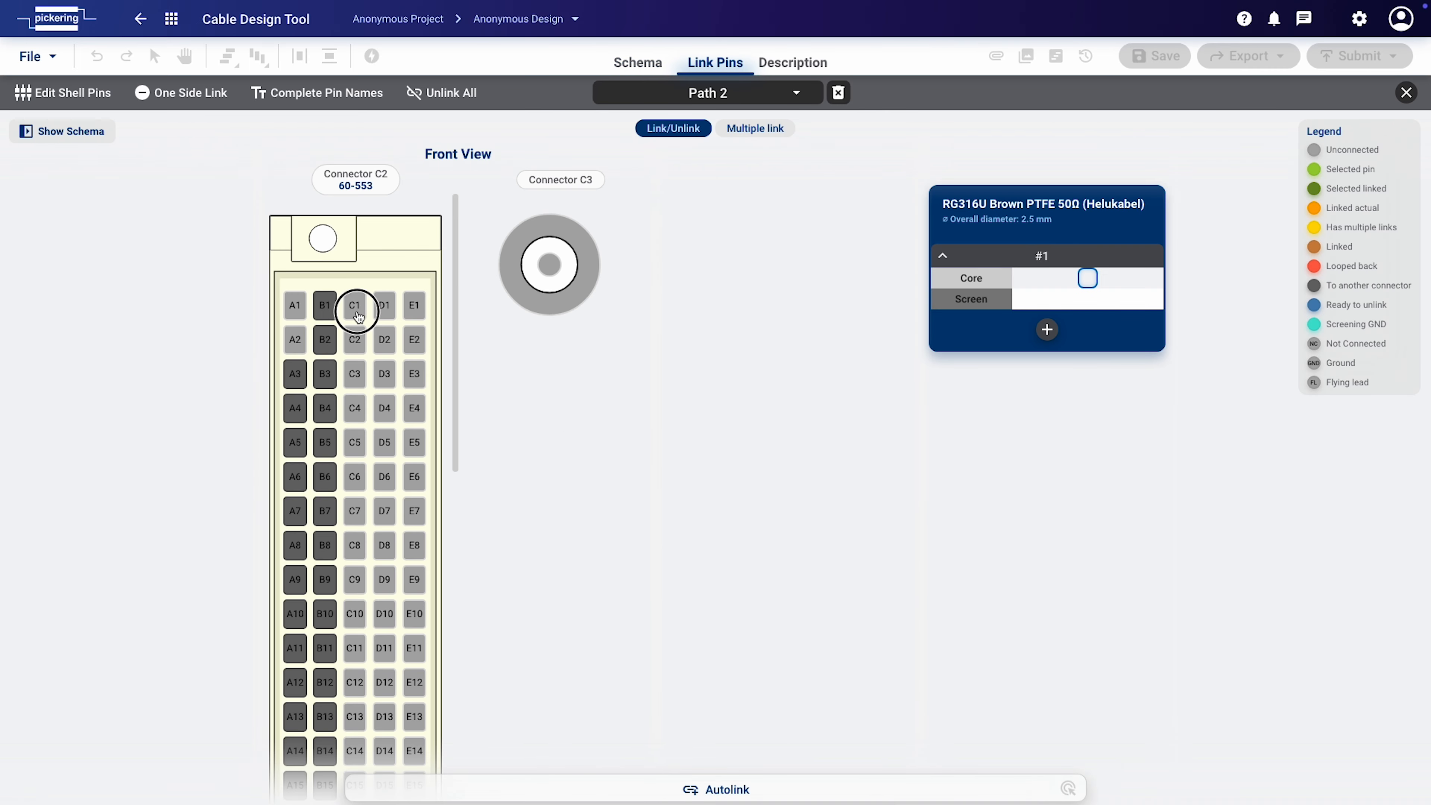
click(550, 265)
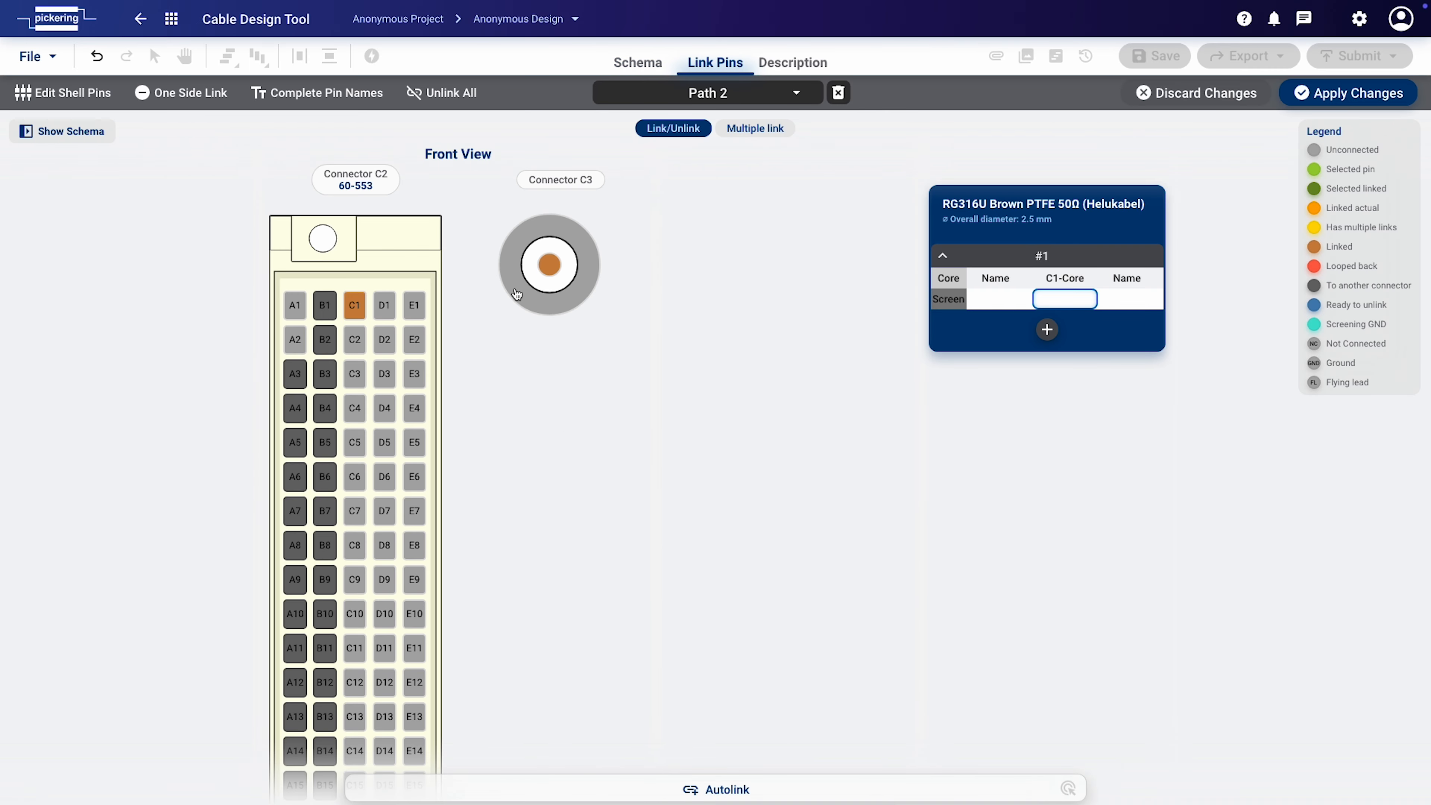
click(354, 339)
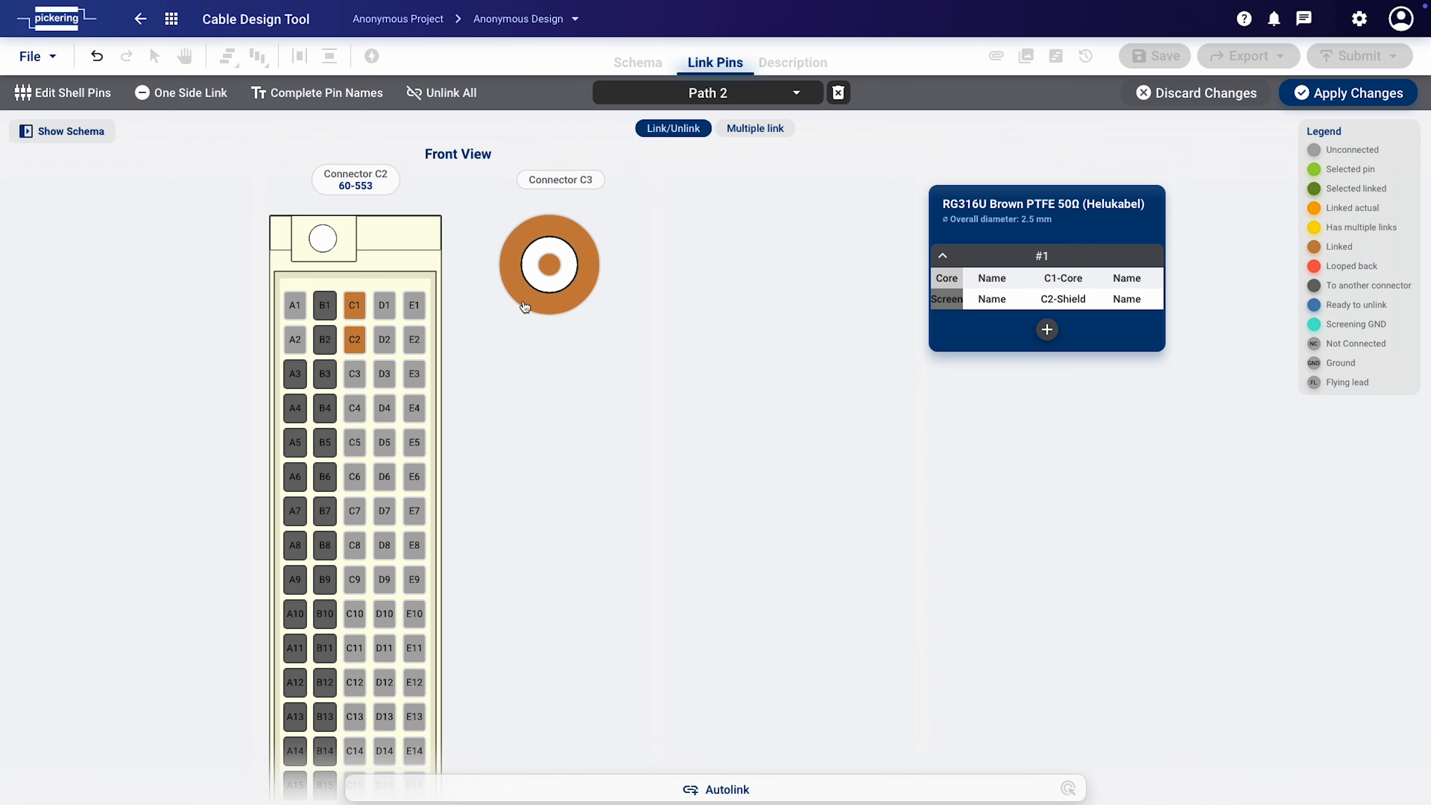
Switch to Path 3 through the schema, and link C2 pin D1 to the core and pin D2 to the shield of connector C4
click(68, 132)
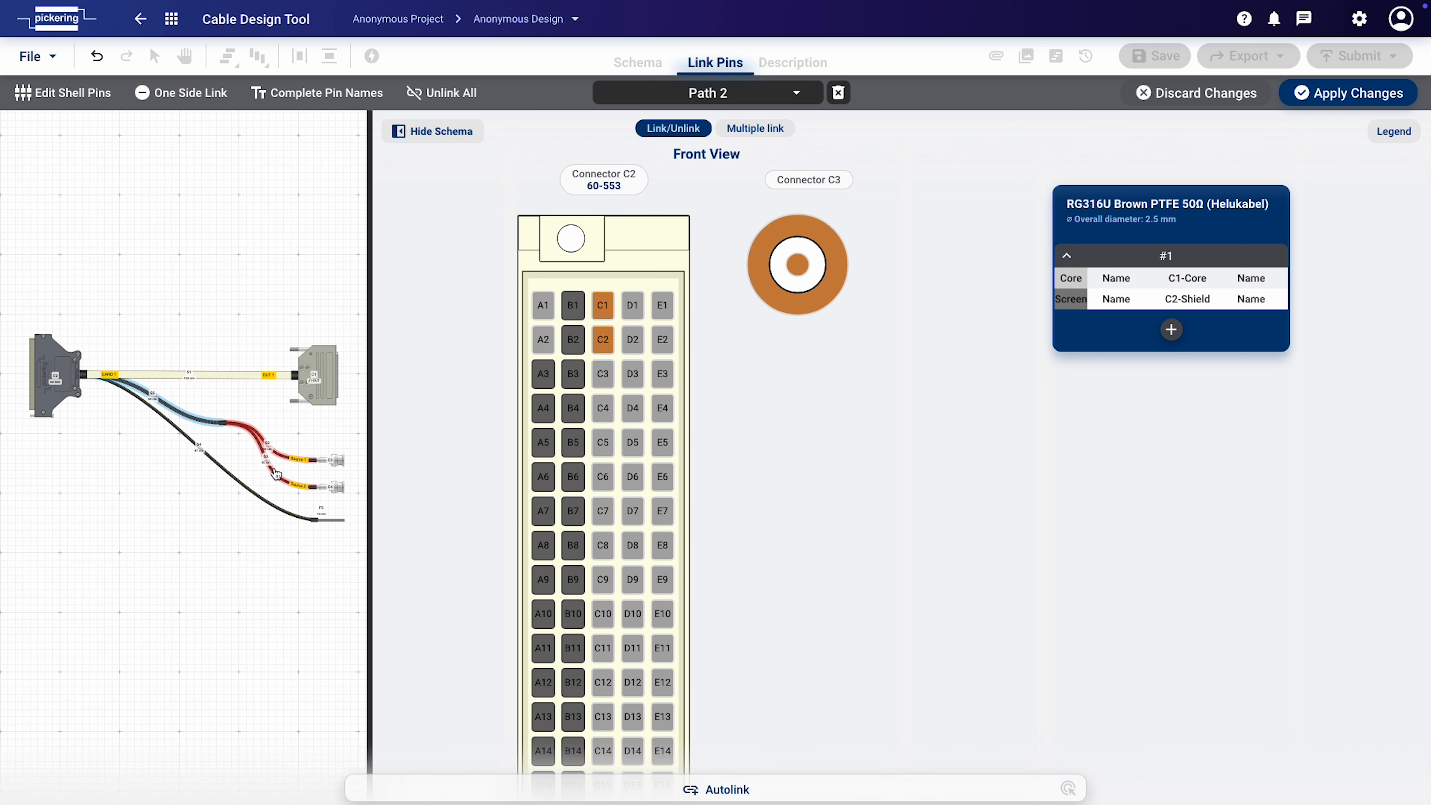
click(277, 478)
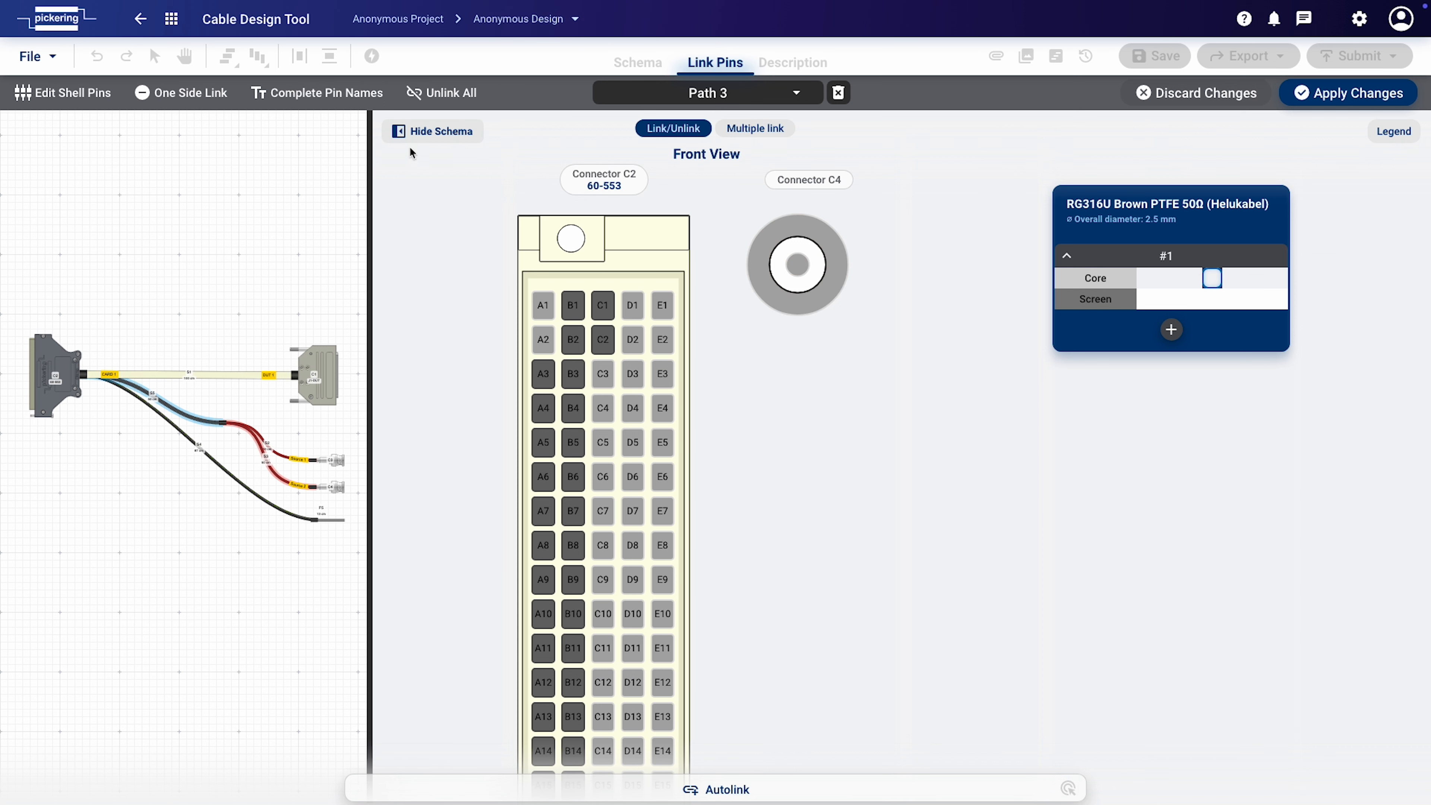
click(416, 138)
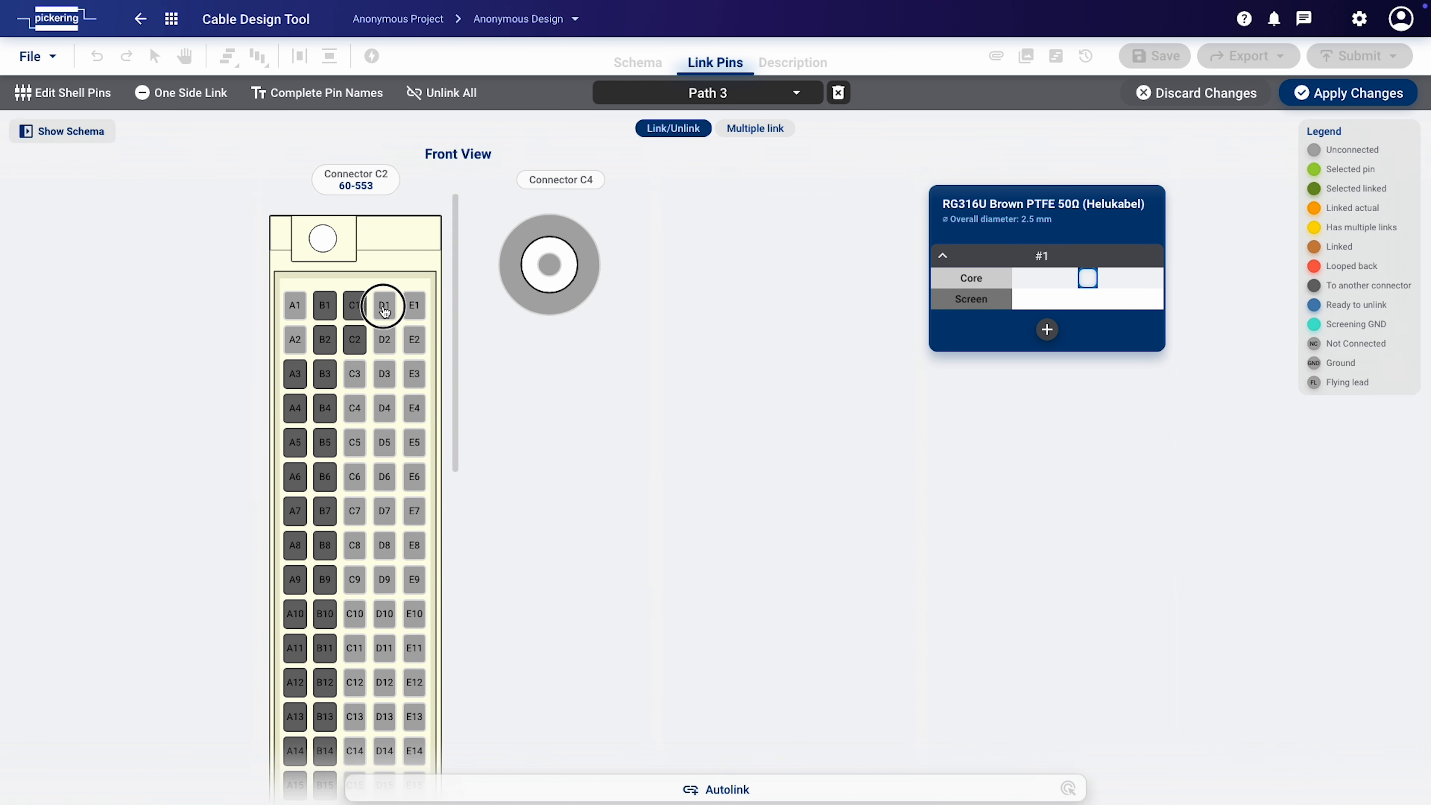
click(384, 307)
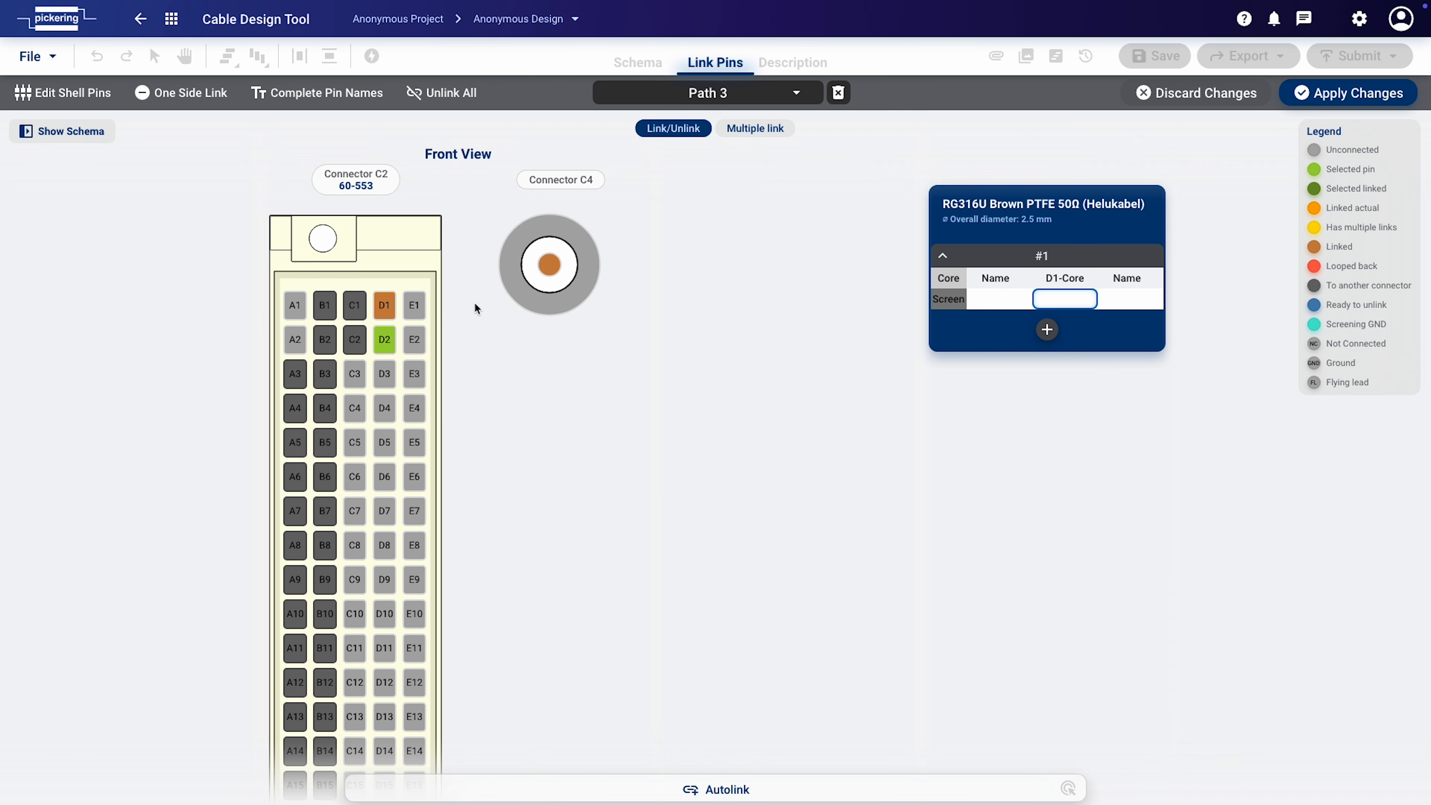
click(521, 300)
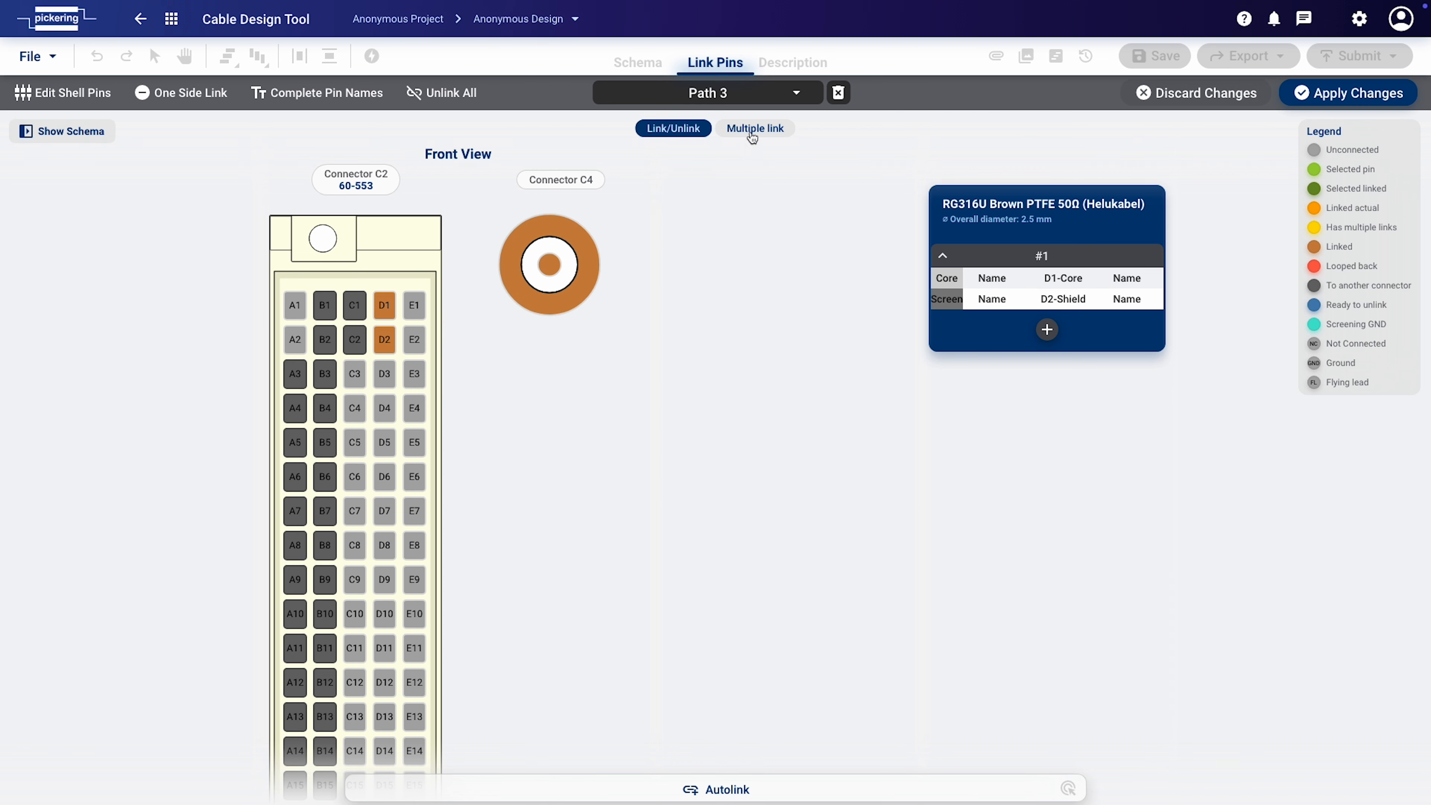
Switch to Path 4 and set the right labels of flying lead F5 to yellow
click(796, 95)
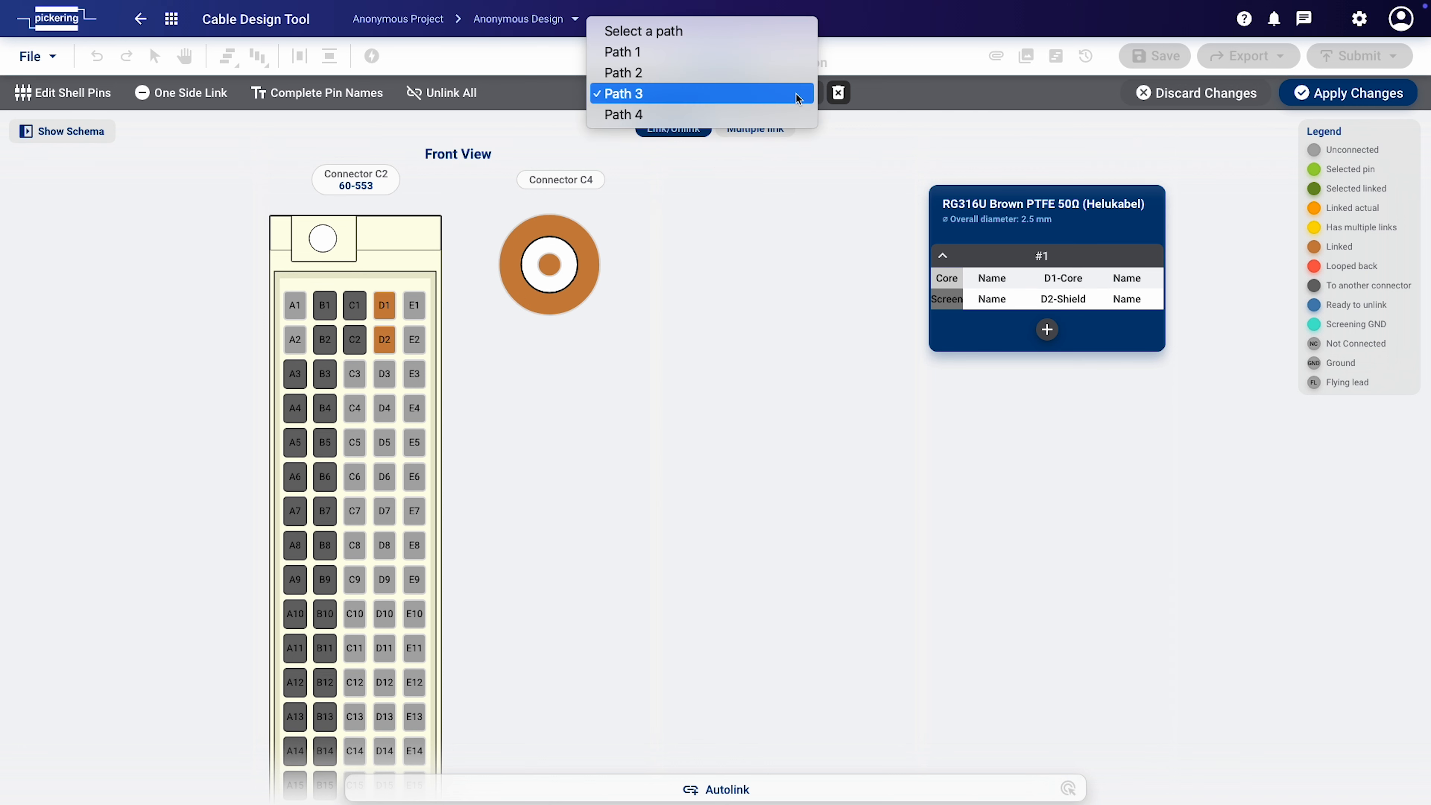
click(795, 115)
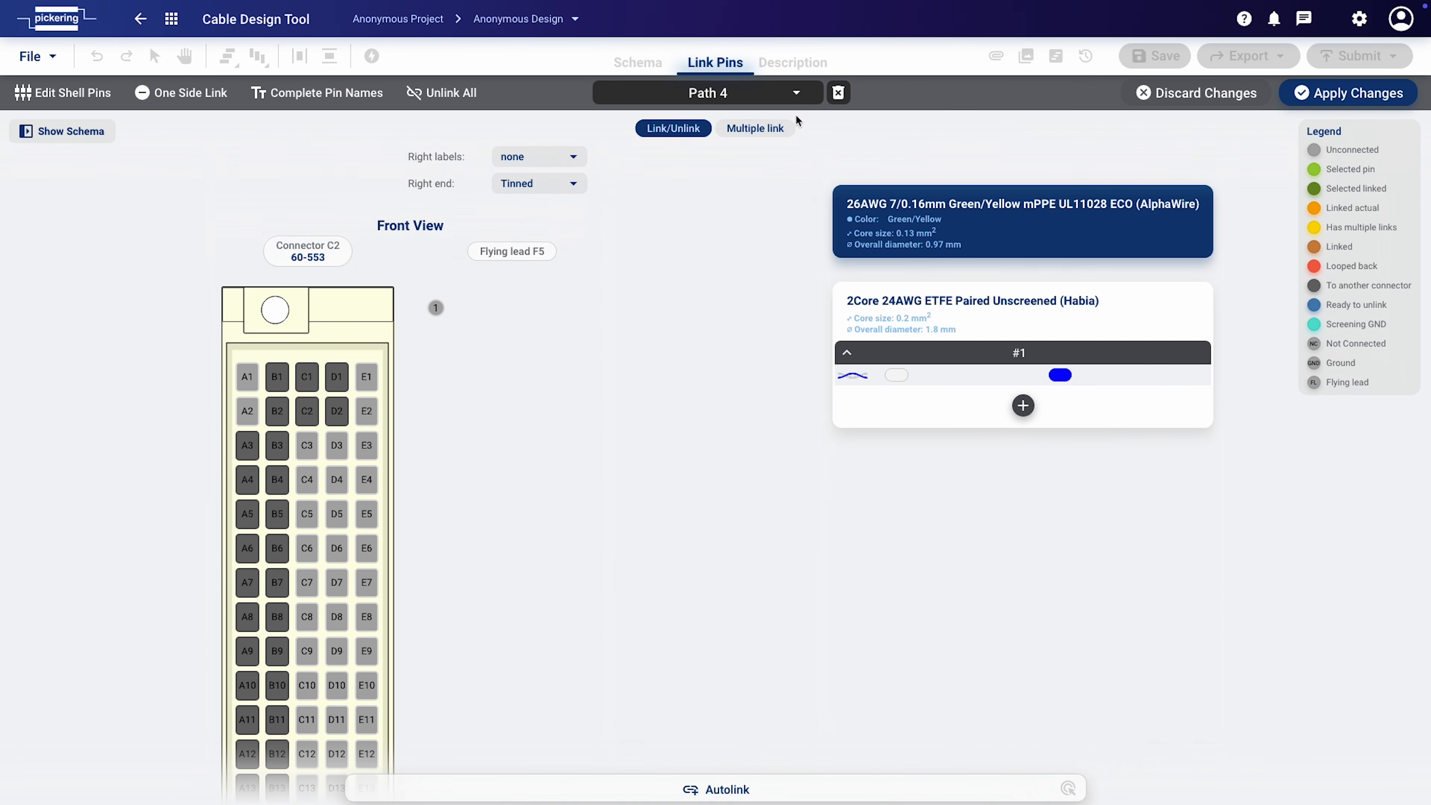
click(574, 159)
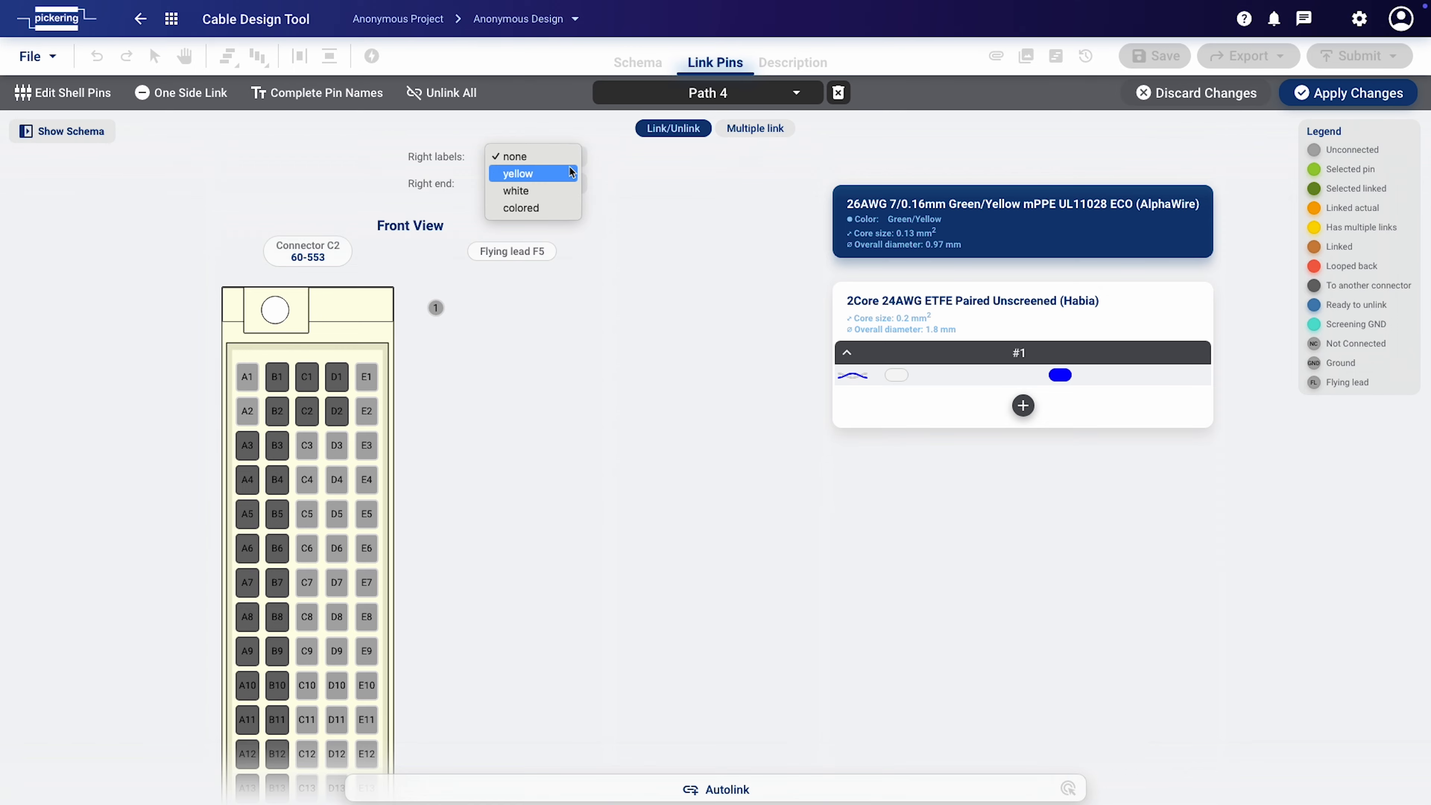
click(560, 176)
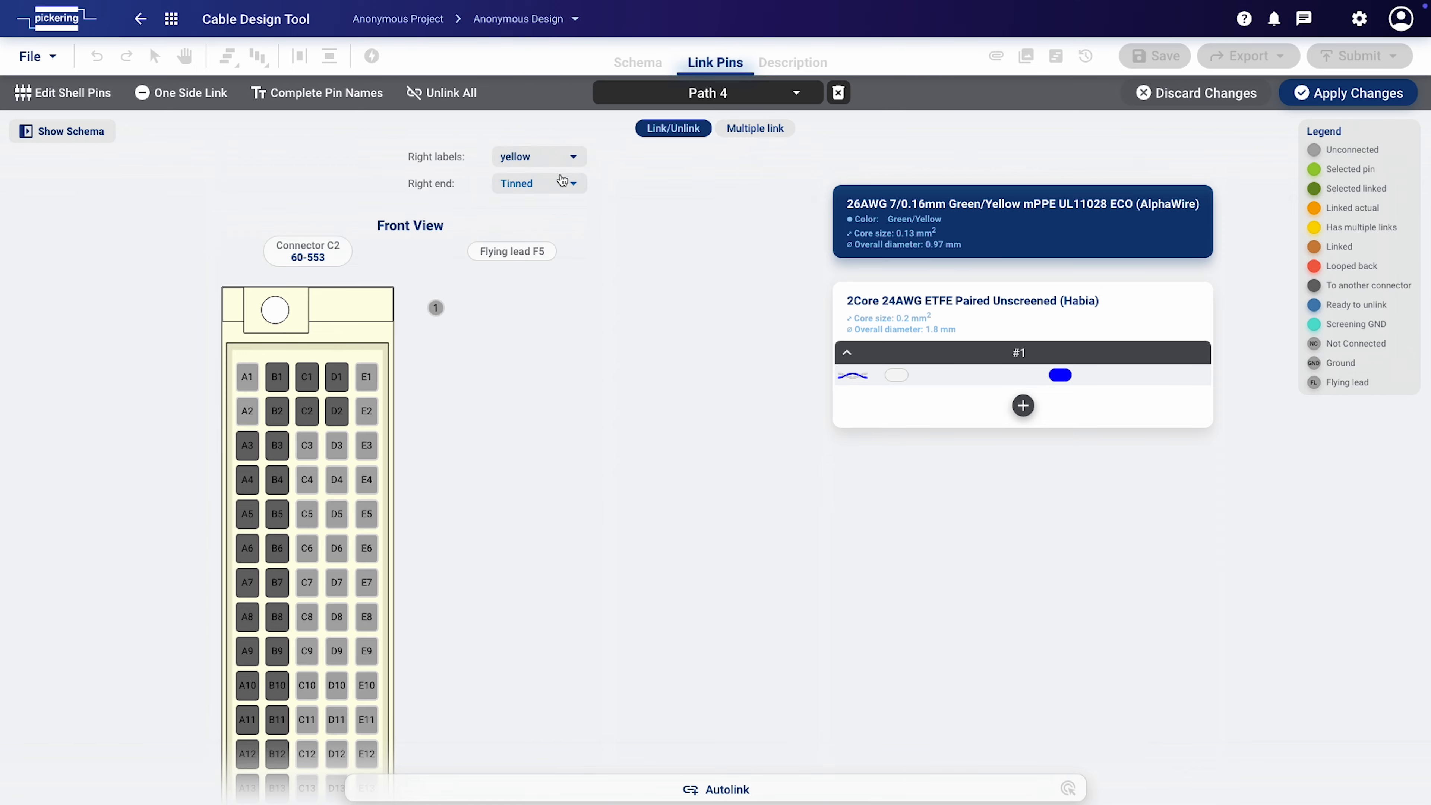
Set the right end to TER0055 M2.5 Crimp Ring Terminal and link C2 pin E1 to flying lead position 1 with the green/yellow wire
click(567, 185)
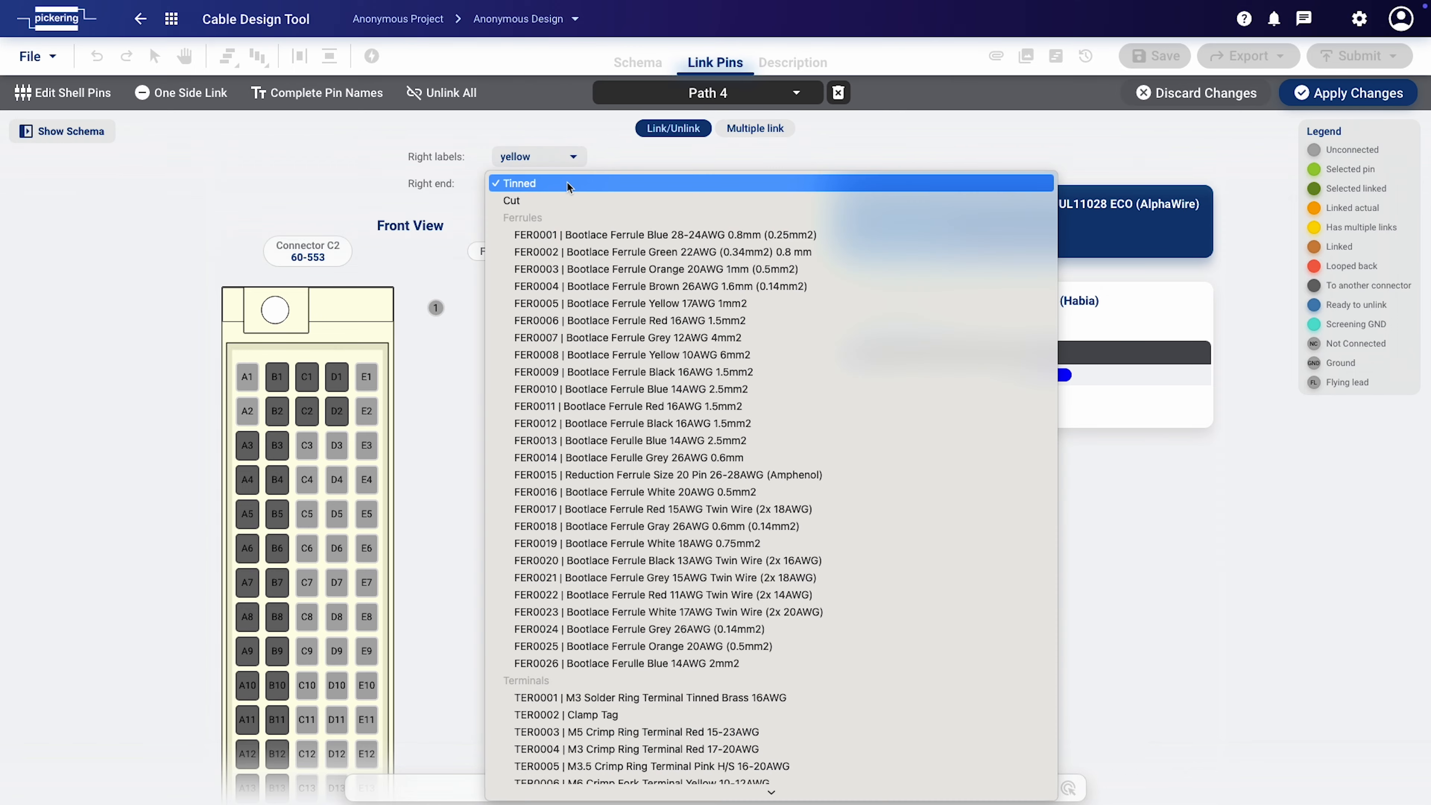
scroll(567, 183, down, 10)
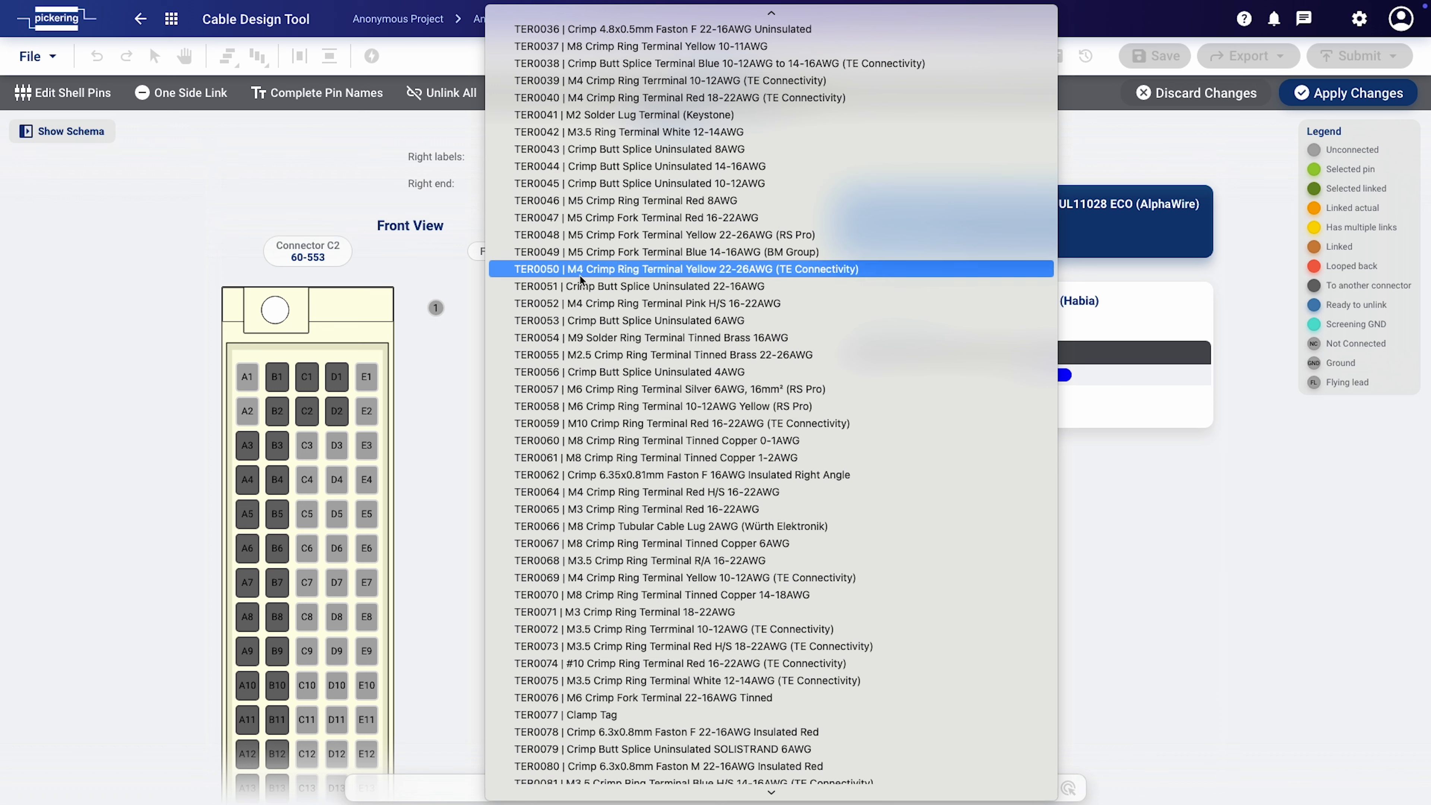
click(587, 355)
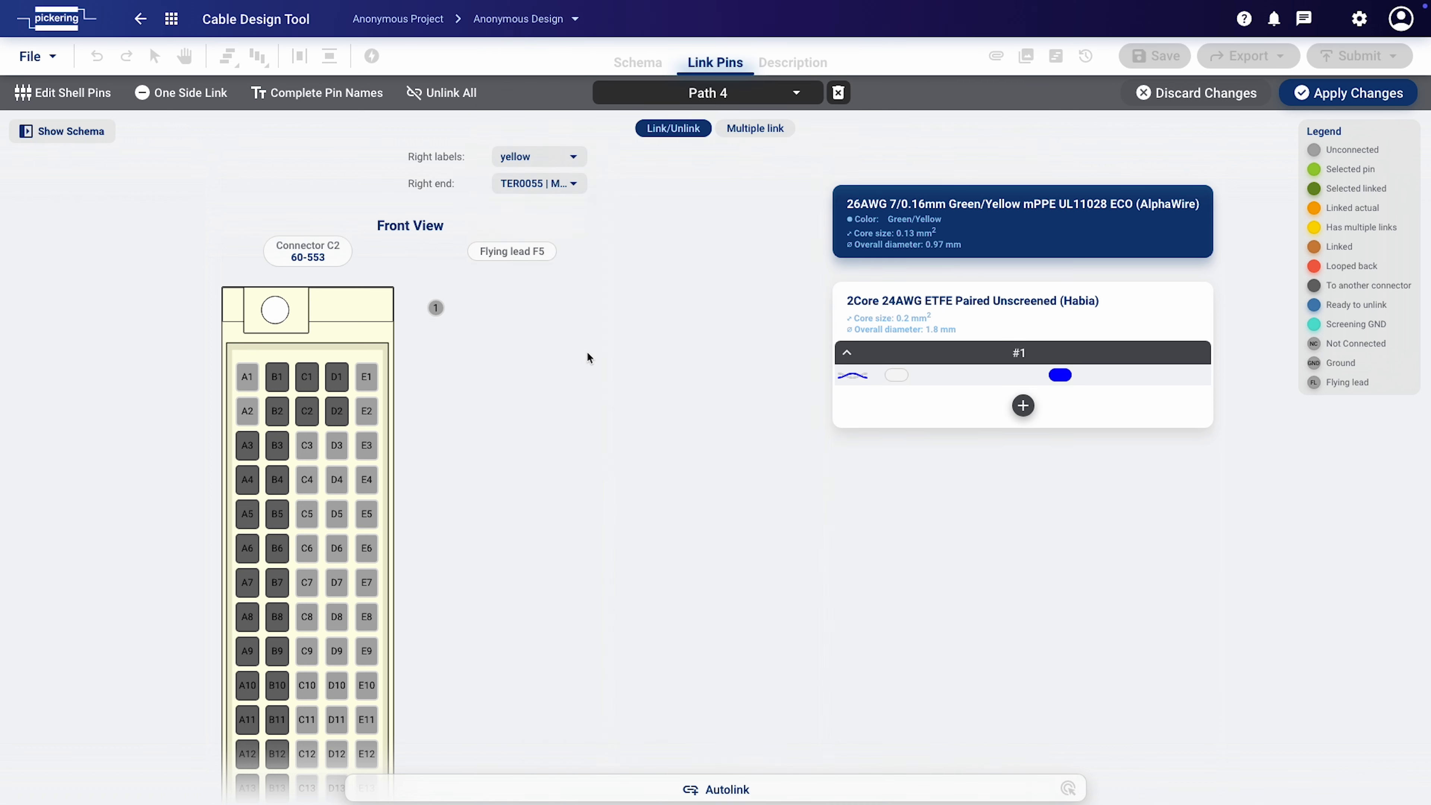
click(372, 389)
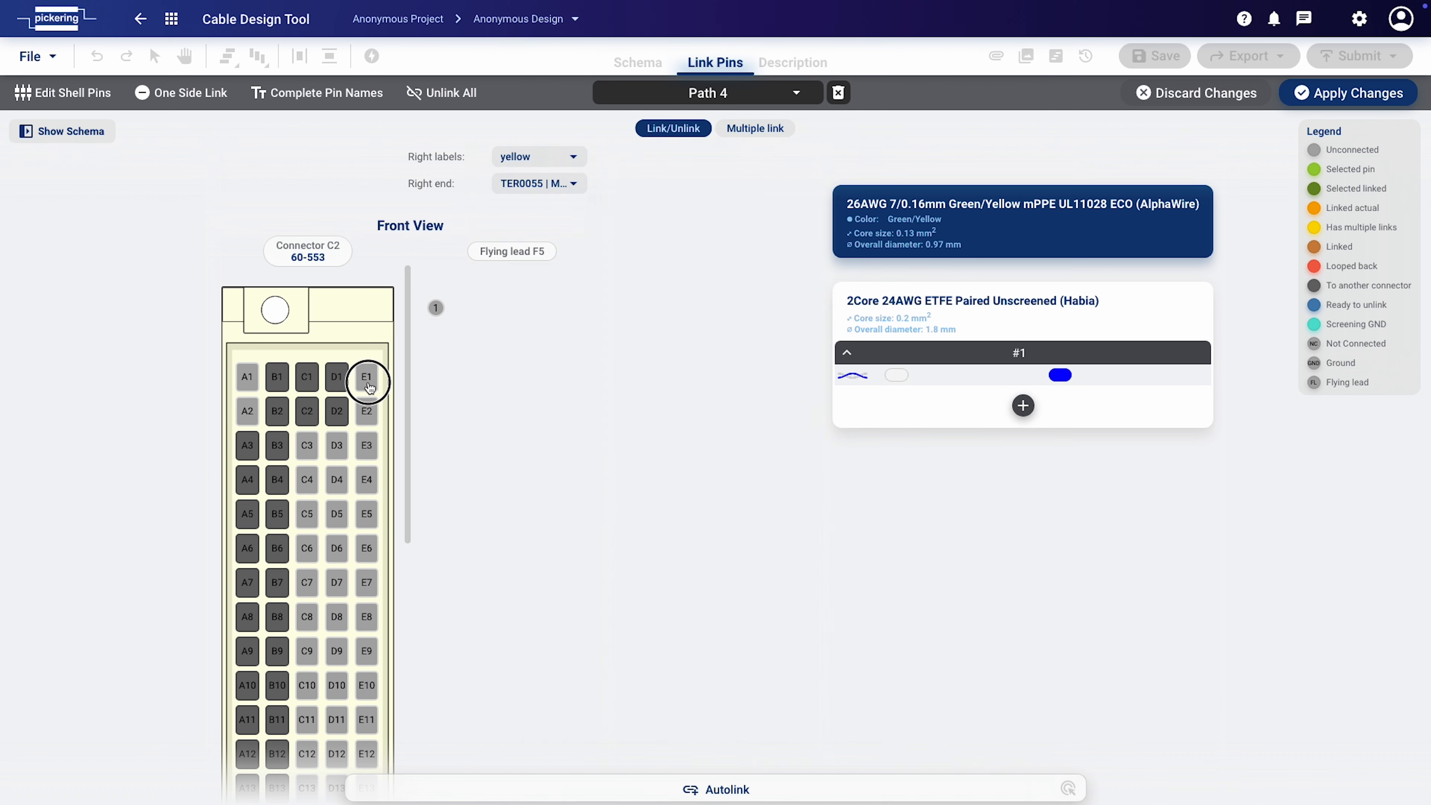
click(437, 310)
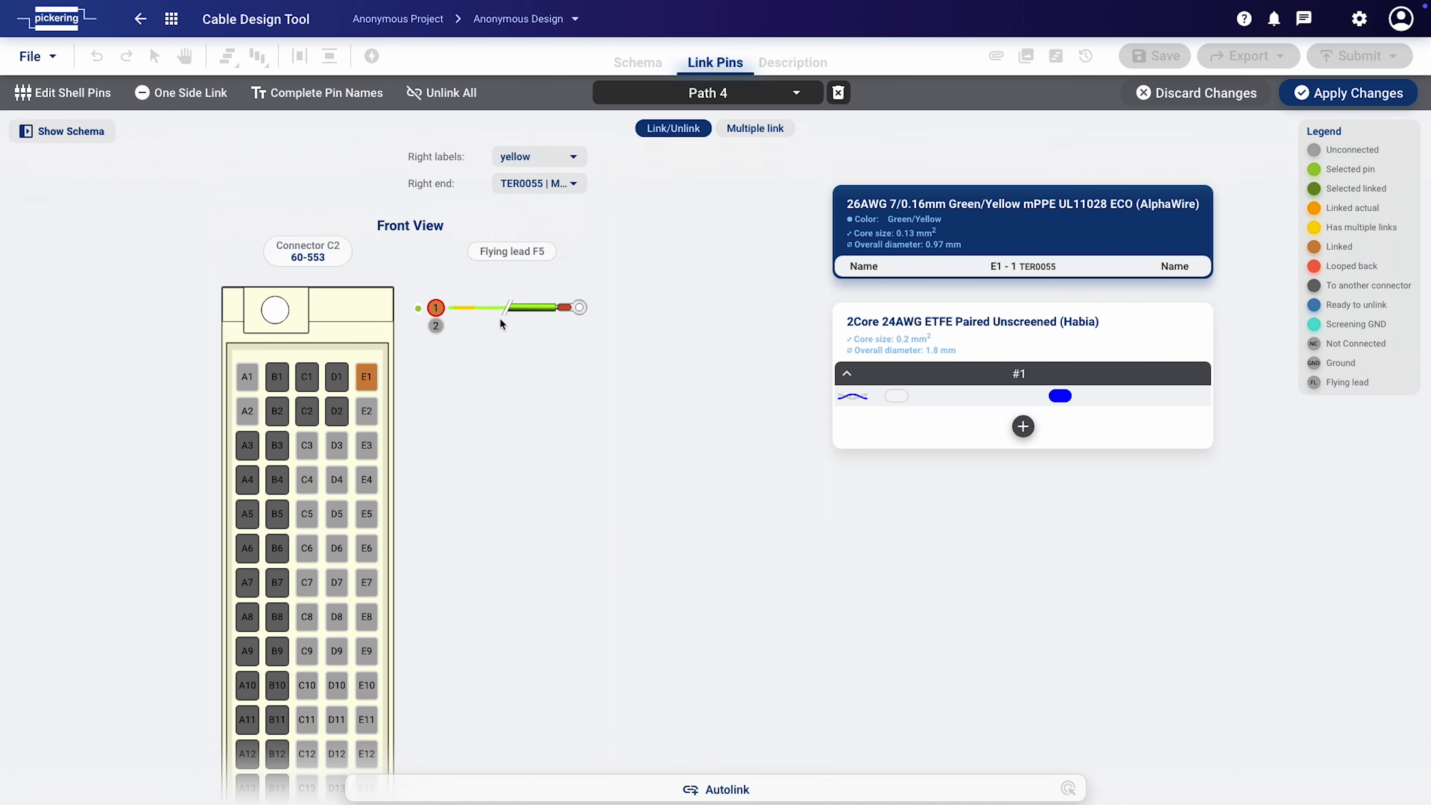
Using the 2Core 24AWG paired wire with a Tinned right end, link C2 pins A1 and A2 to flying lead positions 2 and 3
click(842, 336)
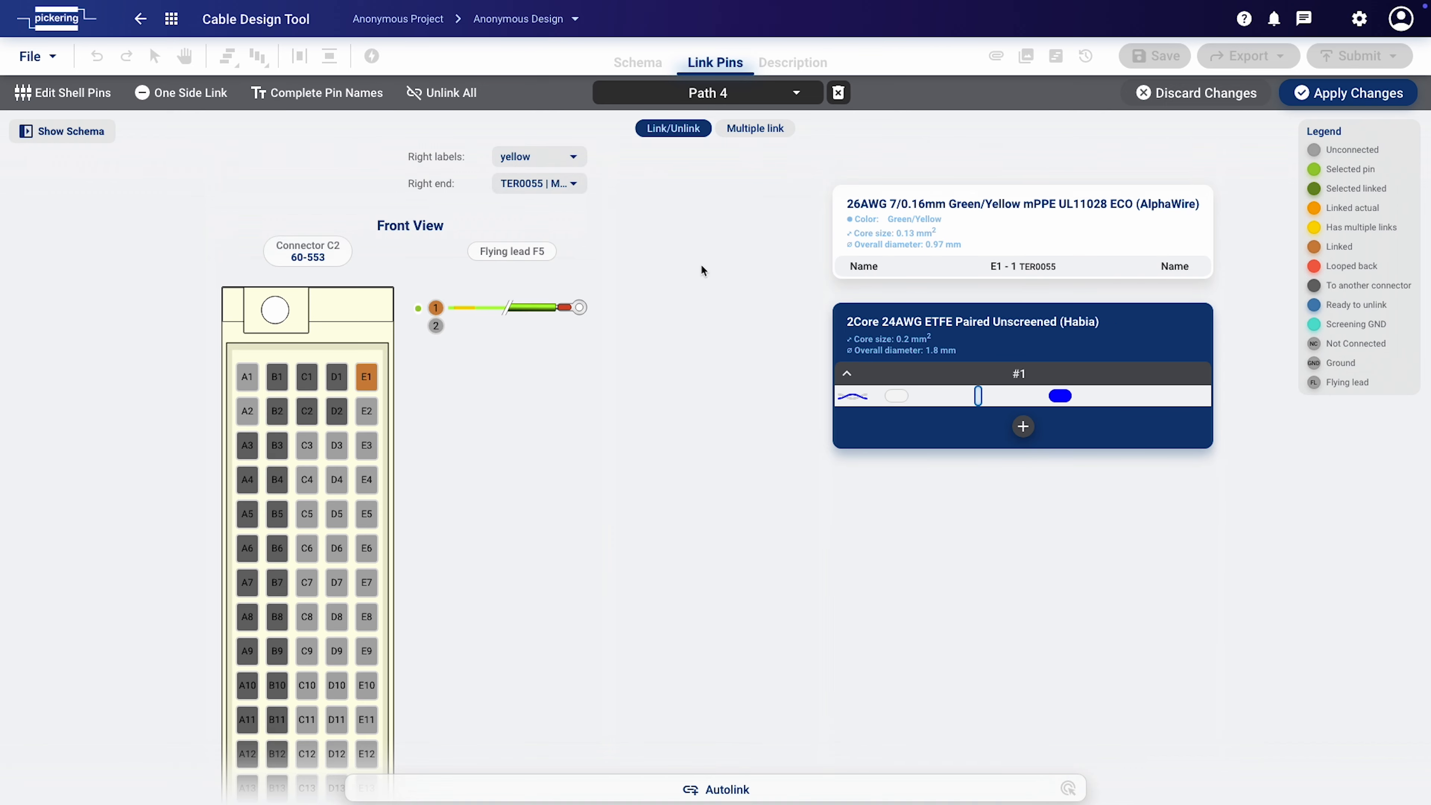
click(569, 186)
scroll(566, 186, up, 10)
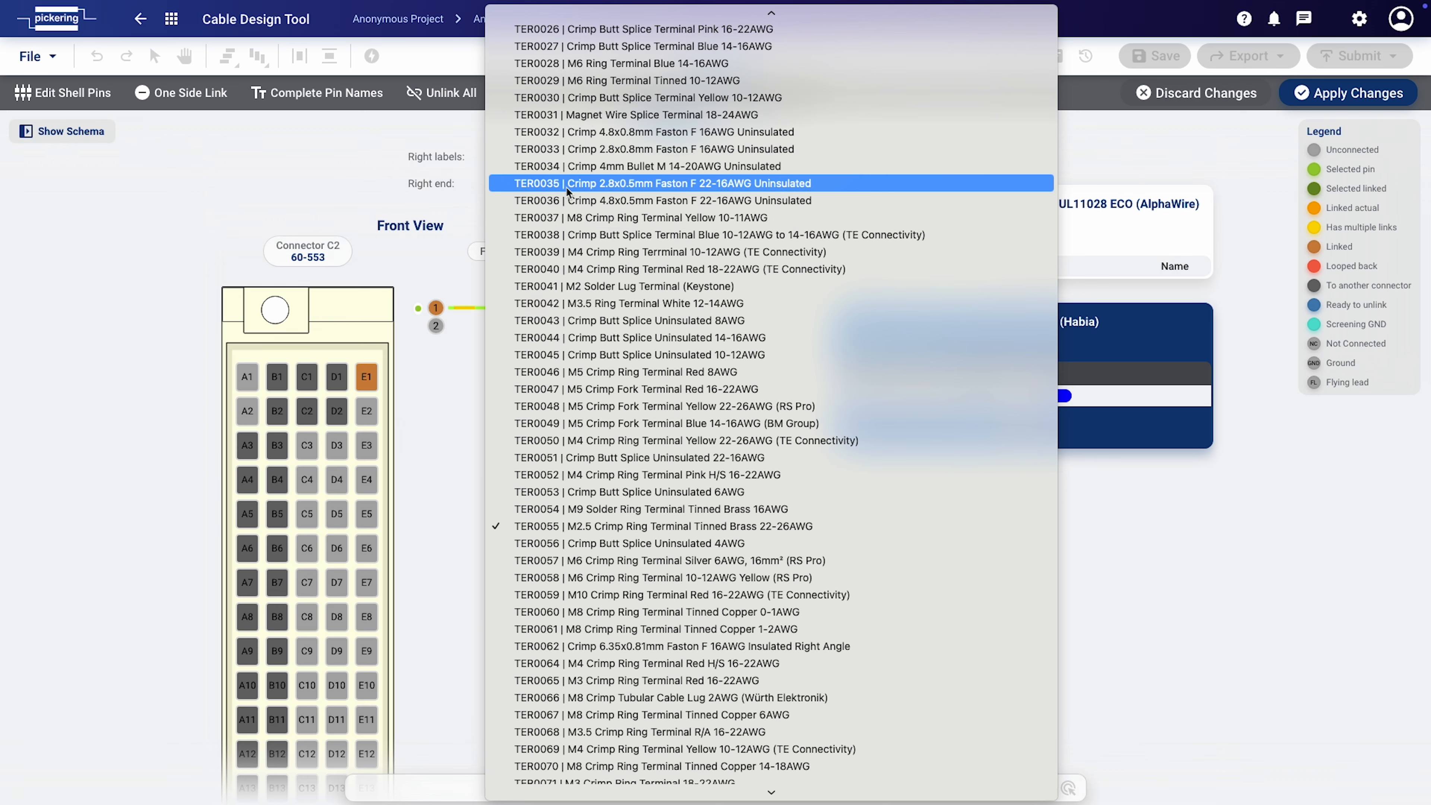
click(586, 17)
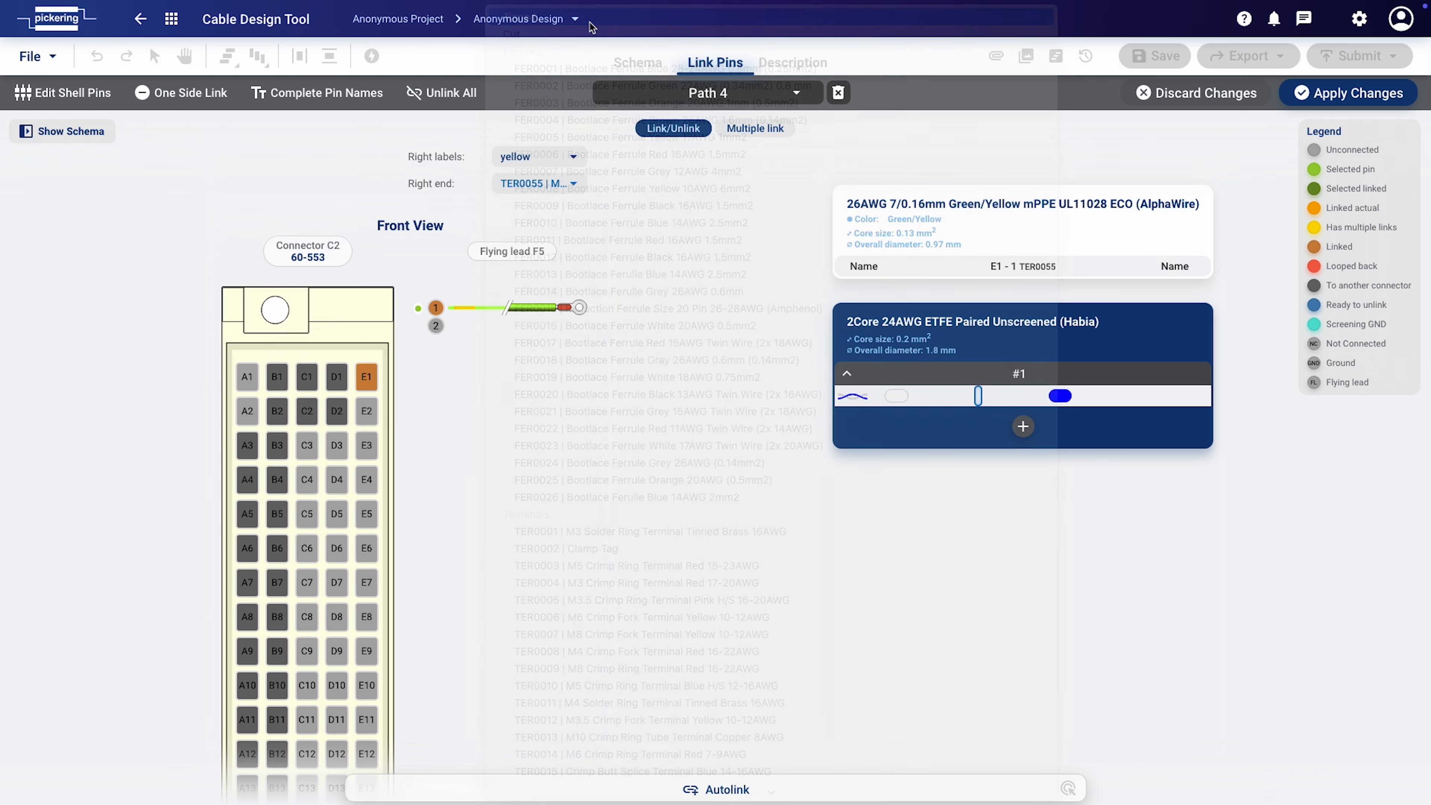
click(247, 378)
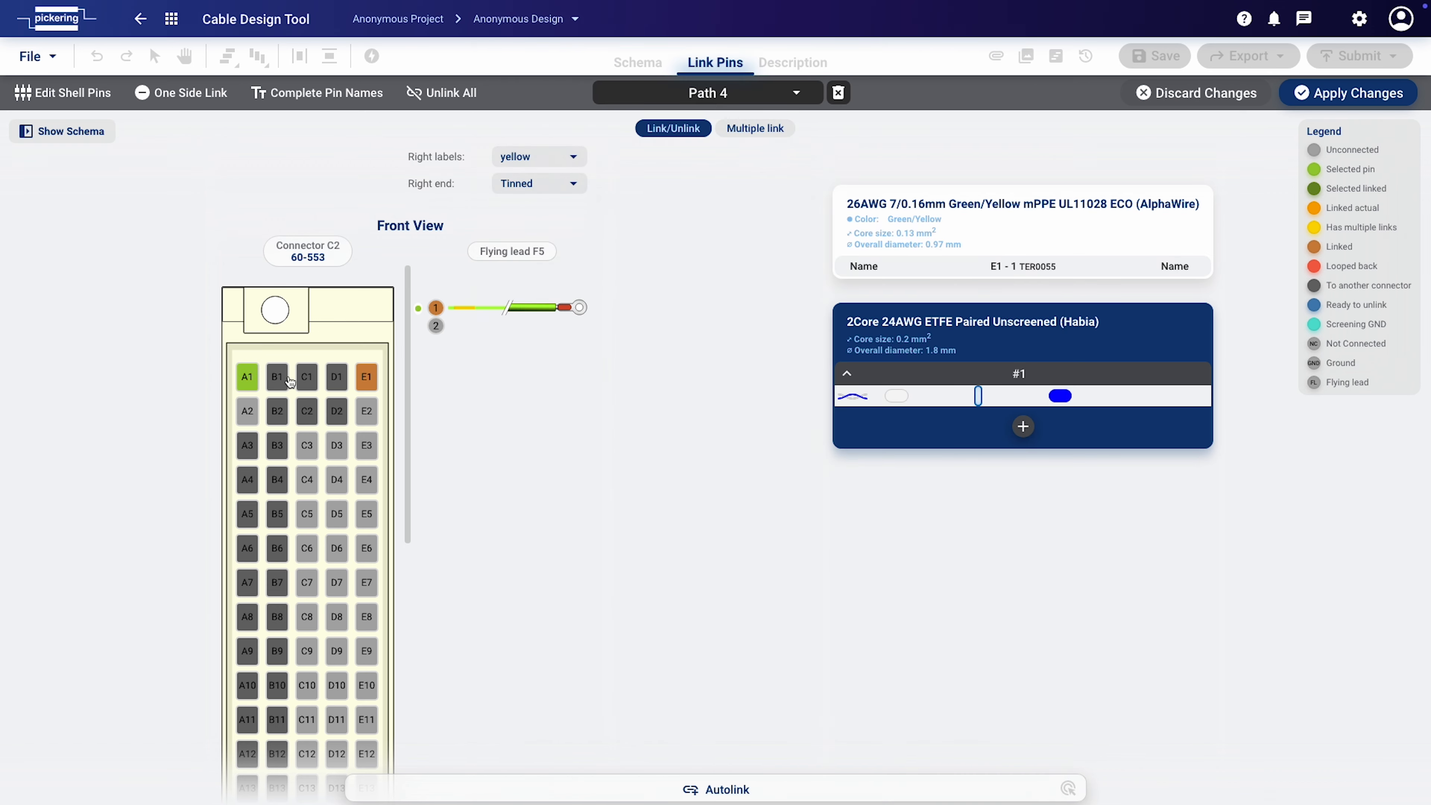
click(433, 328)
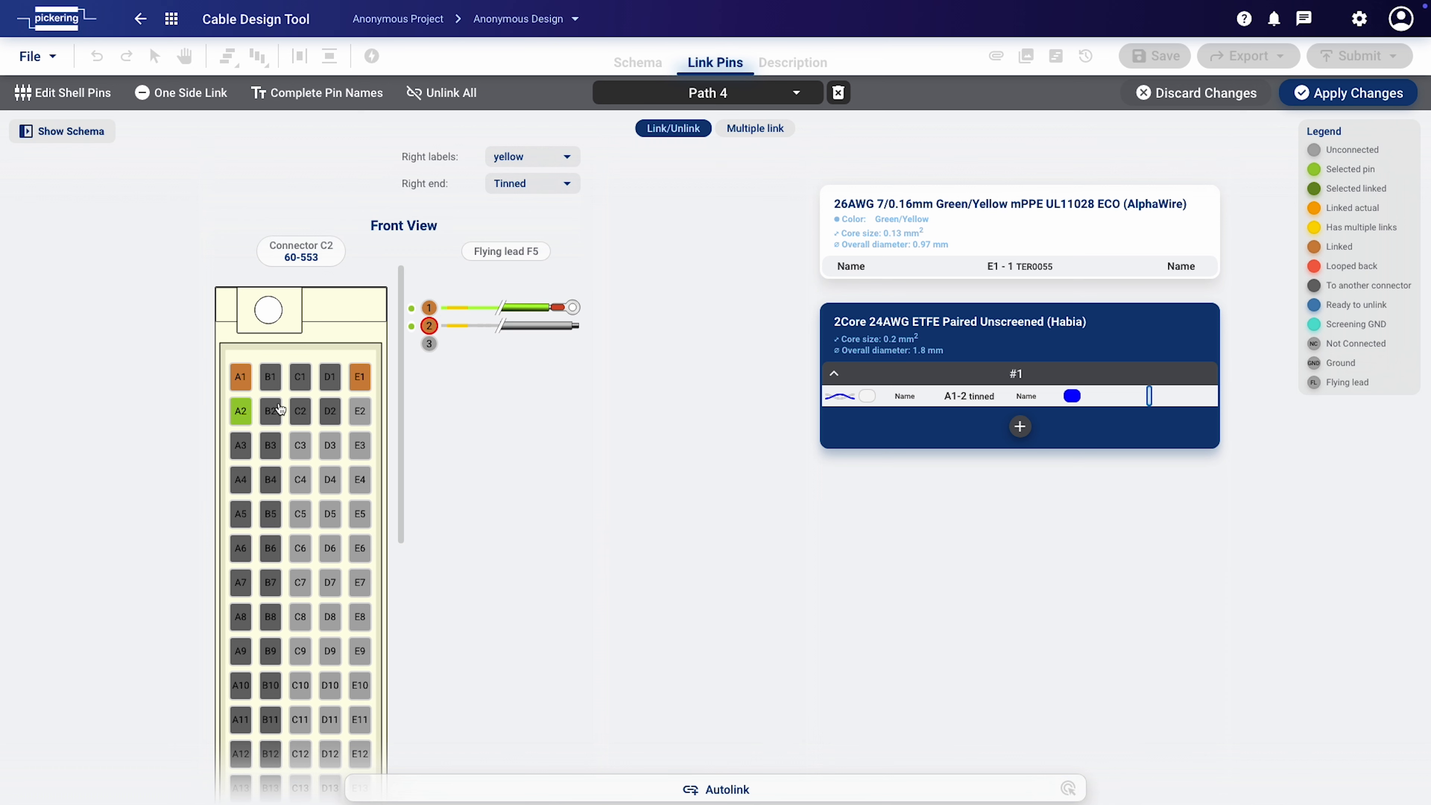
click(429, 344)
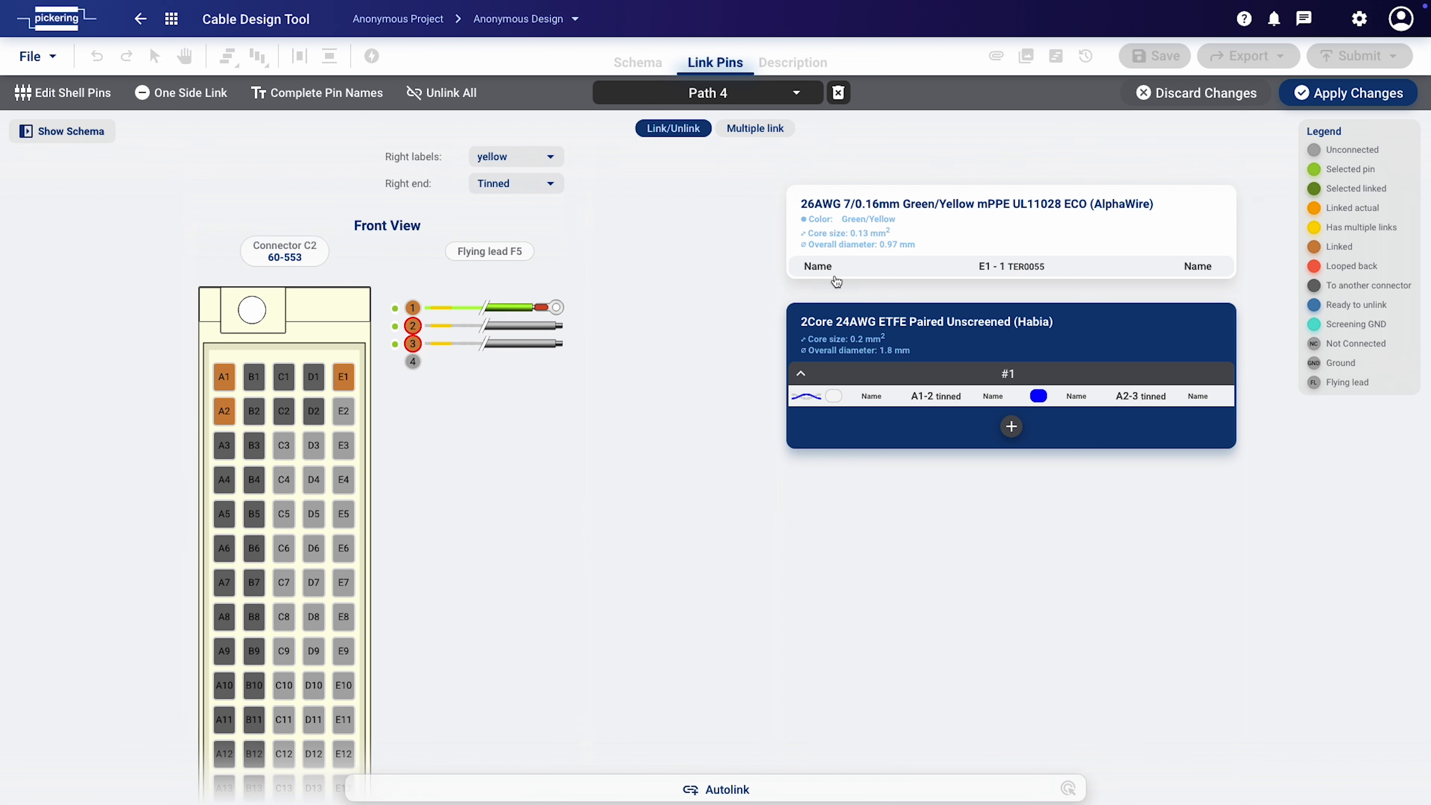
Name both ends of the green/yellow E1 wire "GND"
click(822, 267)
text(GND)
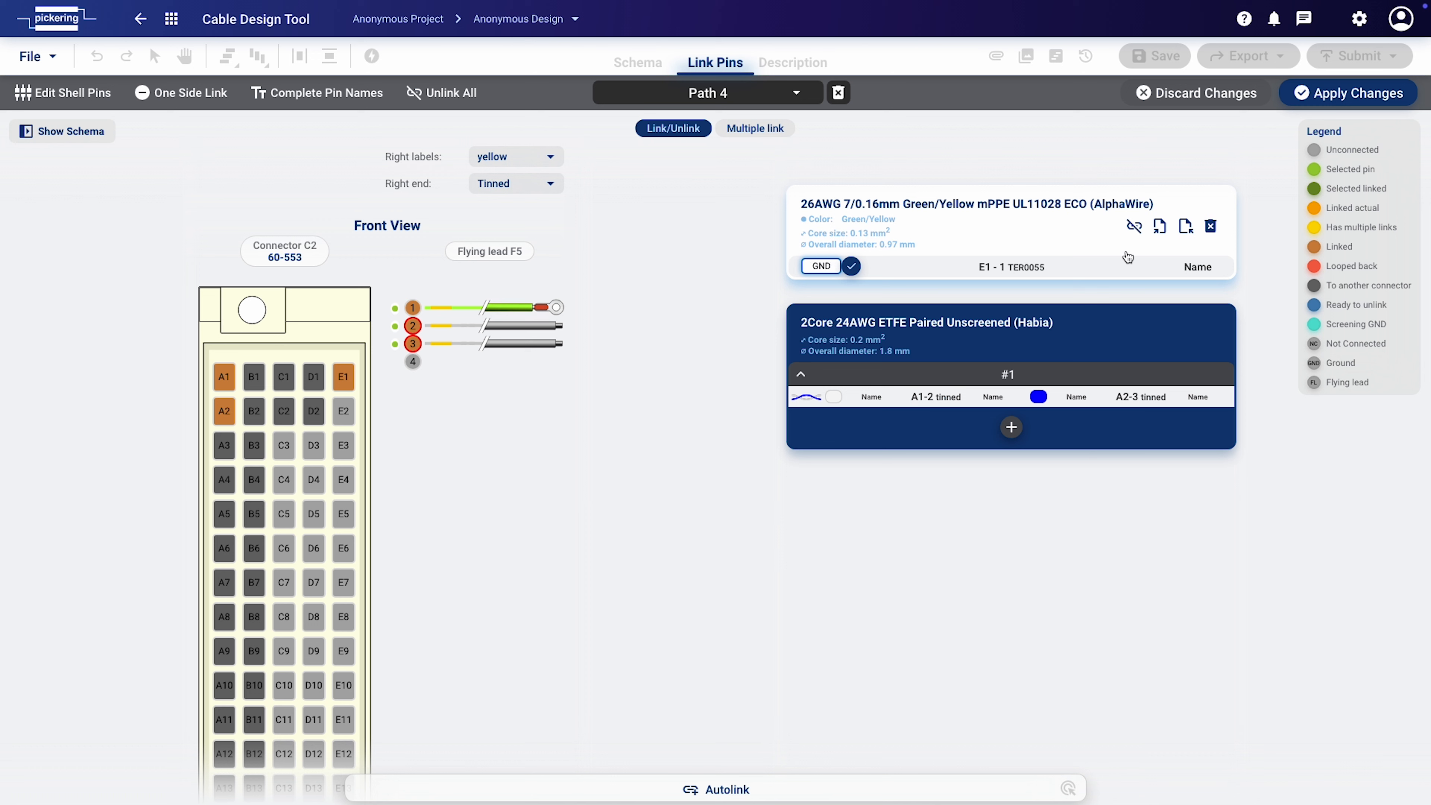
click(1189, 265)
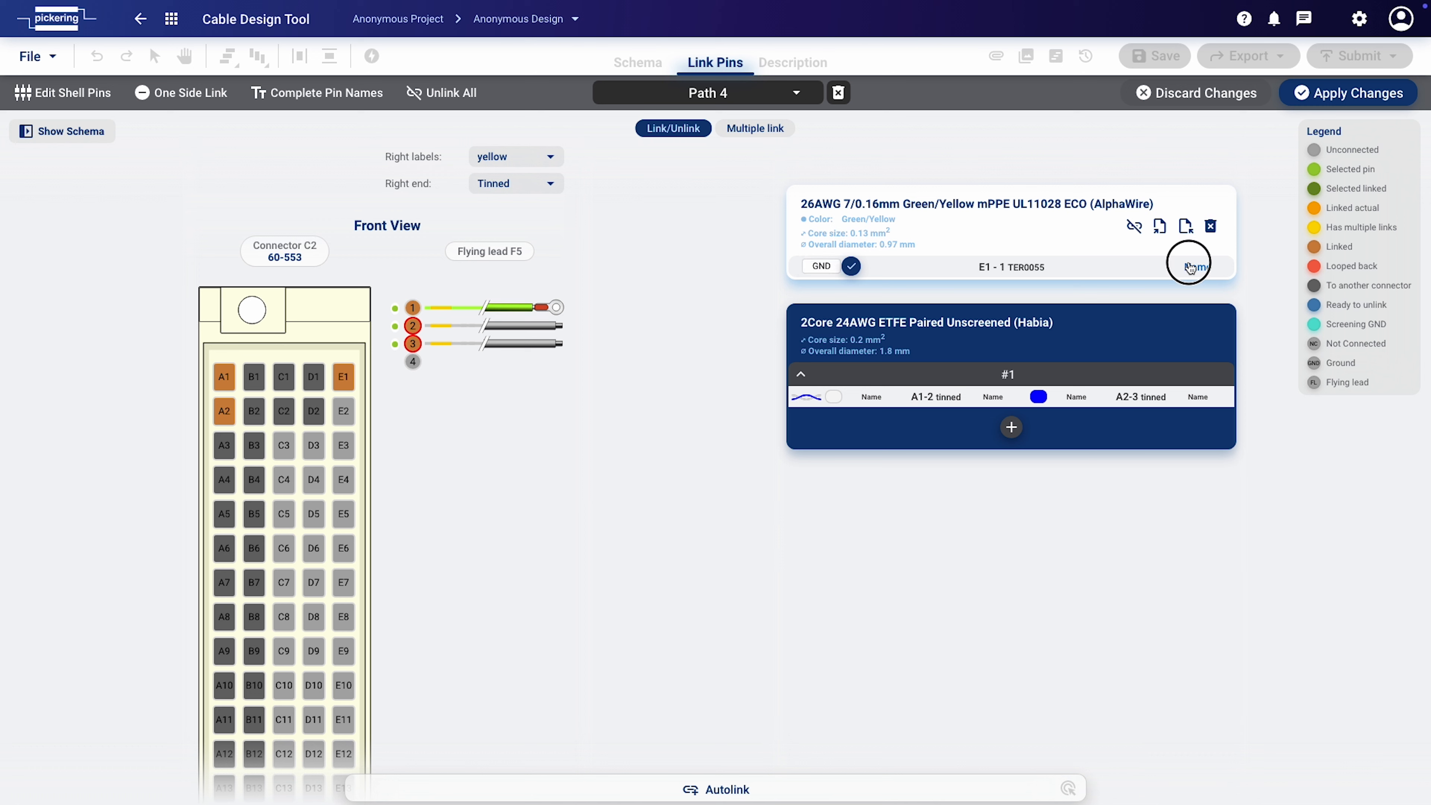
text(GND)
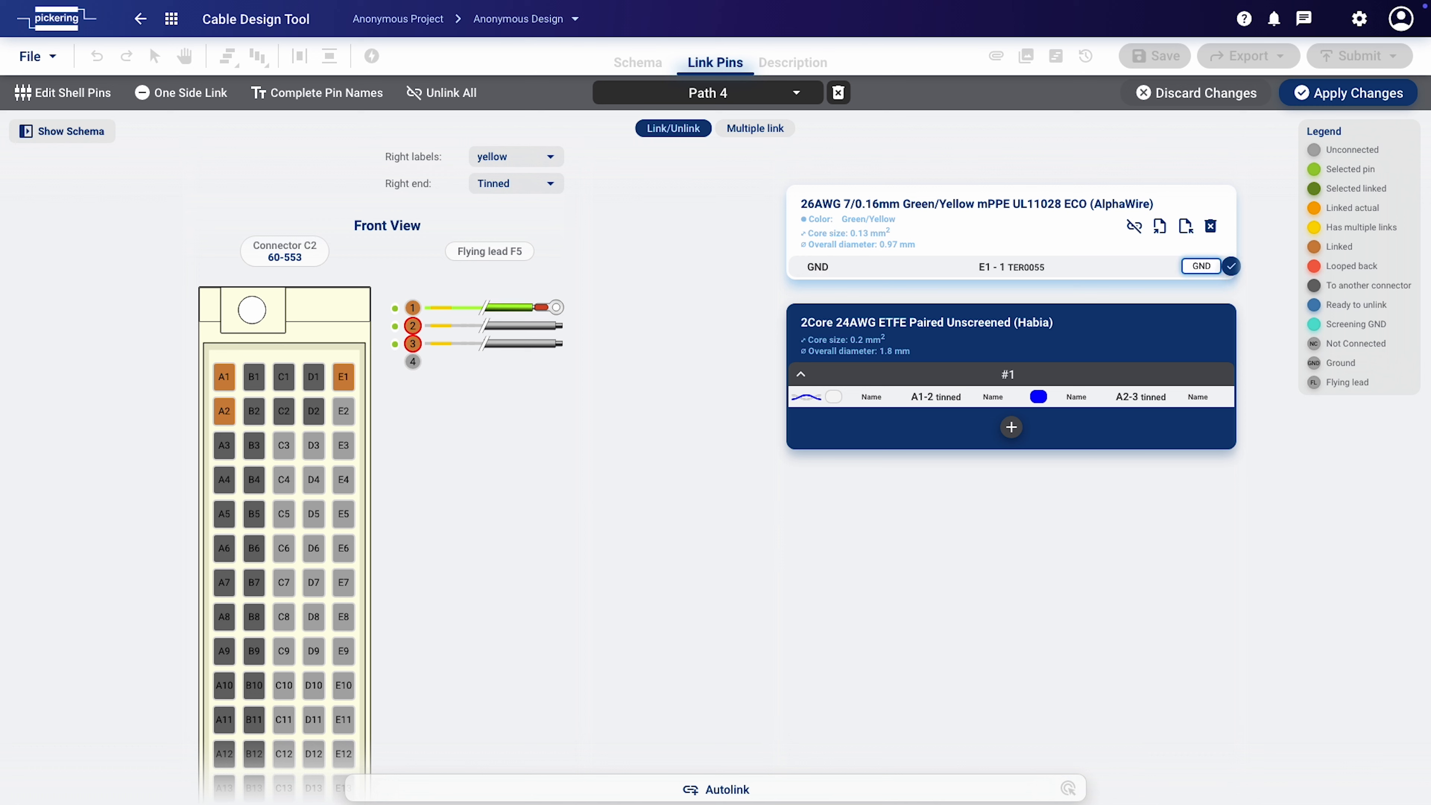
Name both ends of the A1 core "+" and both ends of the A2 core "-", and apply the Path 4 changes
click(871, 396)
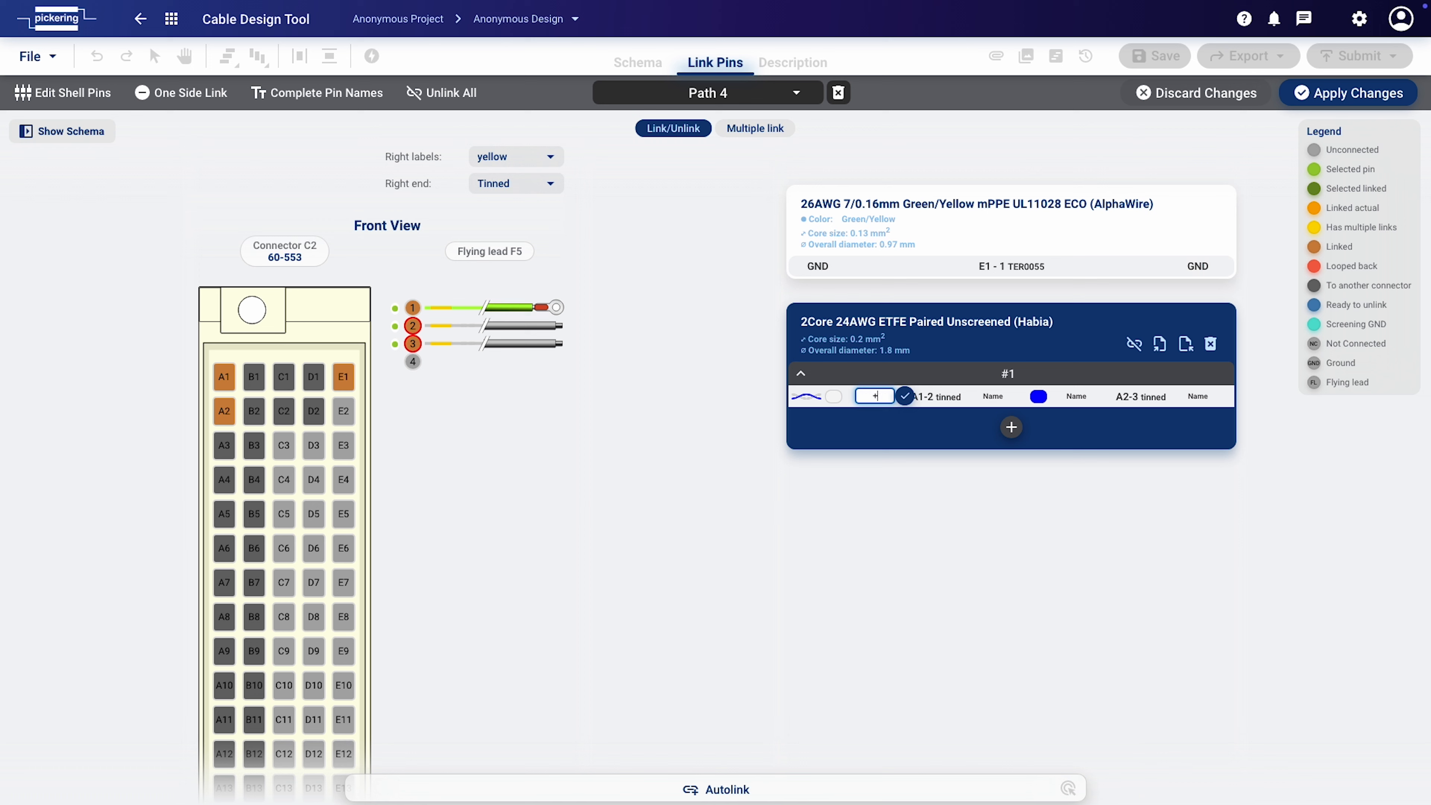
text(+)
click(992, 396)
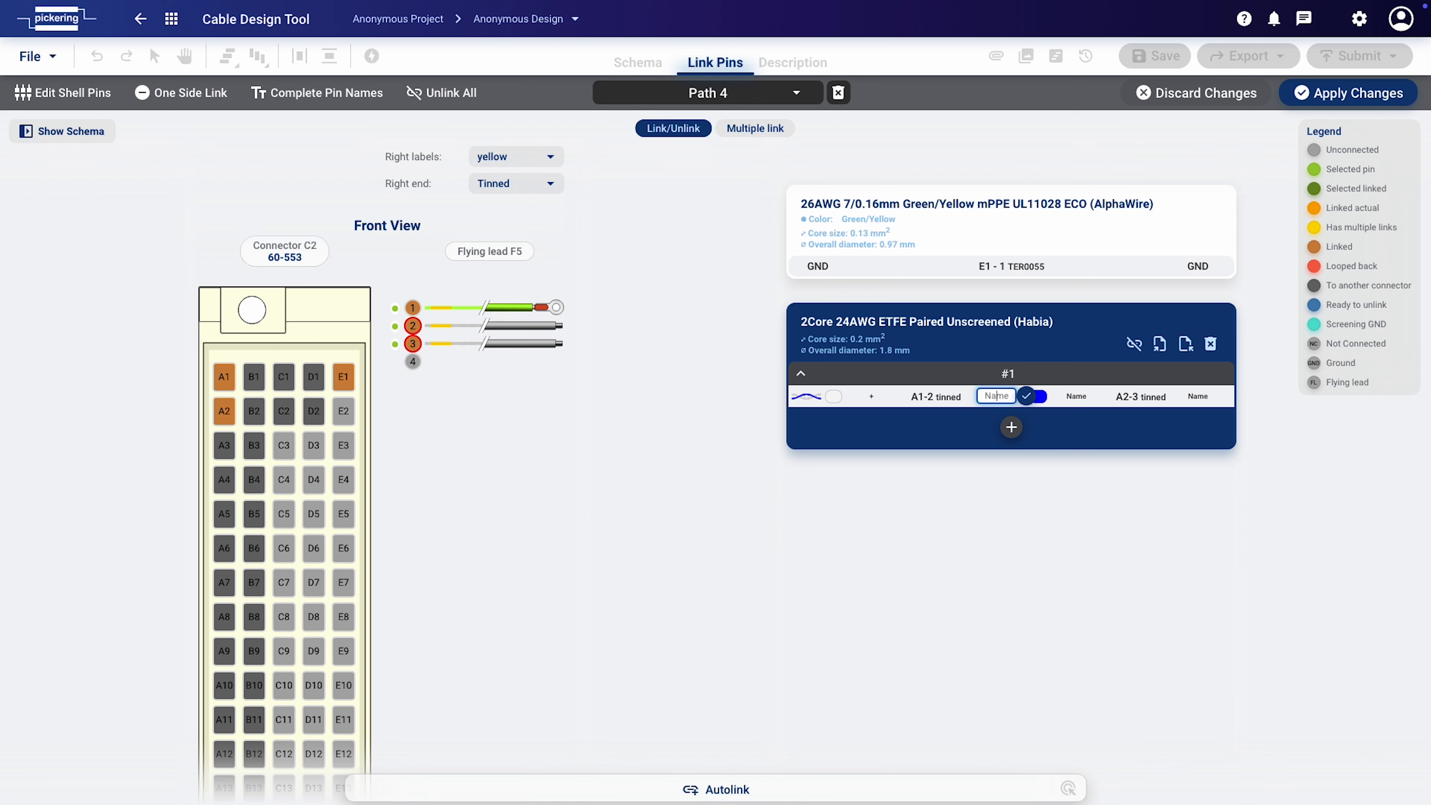
text(+)
click(1076, 398)
text(-)
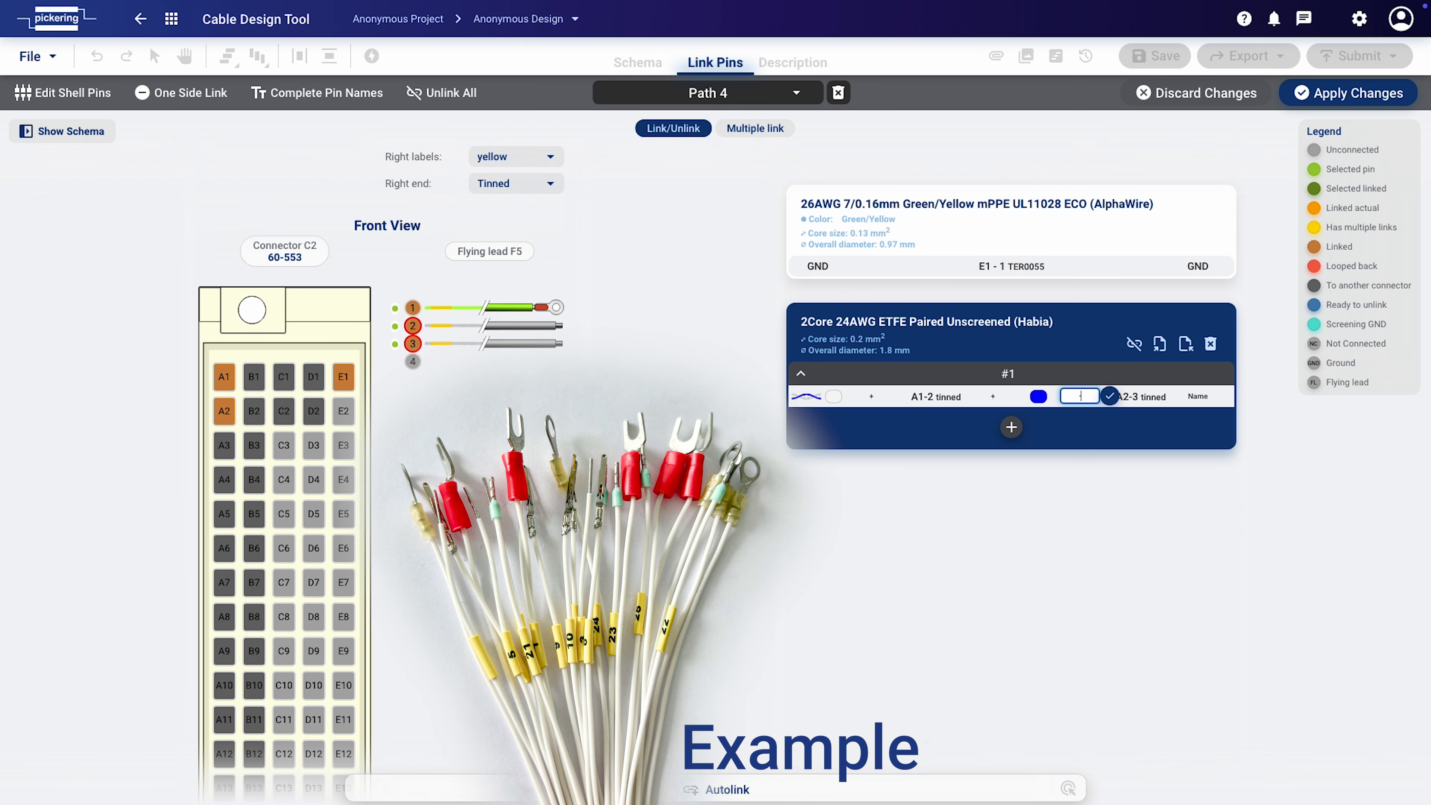
click(1198, 396)
text(-)
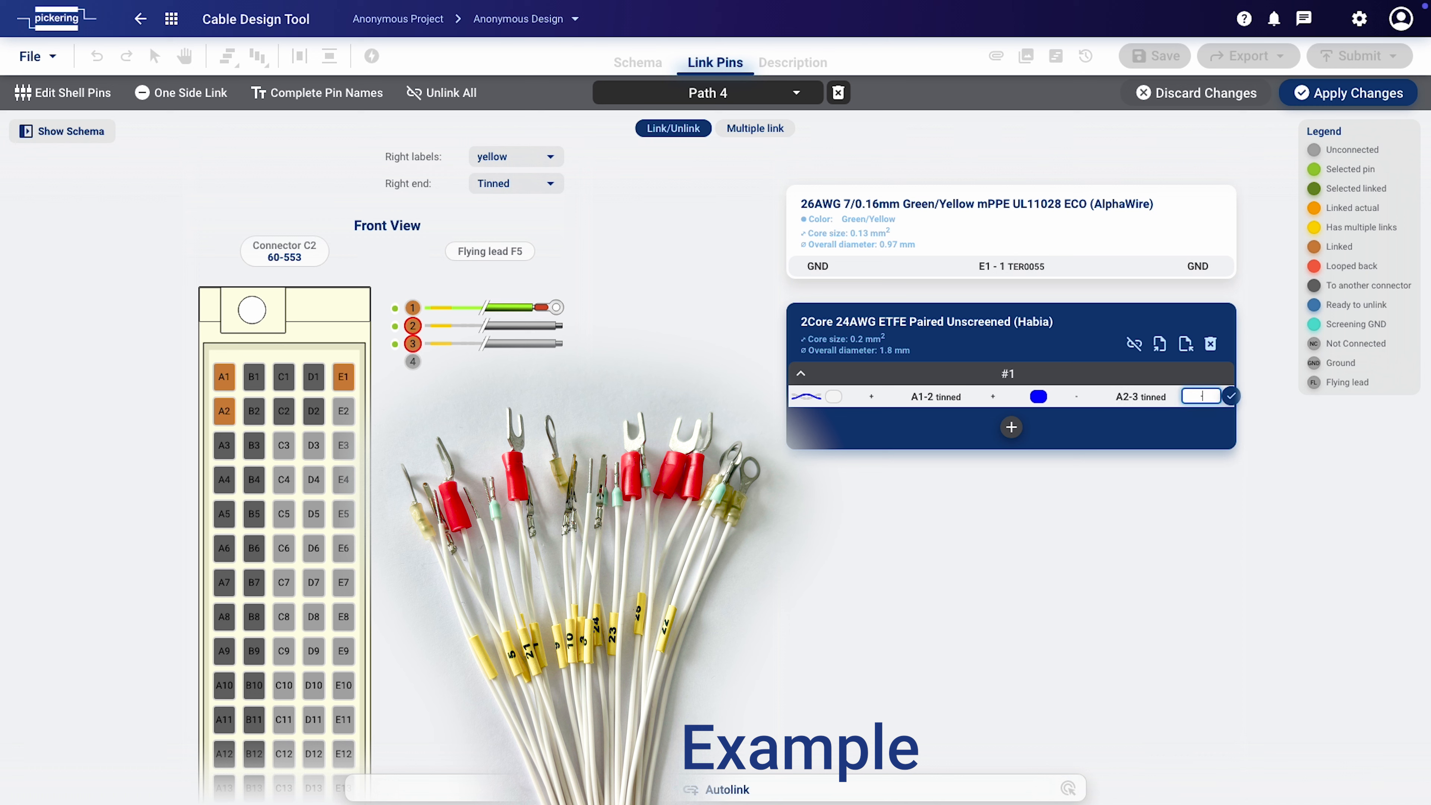
click(1230, 396)
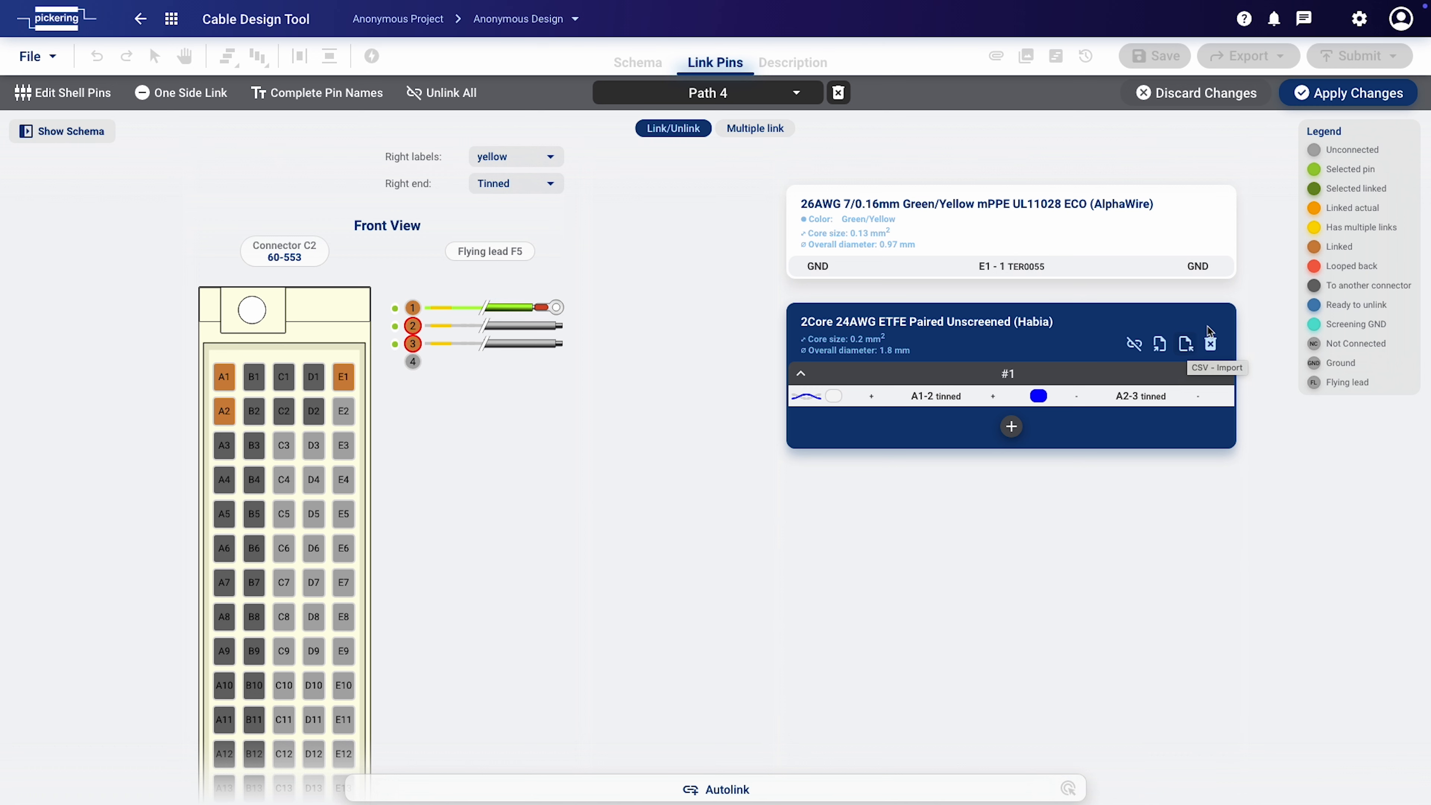
click(1302, 94)
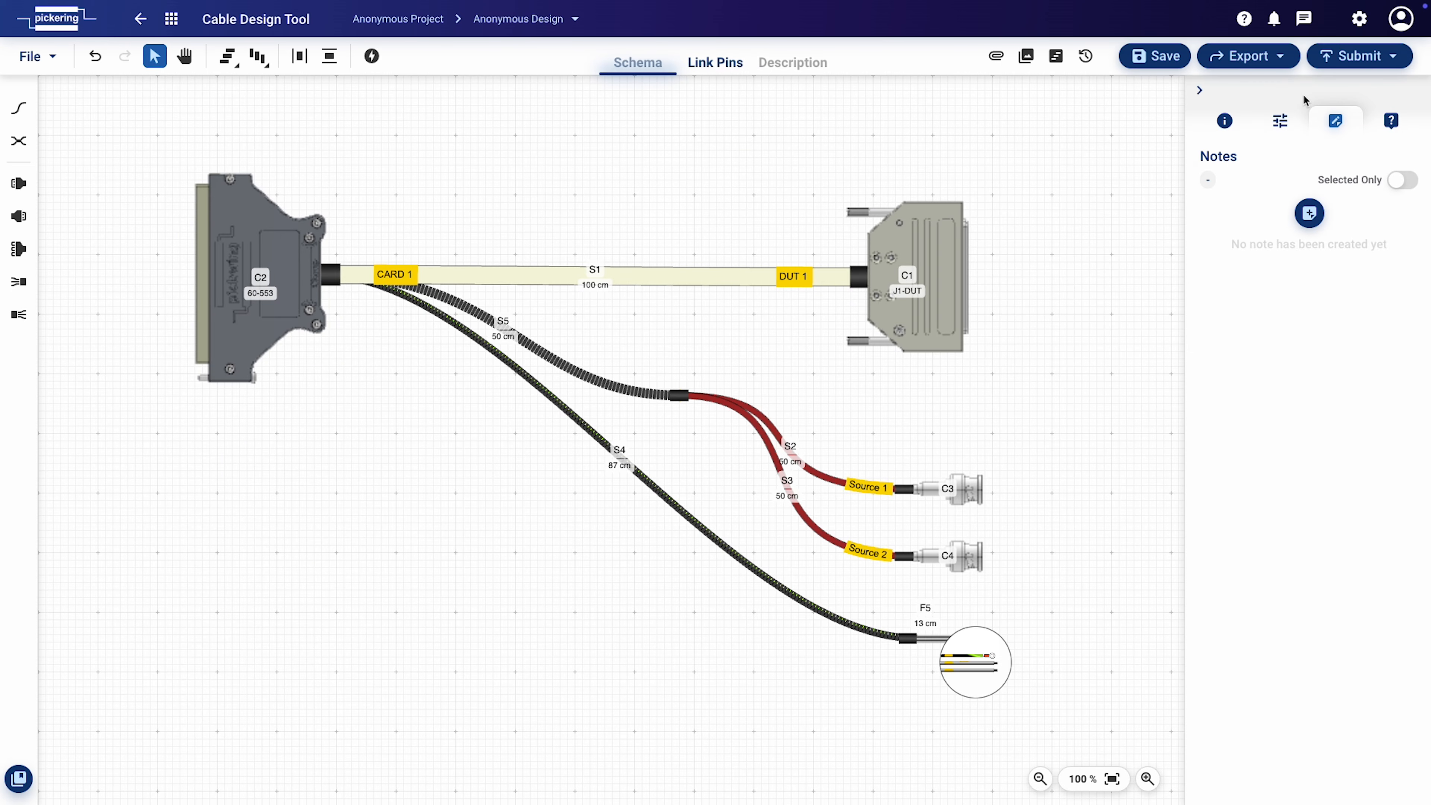
Add the note "Place labels 5 cm from backshell exit" to cable S1
click(673, 284)
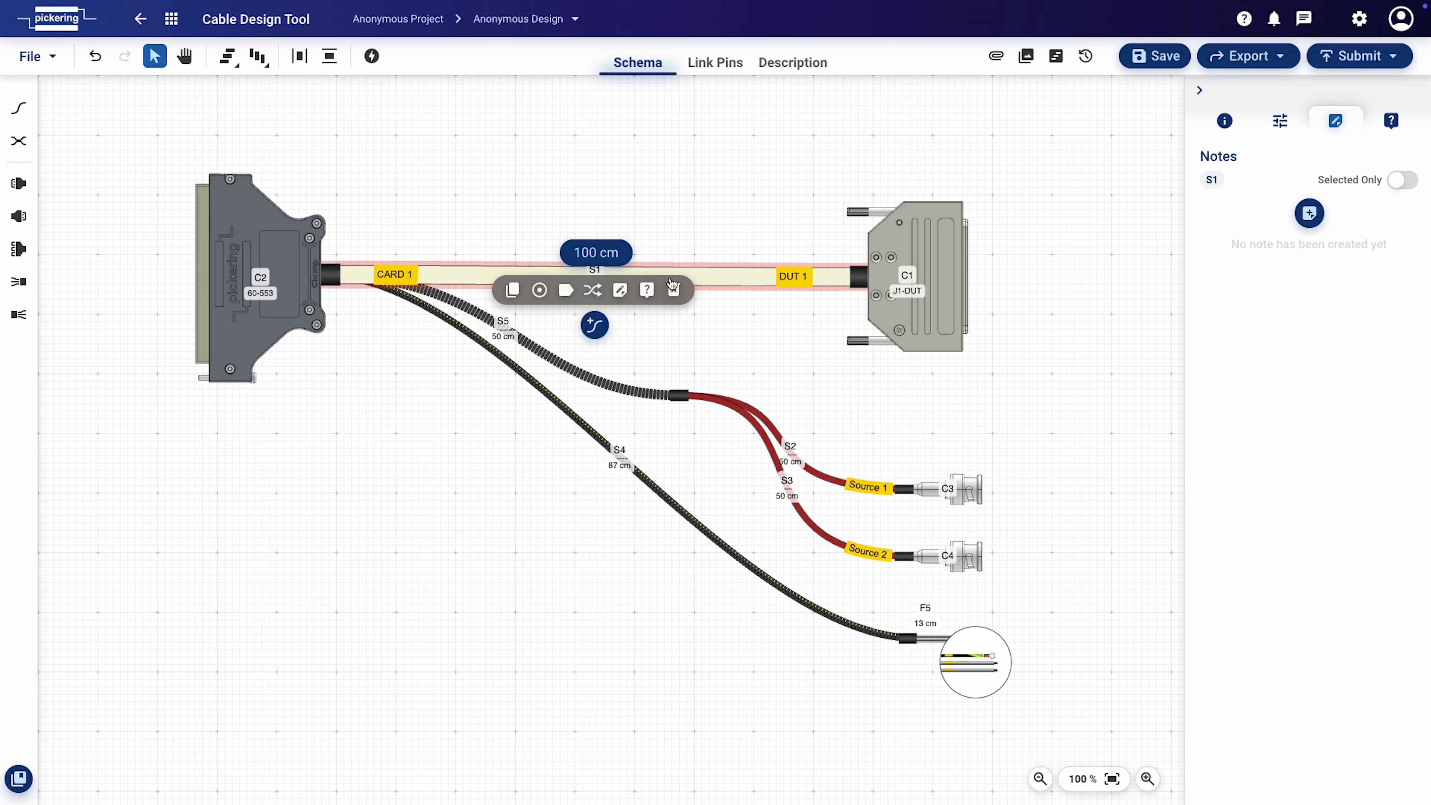
click(619, 292)
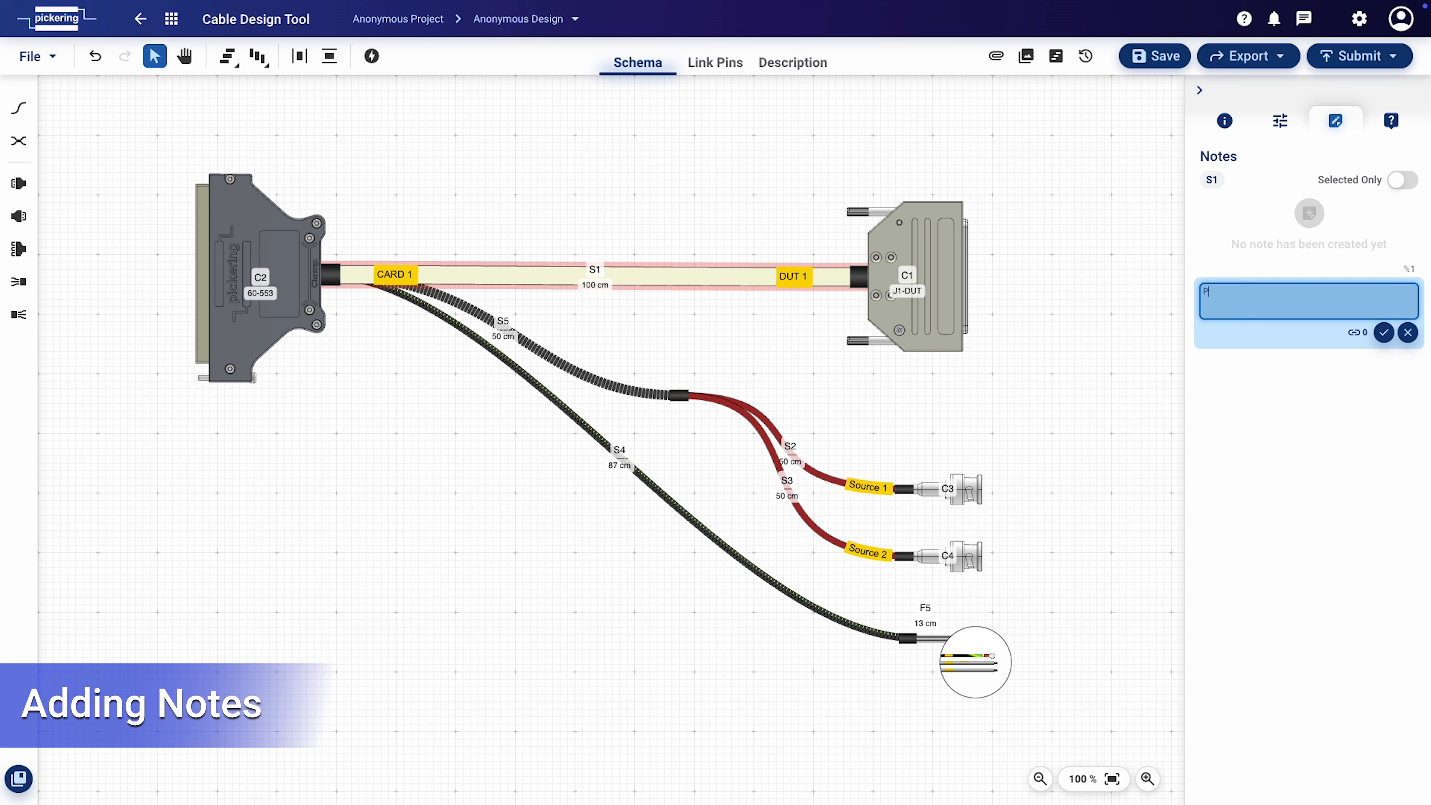
text(Place labels 5 cm from backshell exit)
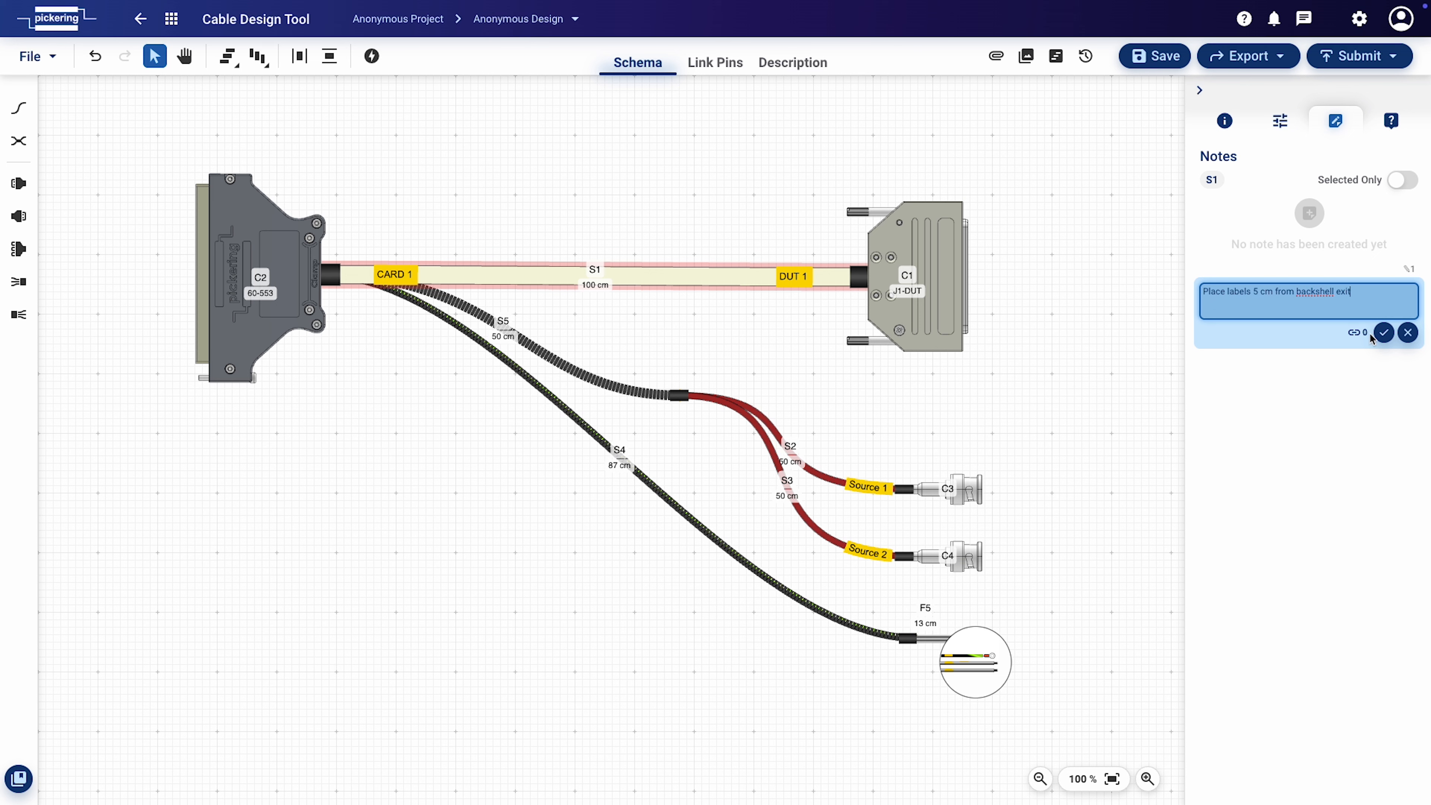
click(1383, 333)
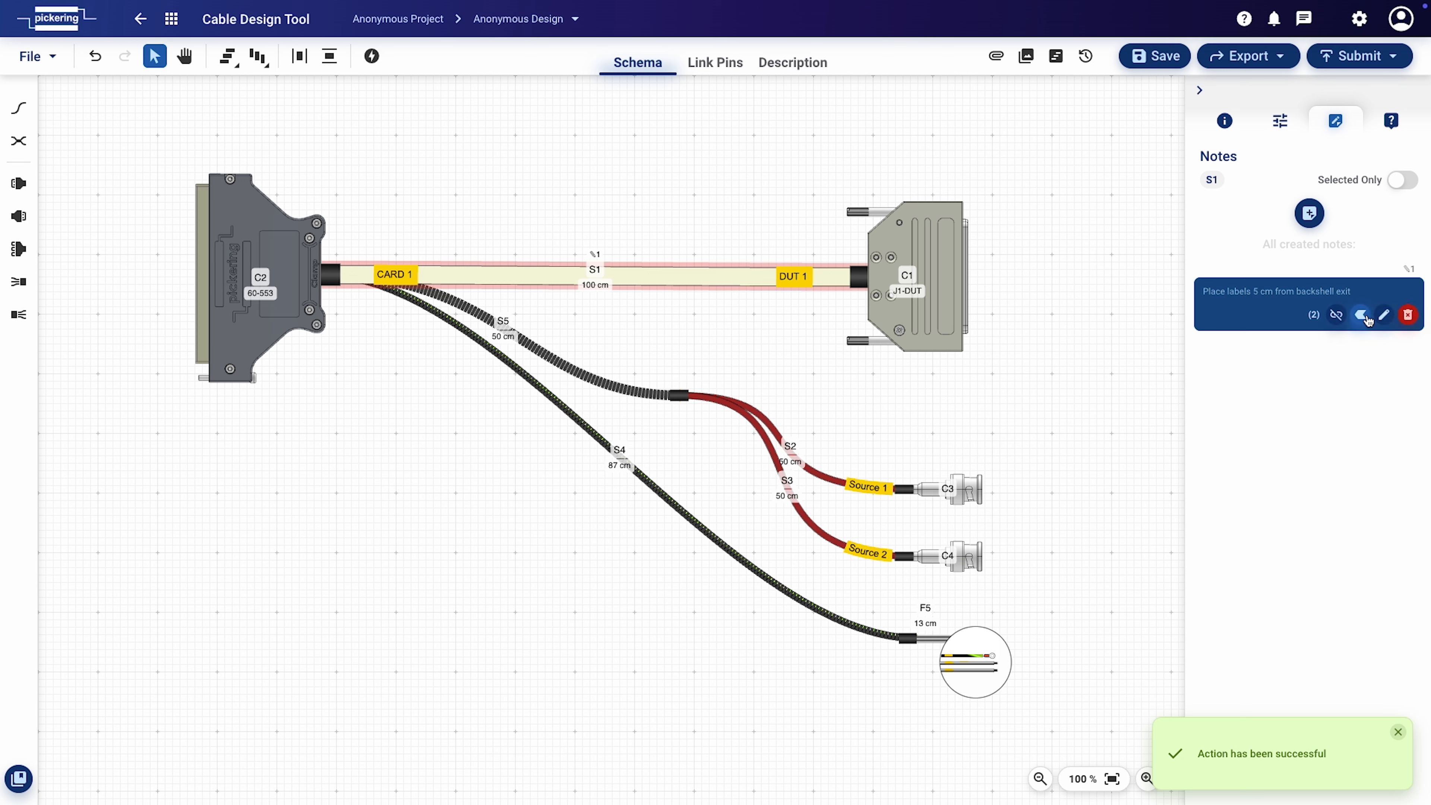
Place two callouts for the S1 note above the cable, one pointing at the CARD 1 label and one at the DUT 1 label
click(1361, 315)
mouse_move(700, 365)
mouse_down()
mouse_move(591, 237)
mouse_move(519, 199)
mouse_up()
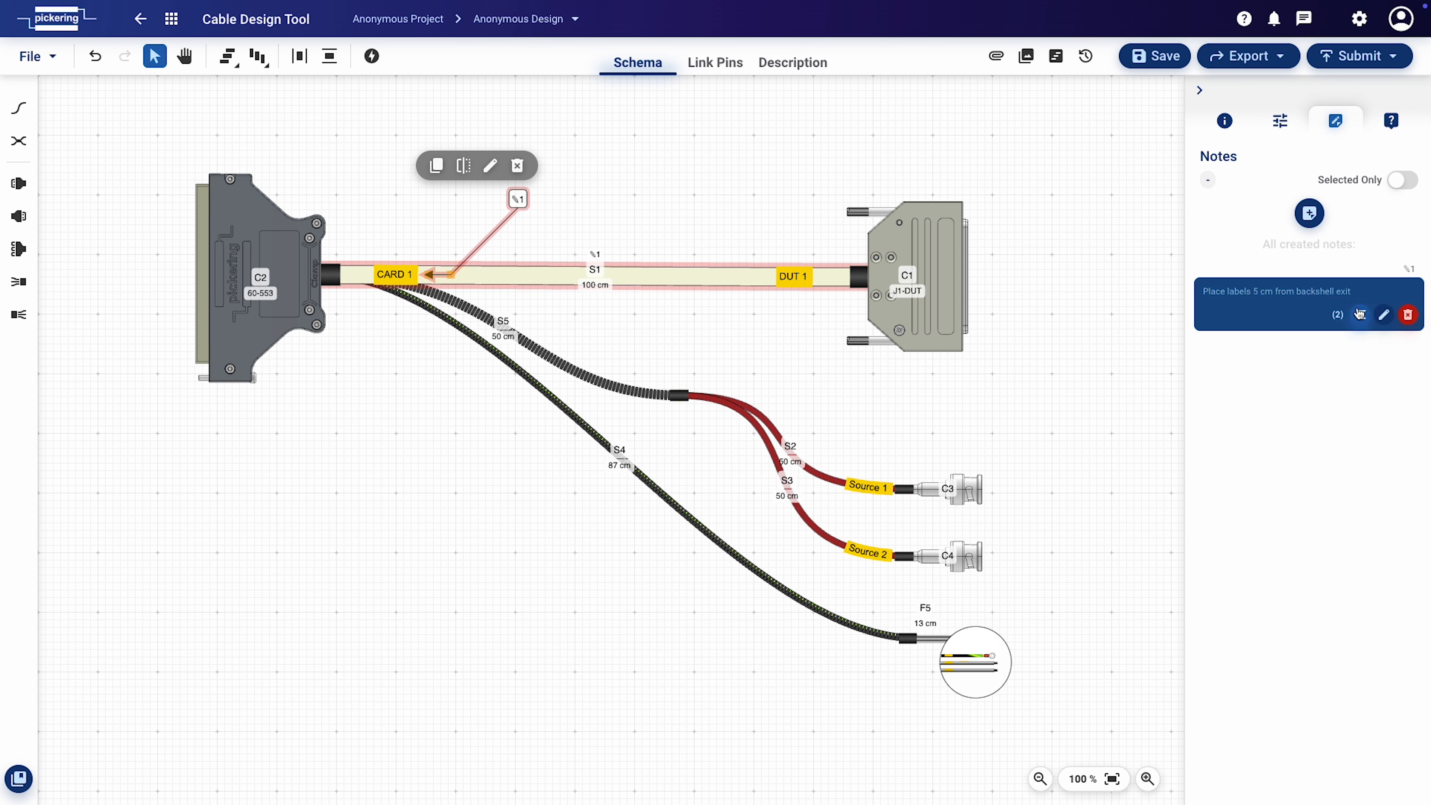
click(1361, 315)
mouse_move(700, 366)
mouse_down()
mouse_move(754, 215)
mouse_move(795, 206)
mouse_move(680, 207)
mouse_up()
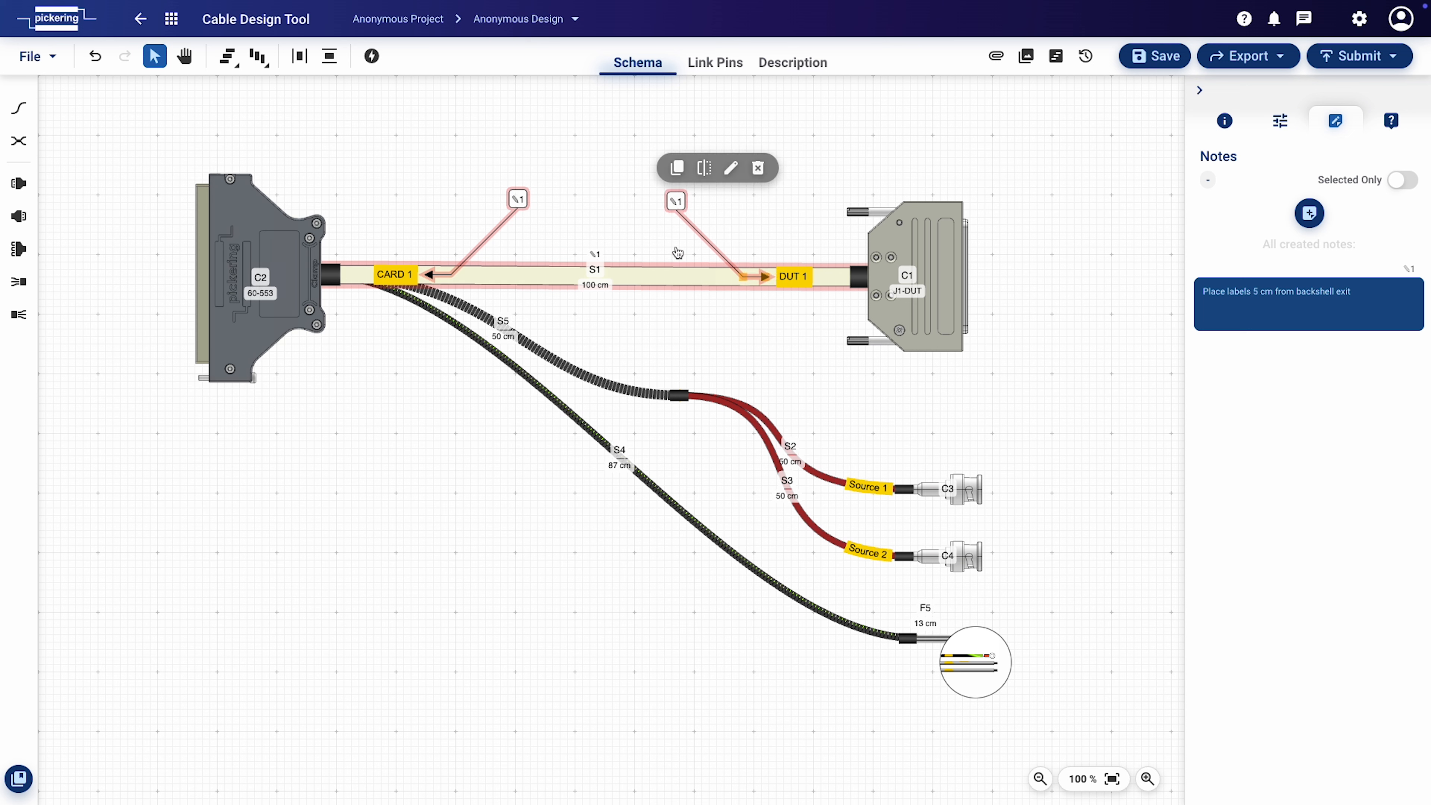
Add the note "Tin 1 cm of wire ends" to flying lead F5 and place its callout pointing at the wire ends
click(932, 645)
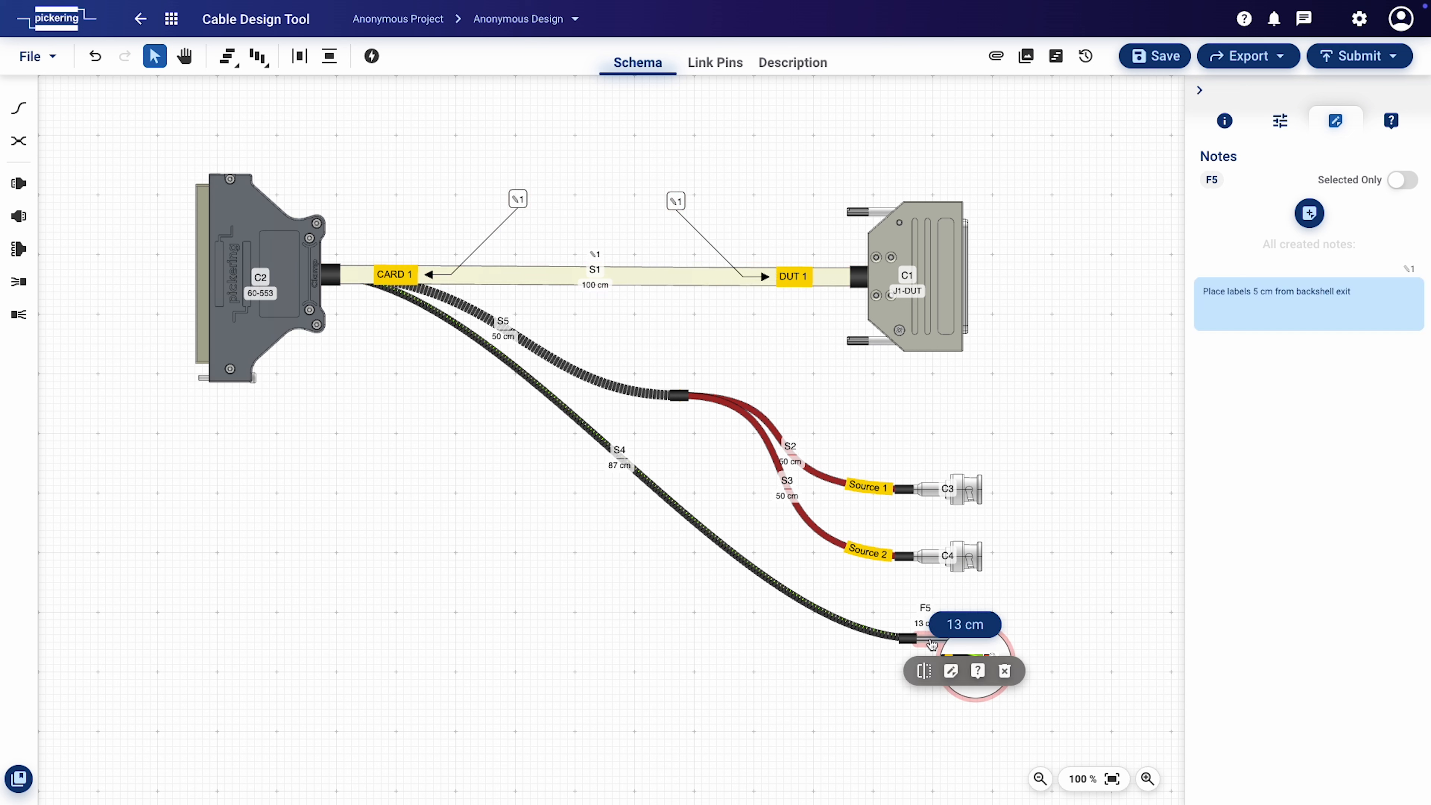
click(951, 671)
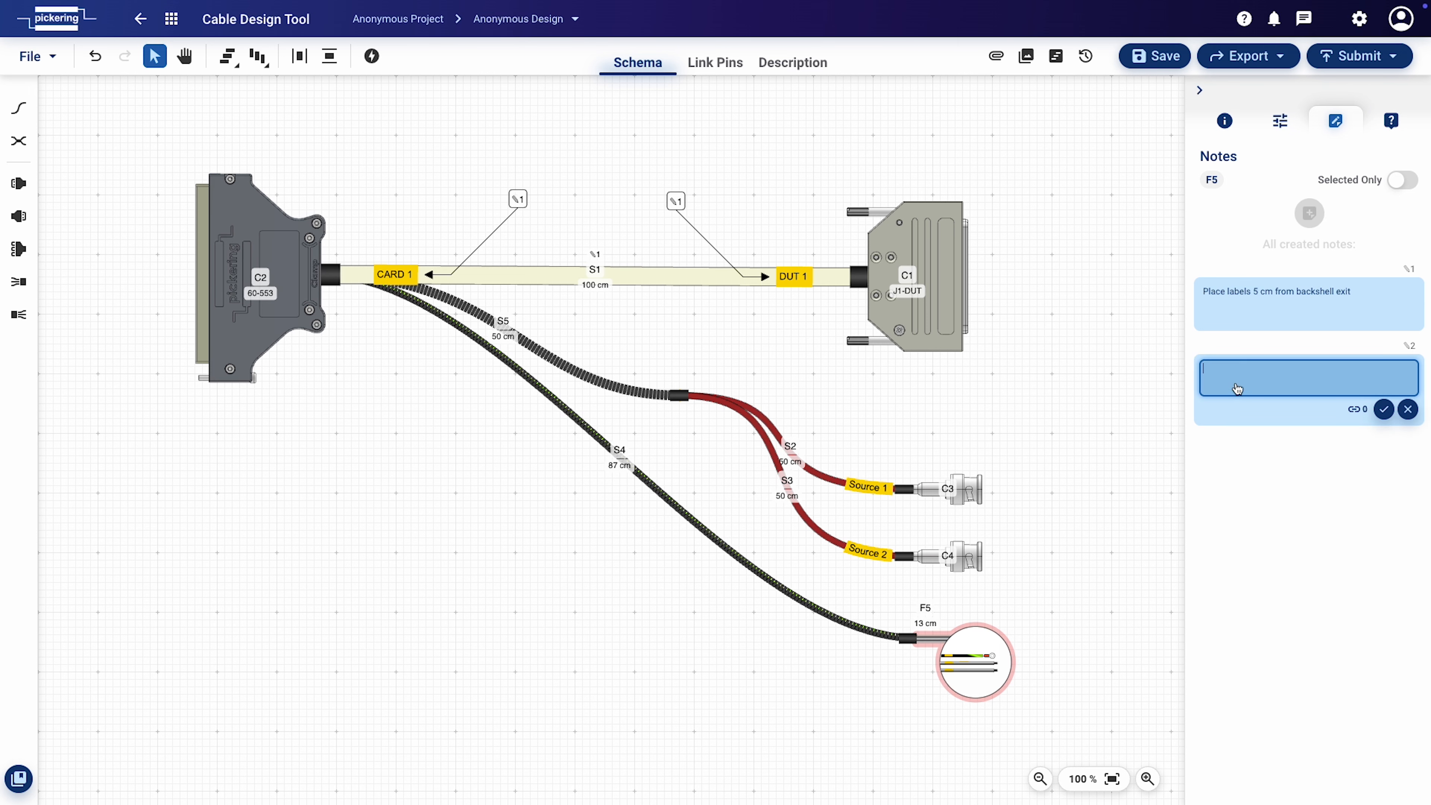
text(Tin 1 cm of wire ends)
click(1383, 409)
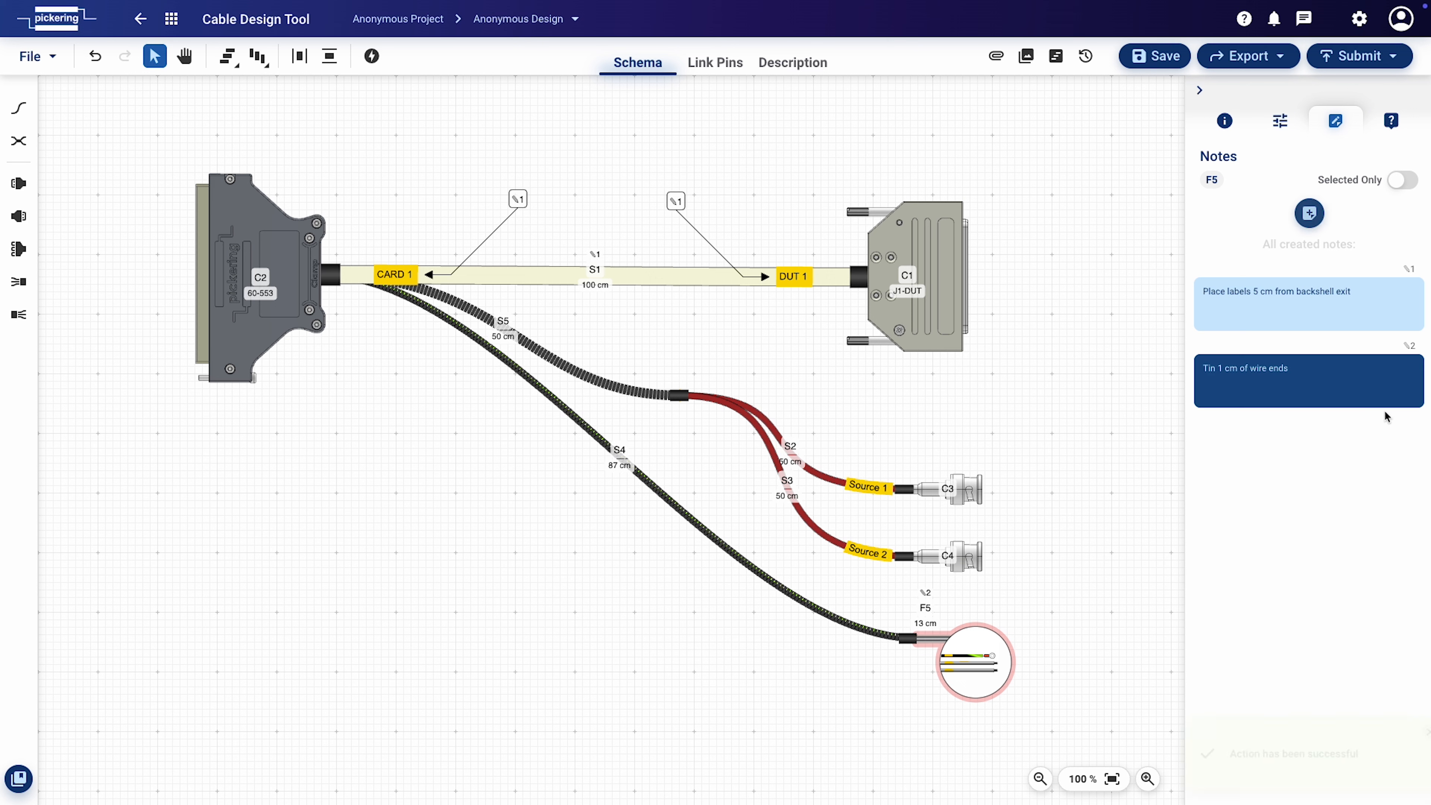
drag(1361, 391, 613, 441)
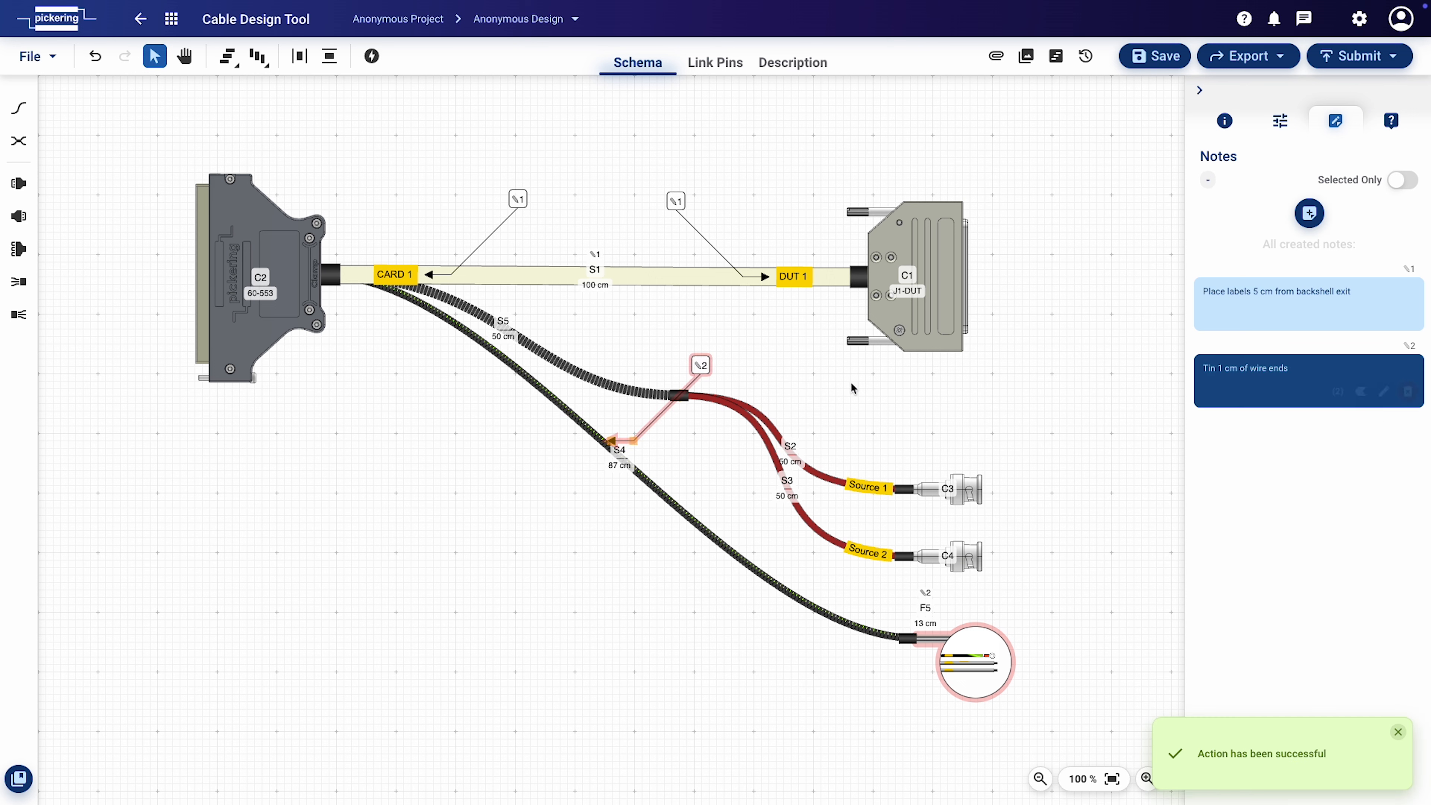
drag(703, 367, 1105, 601)
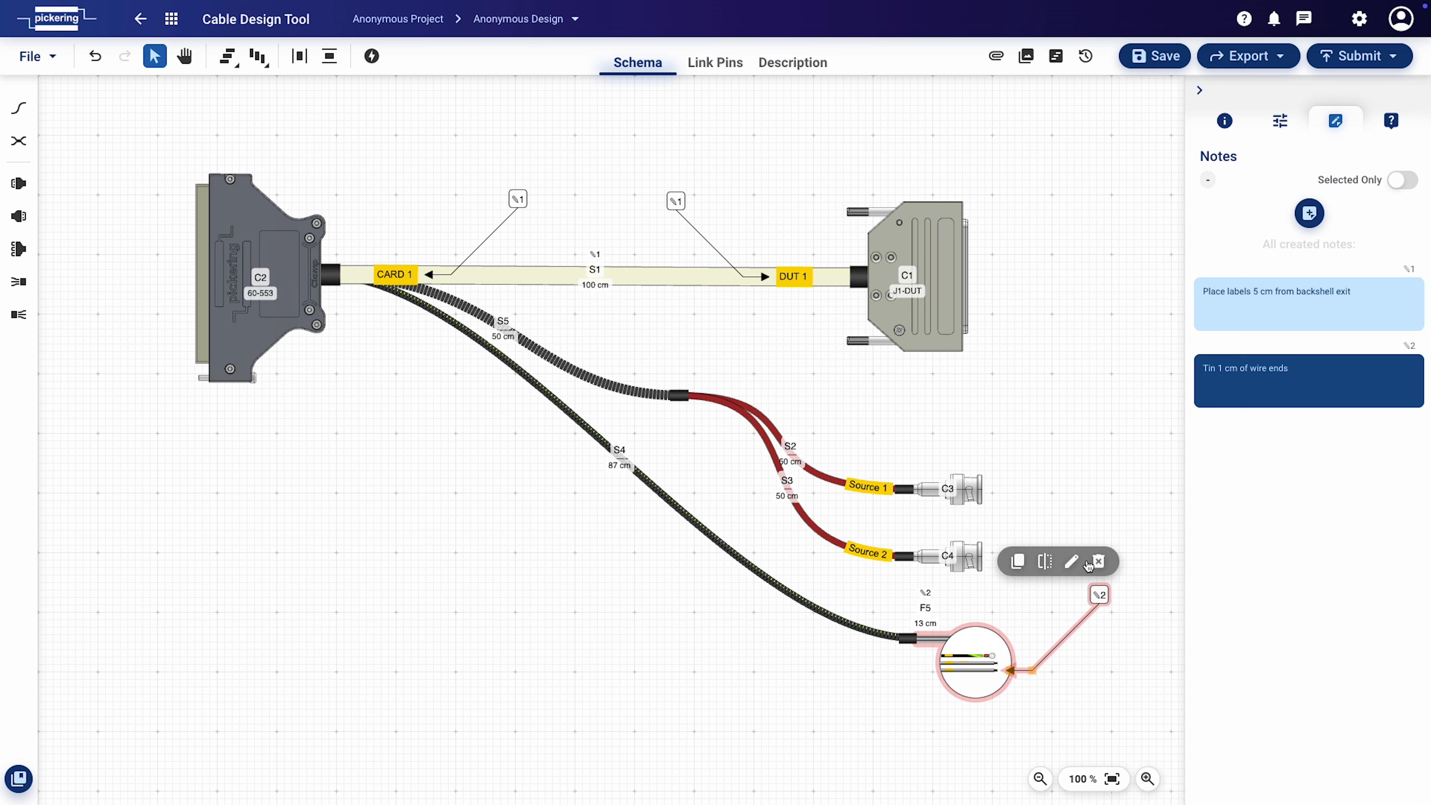
Review the design's datasheet from the schema through the pinout tables to the editable section, then accept its changes and save the design
click(1277, 63)
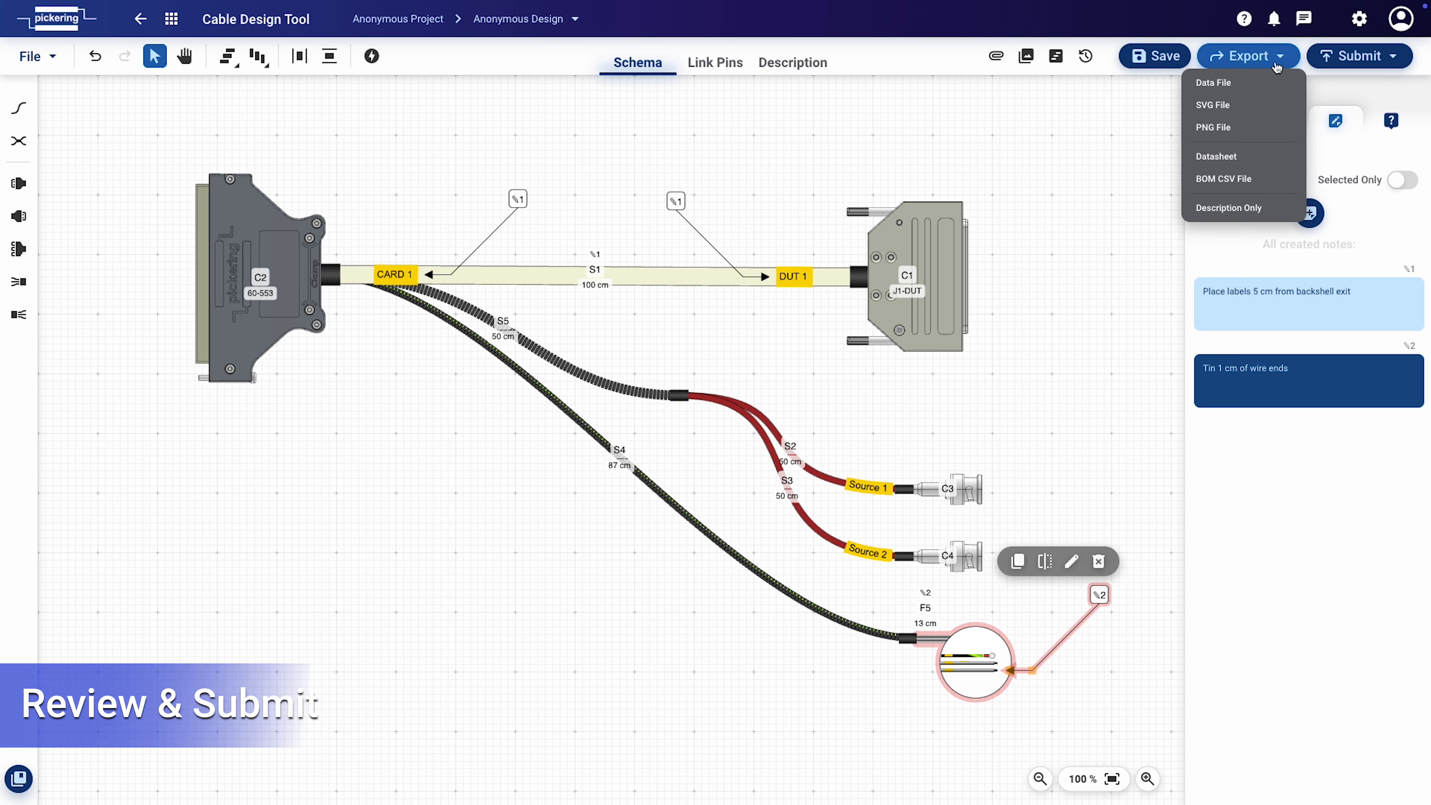
click(1234, 160)
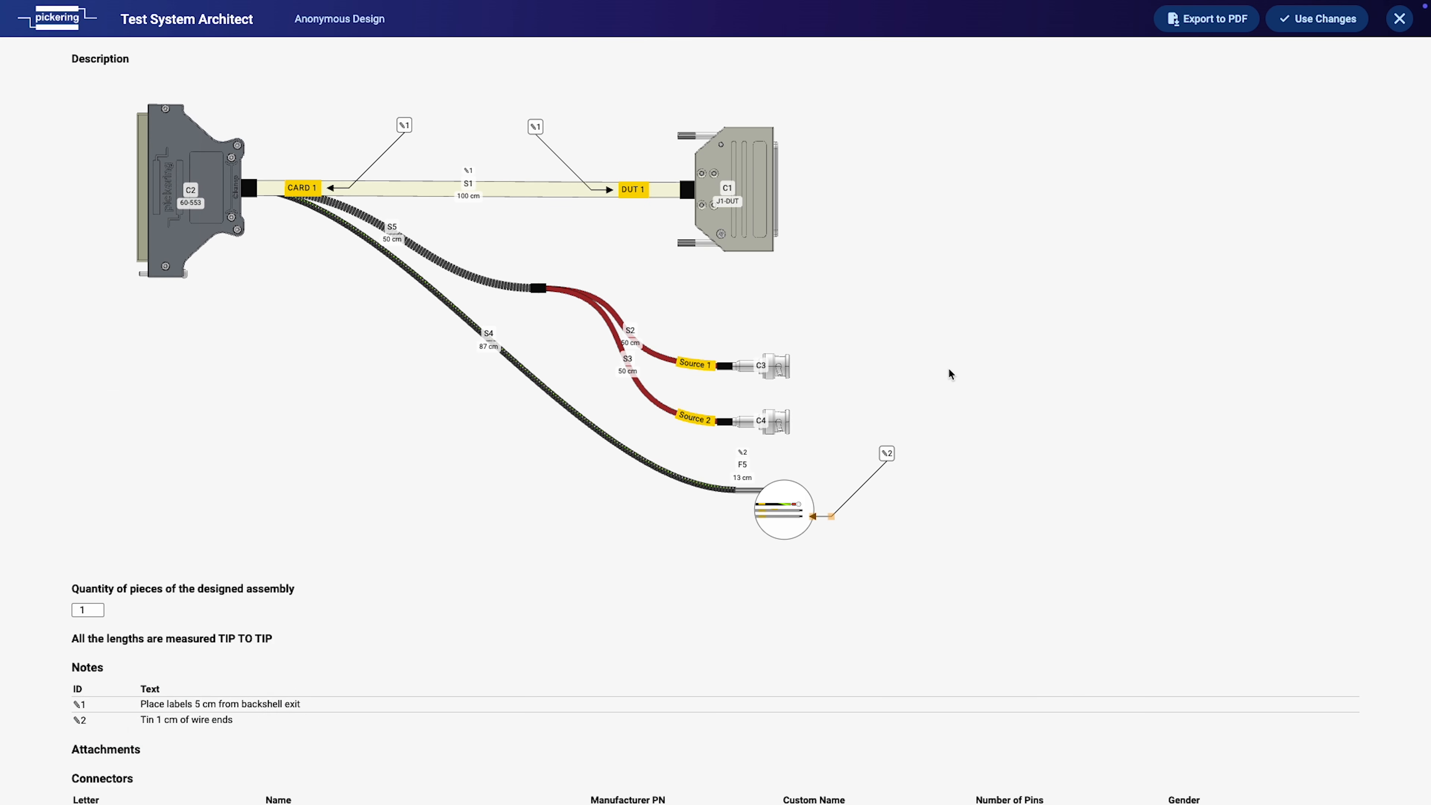
scroll(946, 374, down, 15)
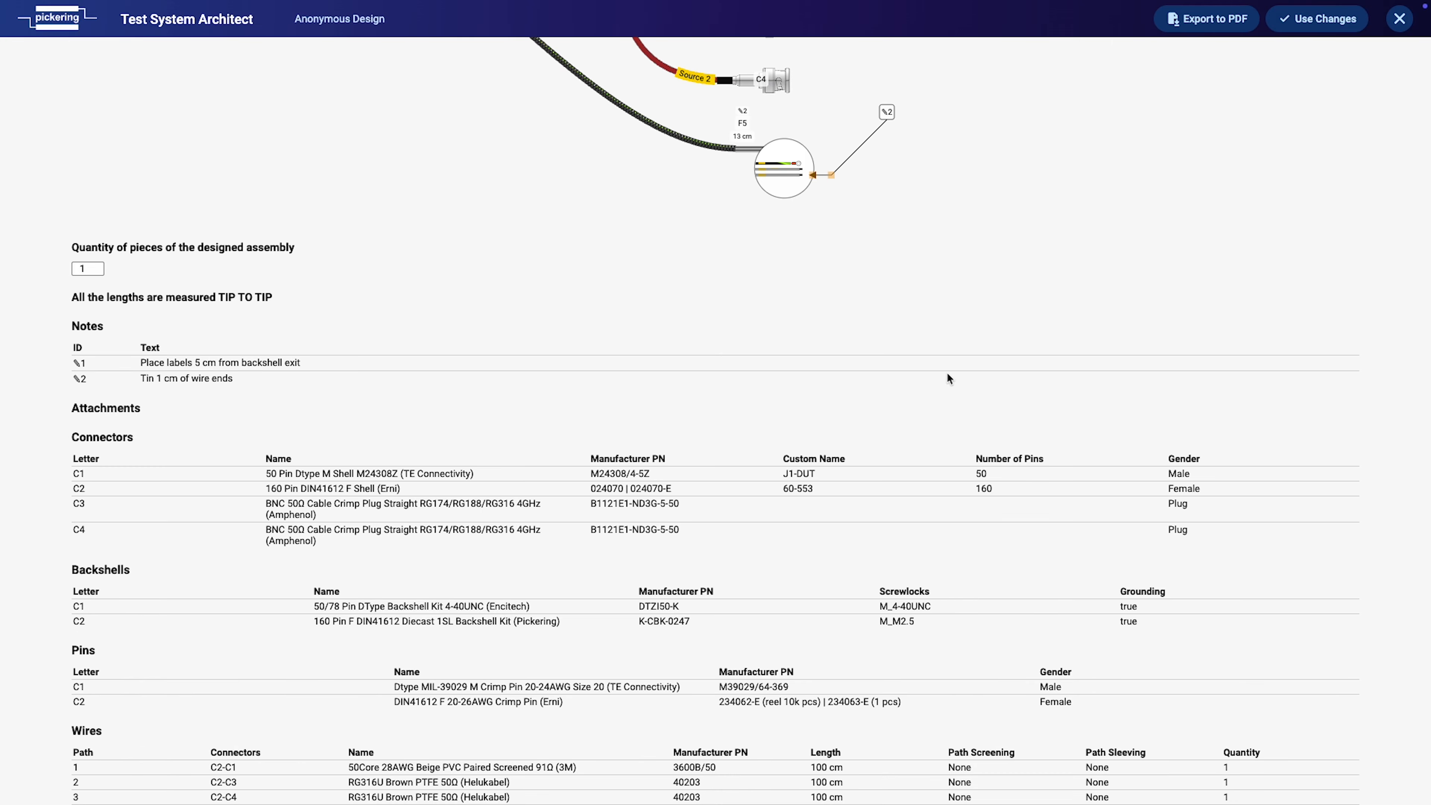
scroll(947, 374, down, 10)
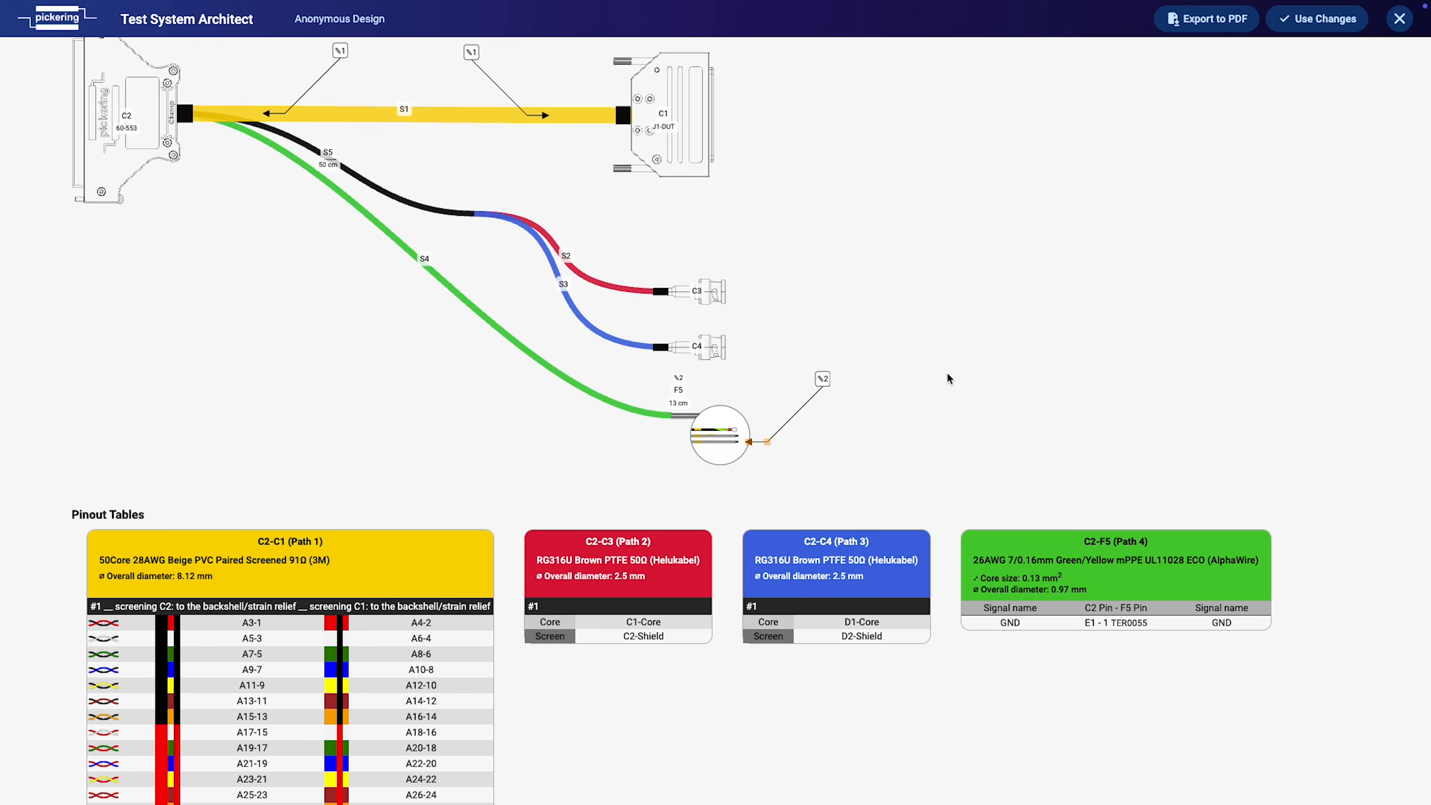
scroll(947, 374, down, 10)
scroll(947, 374, down, 3)
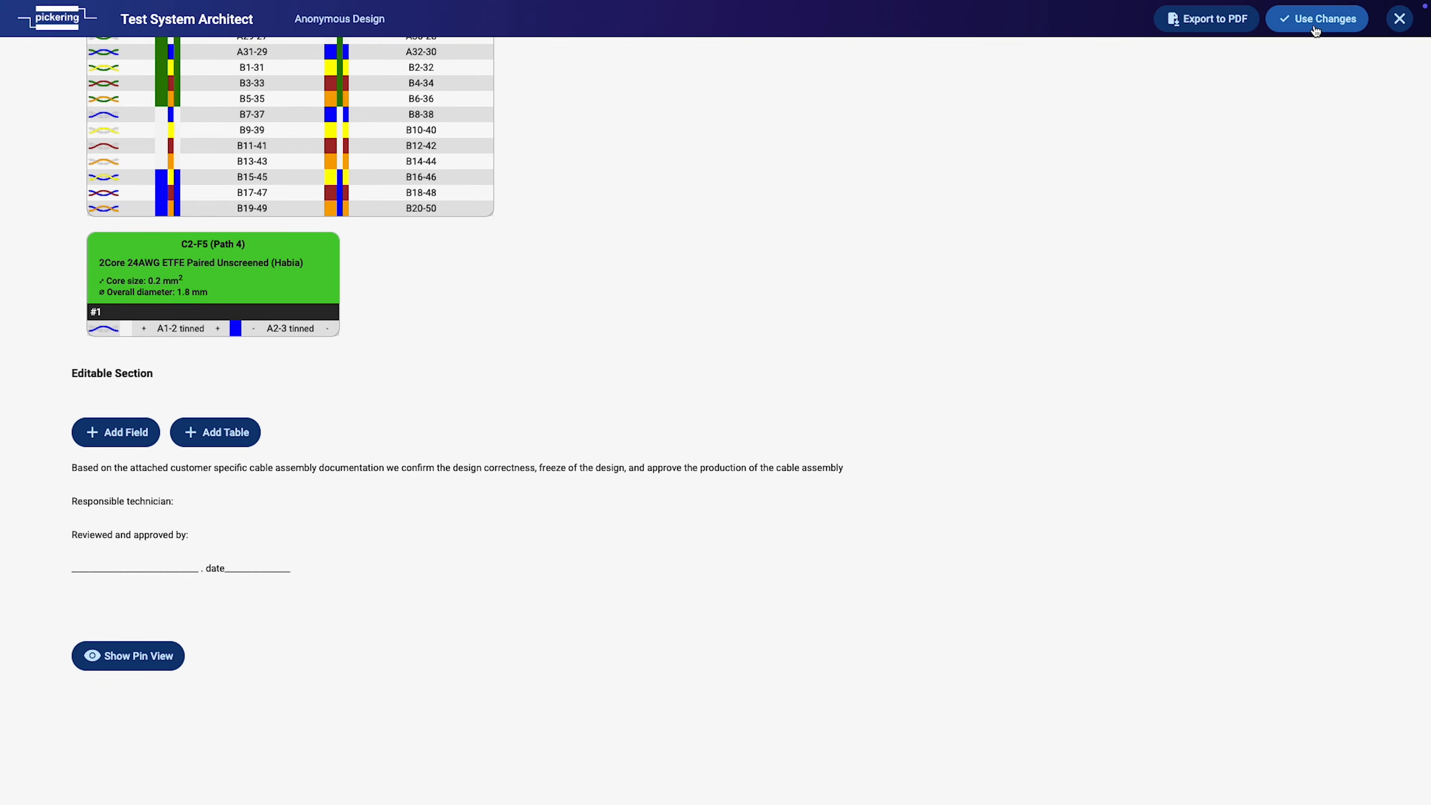
click(1315, 29)
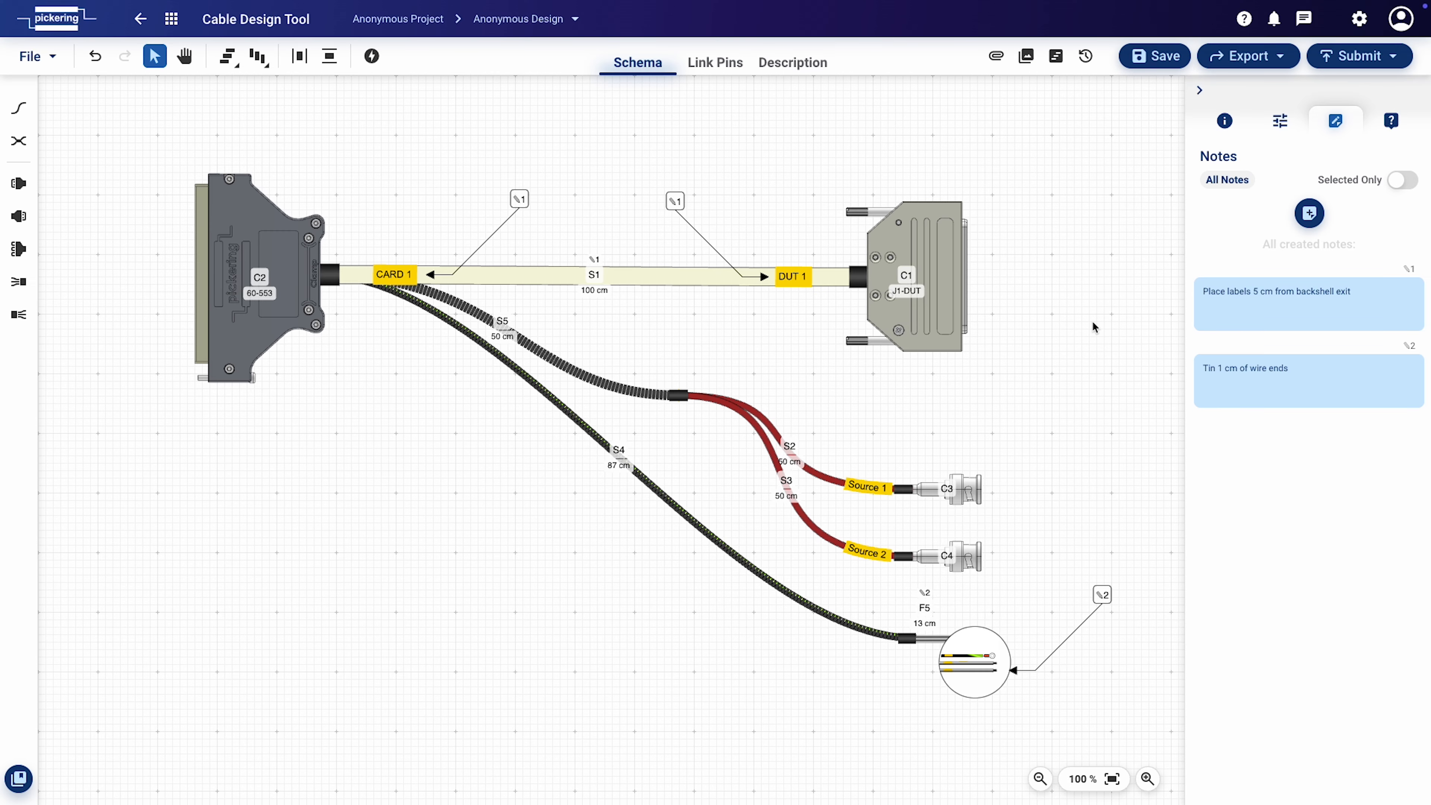
click(1163, 66)
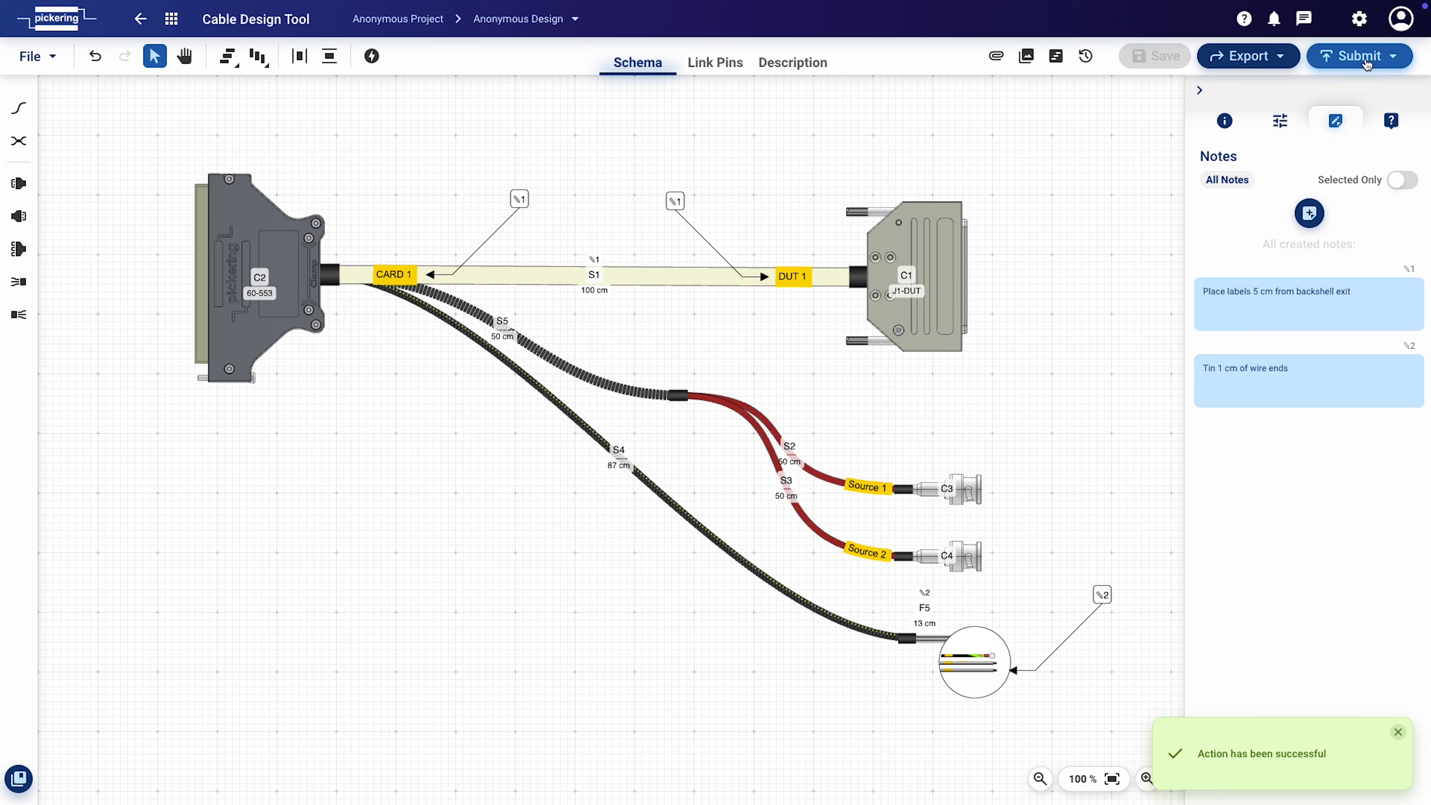
Set the quote submission's country to United States of America and state to Virginia, and continue to the submission summary
click(1383, 62)
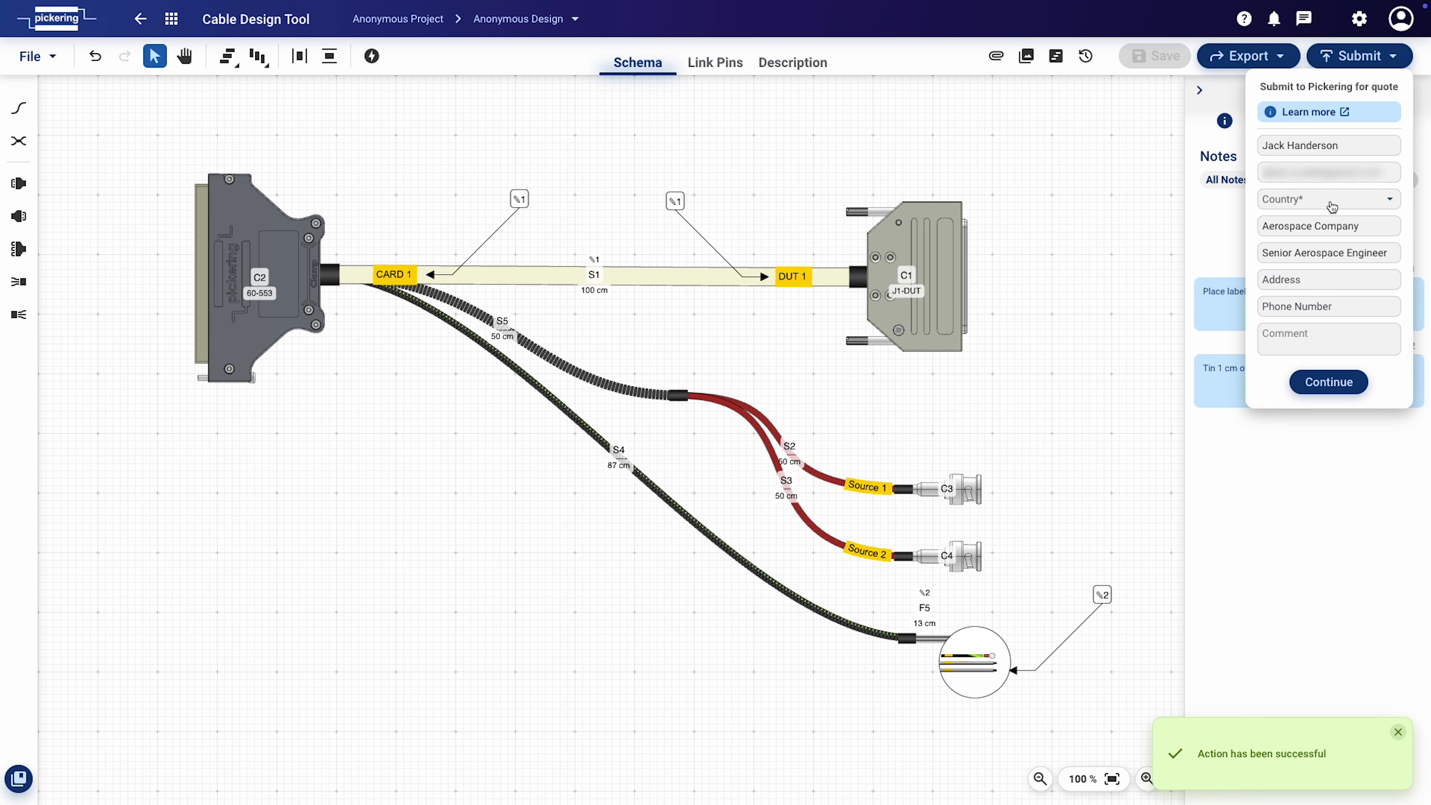
click(1334, 210)
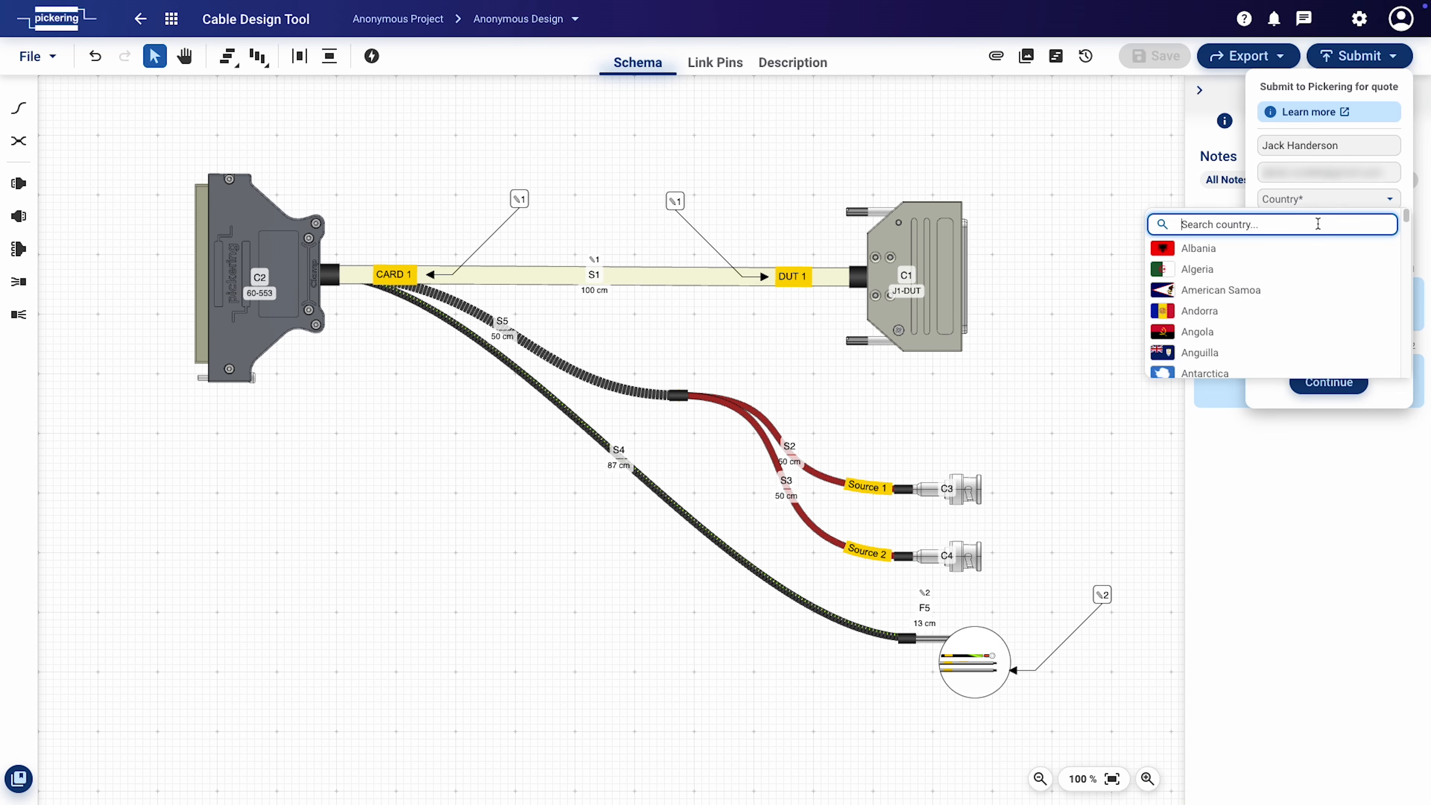
text(united)
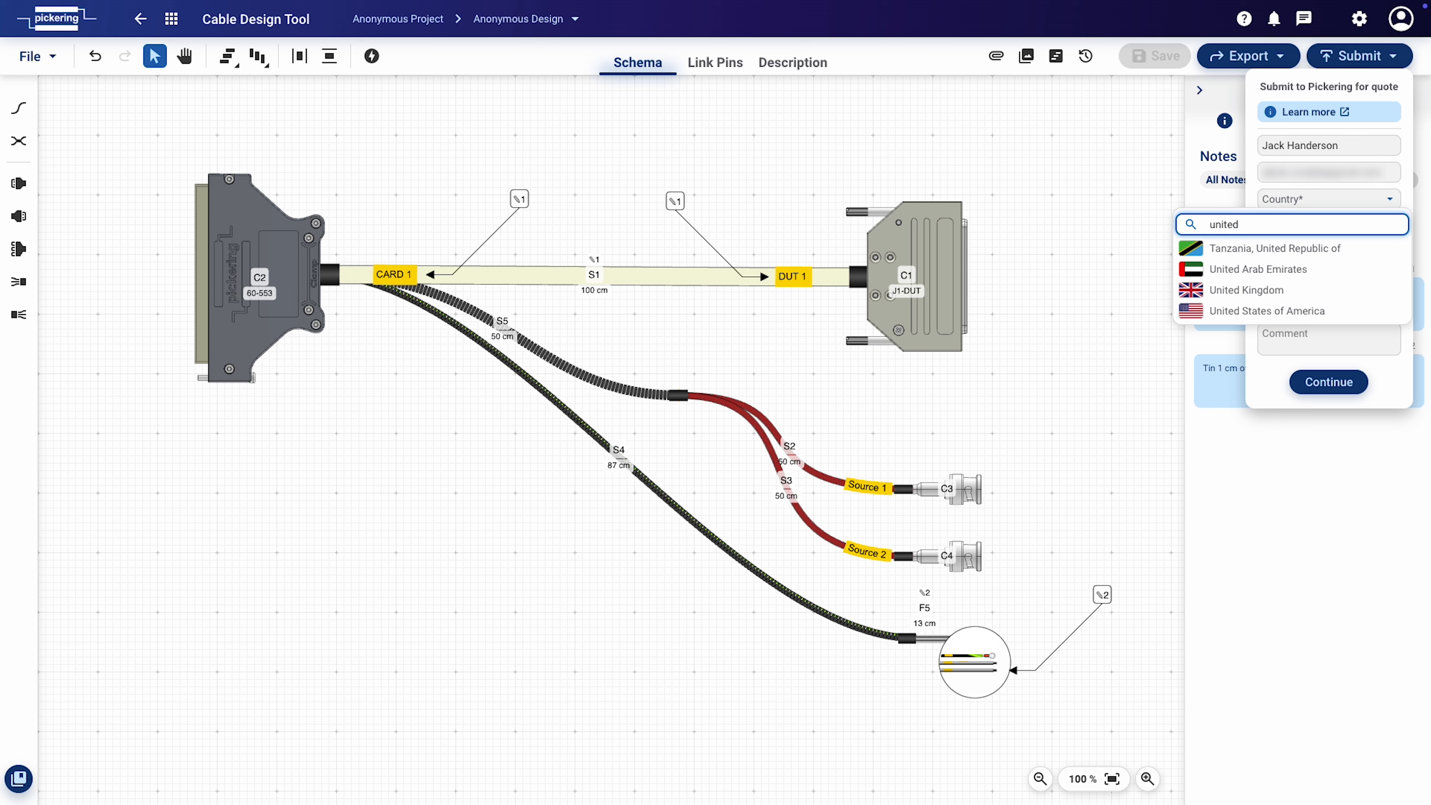
click(1272, 312)
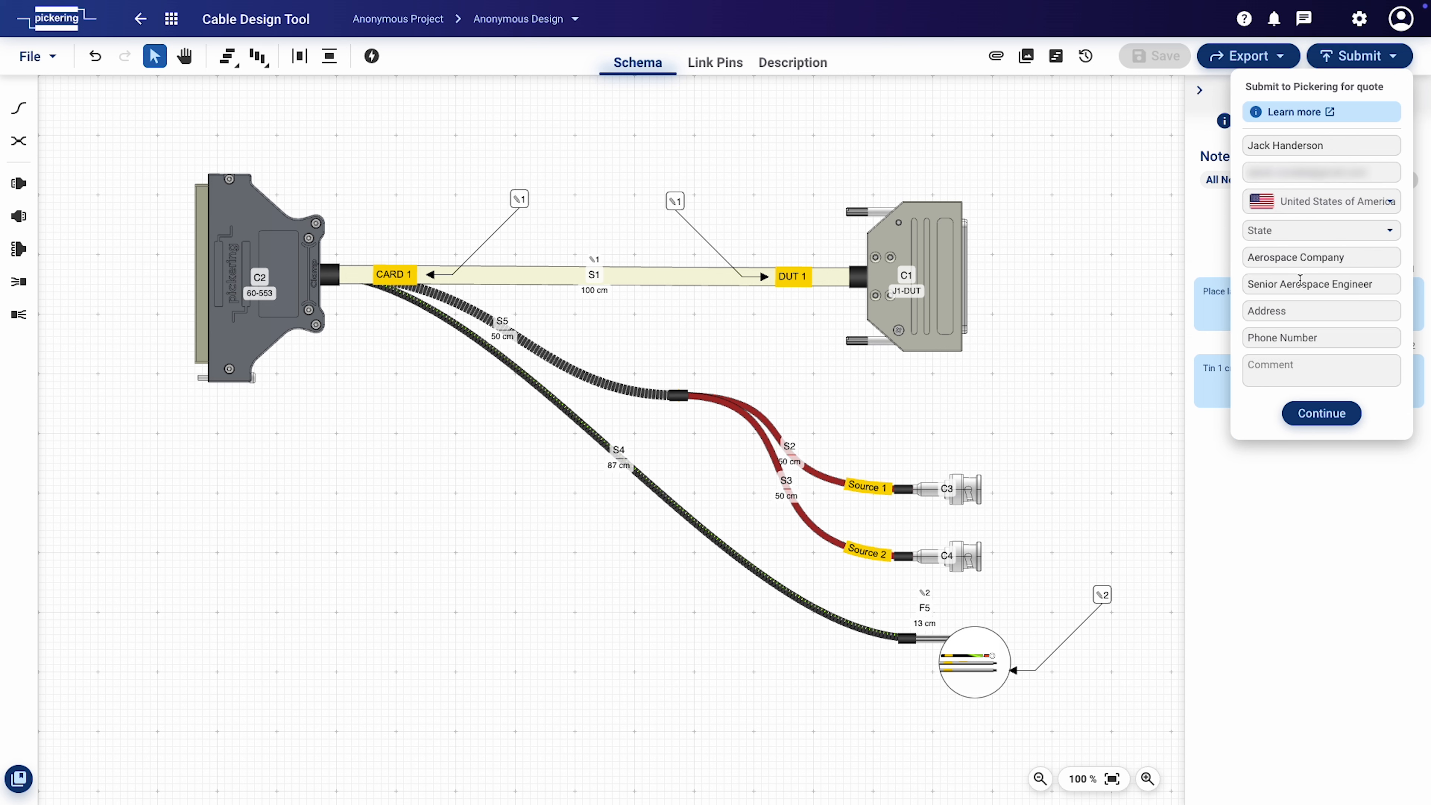
click(1323, 239)
text(vir)
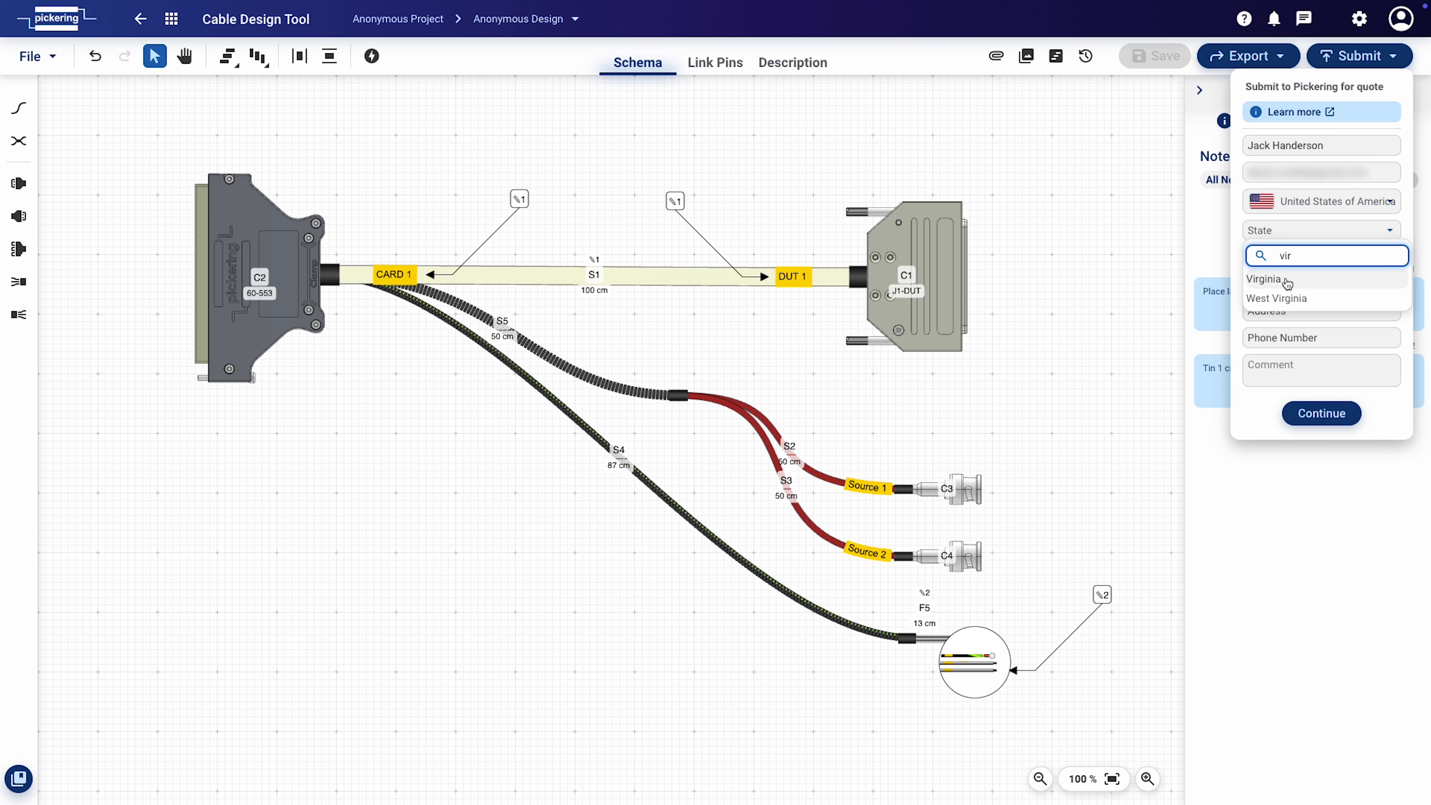
click(1287, 280)
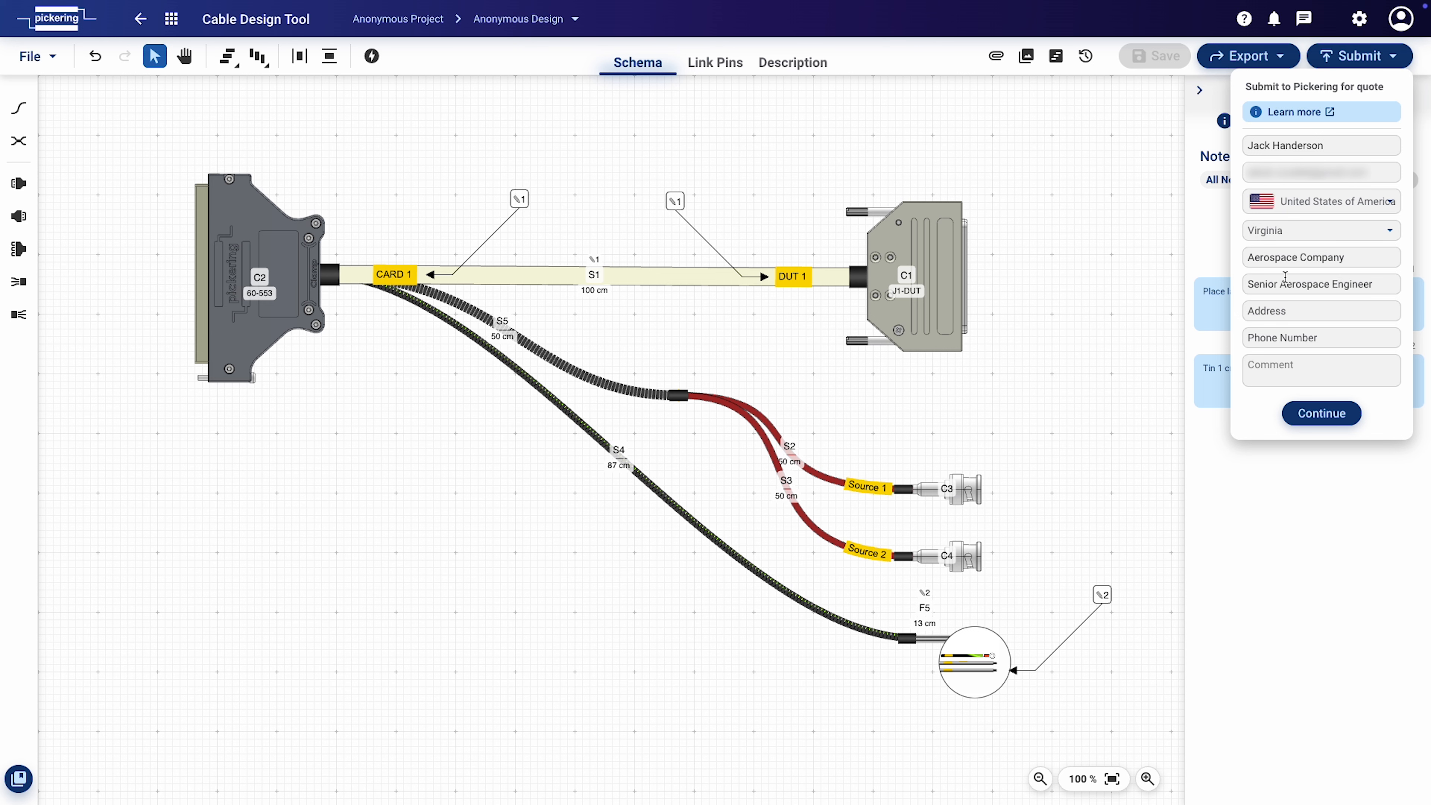
click(1322, 414)
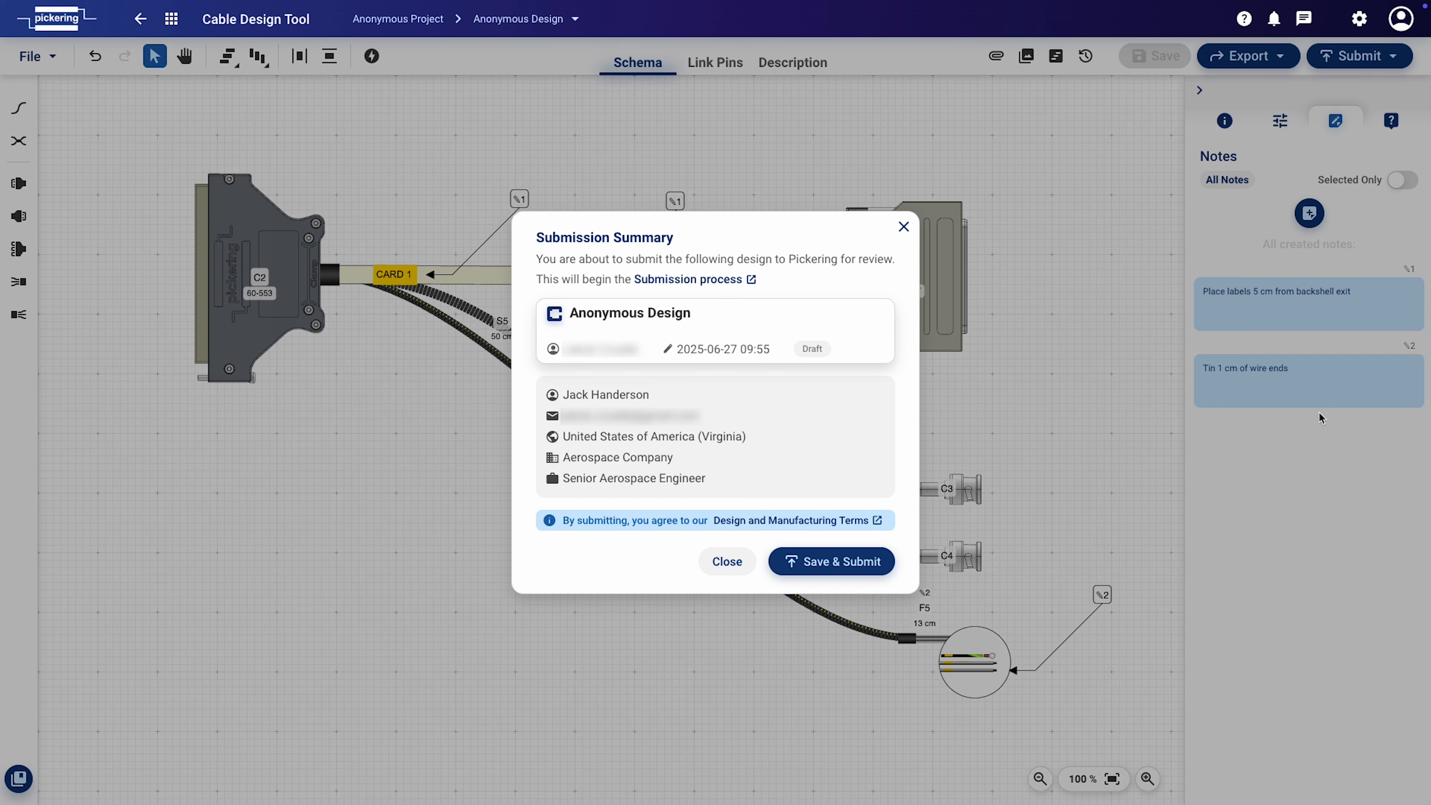